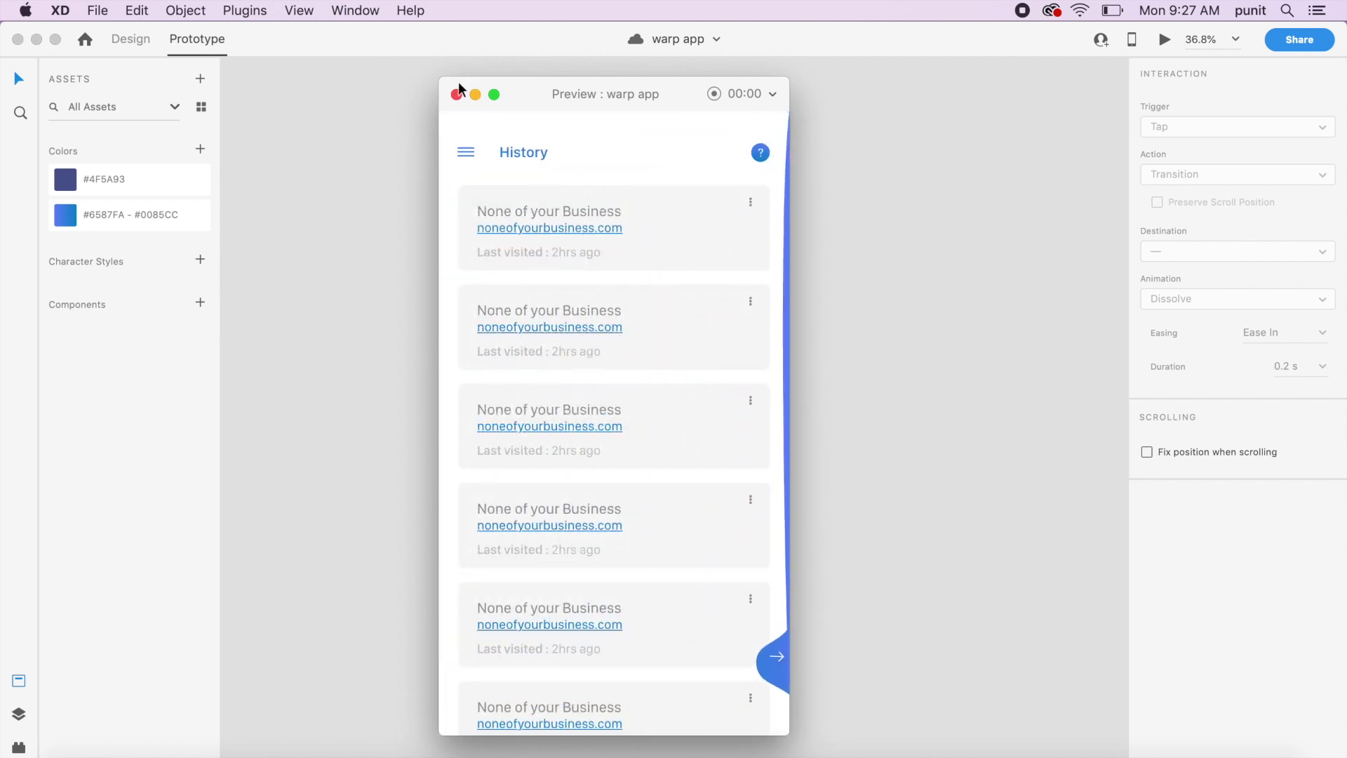
# - Close the prototype preview of the warp app and switch to the Design workspace
pyautogui.click(456, 94)
pyautogui.scroll(-10, 389, 169)
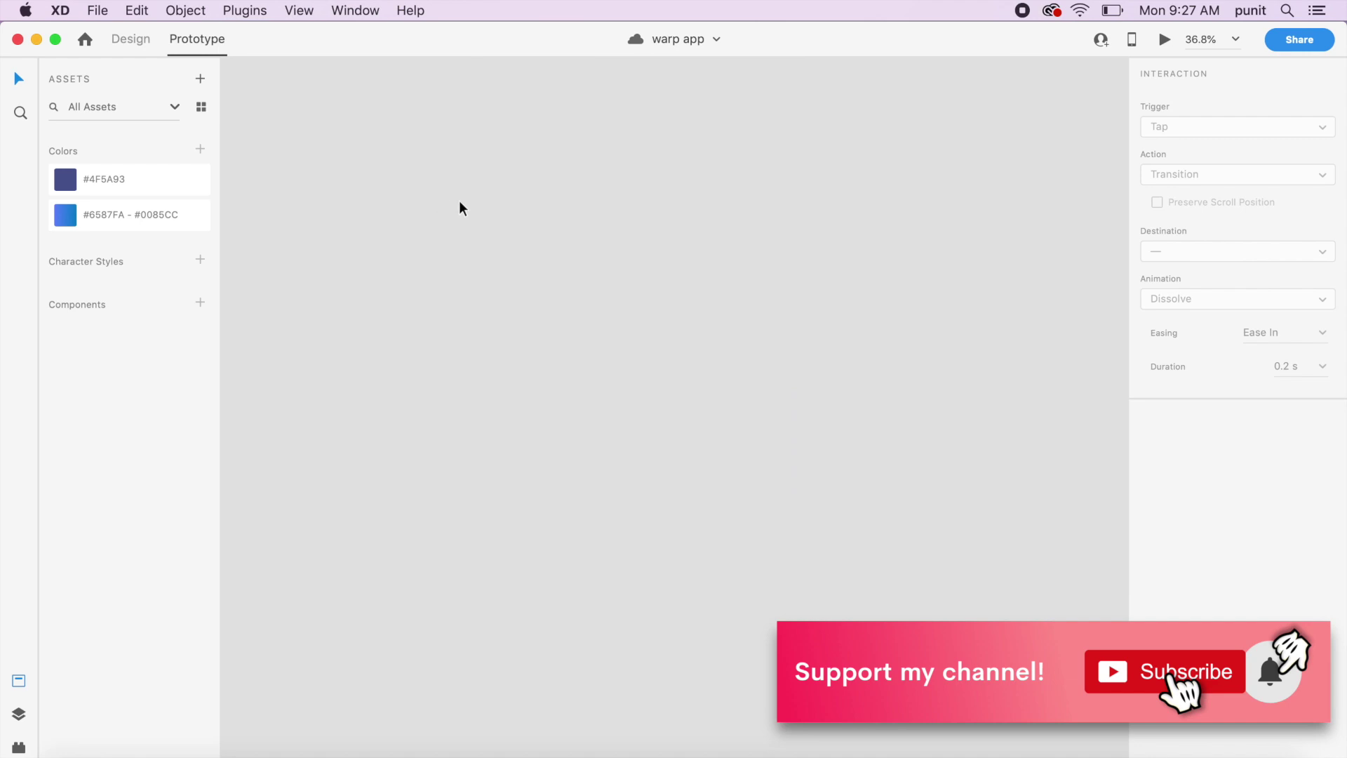
pyautogui.click(147, 39)
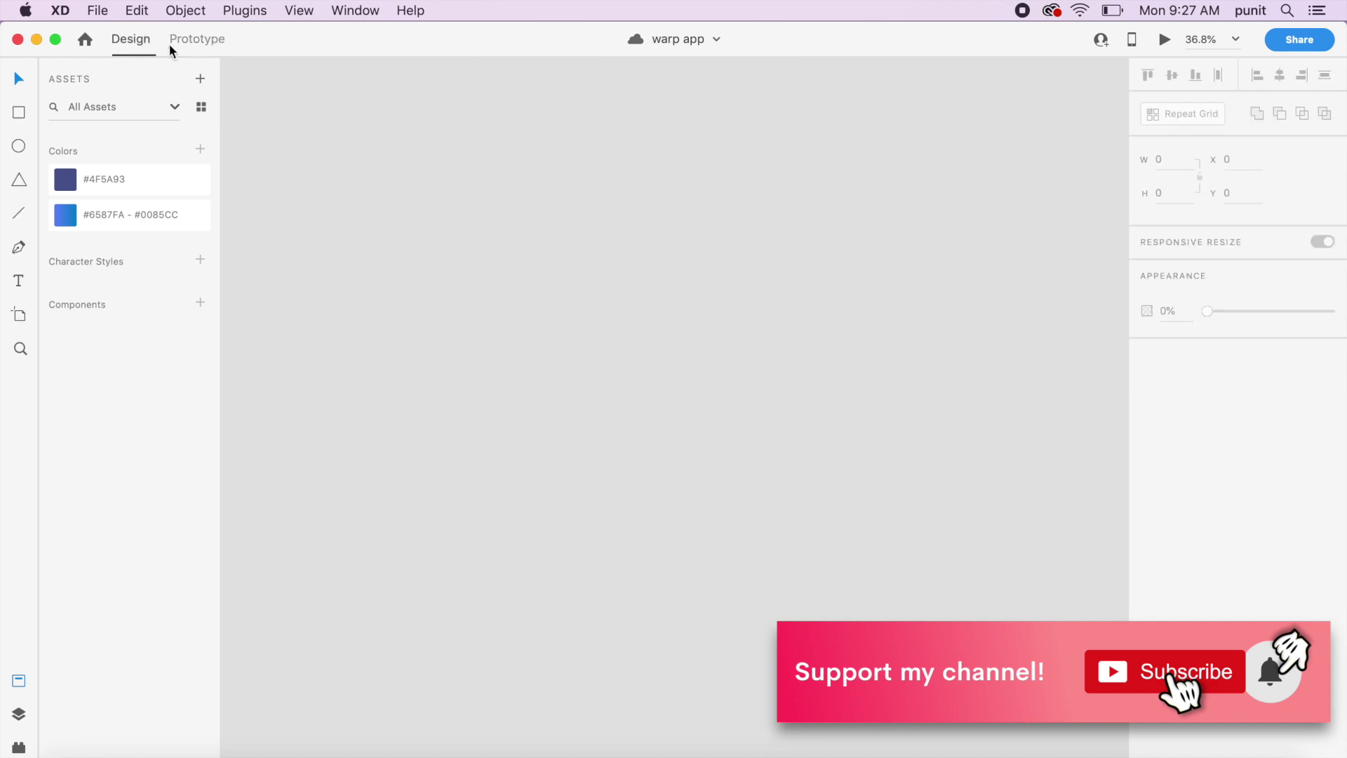
# - Add a new iPhone 6/7/8 artboard of 375 × 667 to the document
pyautogui.press('a')
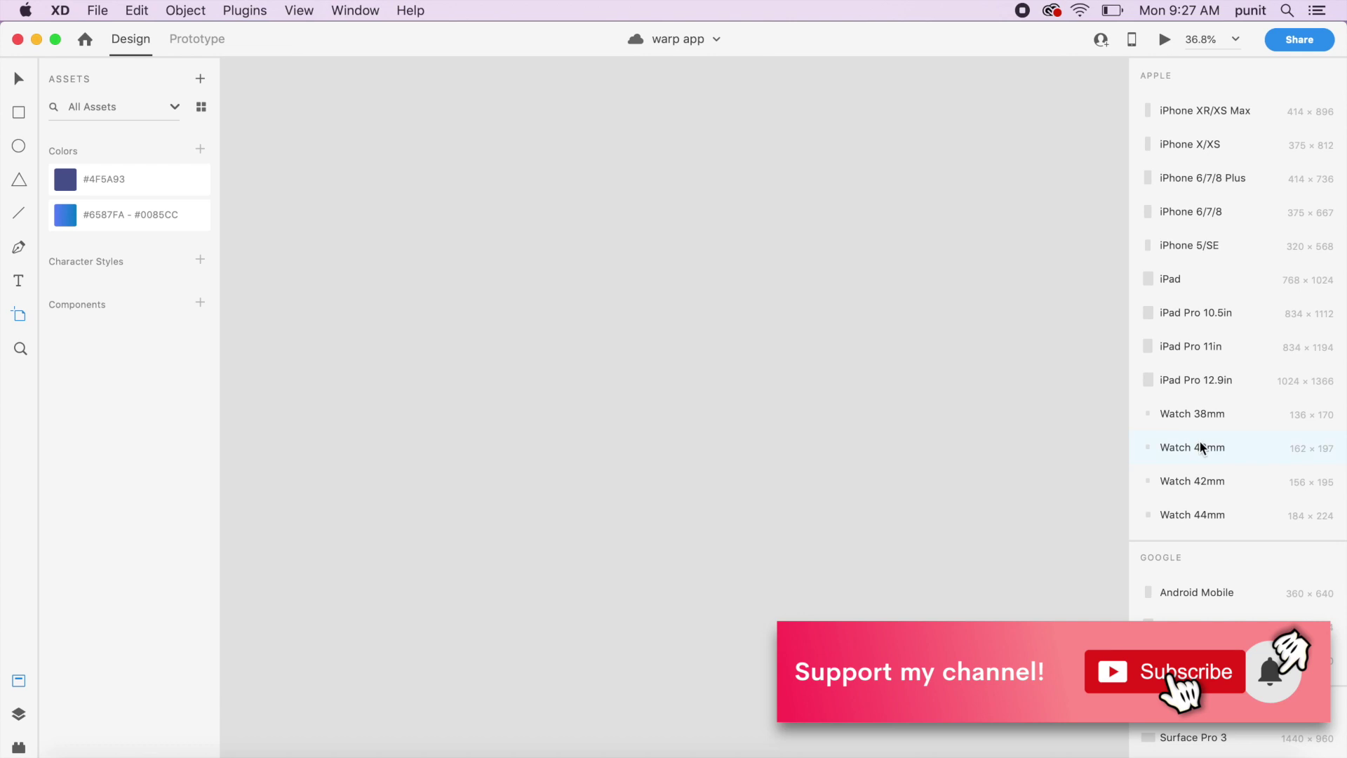
pyautogui.scroll(-2, 1200, 441)
pyautogui.scroll(-2, 1200, 442)
pyautogui.scroll(5, 1200, 442)
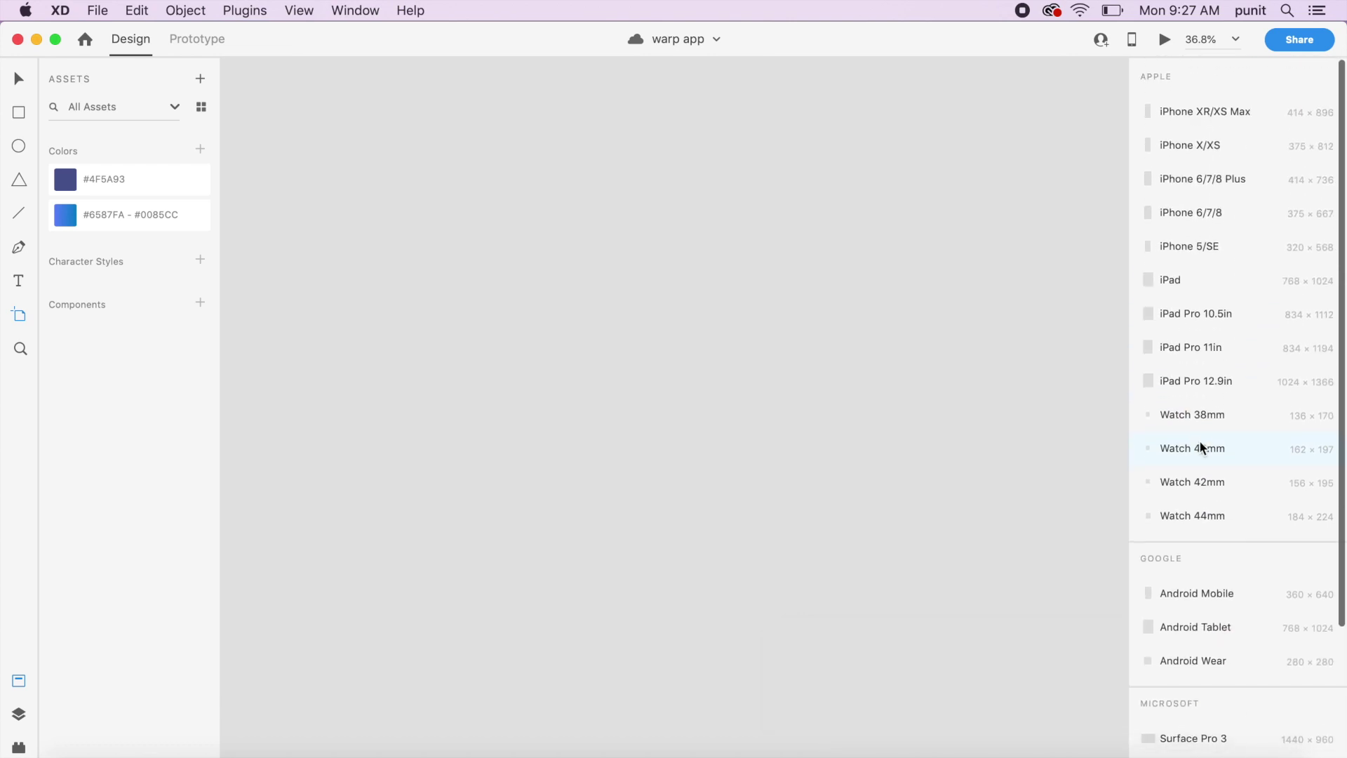
pyautogui.click(1248, 211)
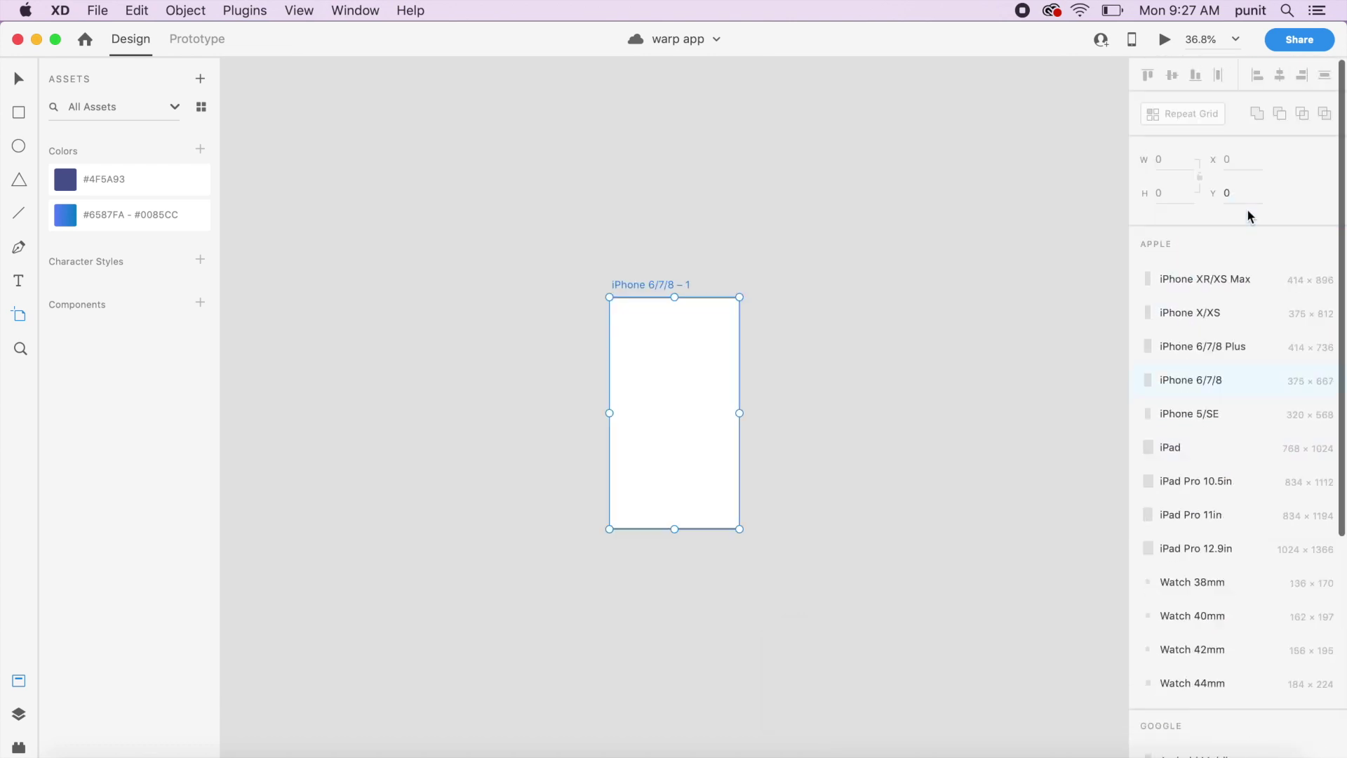
pyautogui.click(14, 79)
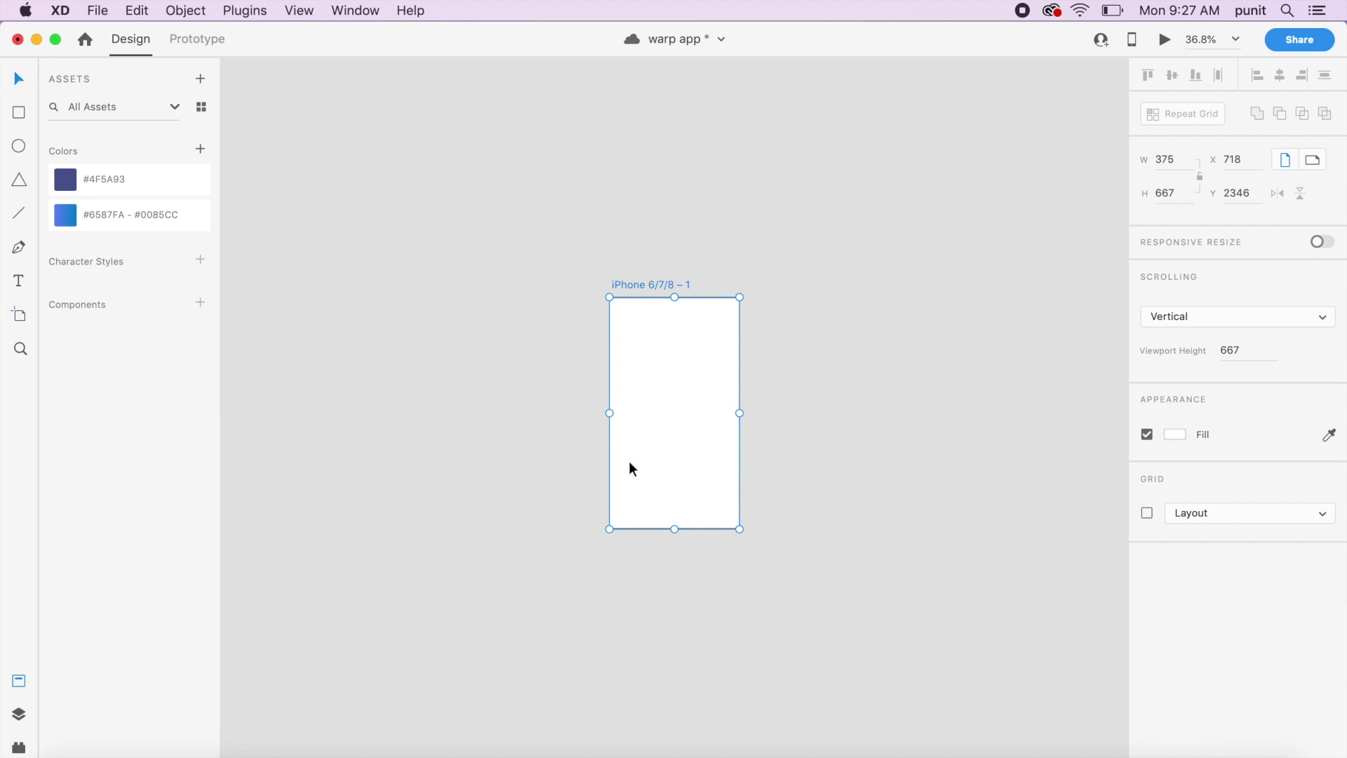
# - Copy the History header and list cards from the Menu closed artboard into the new iPhone 6/7/8 artboard
pyautogui.scroll(2, 628, 461)
pyautogui.scroll(-4, 629, 461)
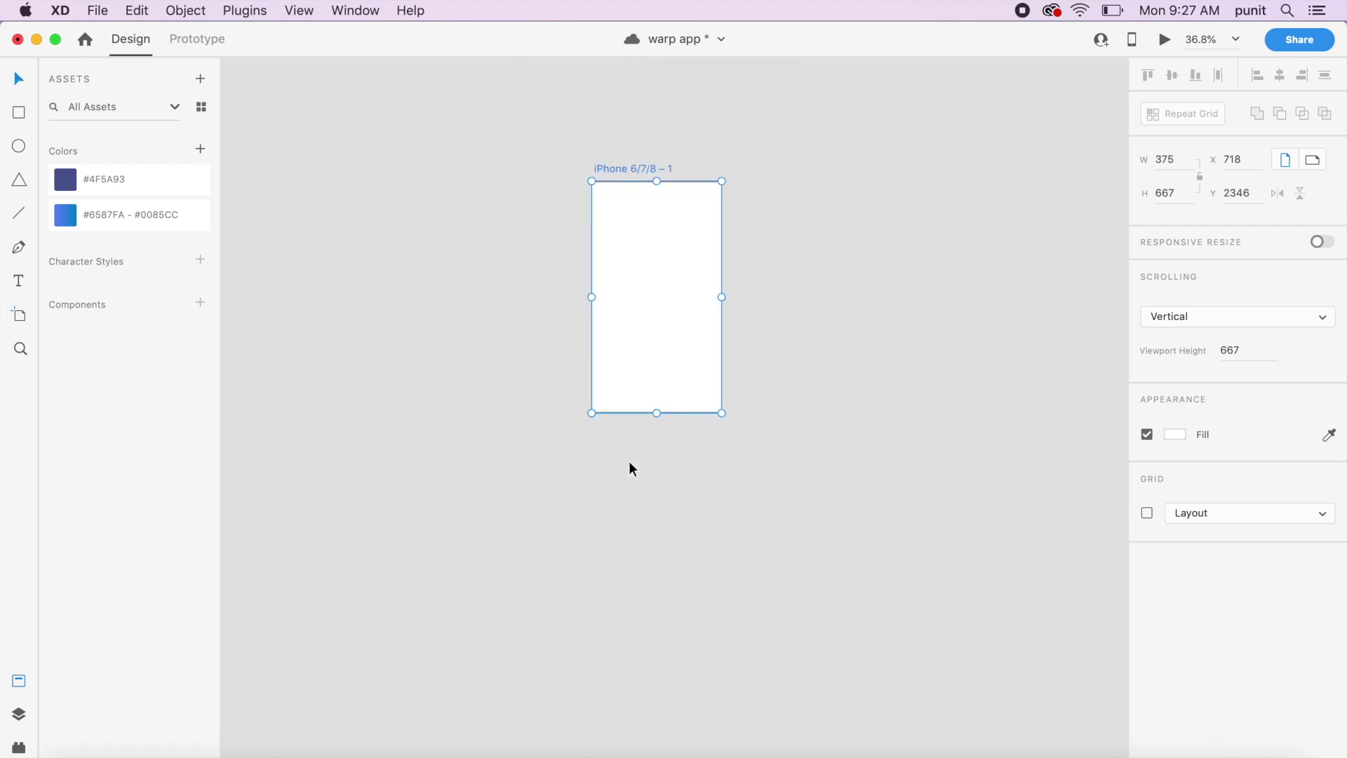
pyautogui.scroll(10, 629, 461)
pyautogui.scroll(5, 628, 460)
pyautogui.moveTo(527, 205); pyautogui.dragTo(675, 451)
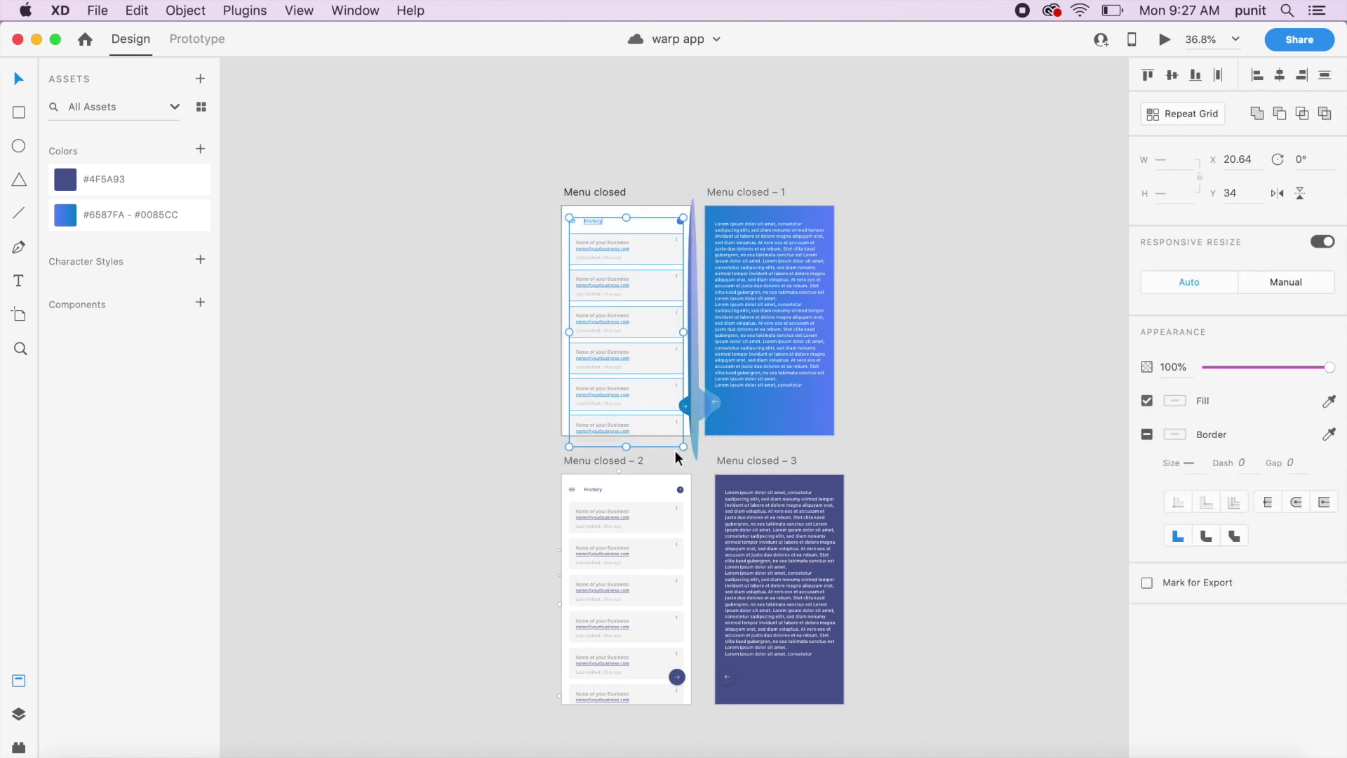
pyautogui.scroll(-3, 675, 450)
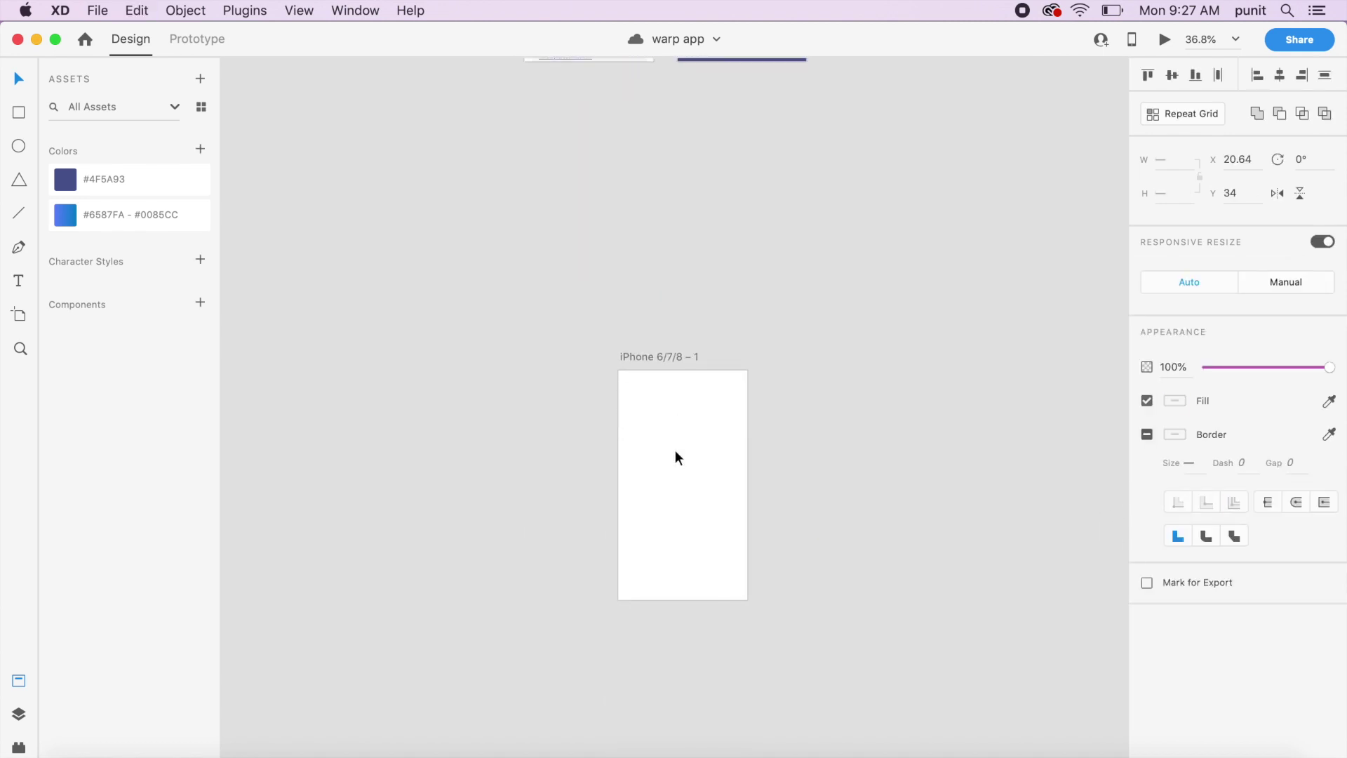
pyautogui.click(675, 449)
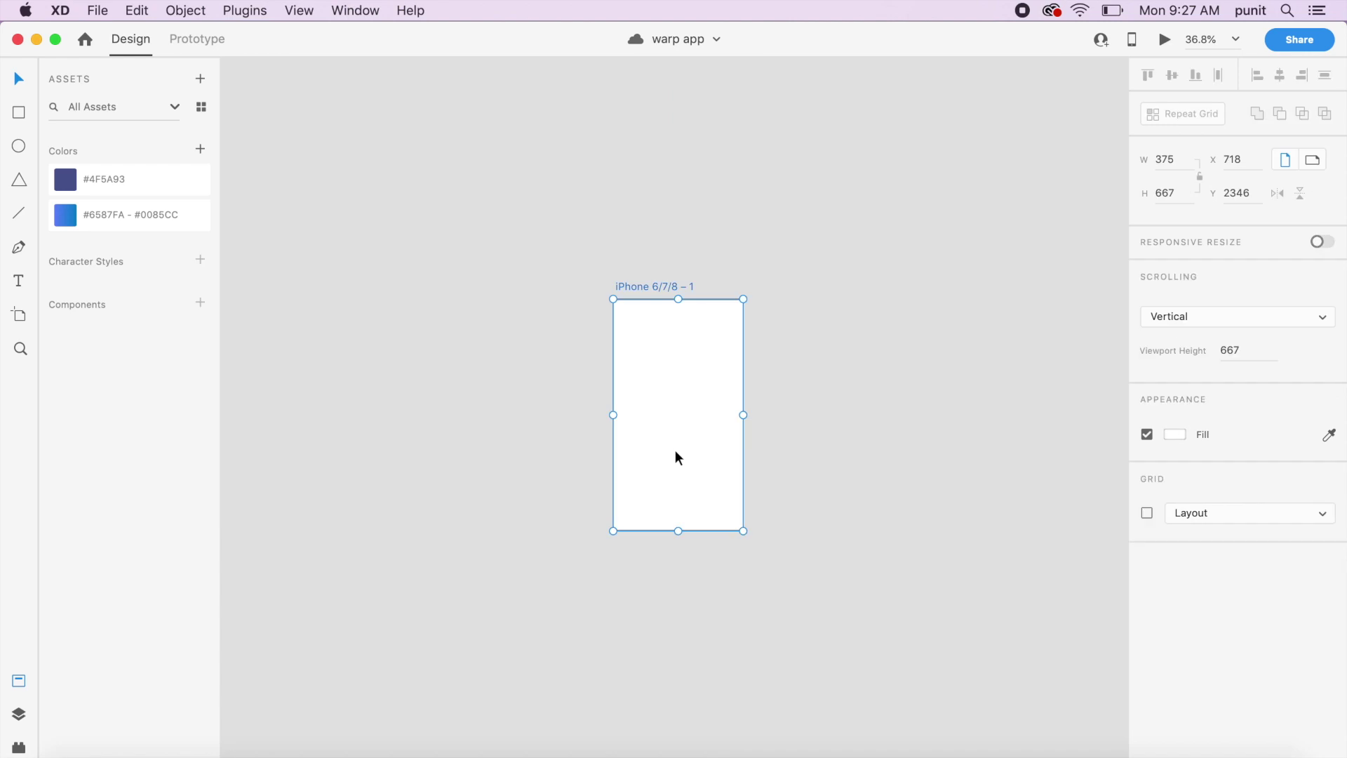
pyautogui.press('super+v')
pyautogui.press('super+3')
pyautogui.click(921, 338)
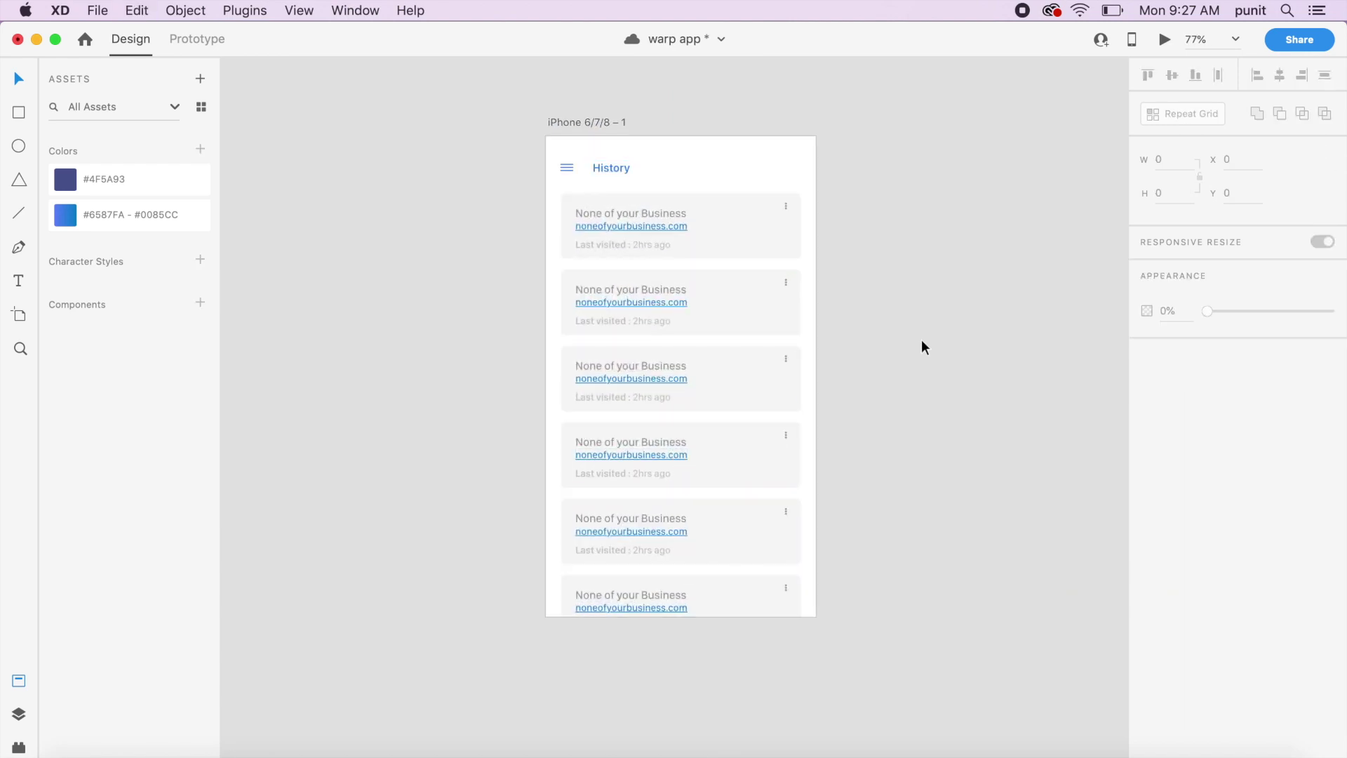
# - Draw a circle about 51 px in diameter over the lower list cards near the artboard's right edge
pyautogui.scroll(3, 822, 382)
pyautogui.scroll(-3, 752, 297)
pyautogui.press('e')
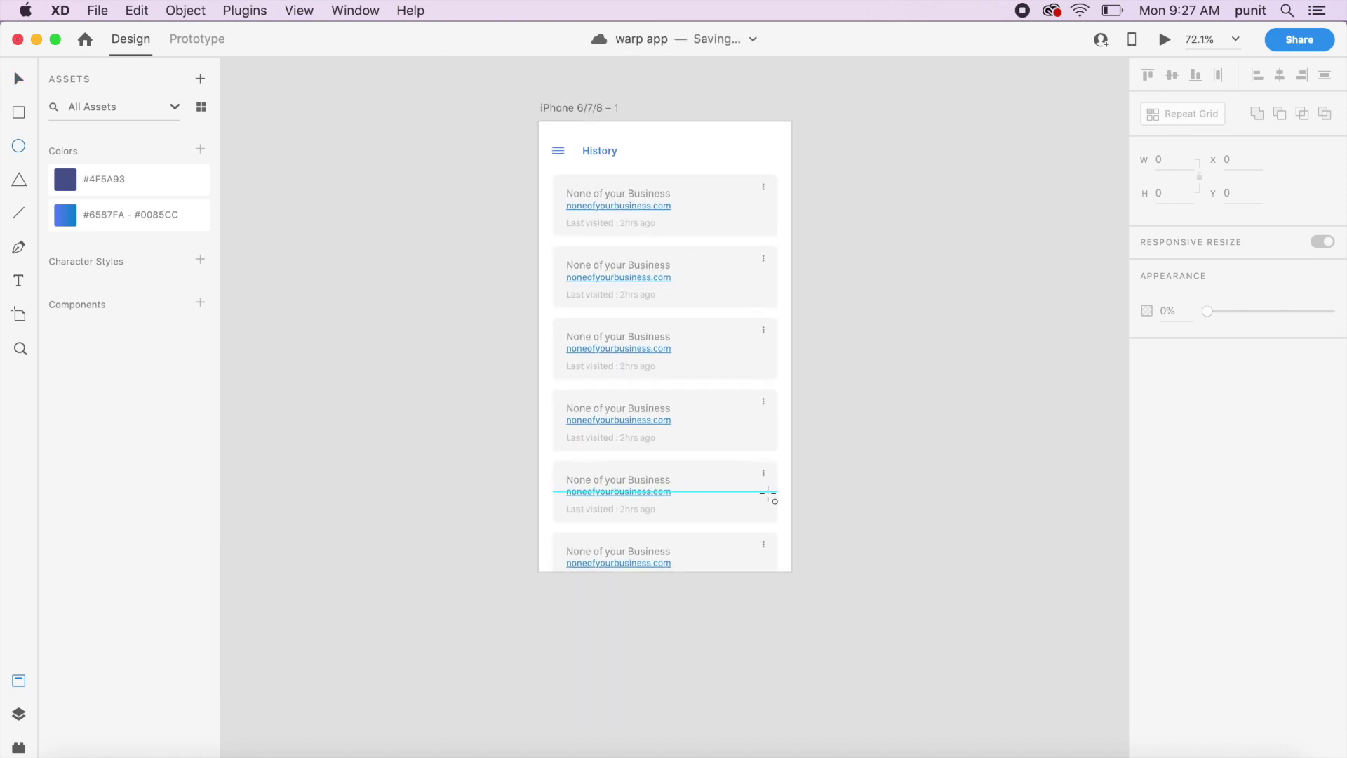
pyautogui.press('v')
pyautogui.press('e')
pyautogui.moveTo(753, 499); pyautogui.dragTo(798, 529)
pyautogui.press('Escape')
# - Move the circle flush with the artboard's right edge, at X 324 and Y 558
pyautogui.scroll(3, 798, 529)
pyautogui.scroll(4, 798, 529)
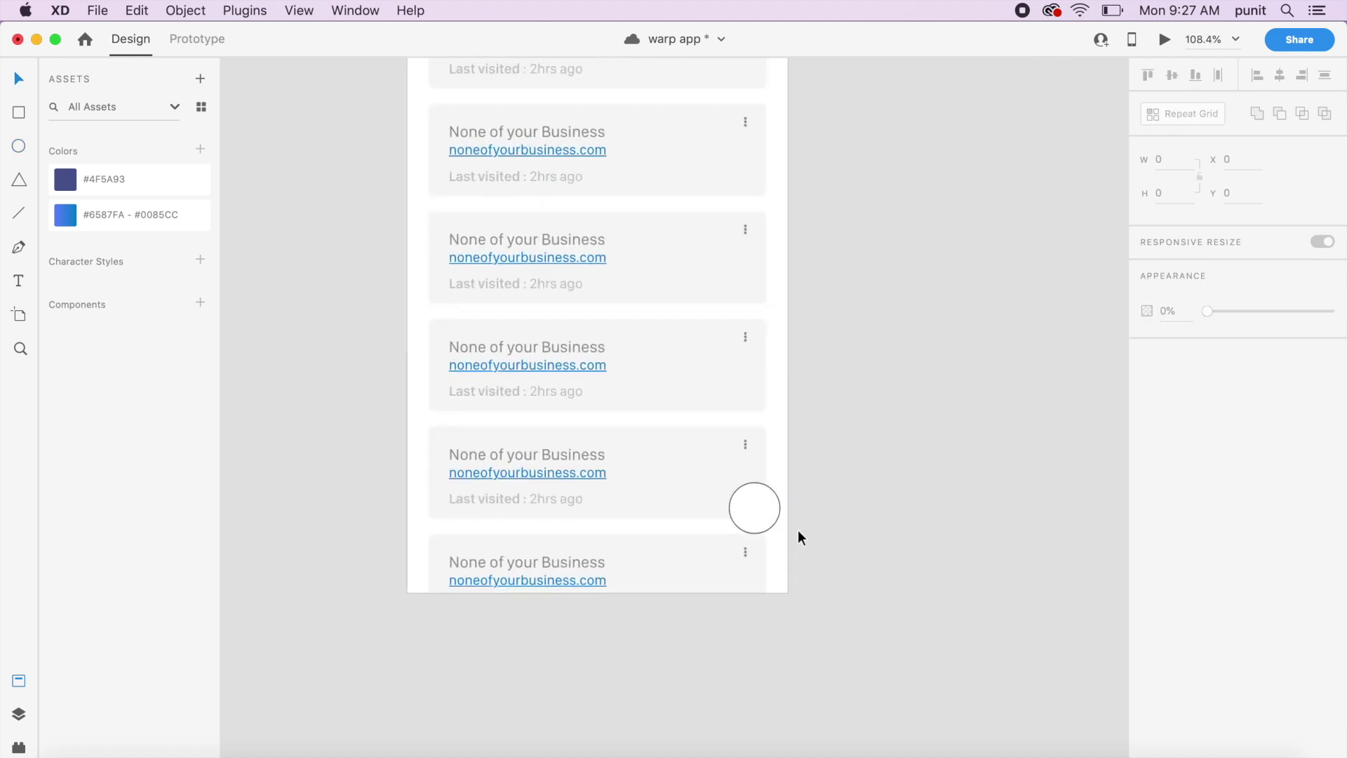
pyautogui.click(765, 517)
pyautogui.moveTo(766, 523)
pyautogui.mouseDown()
pyautogui.moveTo(730, 517)
pyautogui.moveTo(758, 516)
pyautogui.mouseUp()
pyautogui.click(863, 516)
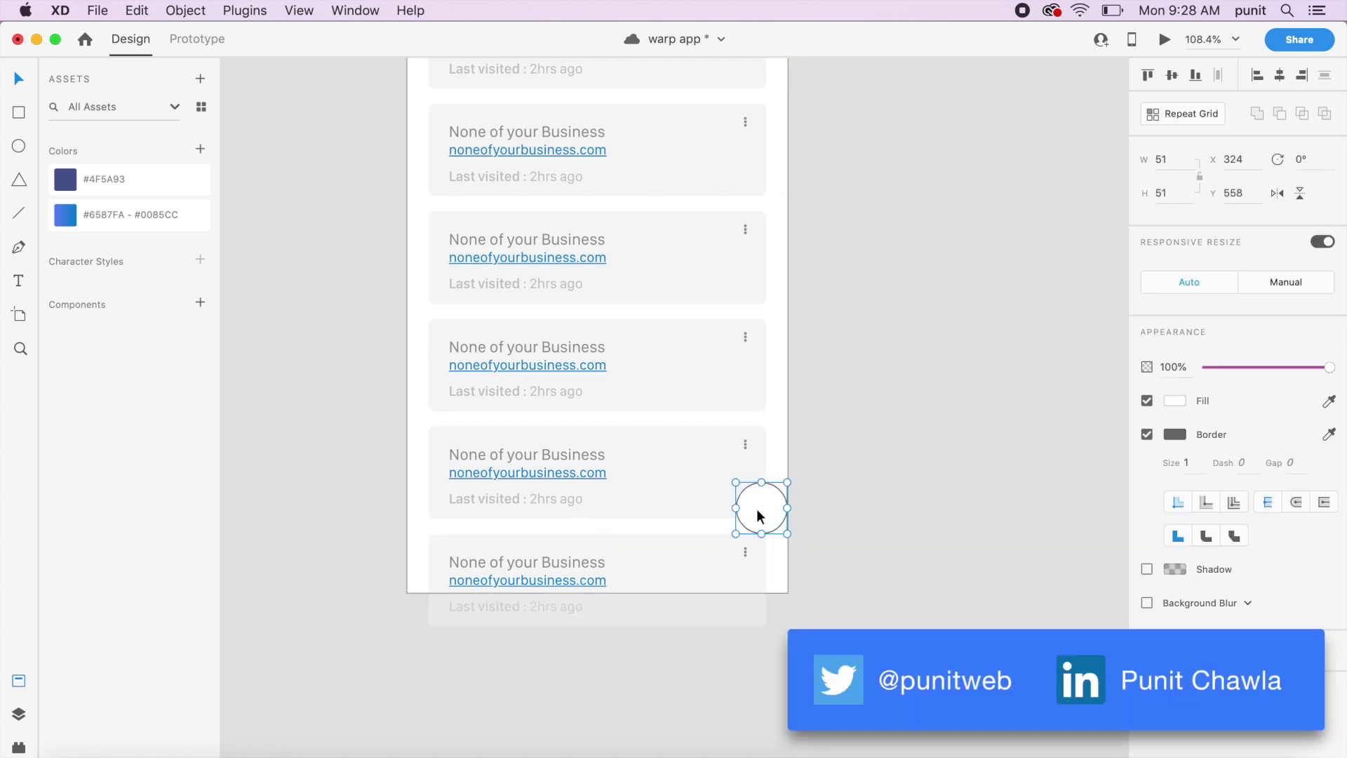
# - Remove the circle's border and fill it with the saved #6587FA - #0085CC gradient
pyautogui.click(1147, 435)
pyautogui.click(129, 214)
pyautogui.click(843, 363)
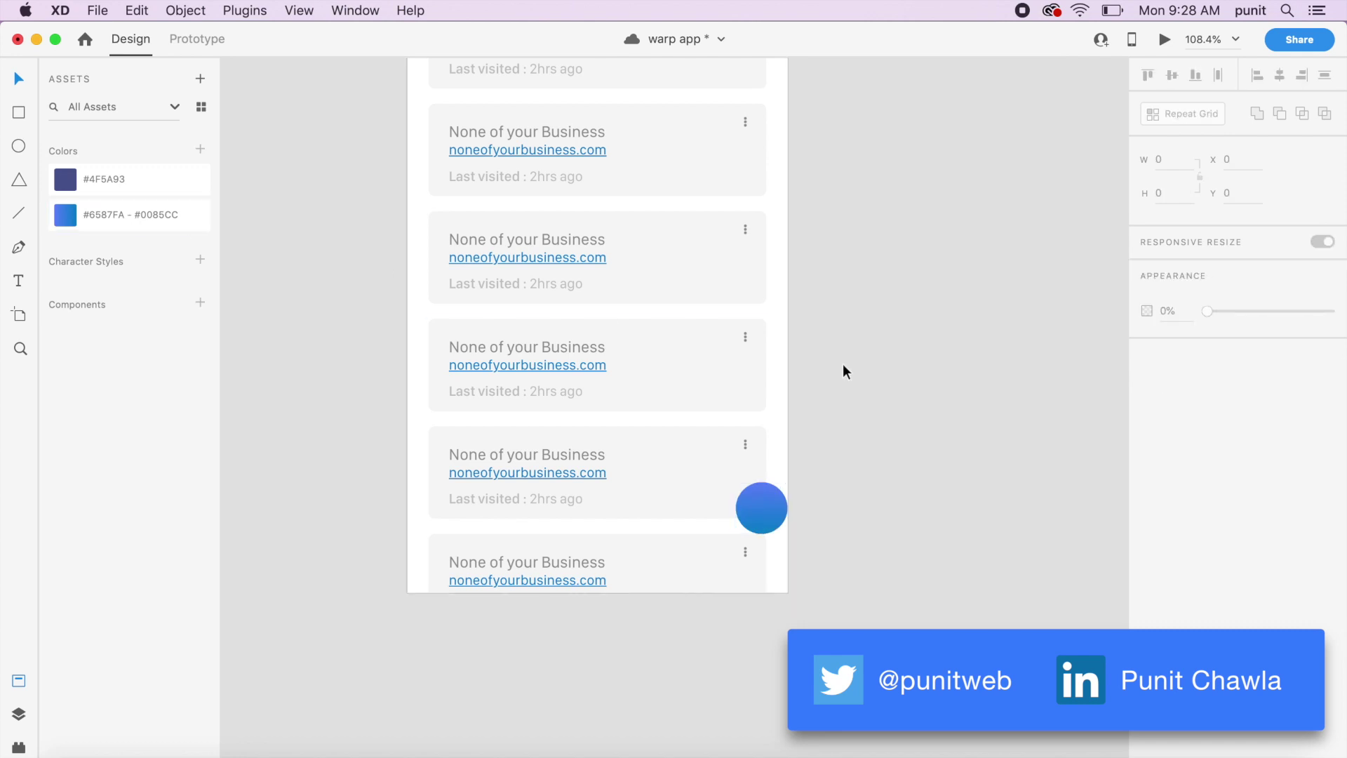
# - Paste the white arrow icon onto the artboard and nudge it over the middle of the gradient circle
pyautogui.click(776, 510)
pyautogui.scroll(2, 775, 508)
pyautogui.scroll(1, 775, 509)
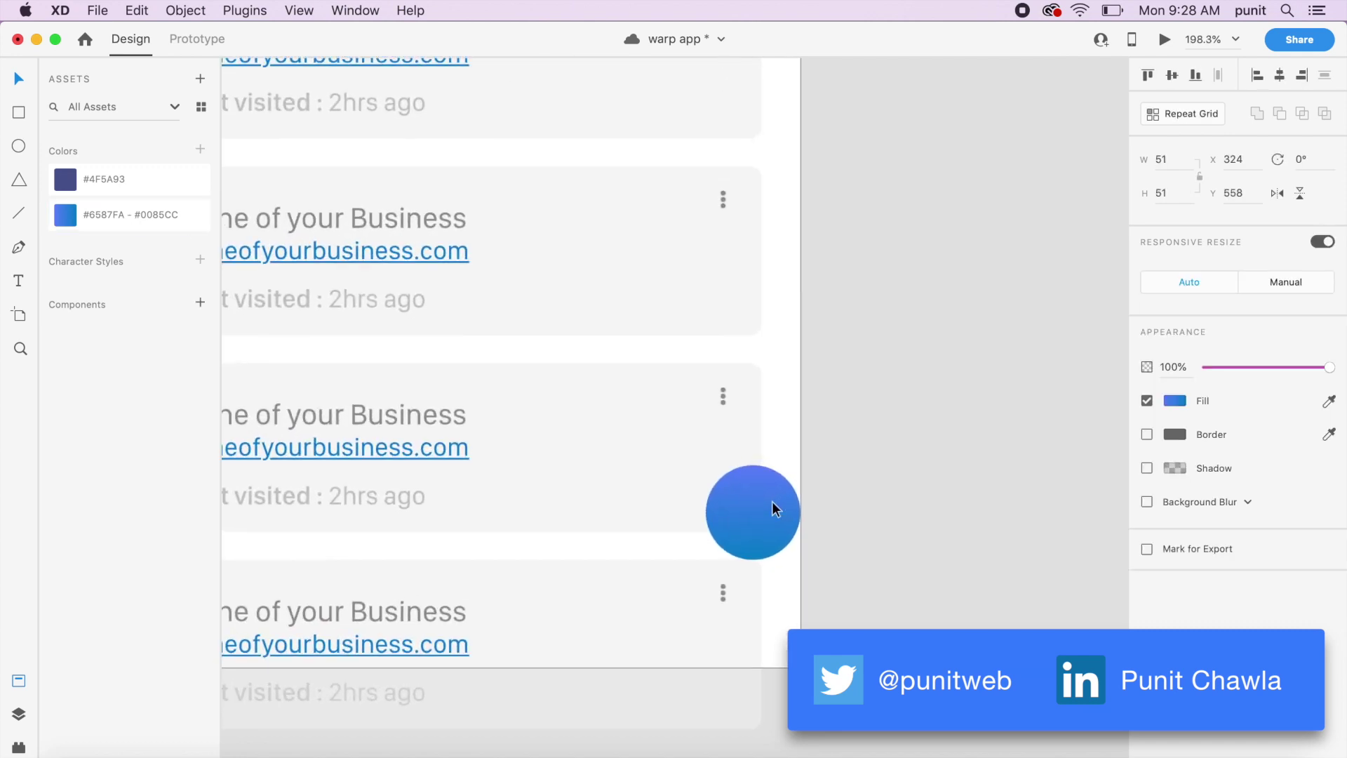
pyautogui.scroll(-5, 775, 509)
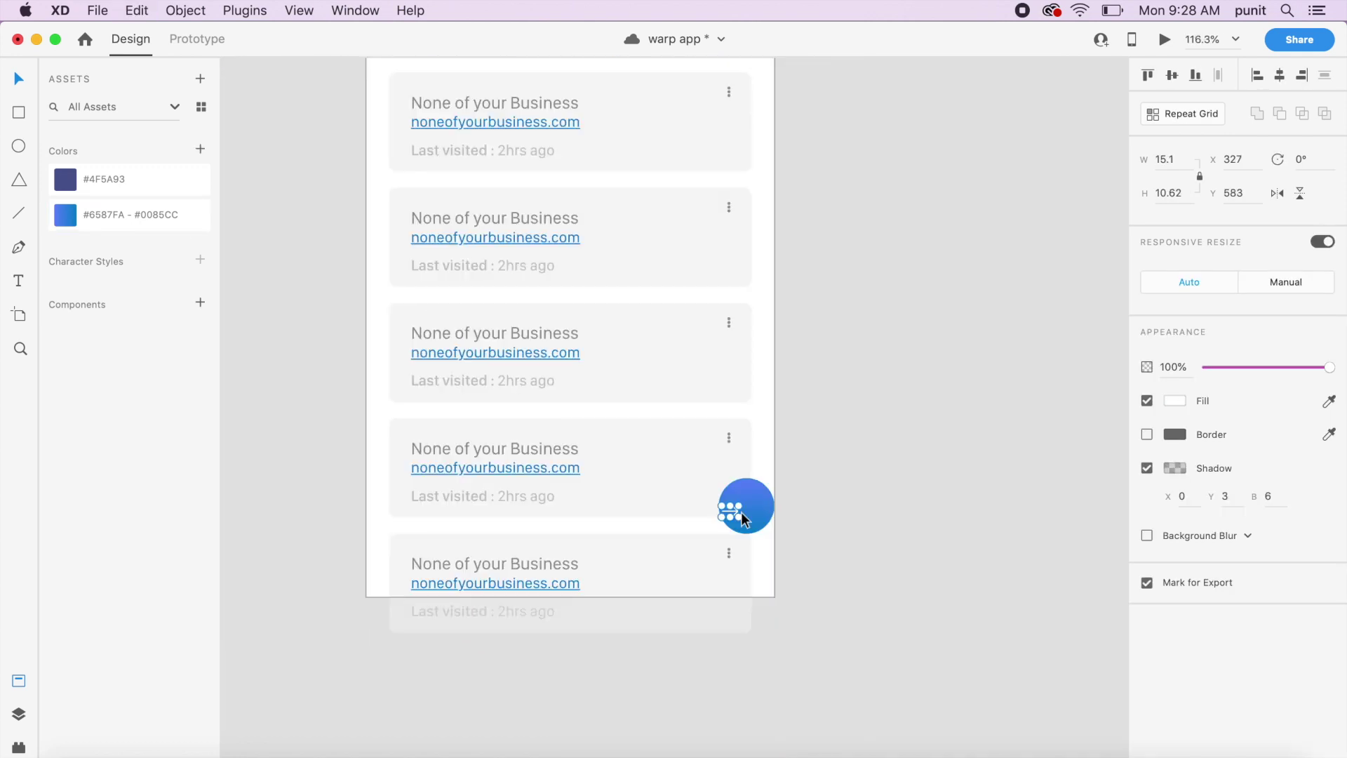
pyautogui.press('Up')
pyautogui.press('Right')
pyautogui.press('Right')
pyautogui.press('Right')
pyautogui.press('Up')
pyautogui.press('Right')
# - Align the arrow icon and the gradient circle on their vertical and horizontal centres
pyautogui.keyDown('shift'); pyautogui.click(768, 508); pyautogui.keyUp('shift')
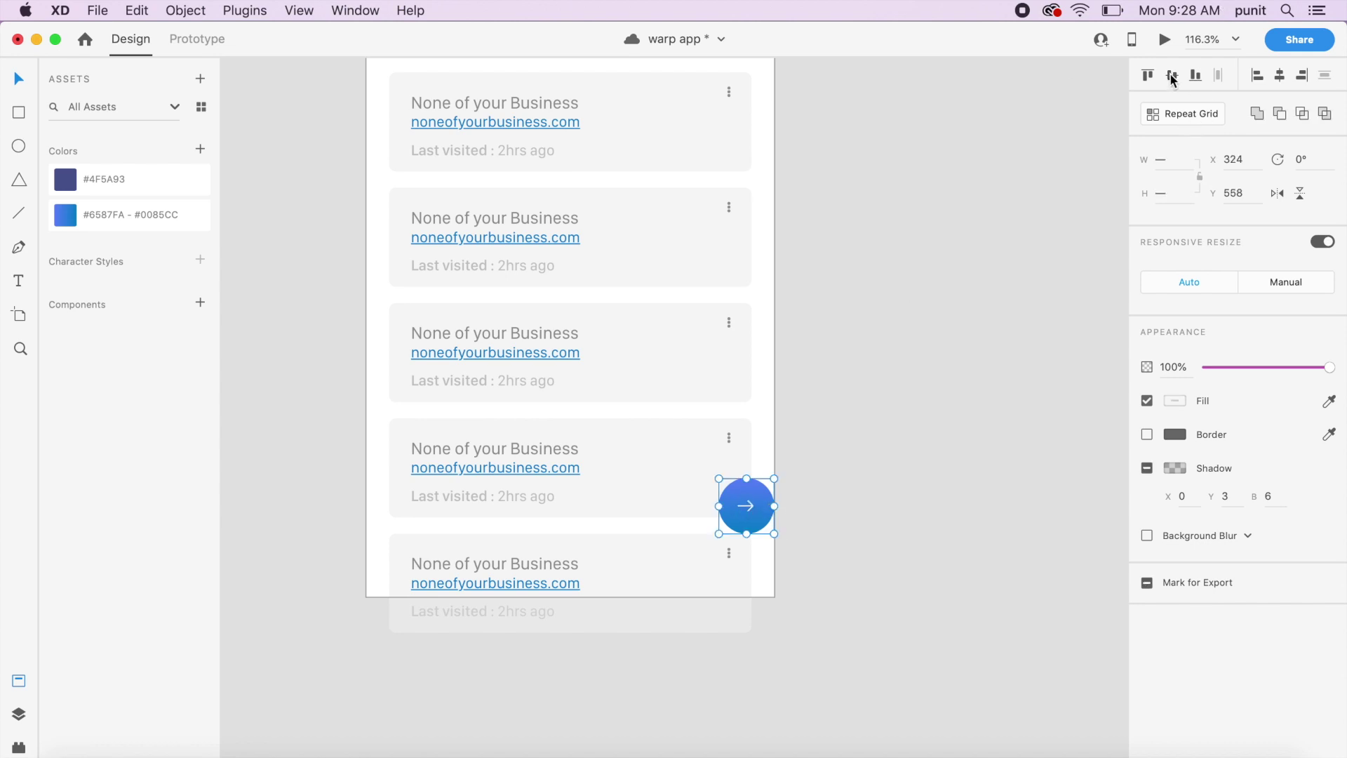
pyautogui.click(1280, 79)
pyautogui.click(839, 334)
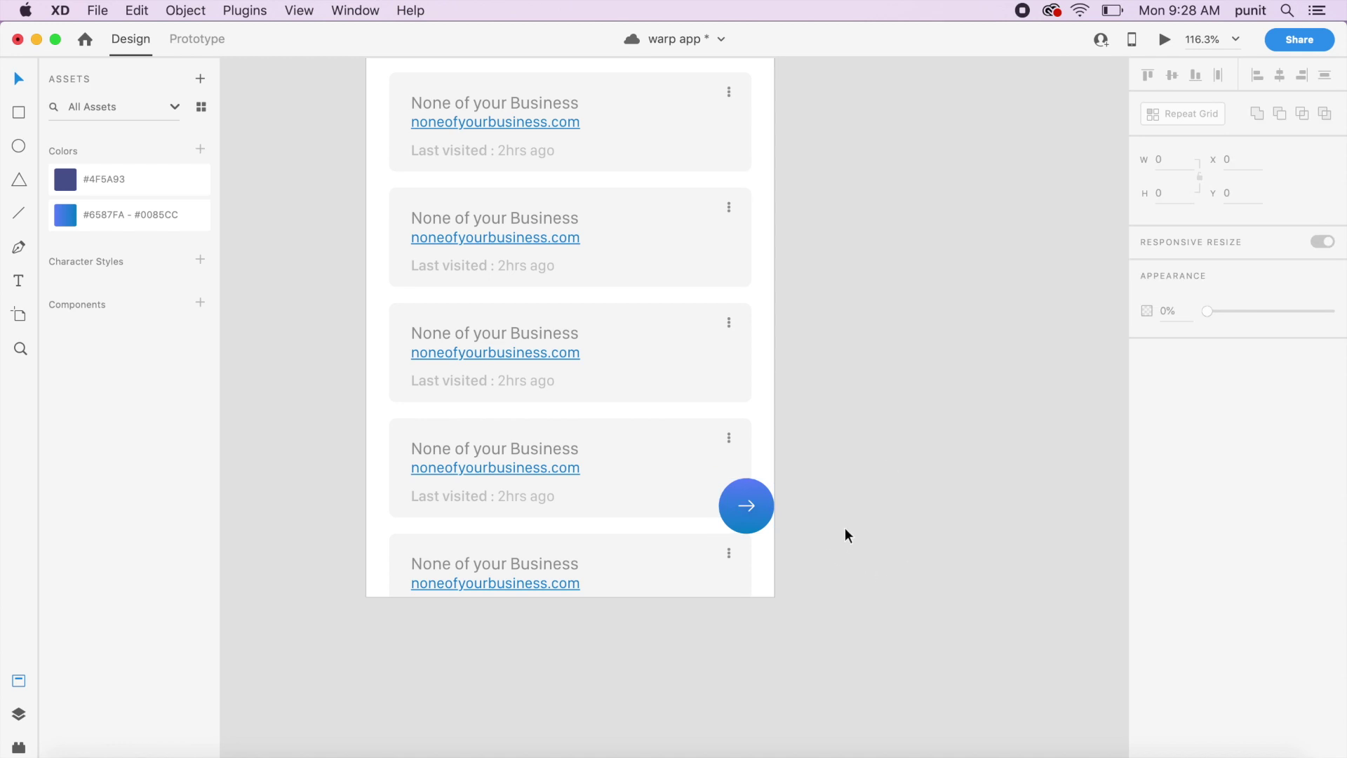
# - Start a Pen path at the circle's top point and add a point just above the artboard's top-right corner, at about X 373, Y -36
pyautogui.scroll(-1, 845, 528)
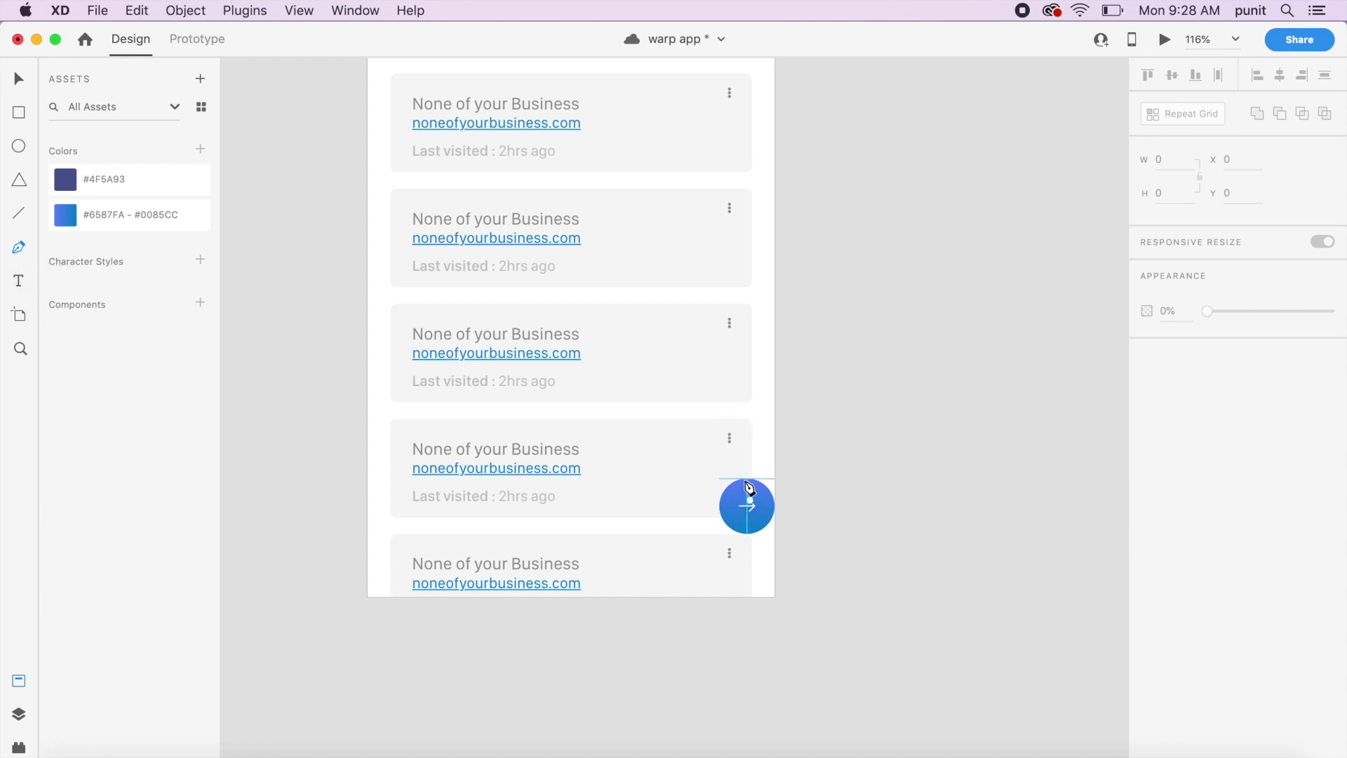
pyautogui.scroll(5, 749, 486)
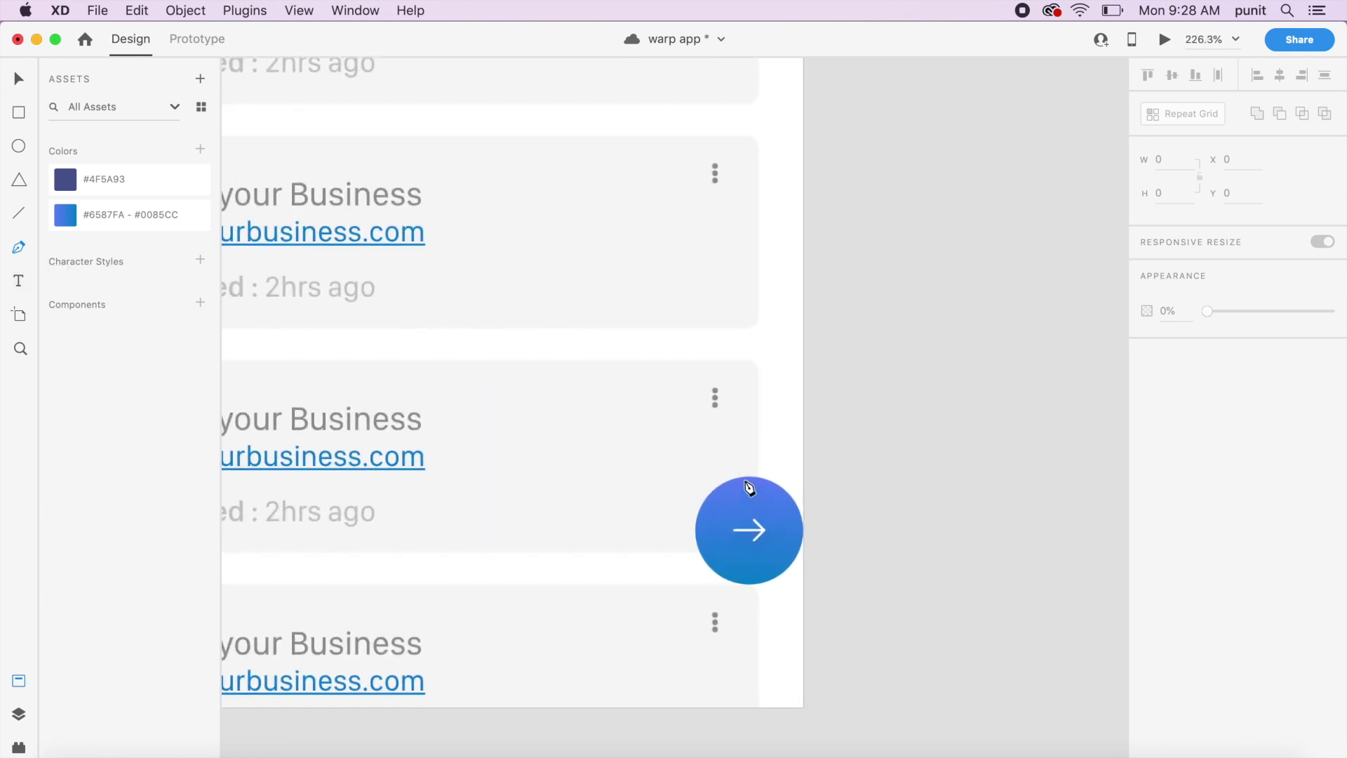
pyautogui.click(749, 477)
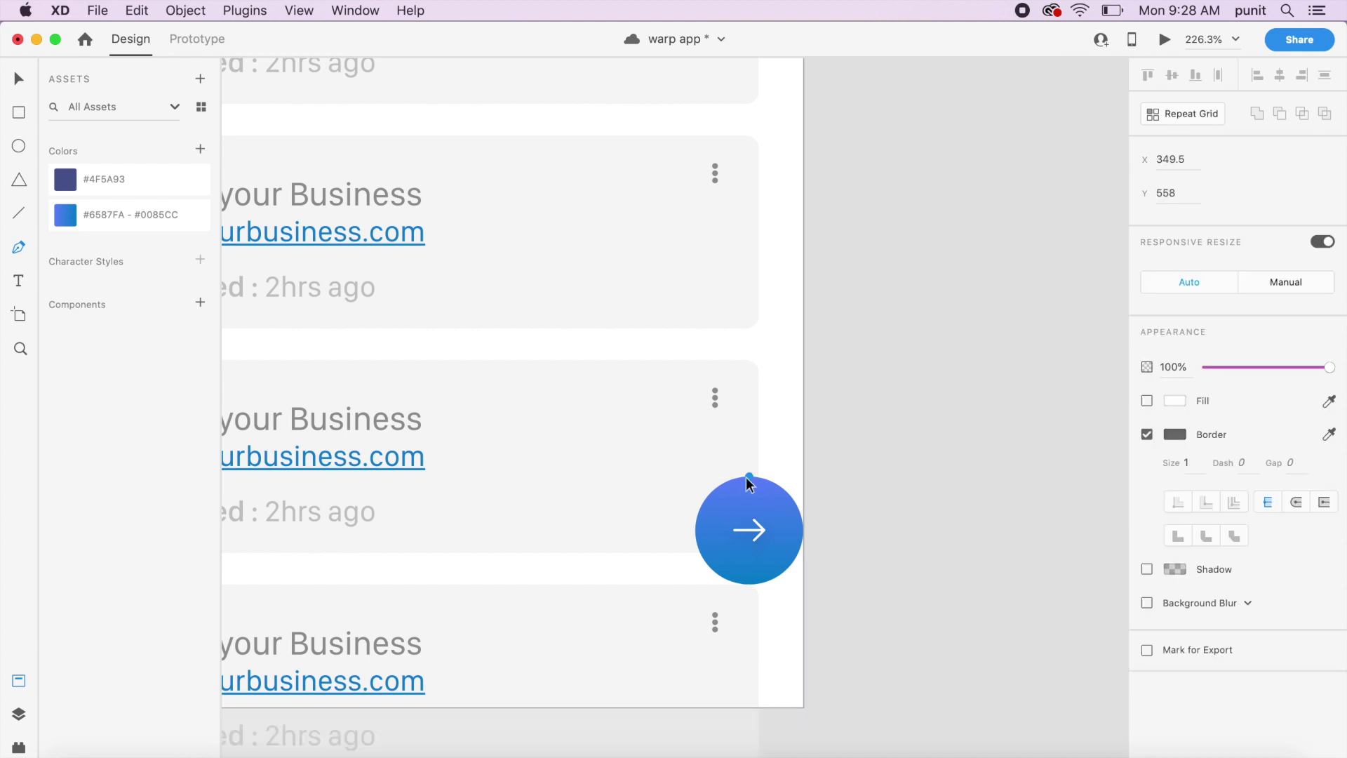
pyautogui.scroll(-5, 749, 483)
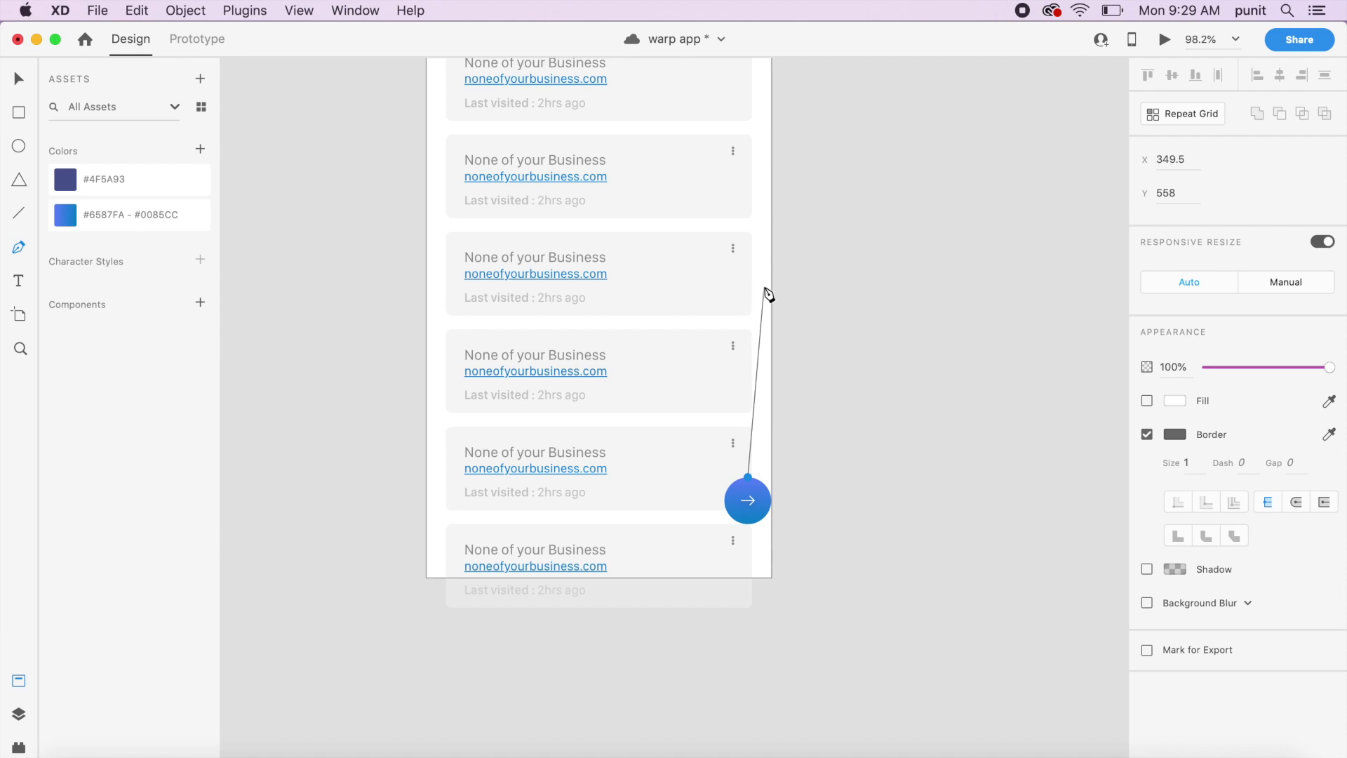
pyautogui.scroll(-4, 764, 284)
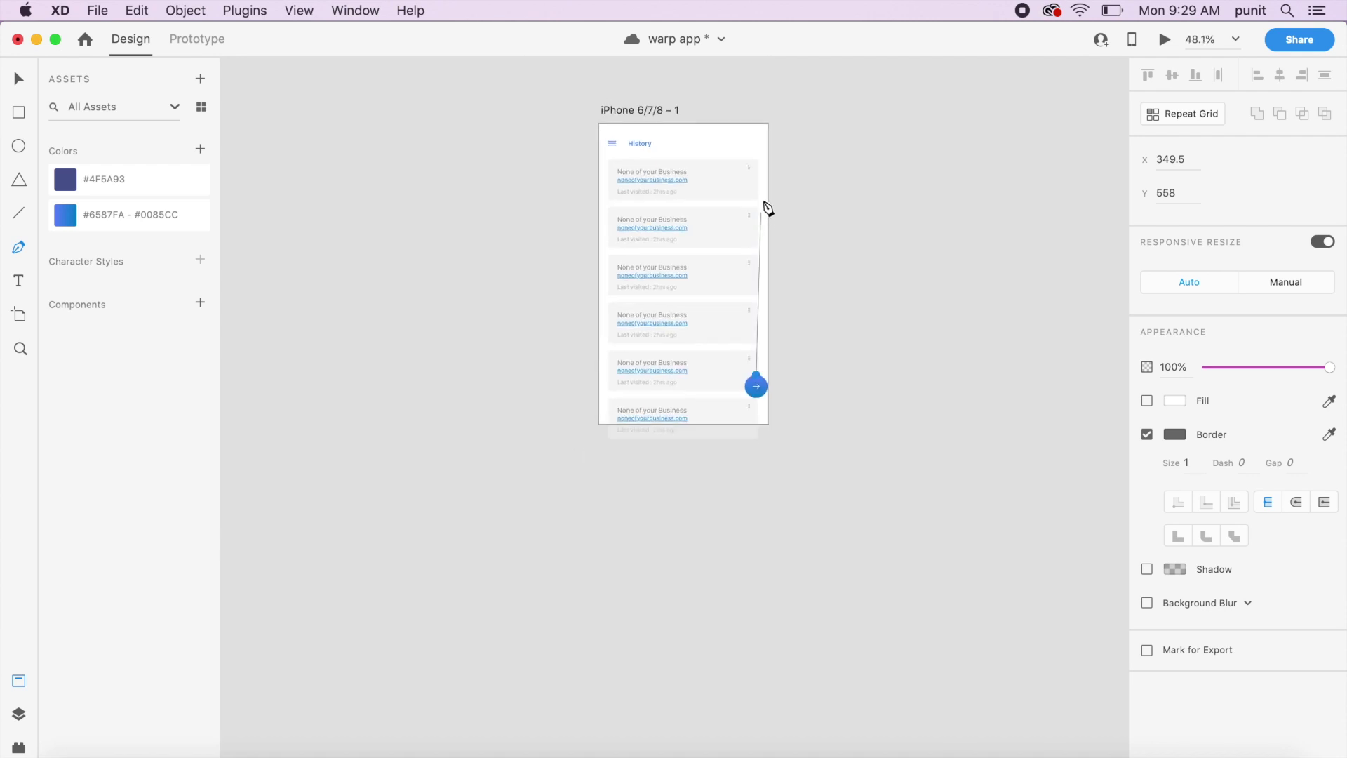
pyautogui.click(767, 108)
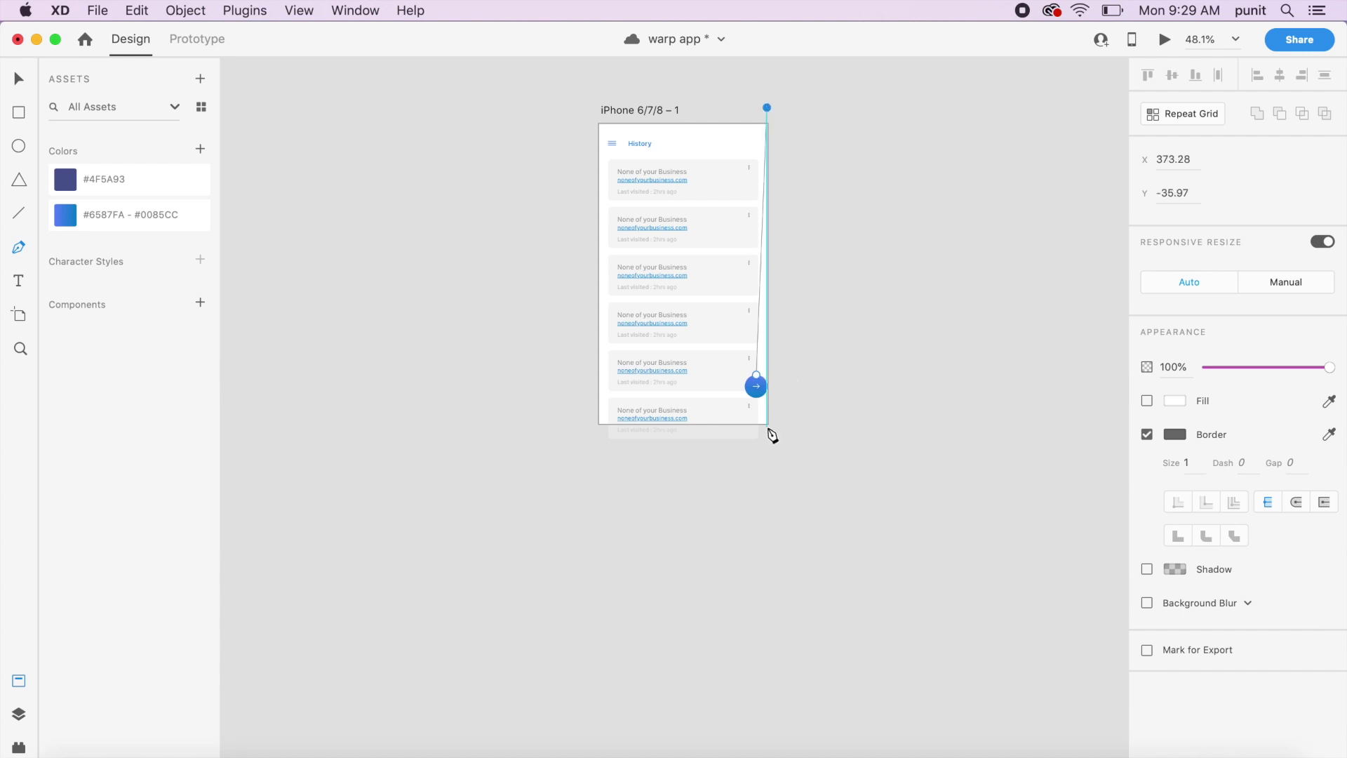
# - Continue the path just below the artboard's bottom-right corner, at about X 377, Y 678, and through the circle's bottom point, closing it at the start
pyautogui.scroll(5, 774, 434)
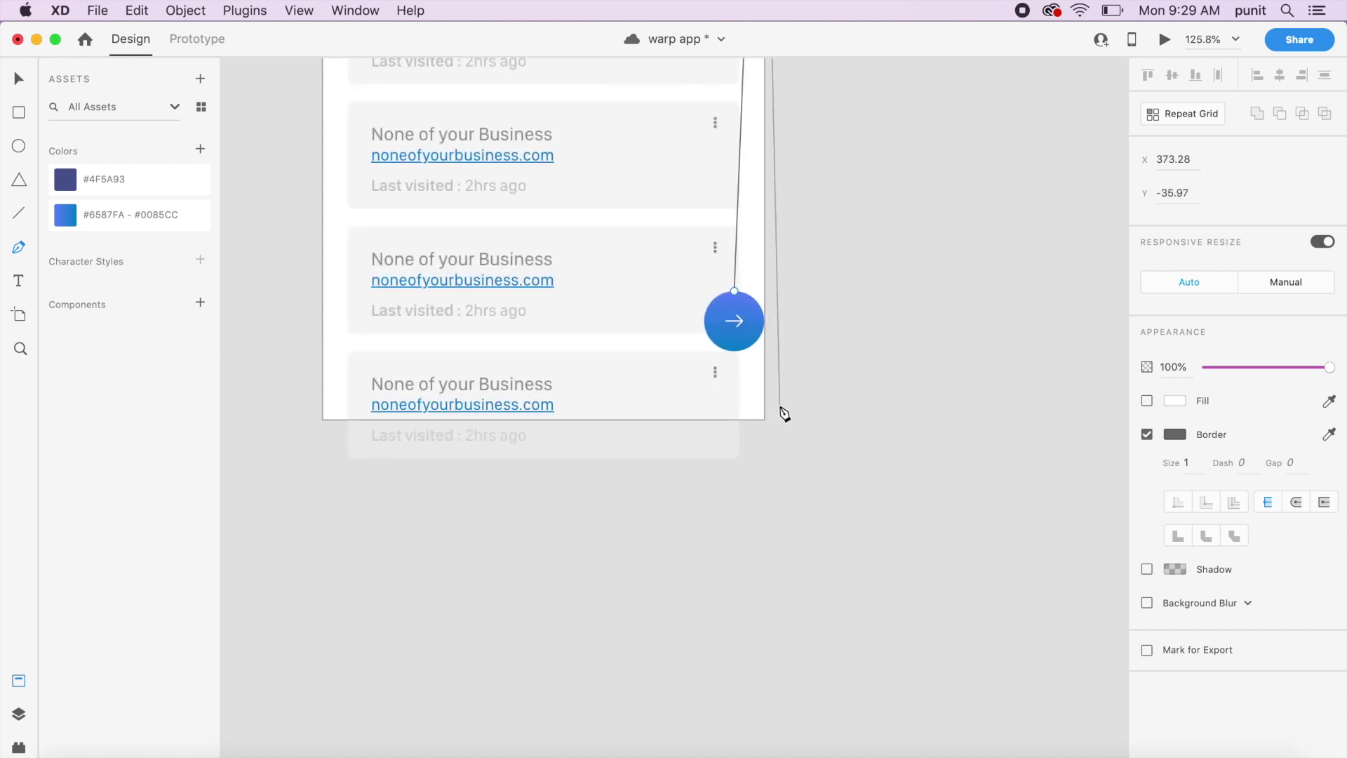
pyautogui.click(780, 405)
pyautogui.press('cmd+z')
pyautogui.click(767, 433)
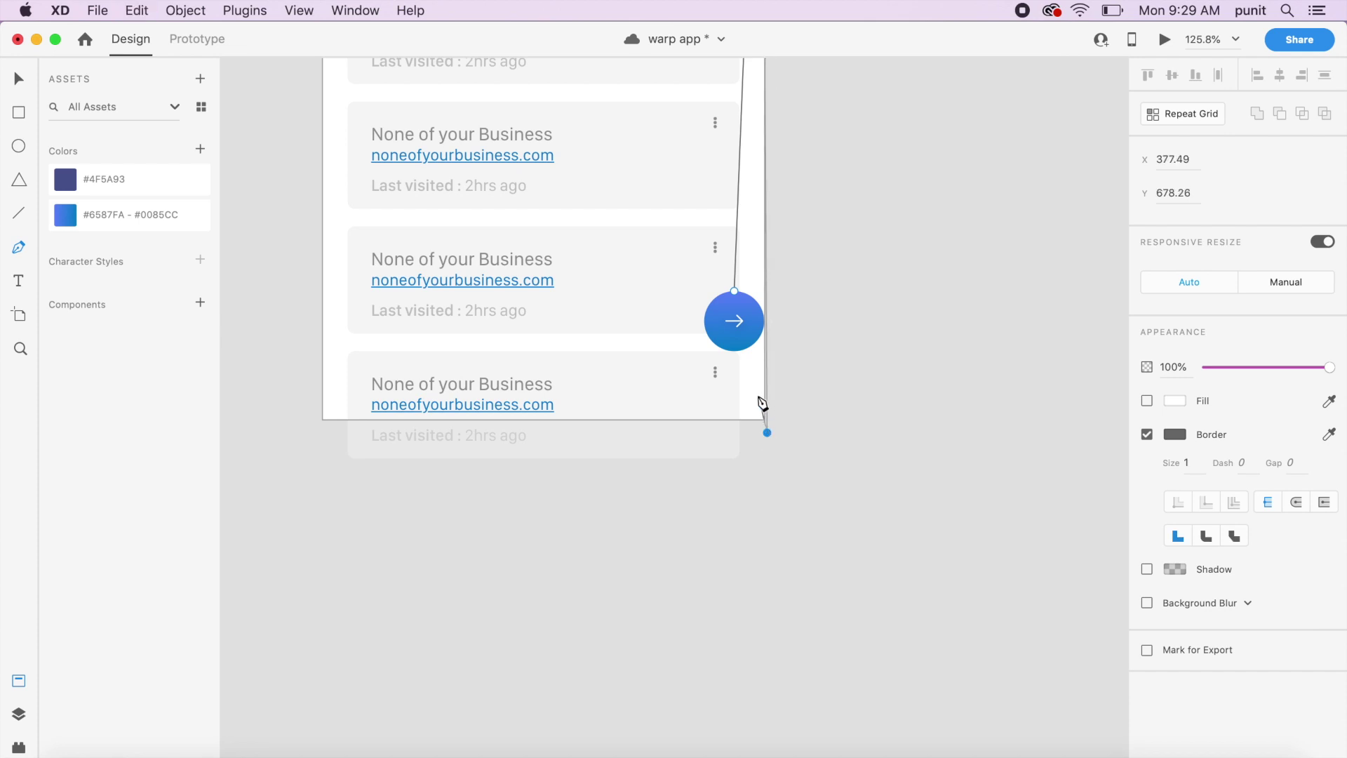
pyautogui.click(734, 353)
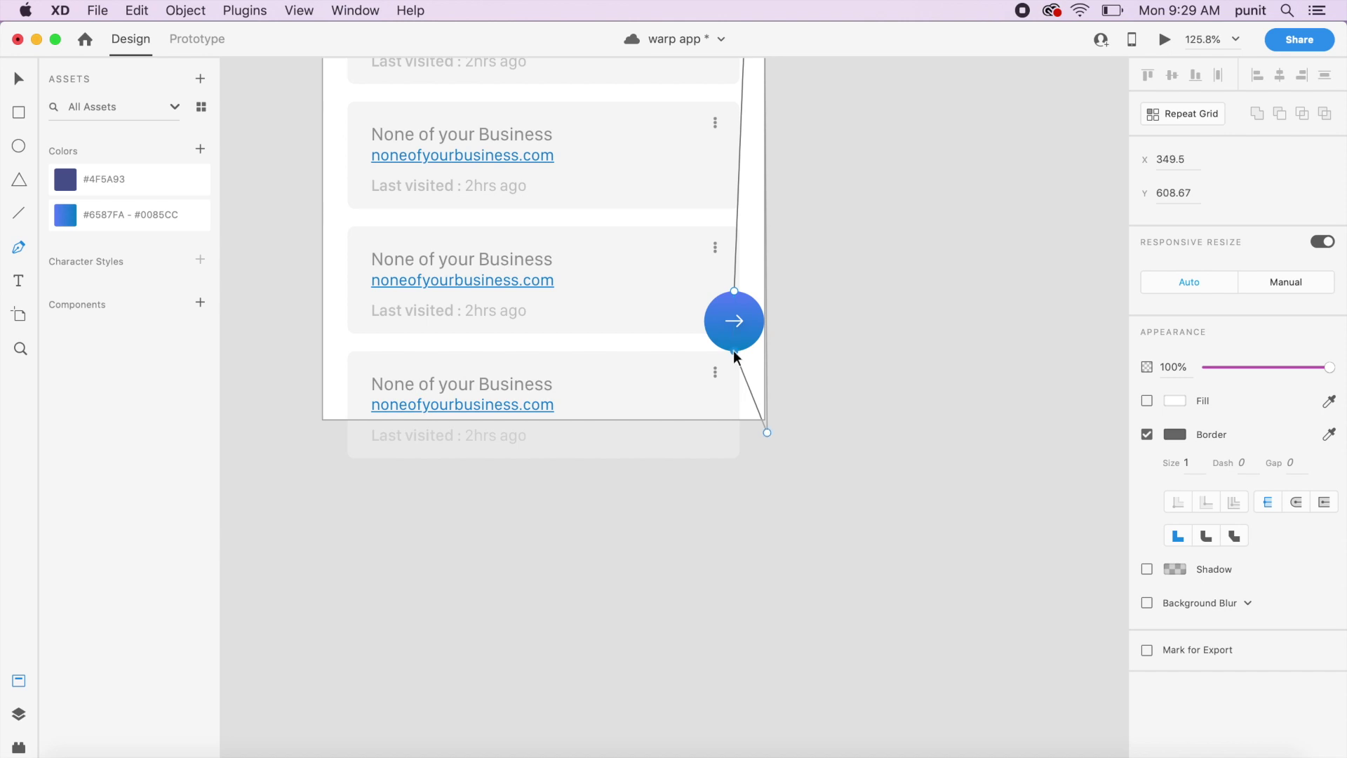
pyautogui.click(735, 292)
pyautogui.press('Escape')
pyautogui.press('Escape')
# - Convert the path's anchor point above the artboard's top-right corner into a smooth curve point
pyautogui.click(734, 292)
pyautogui.scroll(-3, 734, 292)
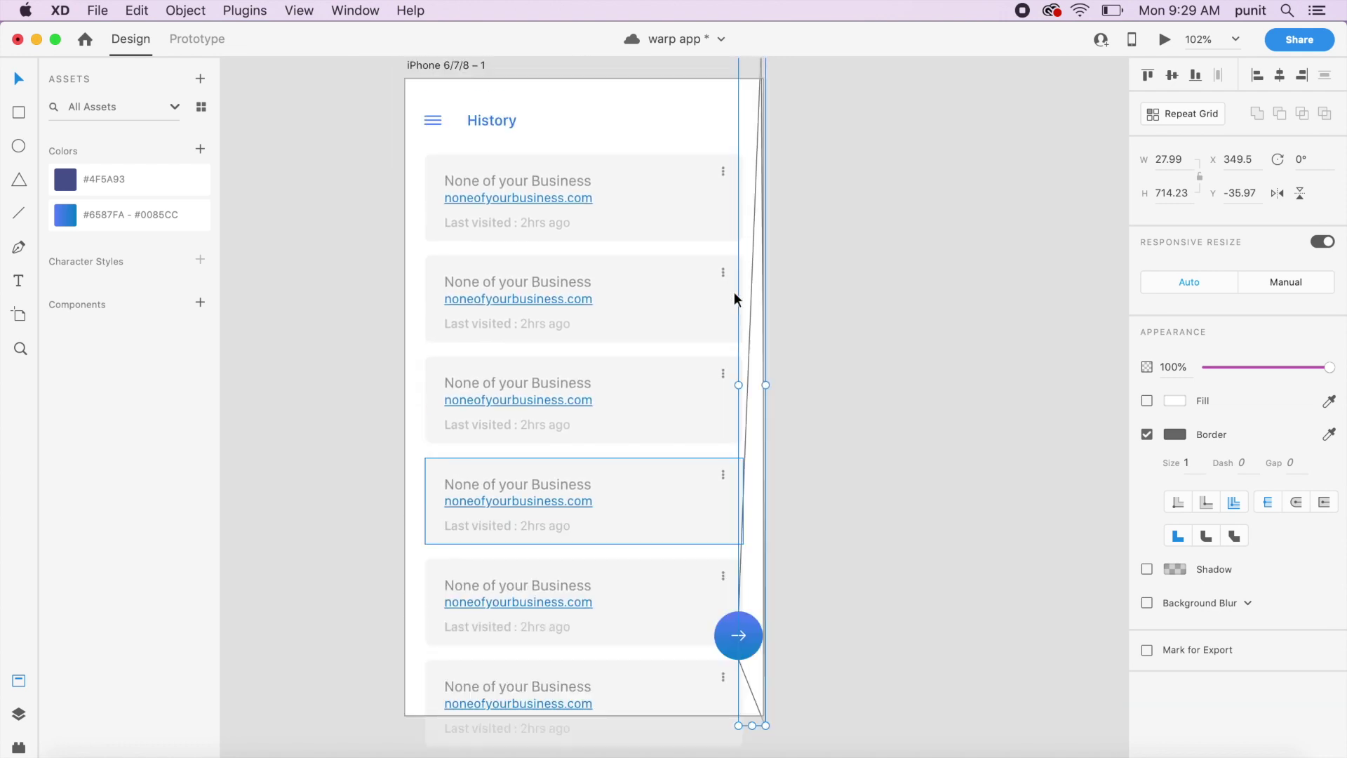
pyautogui.scroll(5, 734, 292)
pyautogui.doubleClick(763, 242)
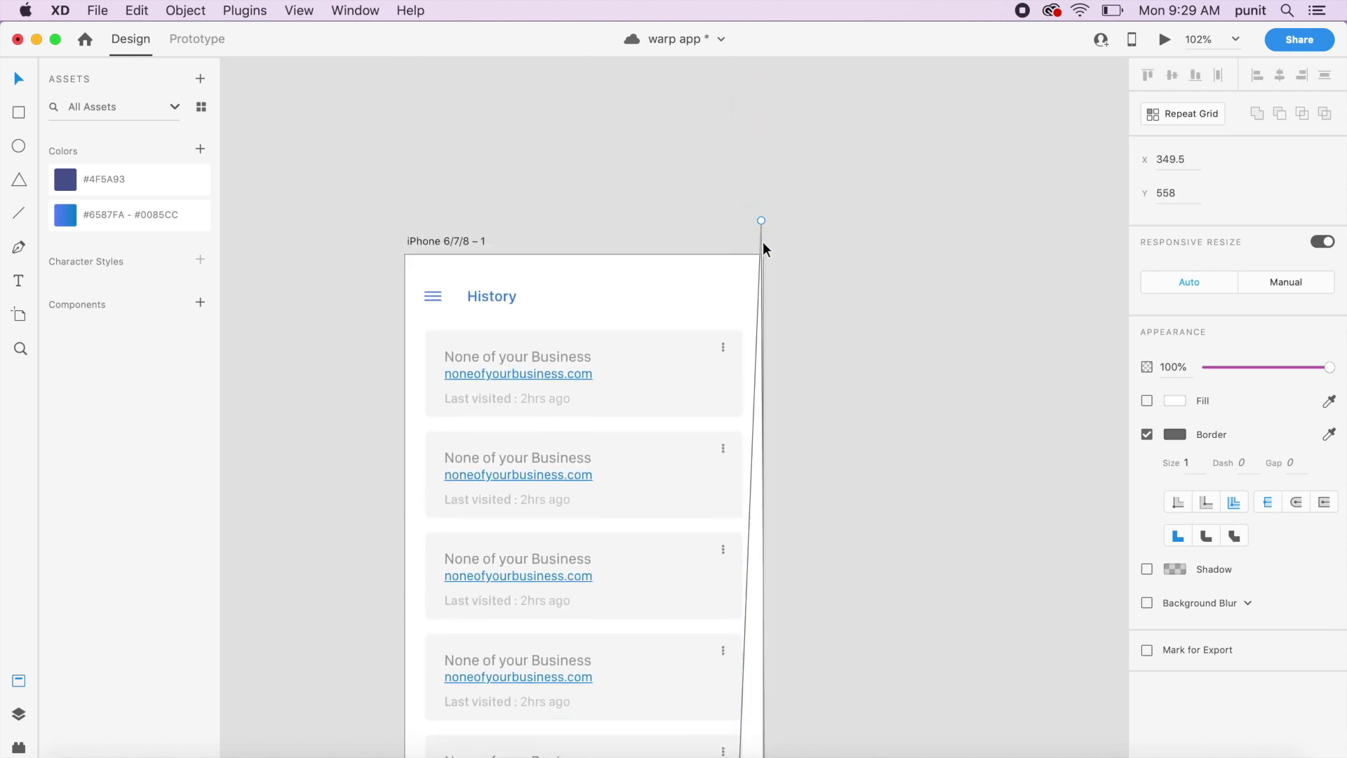
pyautogui.doubleClick(761, 222)
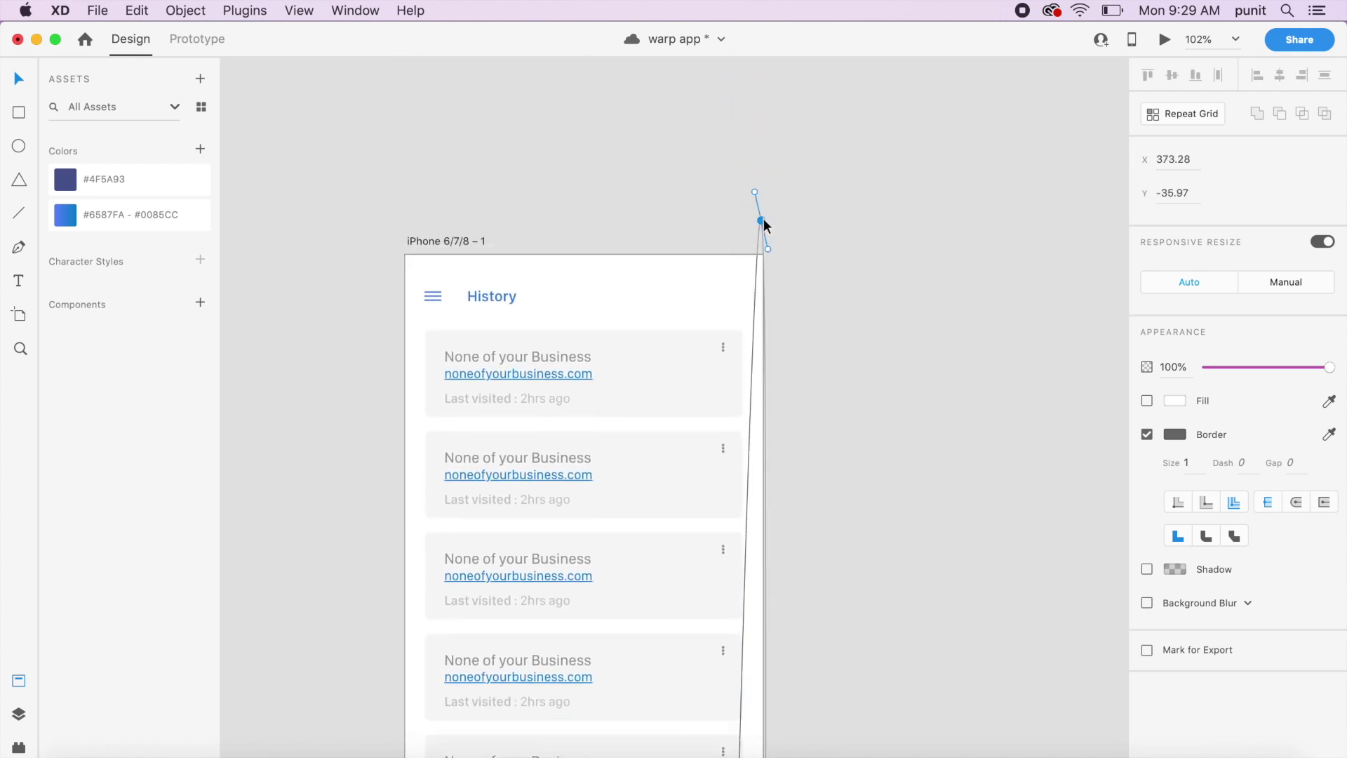
# - Convert the path's anchor points below the artboard's bottom-right corner and at the circle's bottom into smooth curve points
pyautogui.scroll(-3, 763, 220)
pyautogui.scroll(-3, 764, 220)
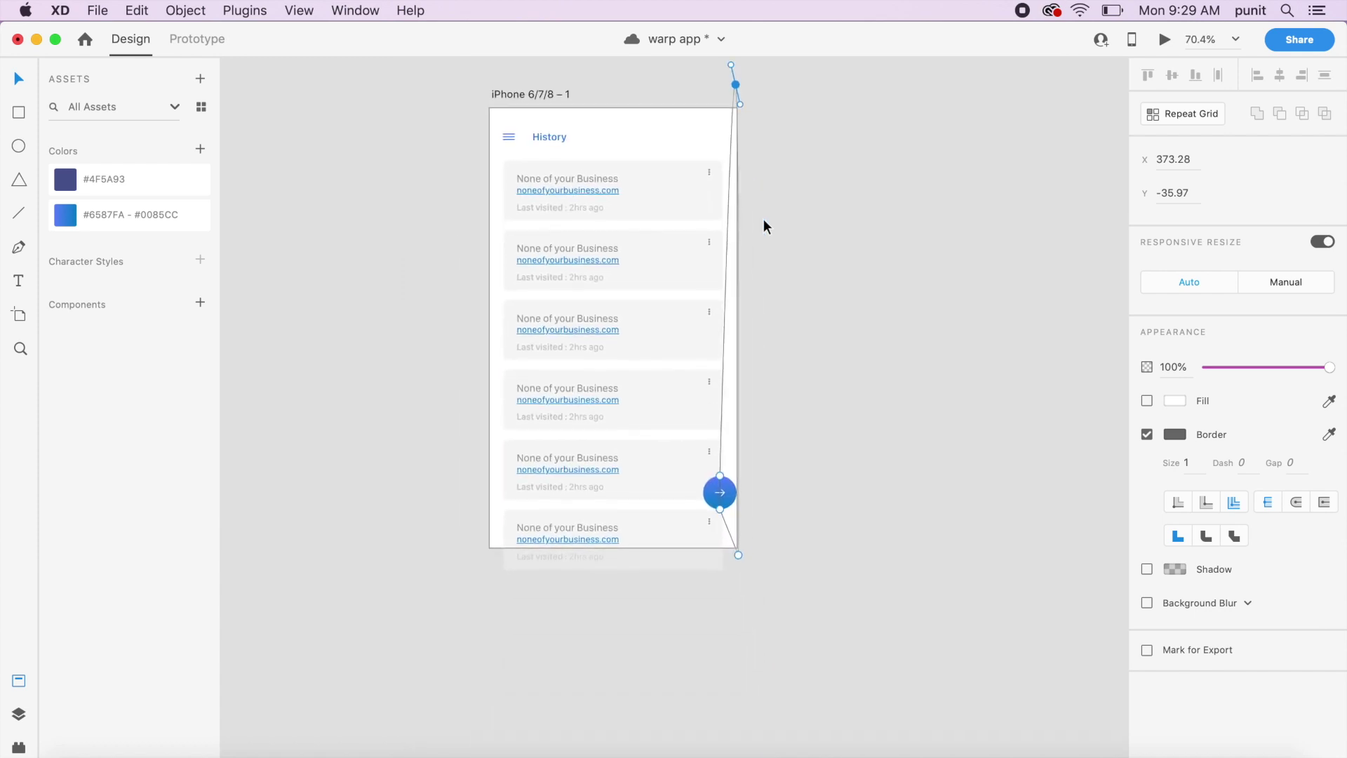
pyautogui.scroll(5, 763, 219)
pyautogui.scroll(-2, 734, 330)
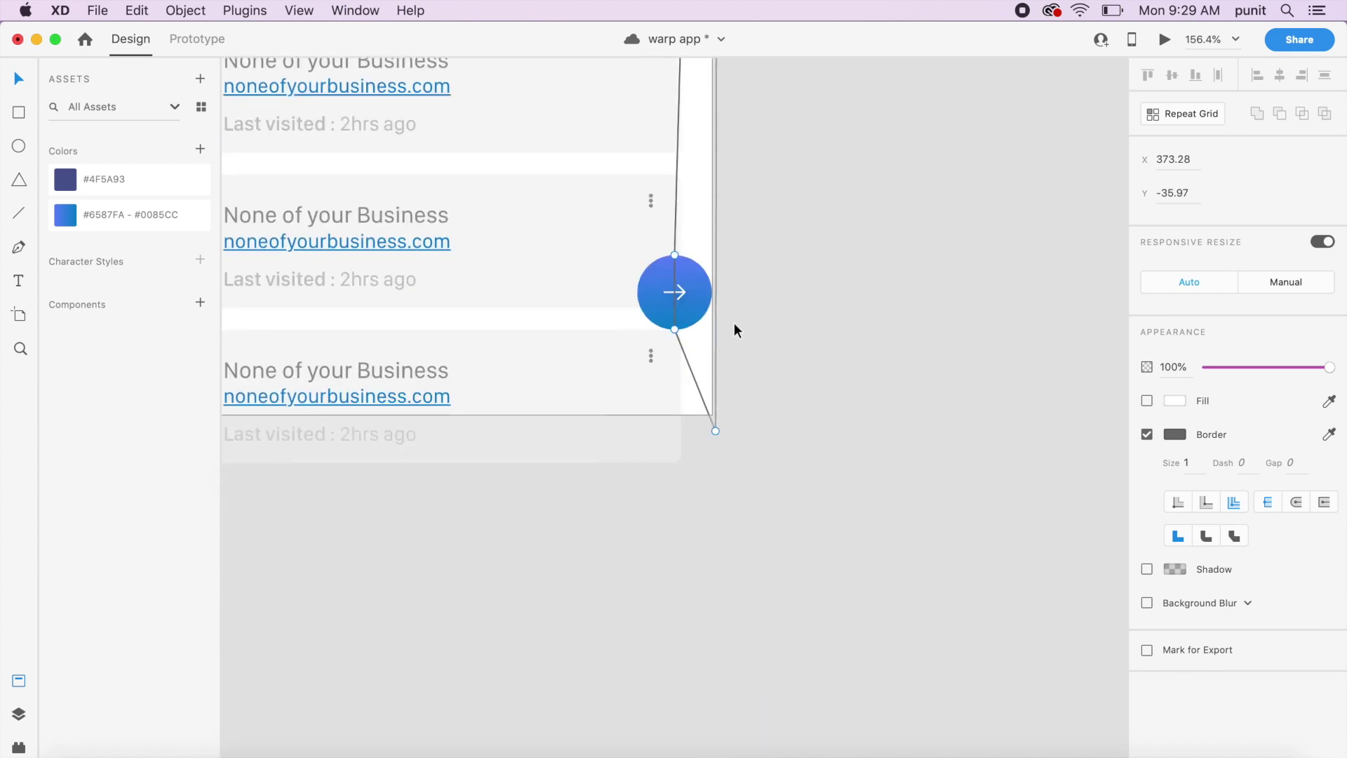
pyautogui.doubleClick(714, 430)
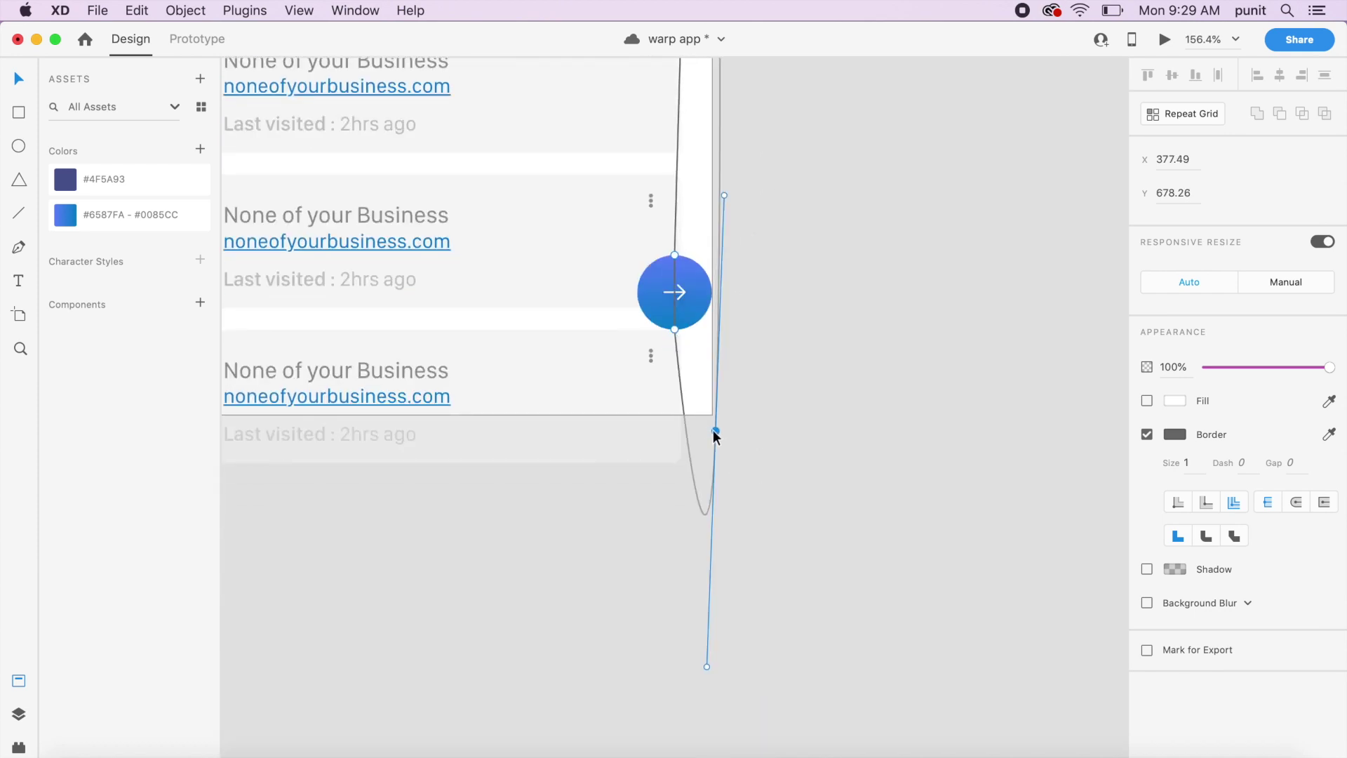
pyautogui.click(675, 328)
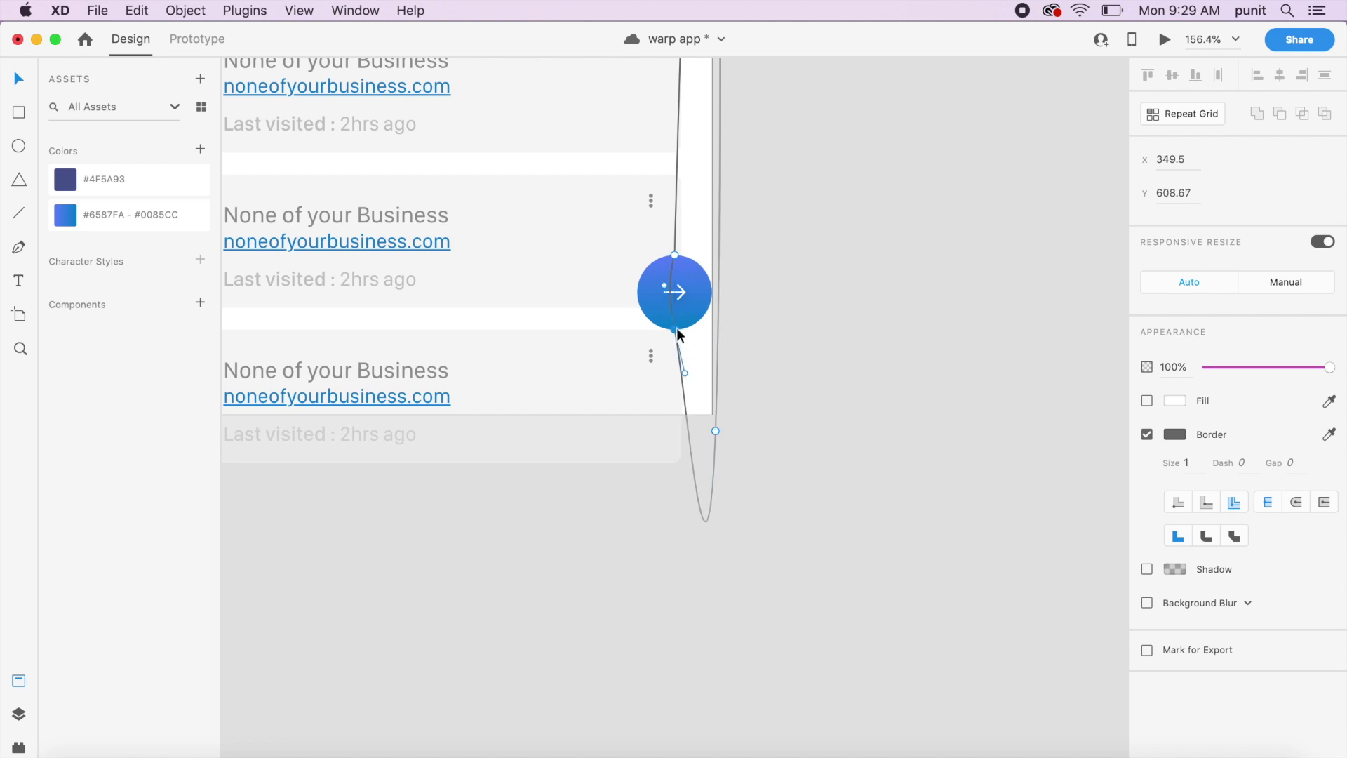
# - Move the path's anchor at the circle's top to about X 360, Y 560, make it smooth, and shorten its lower curve handle
pyautogui.click(675, 257)
pyautogui.press('super+z')
pyautogui.scroll(5, 675, 259)
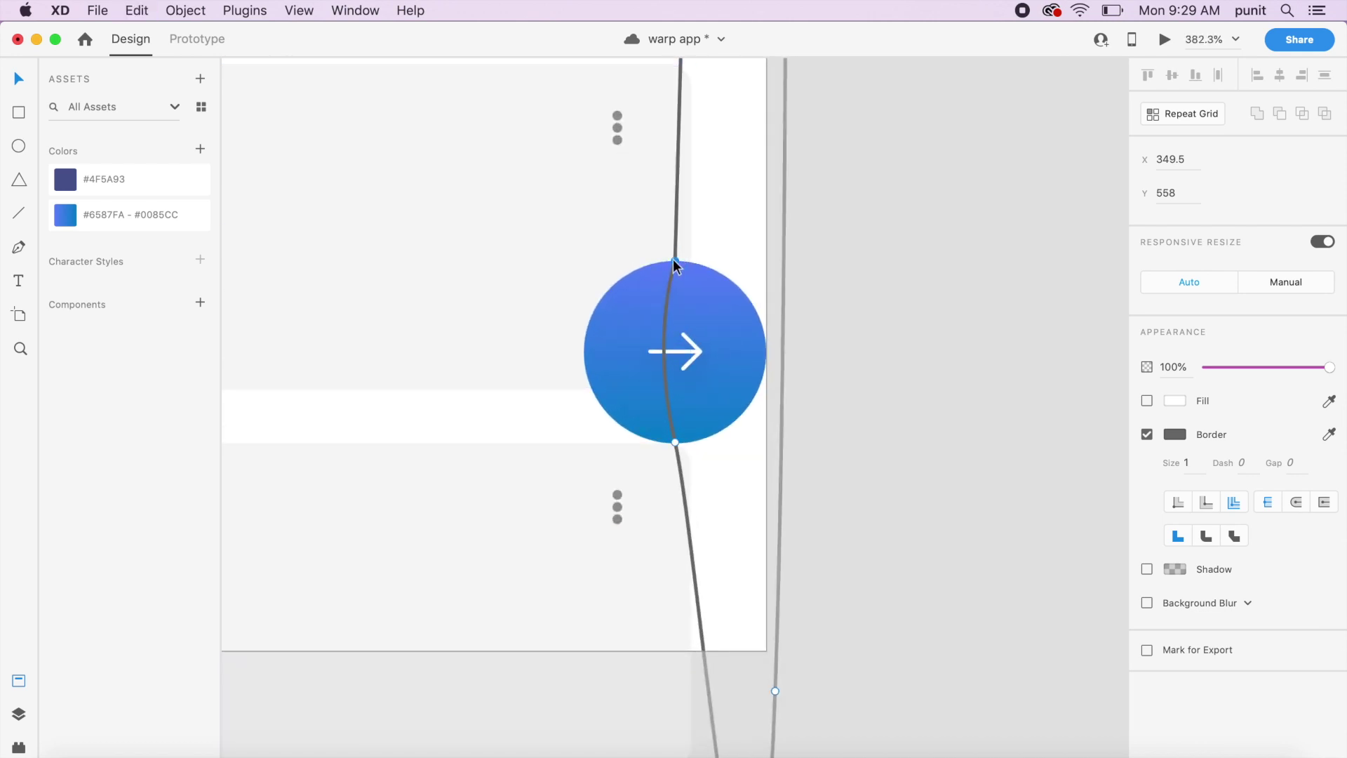
pyautogui.moveTo(674, 261); pyautogui.dragTo(714, 268)
pyautogui.doubleClick(714, 267)
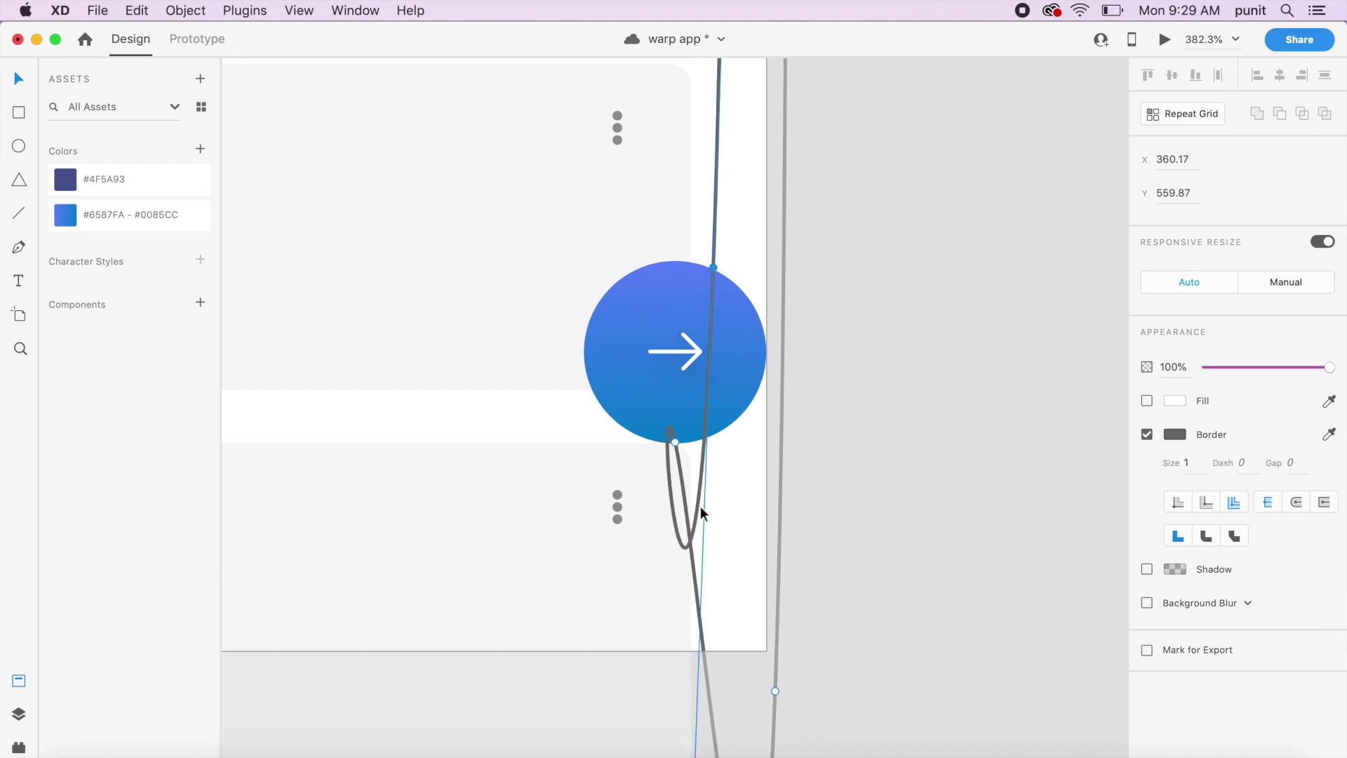
pyautogui.scroll(-5, 700, 507)
pyautogui.scroll(-1, 704, 512)
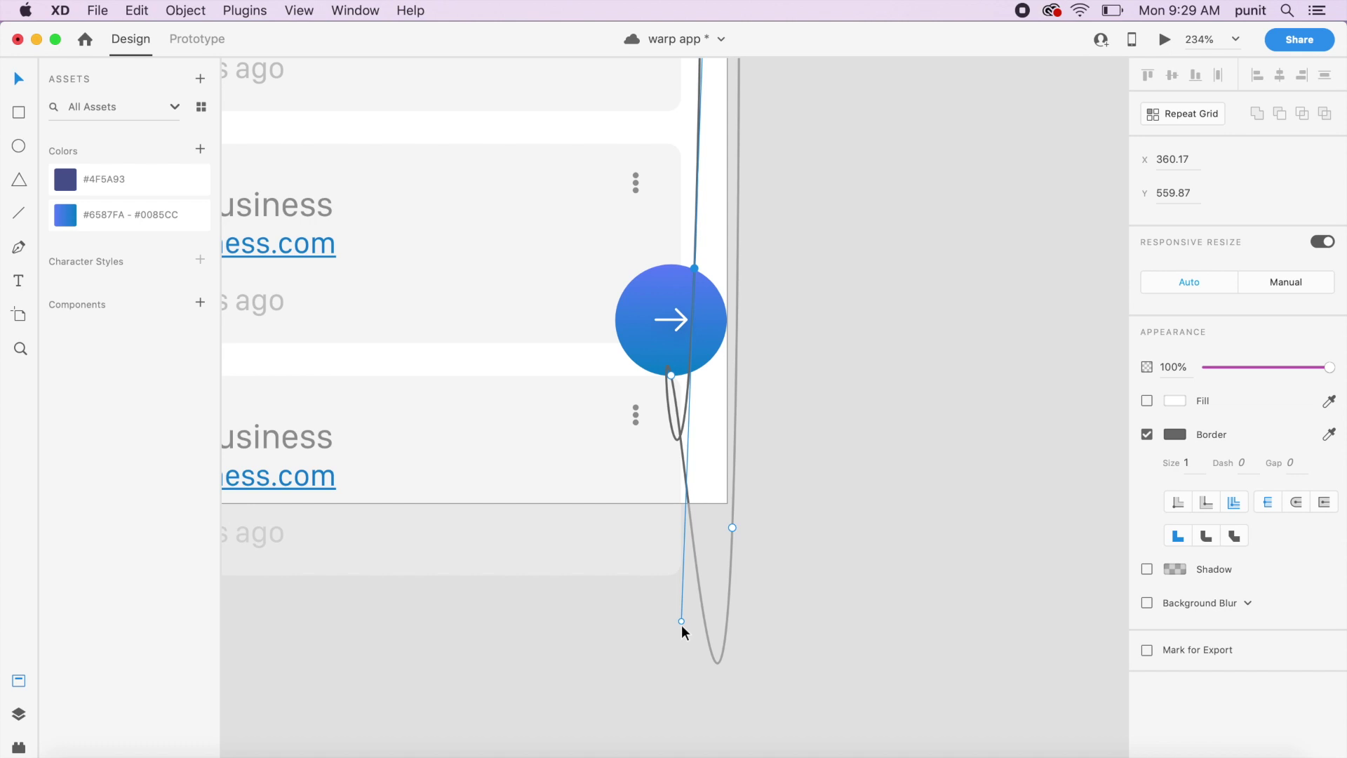
pyautogui.moveTo(681, 622); pyautogui.dragTo(680, 268)
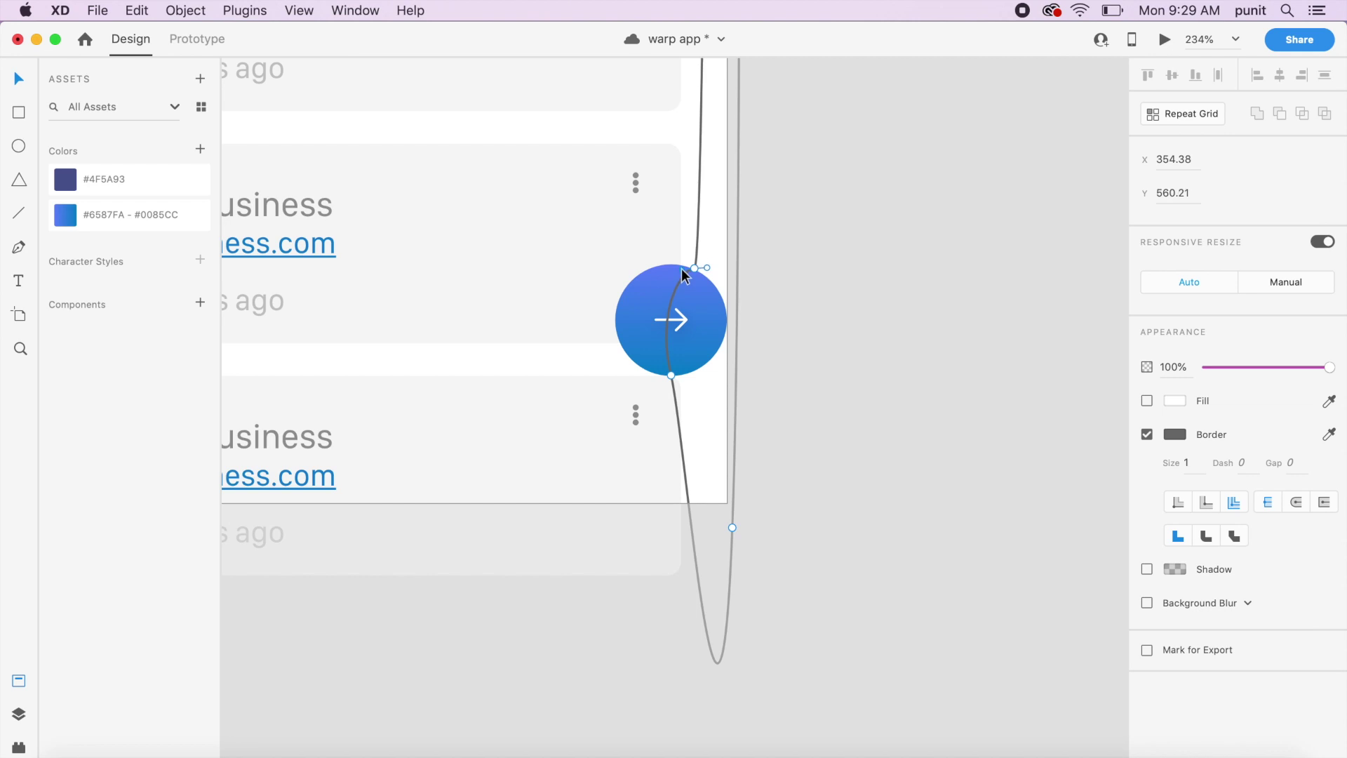
# - Move the path's anchor at the circle's bottom to about X 360, Y 609, and shorten its upper handle to about X 355, Y 593
pyautogui.click(669, 377)
pyautogui.moveTo(669, 376); pyautogui.dragTo(693, 375)
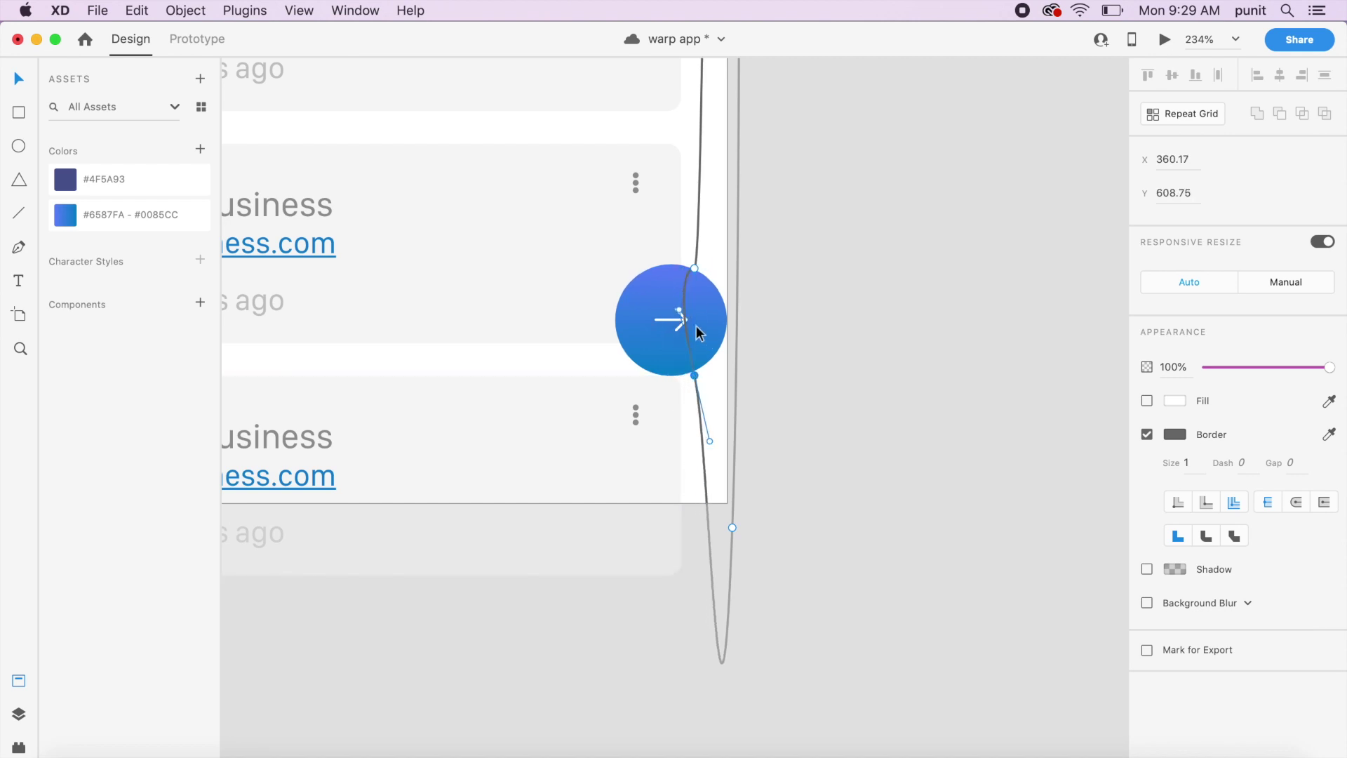
pyautogui.click(678, 313)
pyautogui.moveTo(679, 319); pyautogui.dragTo(684, 345)
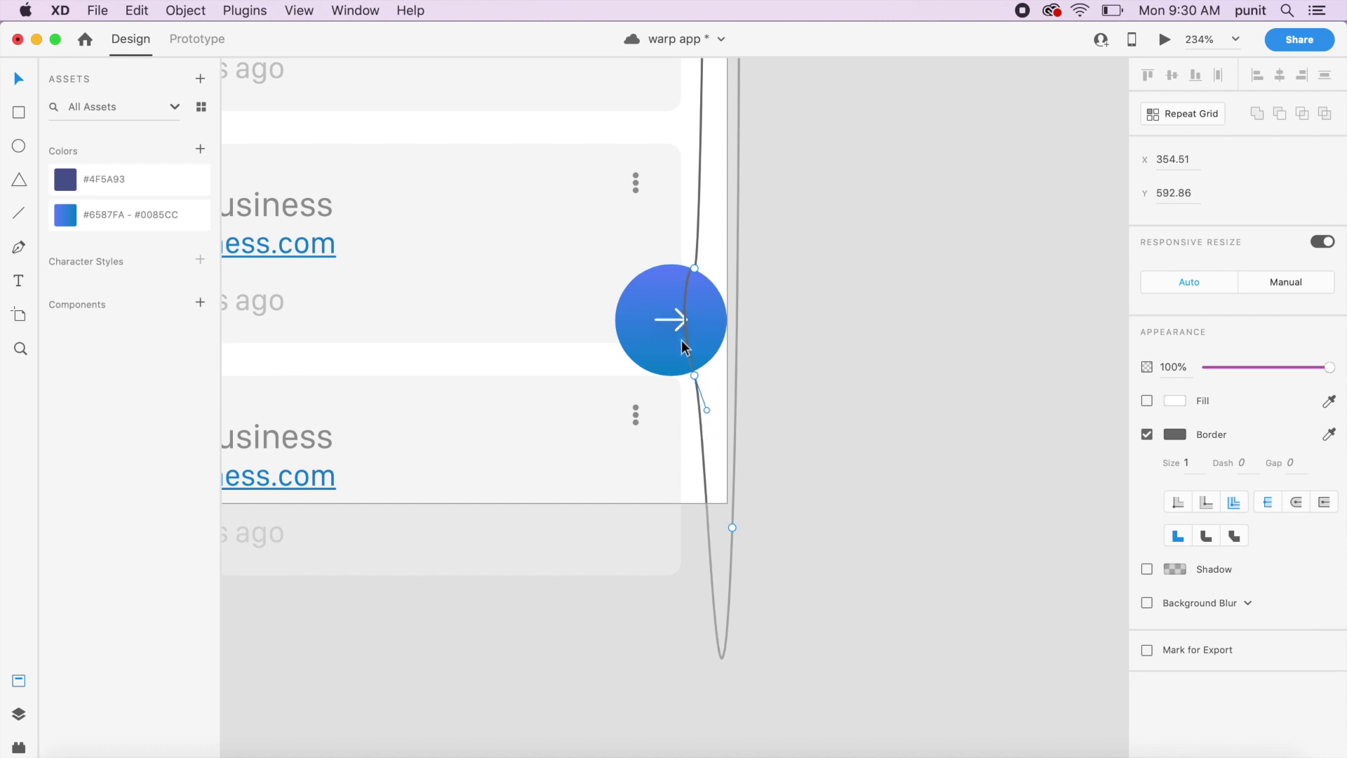
pyautogui.click(811, 292)
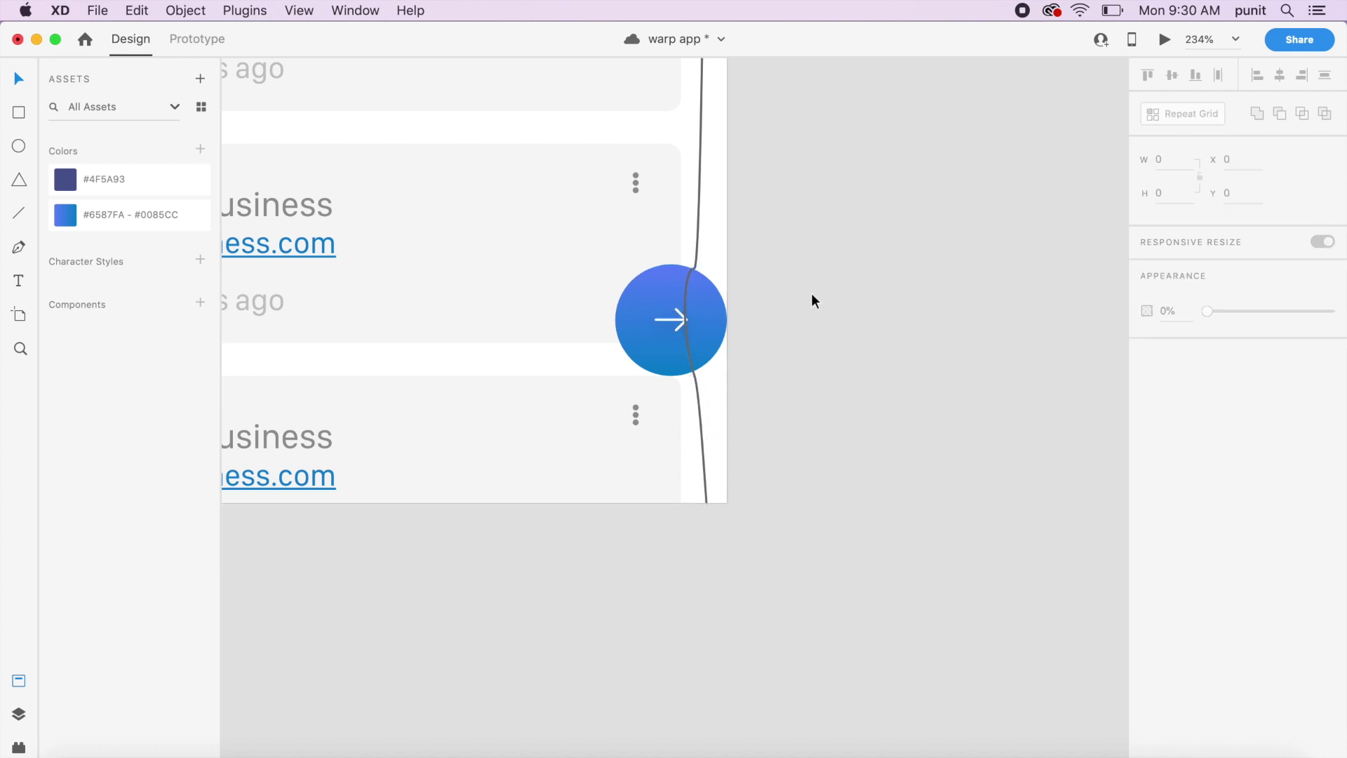
# - Fill the side path with the #6587FA - #0085CC gradient and remove its border
pyautogui.click(698, 382)
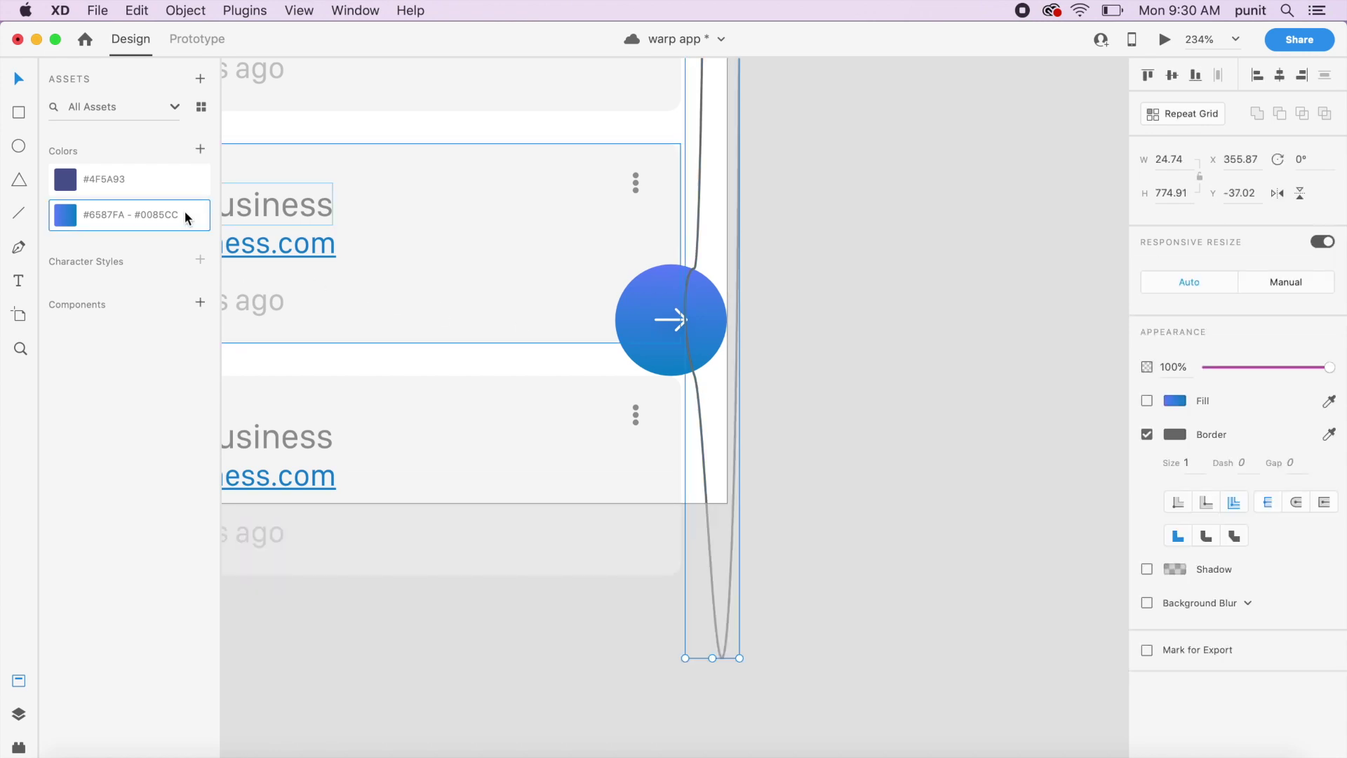
pyautogui.click(1147, 401)
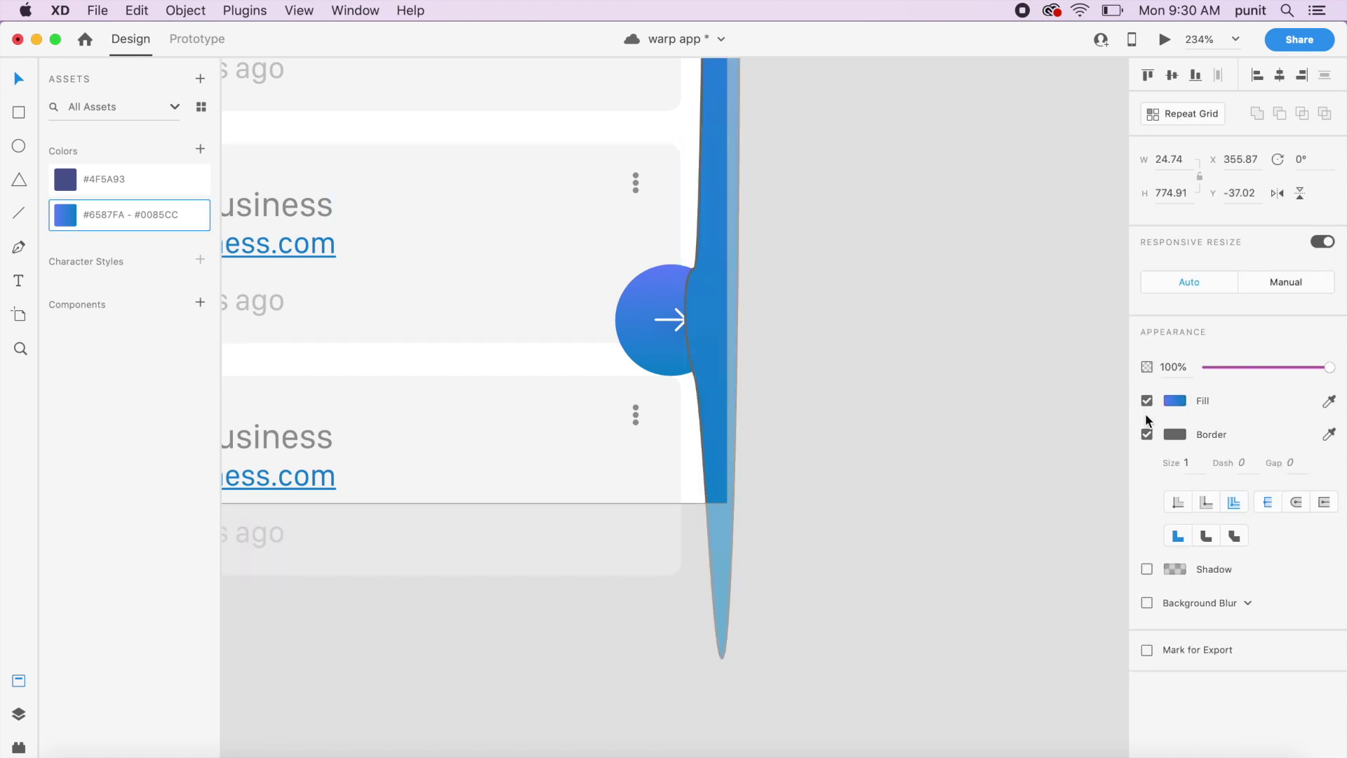
pyautogui.click(1148, 435)
pyautogui.scroll(-5, 807, 358)
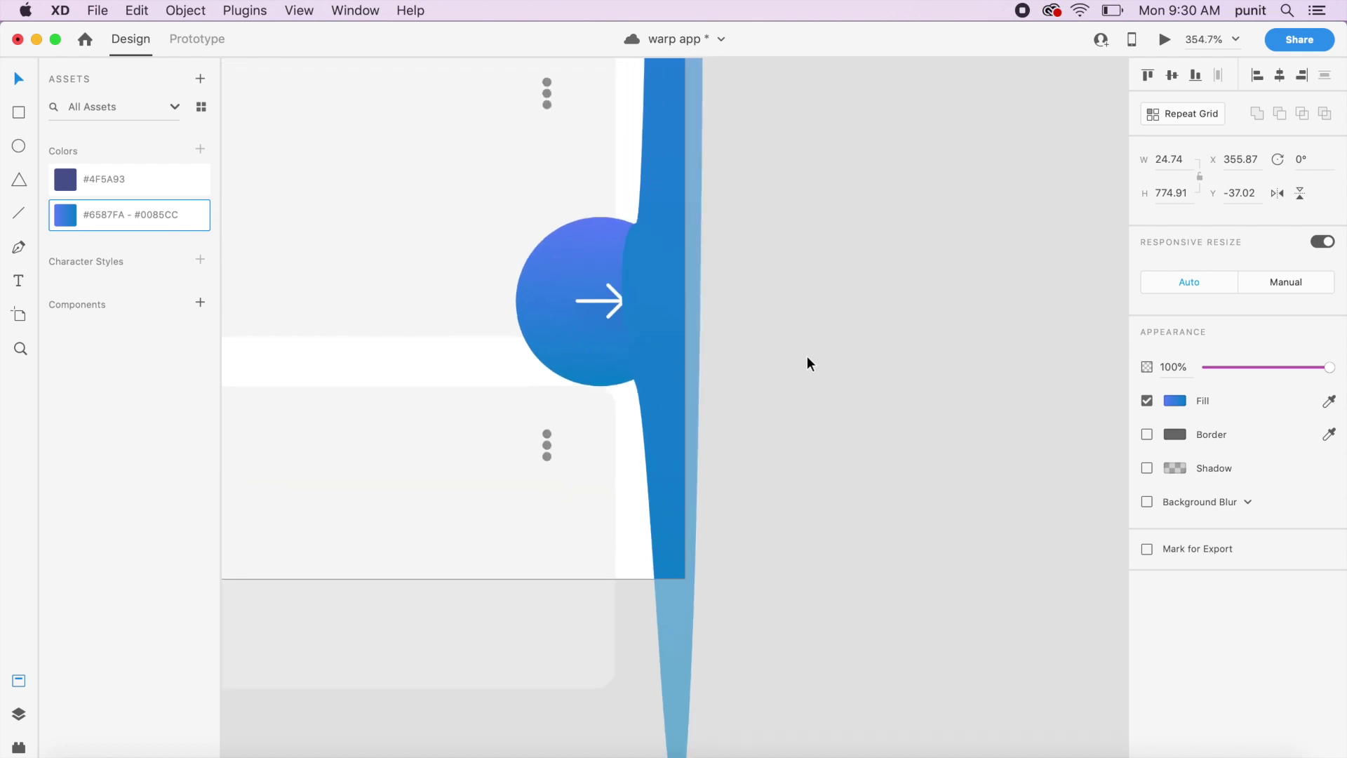
# - Merge the arrow's circle and the curved side shape into one shape with the Add operation
pyautogui.scroll(5, 865, 219)
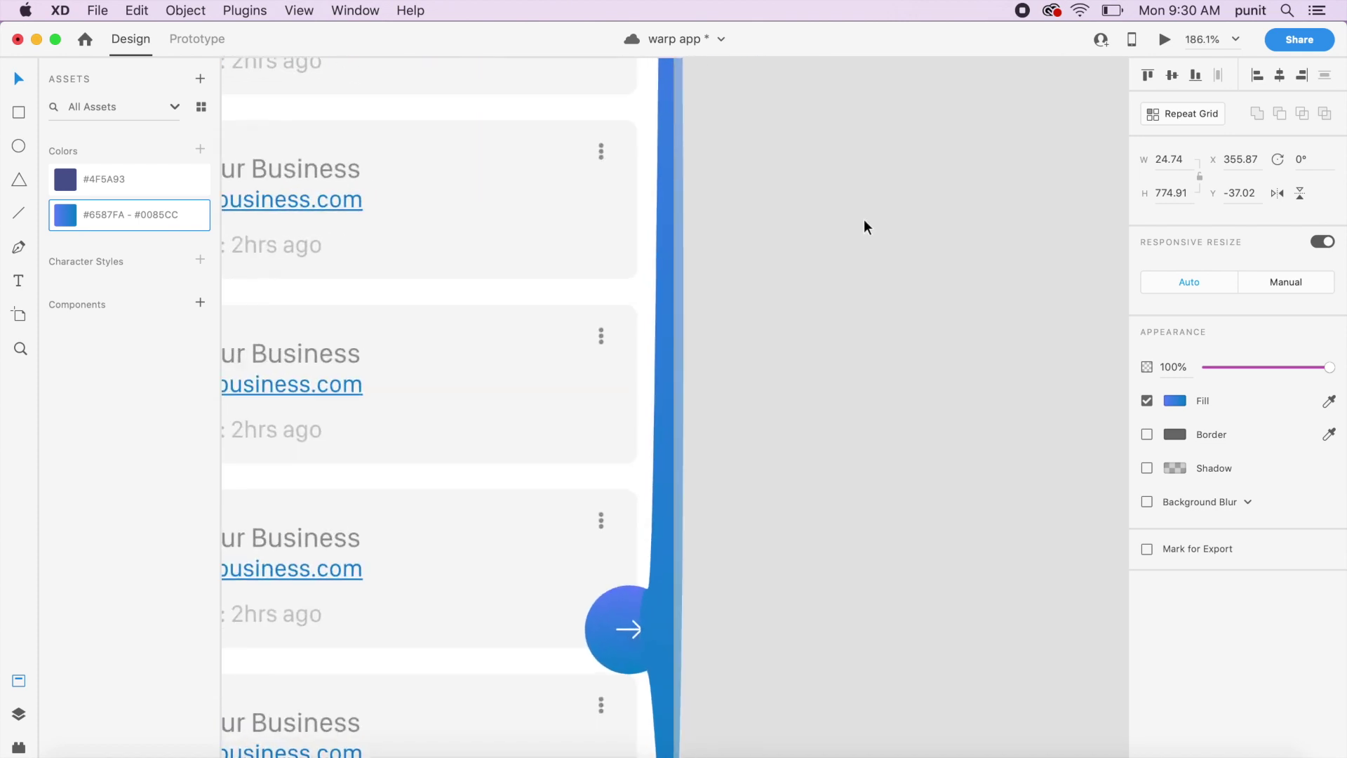
pyautogui.click(580, 523)
pyautogui.keyDown('shift'); pyautogui.click(662, 458); pyautogui.keyUp('shift')
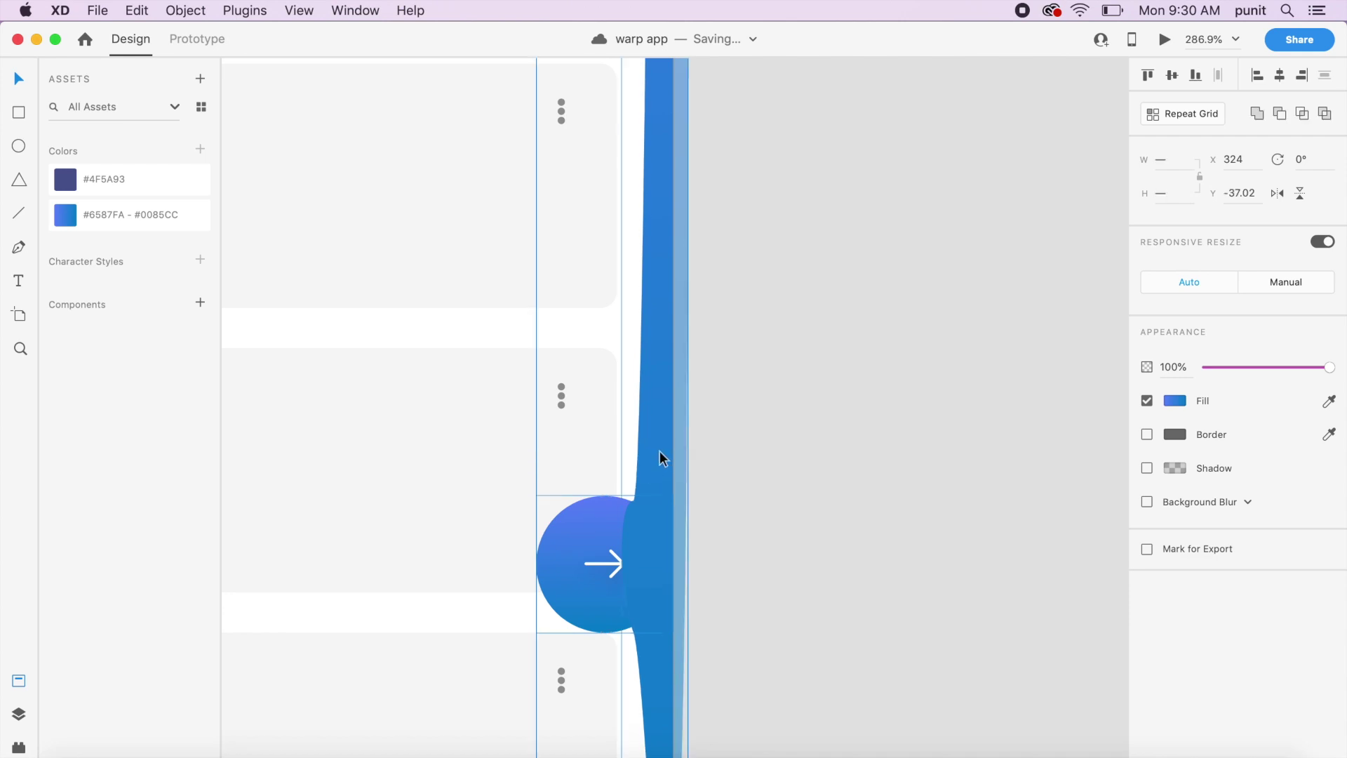
pyautogui.scroll(-5, 676, 423)
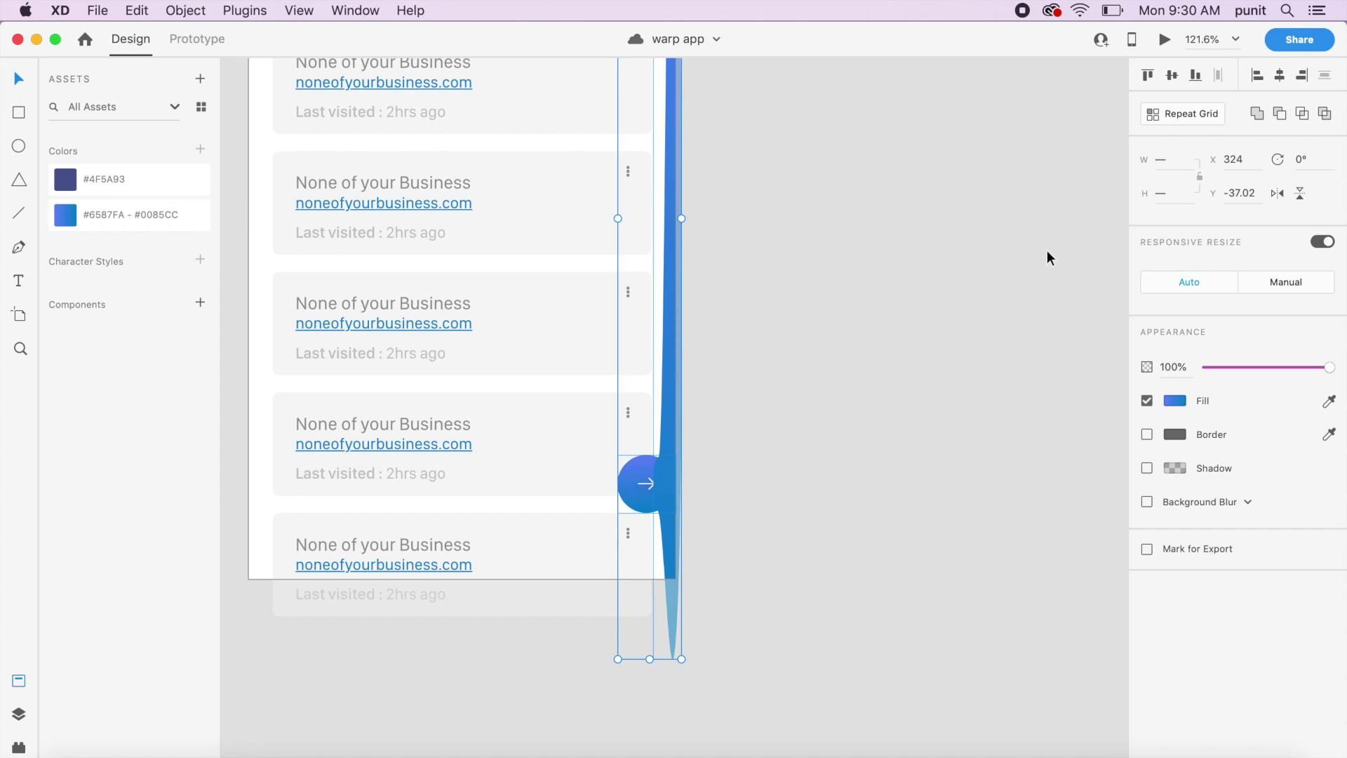
pyautogui.click(1261, 119)
pyautogui.click(862, 343)
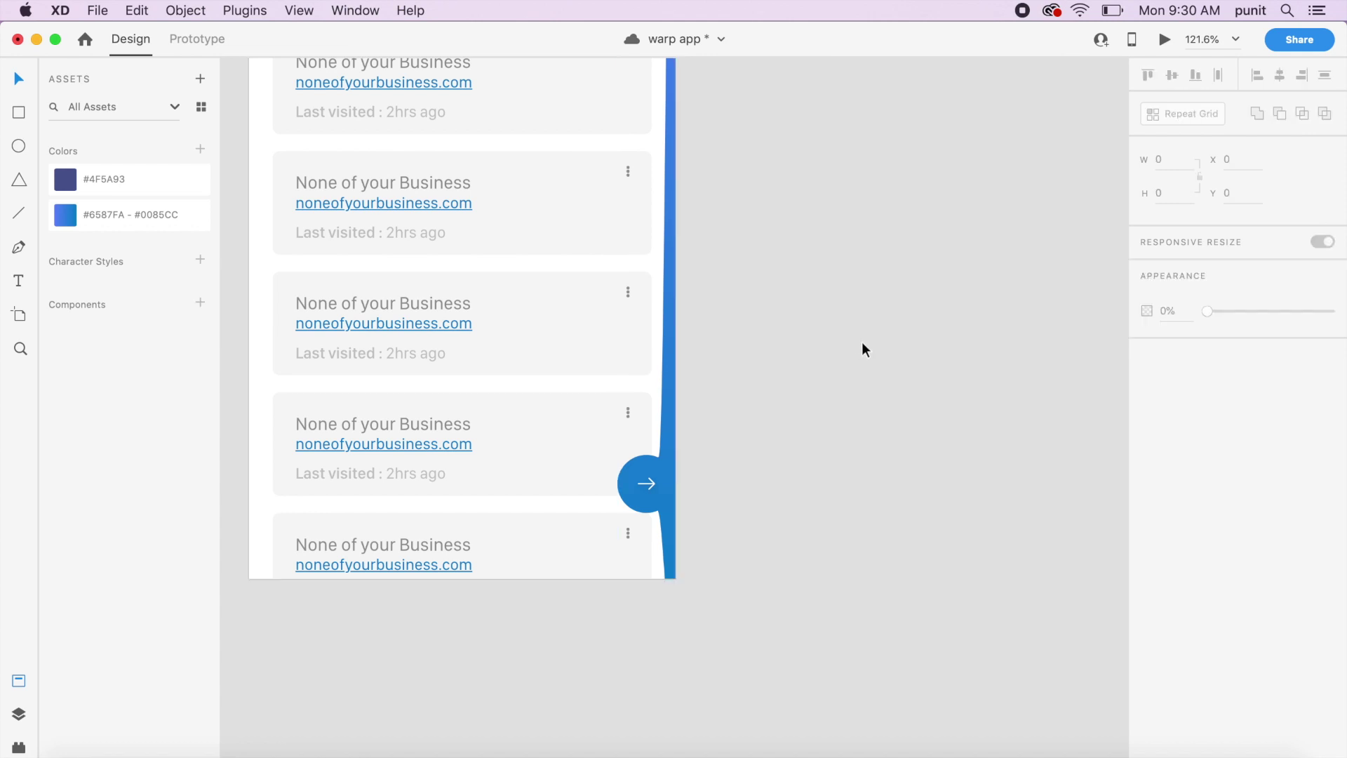
# - Shift the circle inside the merged shape horizontally to X 335
pyautogui.click(655, 499)
pyautogui.doubleClick(638, 502)
pyautogui.moveTo(639, 502); pyautogui.dragTo(651, 501)
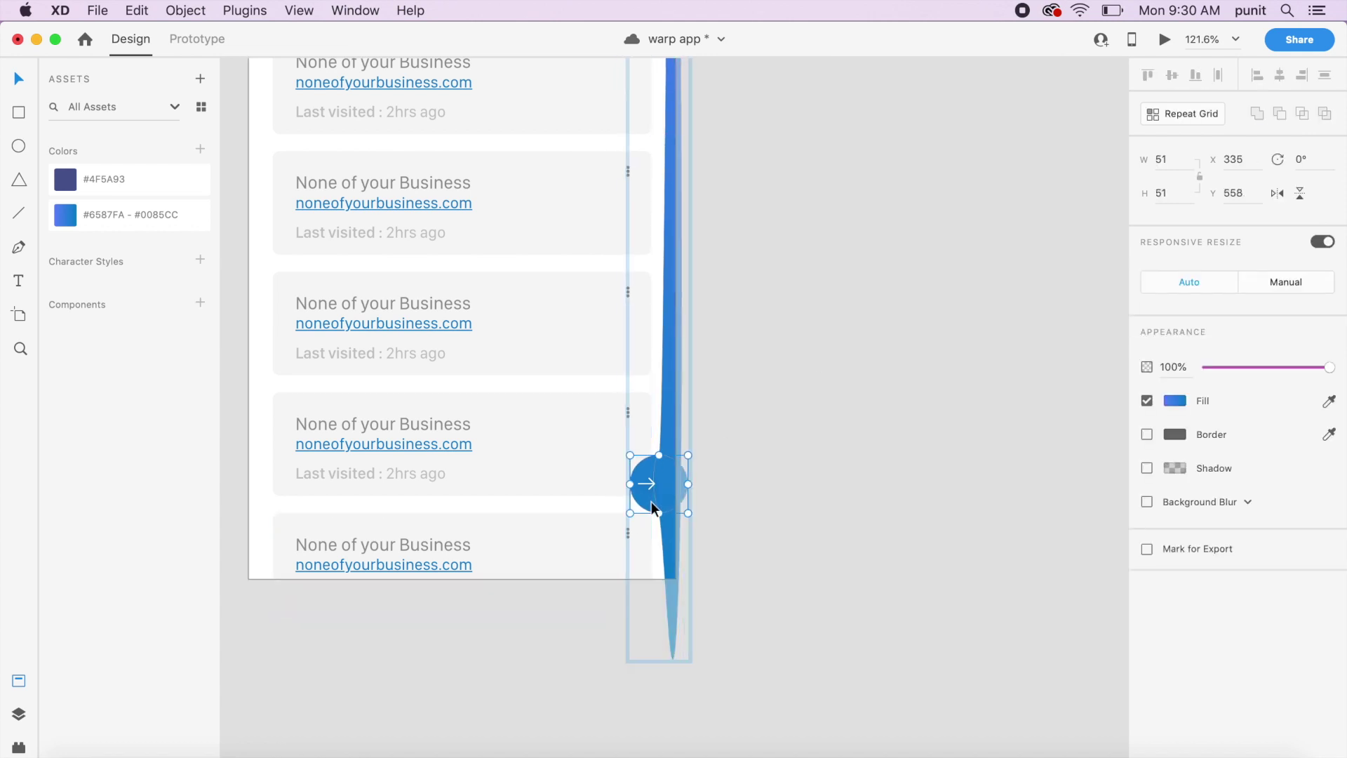
pyautogui.click(764, 474)
# - Nudge the white arrow icon rightward to X 346 within the shifted circle
pyautogui.scroll(5, 764, 474)
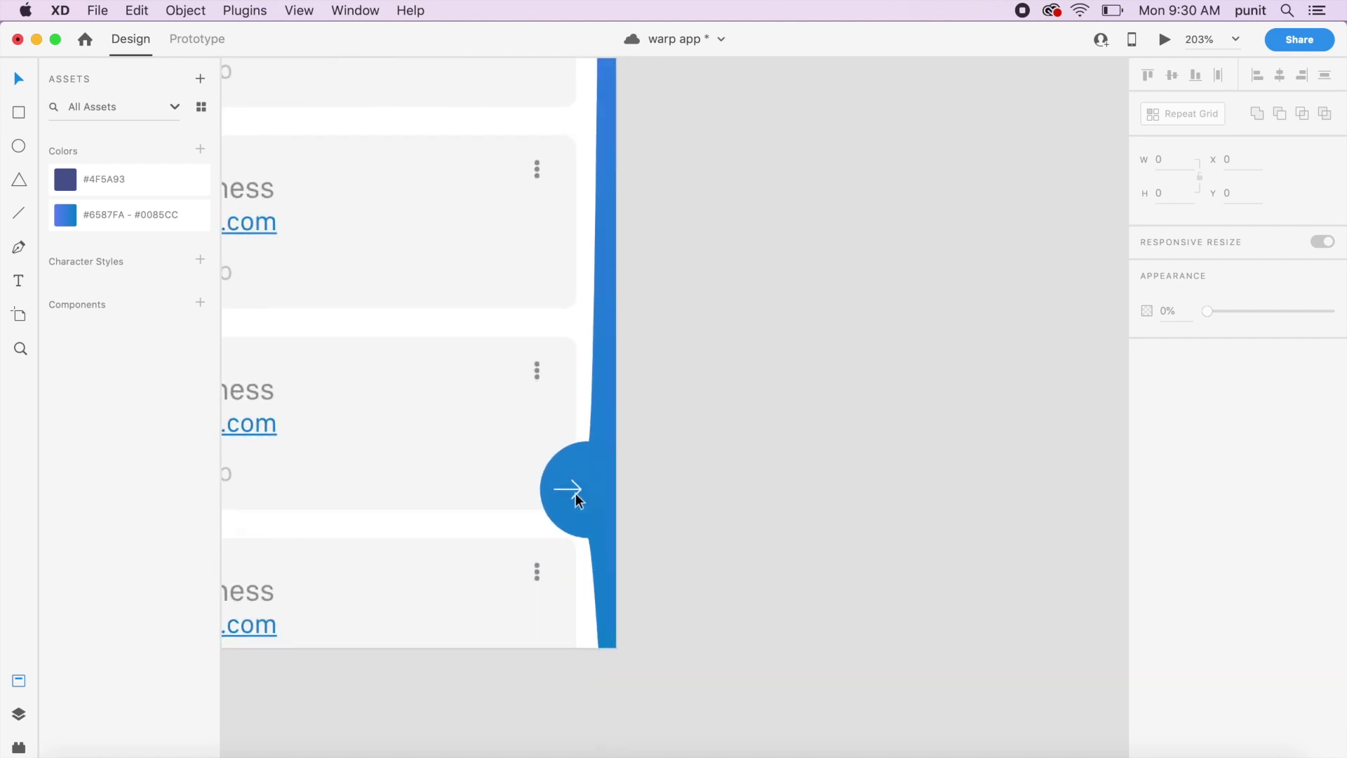
pyautogui.doubleClick(576, 488)
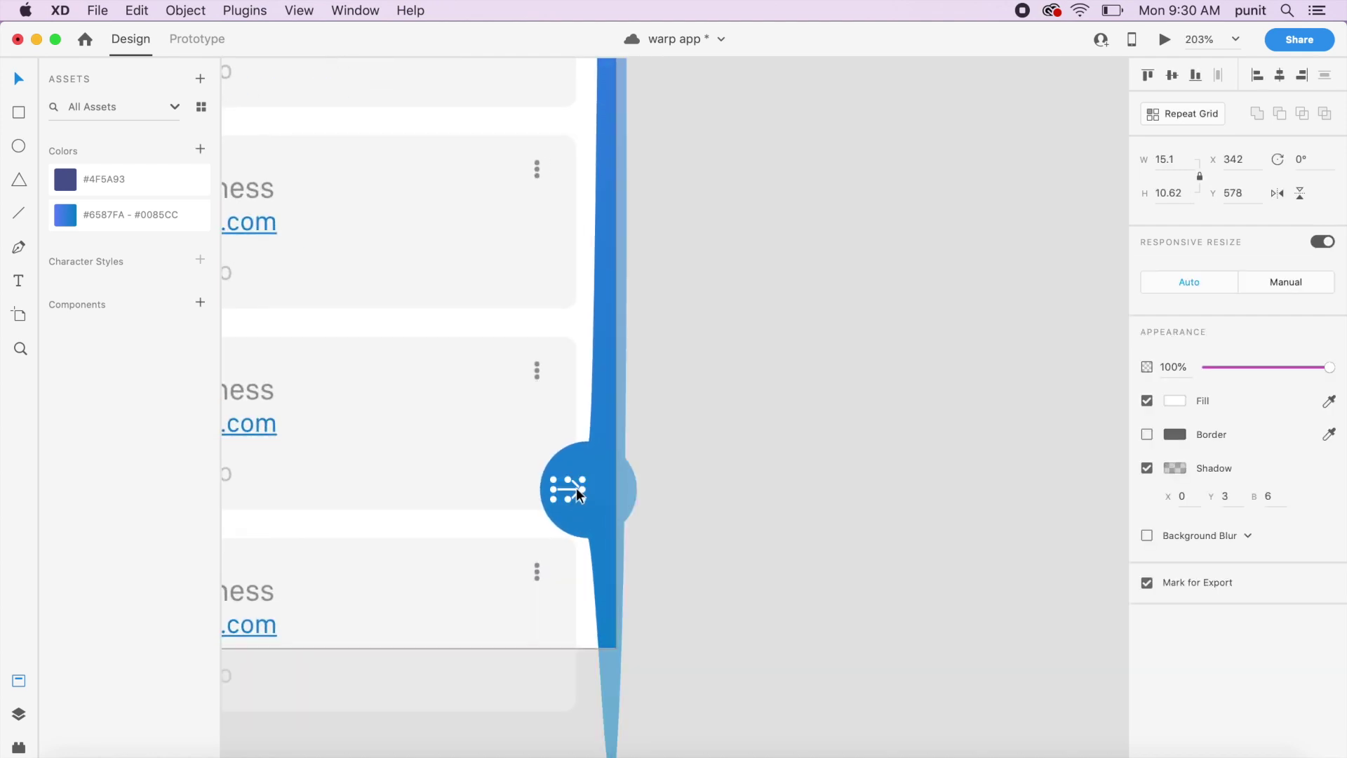
pyautogui.press('Right')
pyautogui.press('Right')
pyautogui.press('Right')
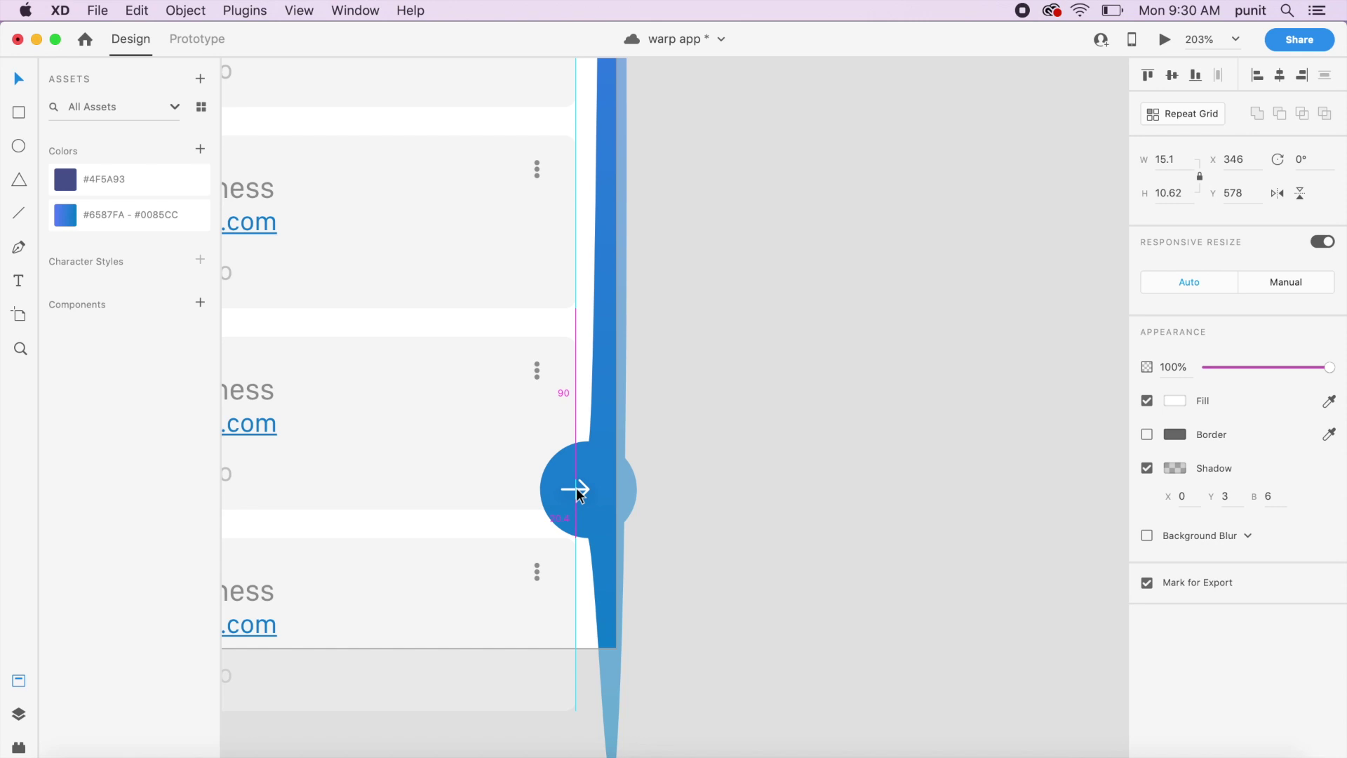
pyautogui.click(728, 455)
# - Duplicate the History artboard iPhone 6/7/8 – 1
pyautogui.scroll(-5, 728, 455)
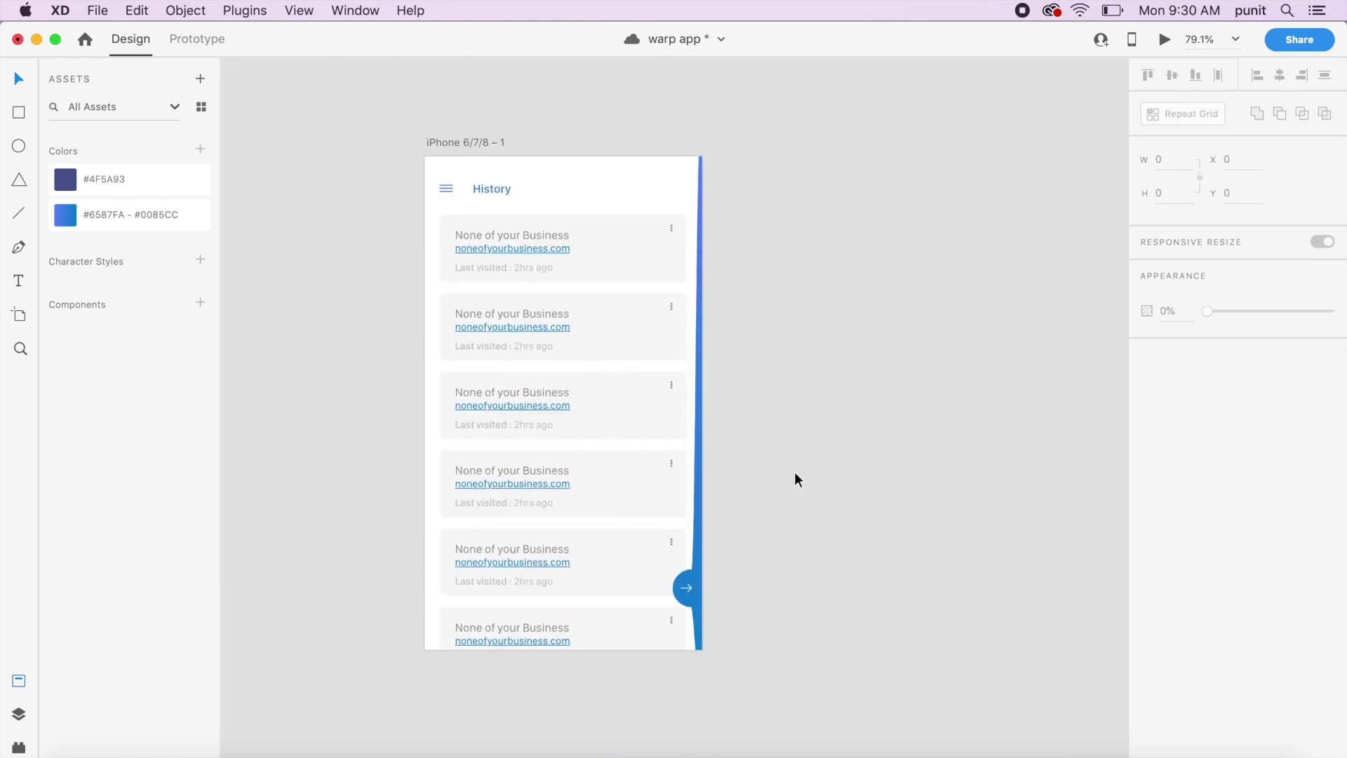
pyautogui.click(485, 144)
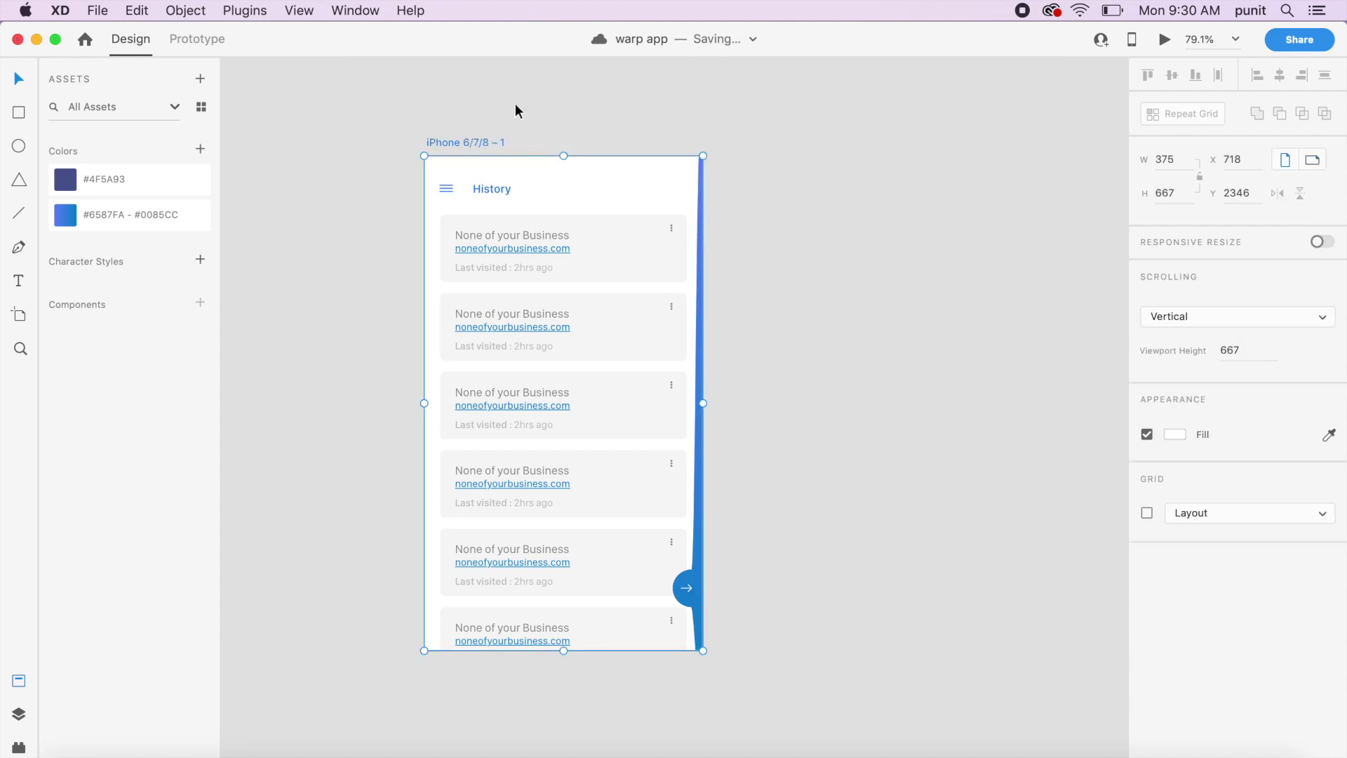
pyautogui.press('super+d')
# - In the duplicate's side path, move the circle's bottom anchor to about X 0, Y 609 and the bottom-right anchor to about X 393, Y 669
pyautogui.scroll(5, 996, 390)
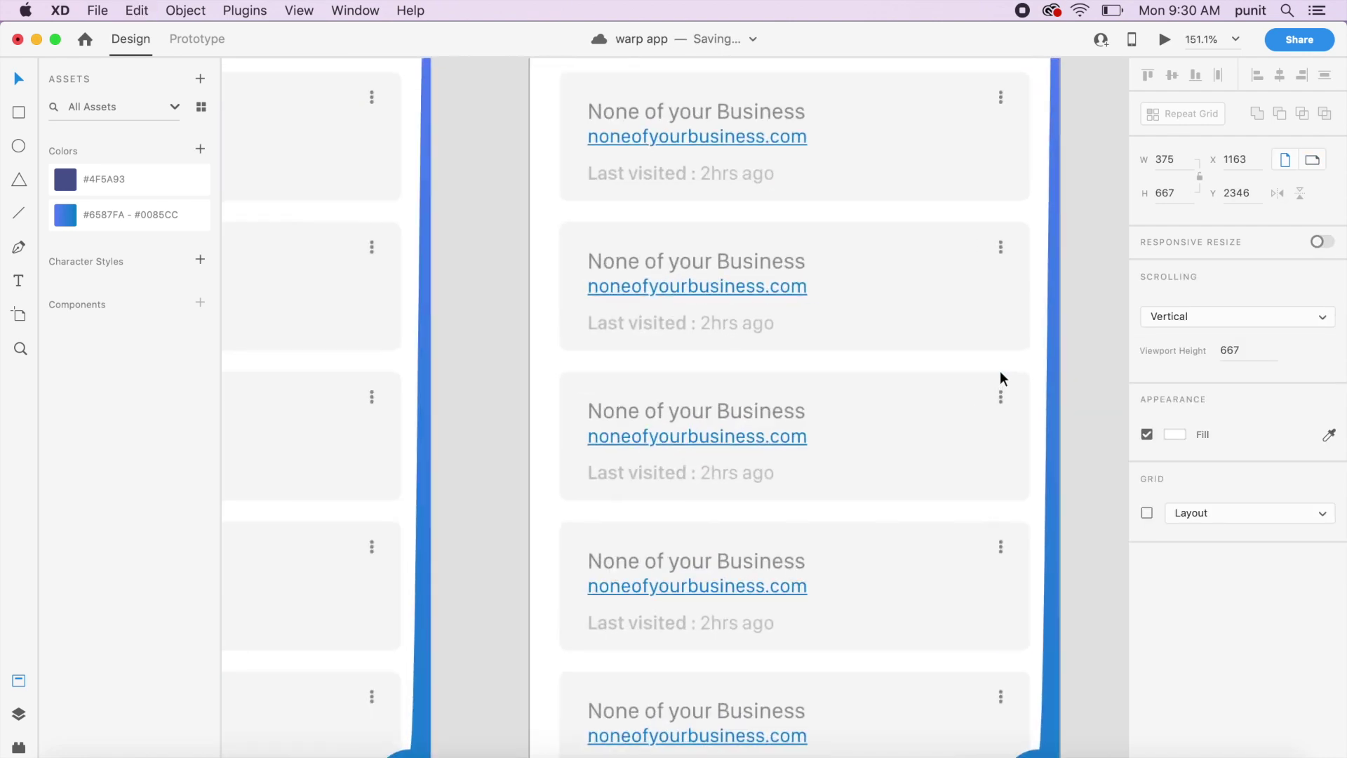
pyautogui.scroll(-5, 999, 379)
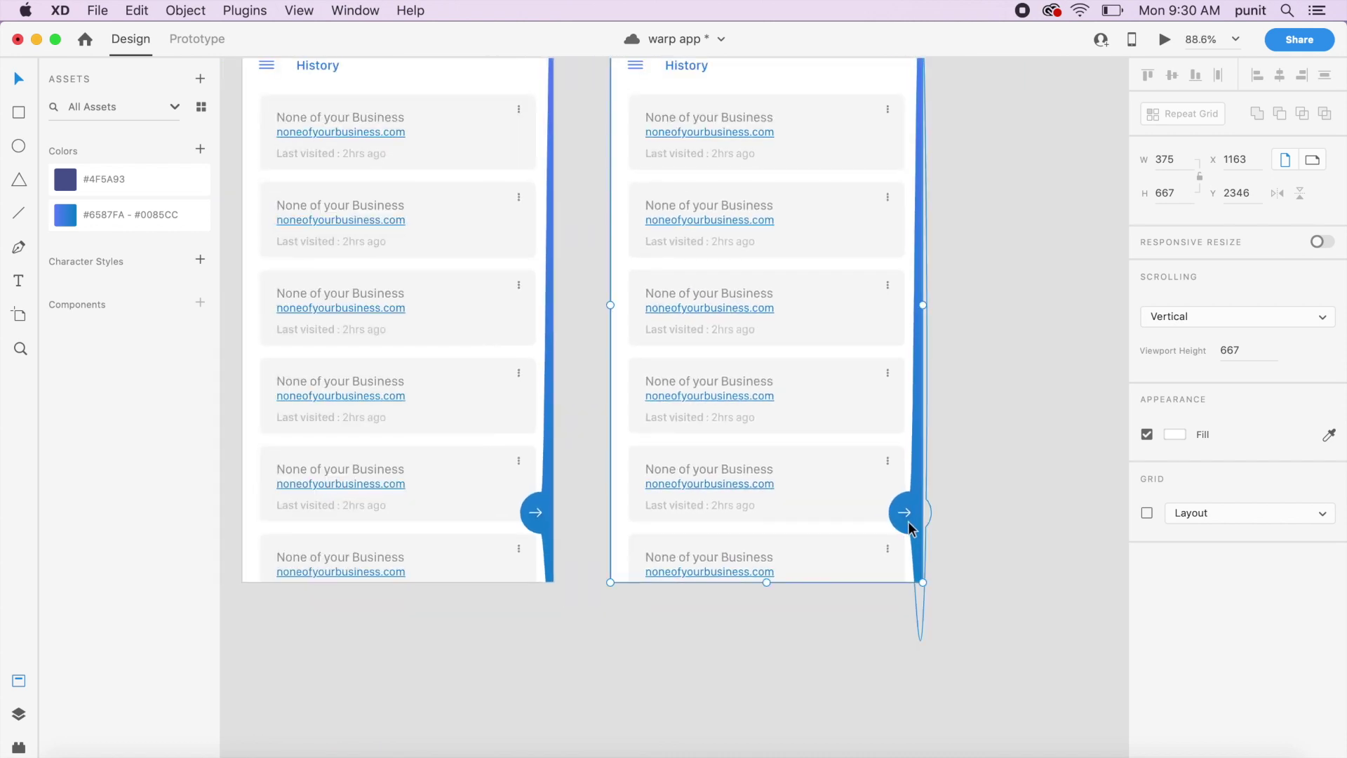
pyautogui.click(910, 529)
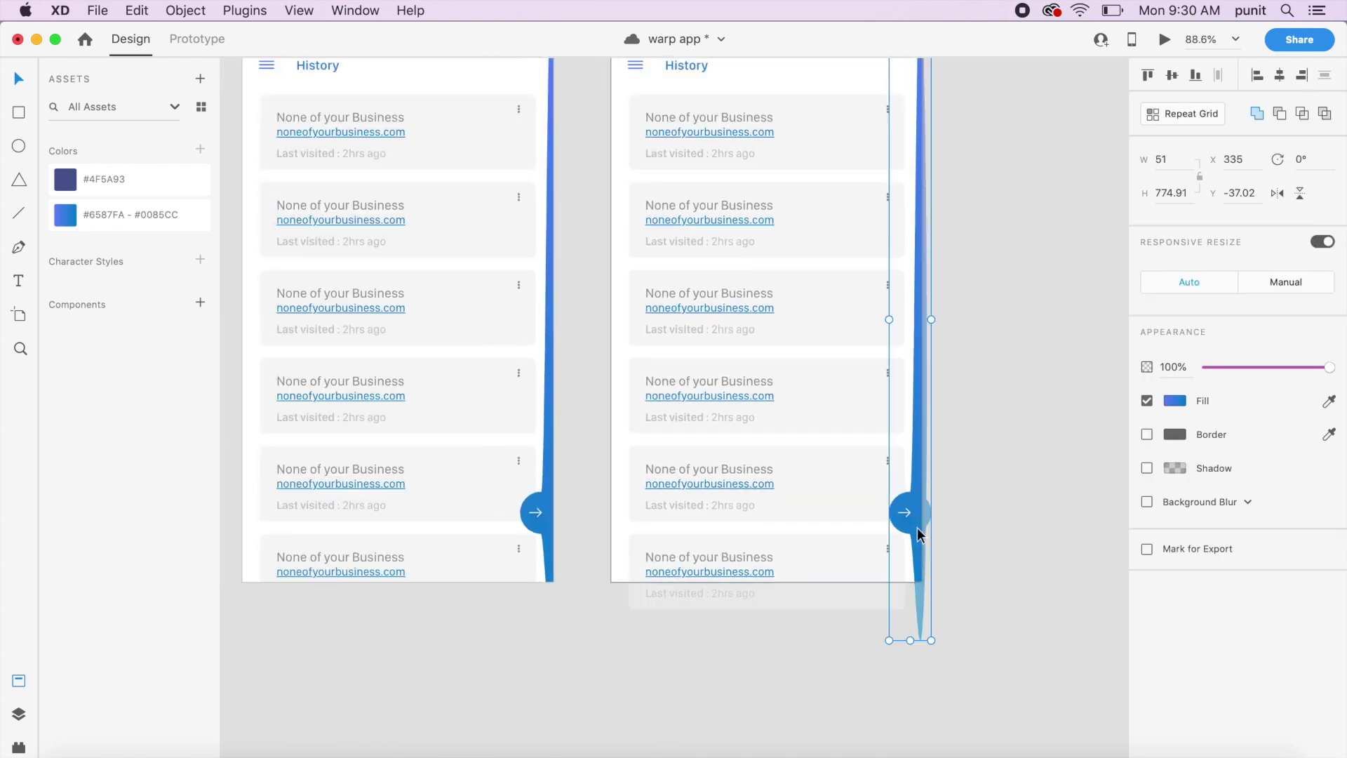
pyautogui.doubleClick(916, 533)
pyautogui.click(958, 507)
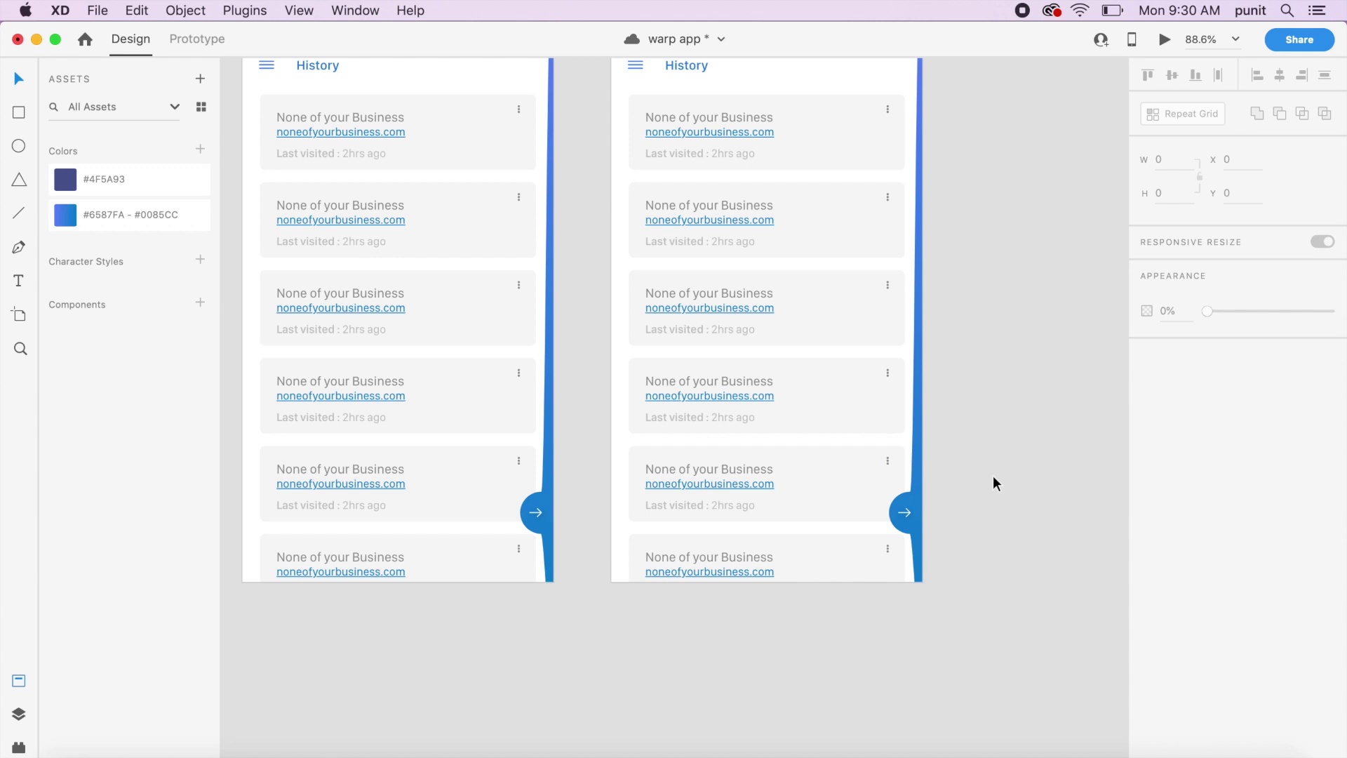
pyautogui.click(915, 495)
pyautogui.scroll(2, 942, 451)
pyautogui.hscroll(3, 942, 451)
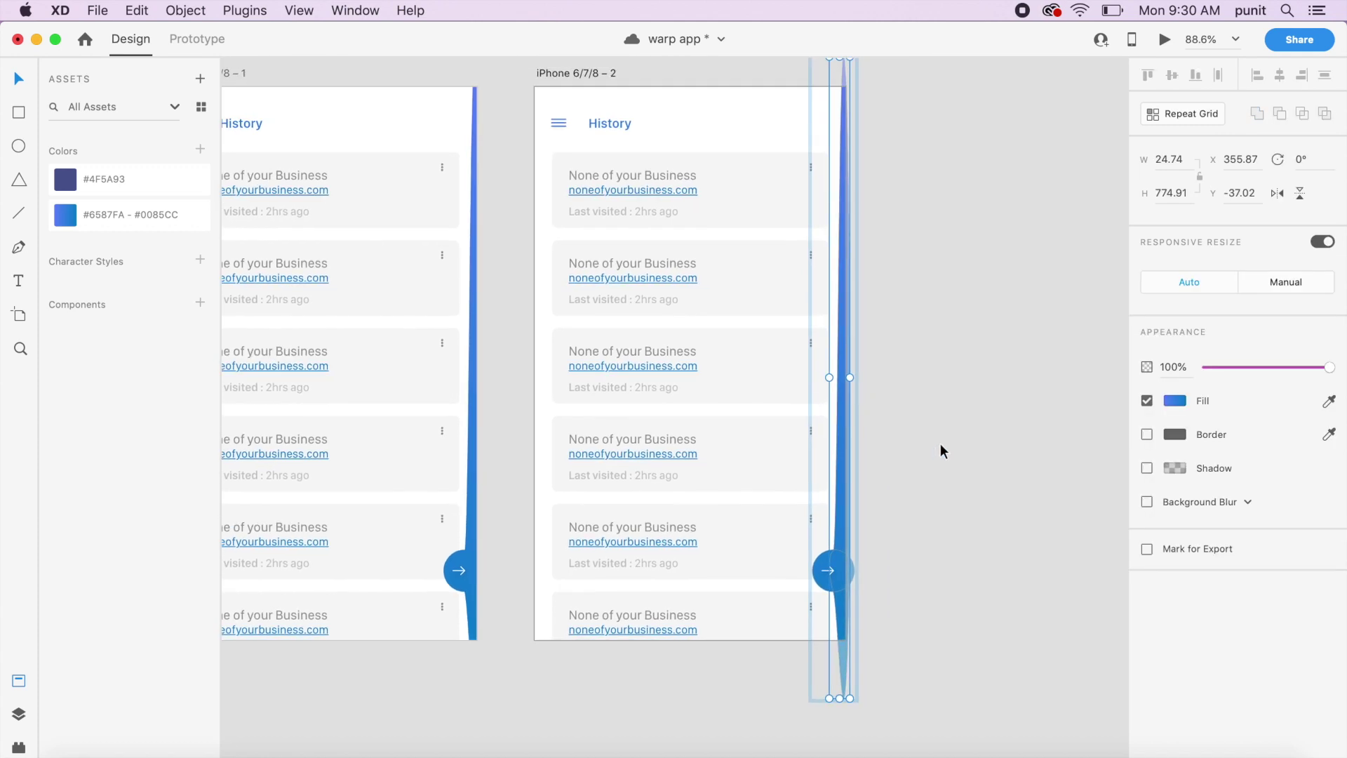
pyautogui.doubleClick(840, 453)
pyautogui.scroll(-3, 865, 147)
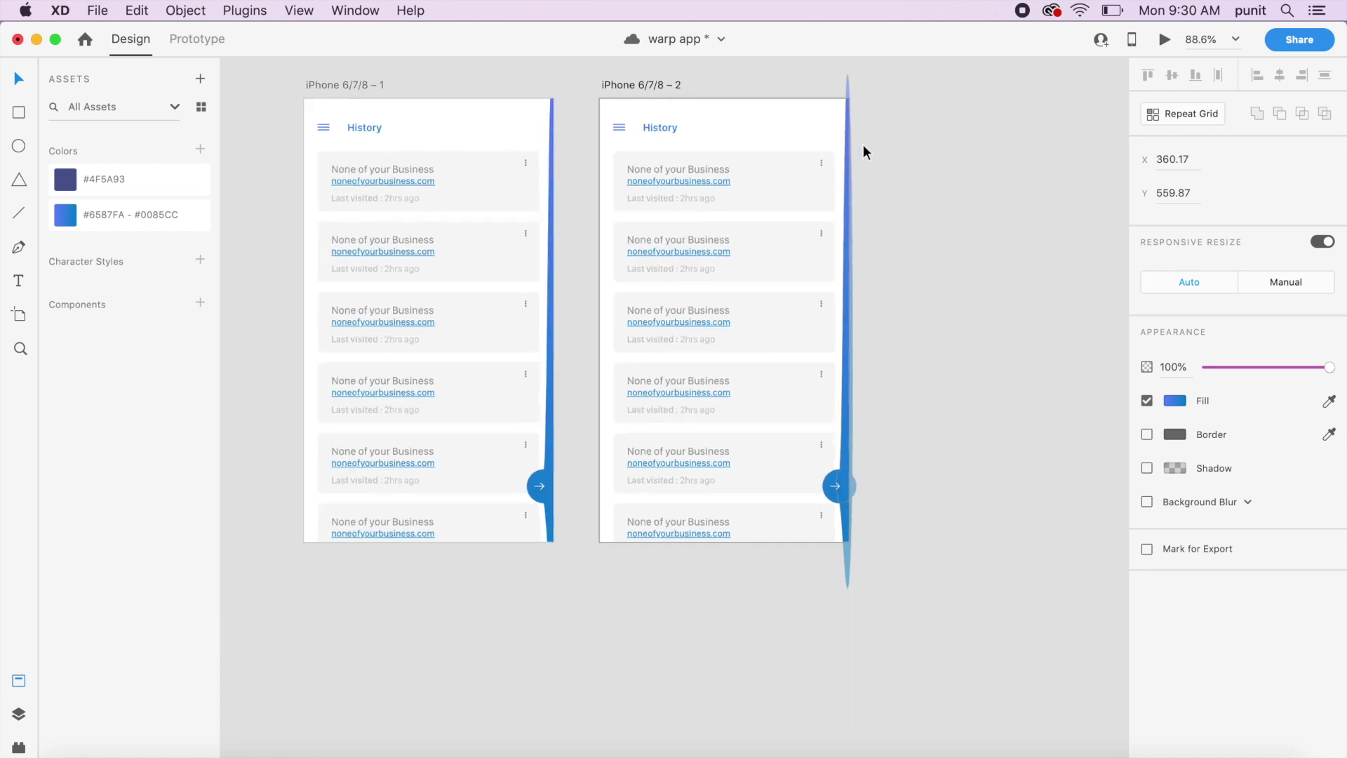
pyautogui.scroll(5, 840, 469)
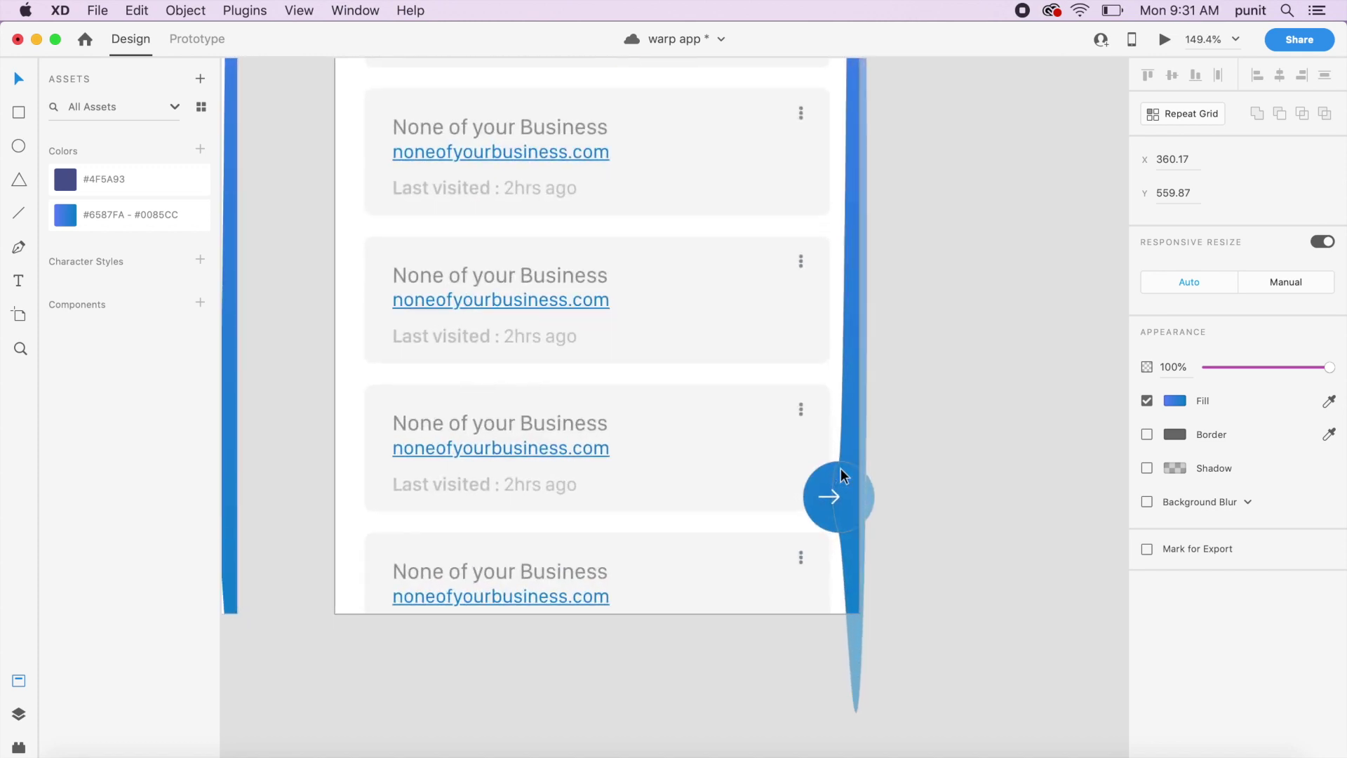
pyautogui.moveTo(838, 533); pyautogui.dragTo(334, 531)
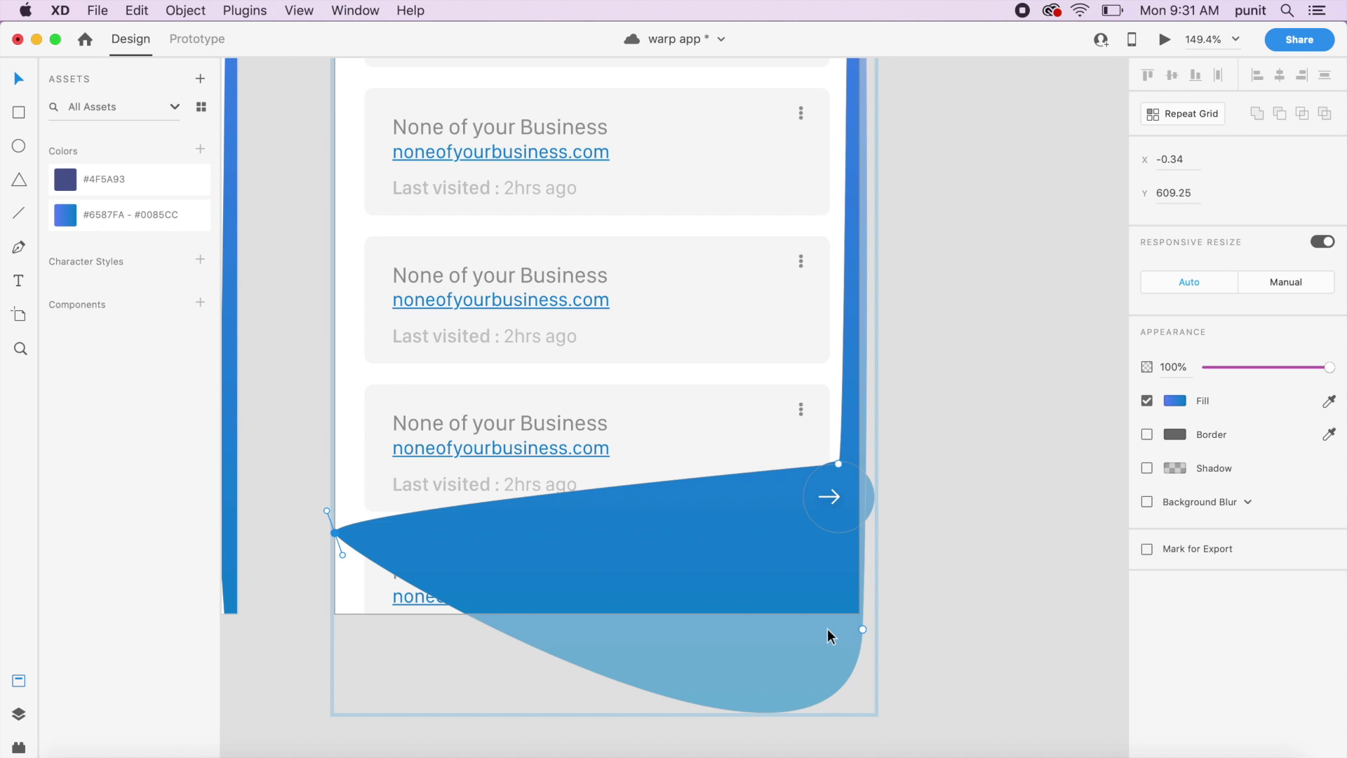
pyautogui.moveTo(863, 630)
pyautogui.mouseDown()
pyautogui.moveTo(772, 656)
pyautogui.moveTo(457, 640)
pyautogui.moveTo(812, 603)
pyautogui.moveTo(899, 610)
pyautogui.moveTo(885, 621)
pyautogui.mouseUp()
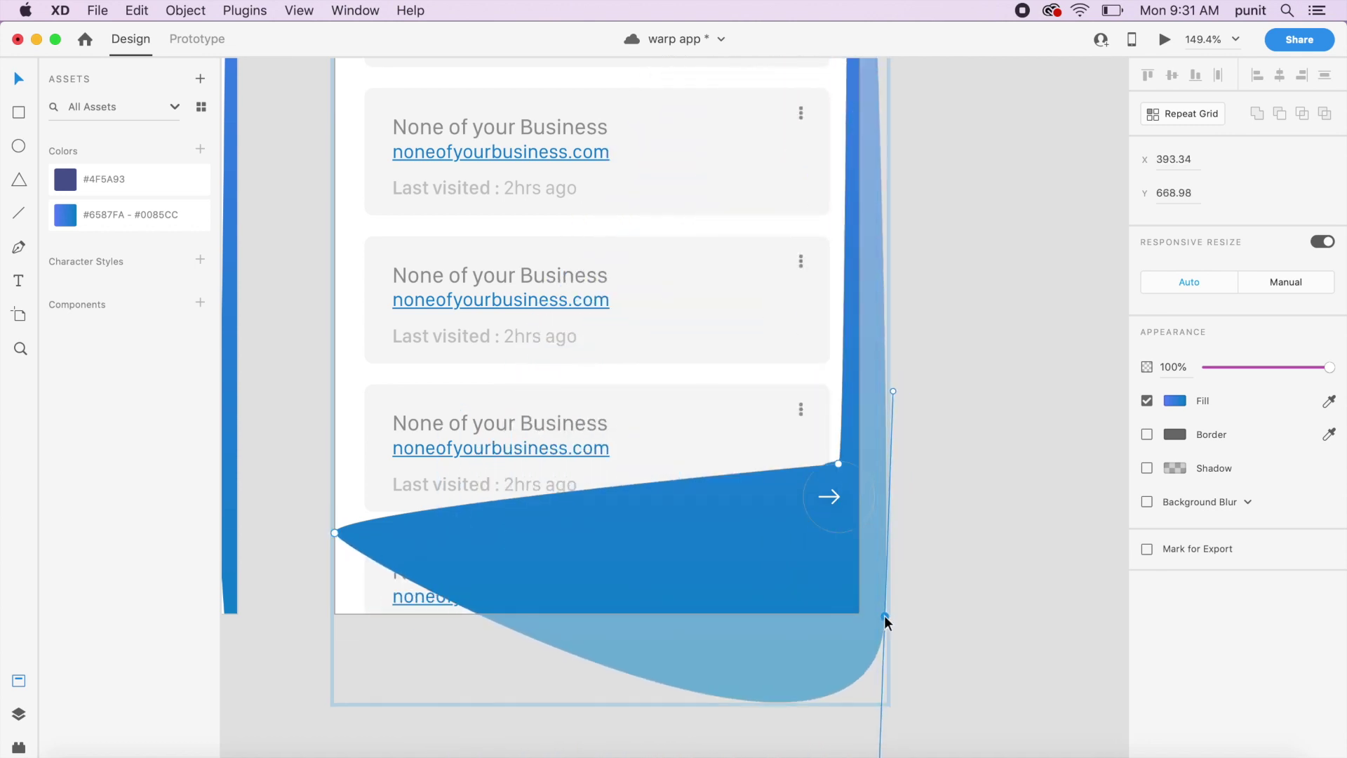
# - Pull the anchor at the circle's top to about X 156, Y 432, and smooth the anchor above the duplicate artboard's top-right corner
pyautogui.scroll(-5, 910, 343)
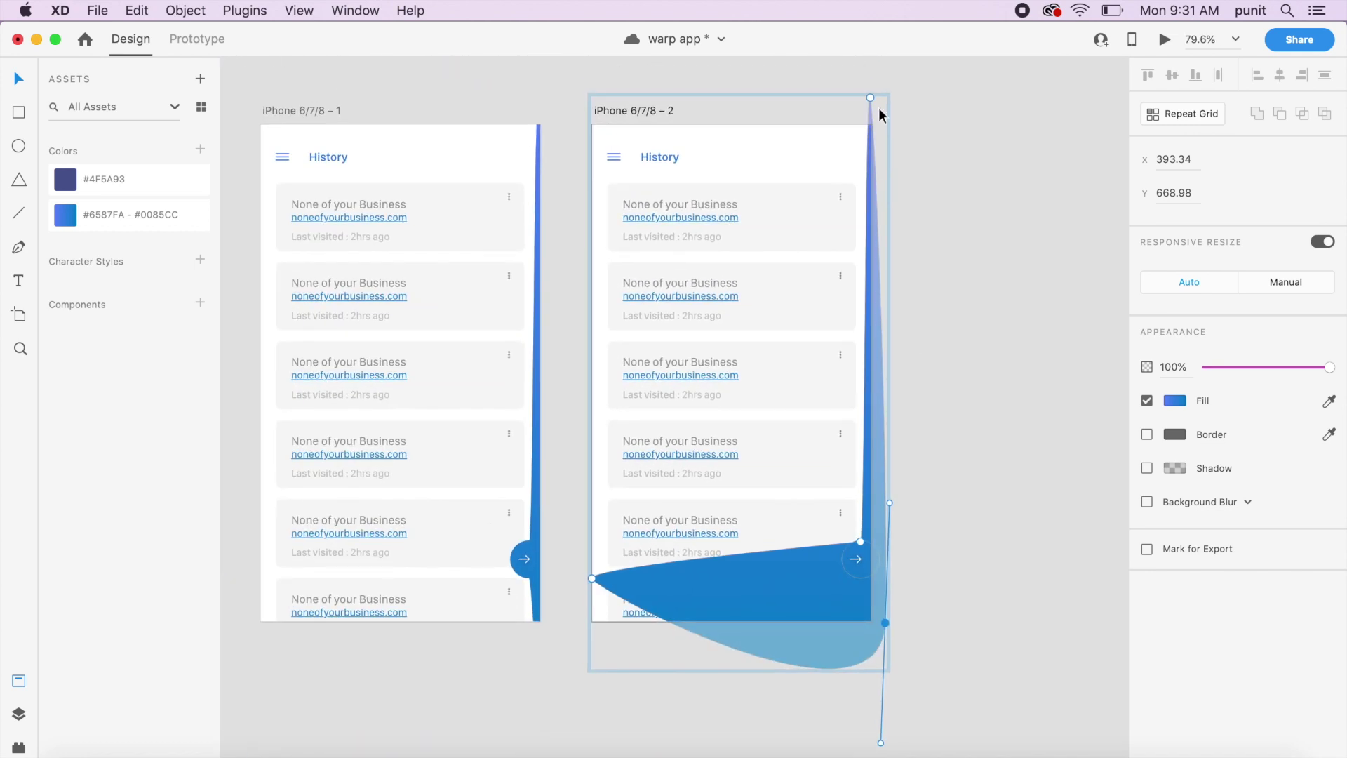
pyautogui.click(861, 542)
pyautogui.moveTo(862, 543); pyautogui.dragTo(712, 446)
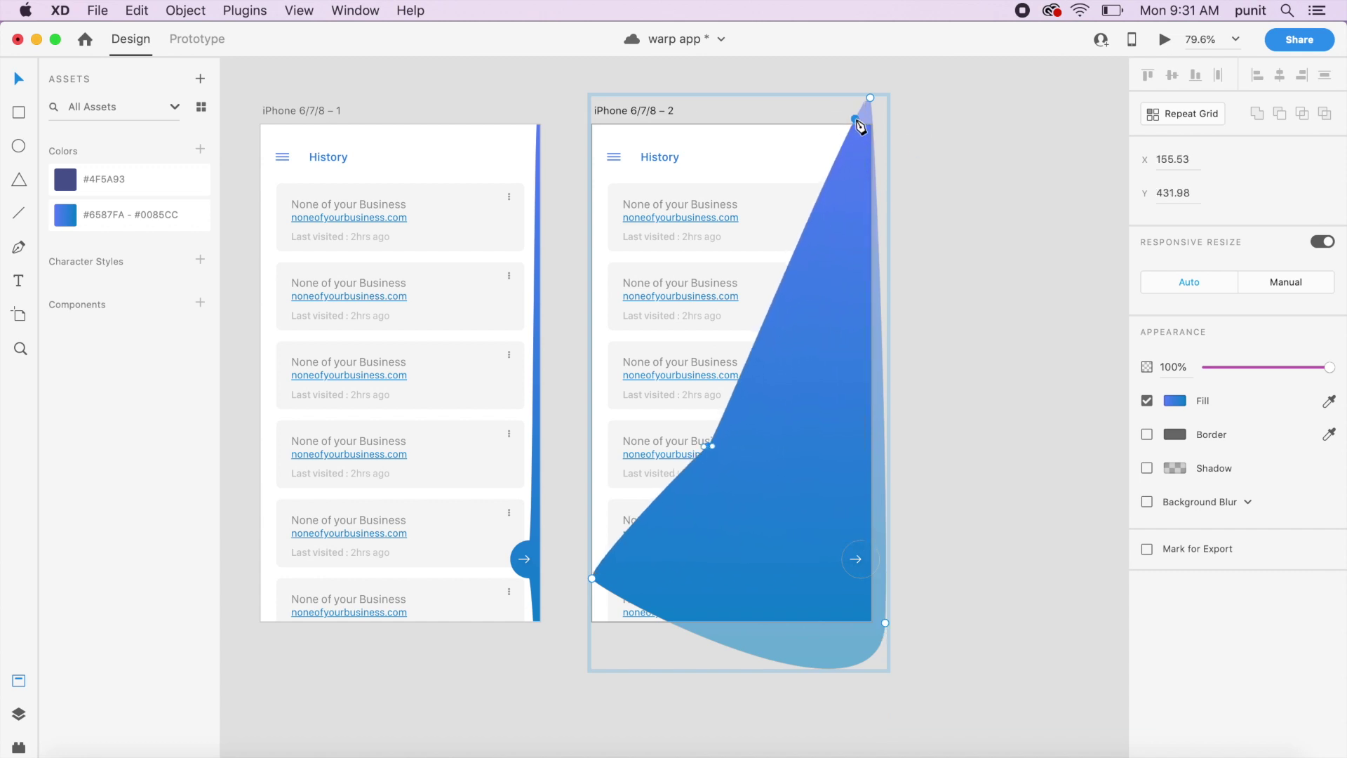
pyautogui.click(870, 99)
pyautogui.doubleClick(870, 98)
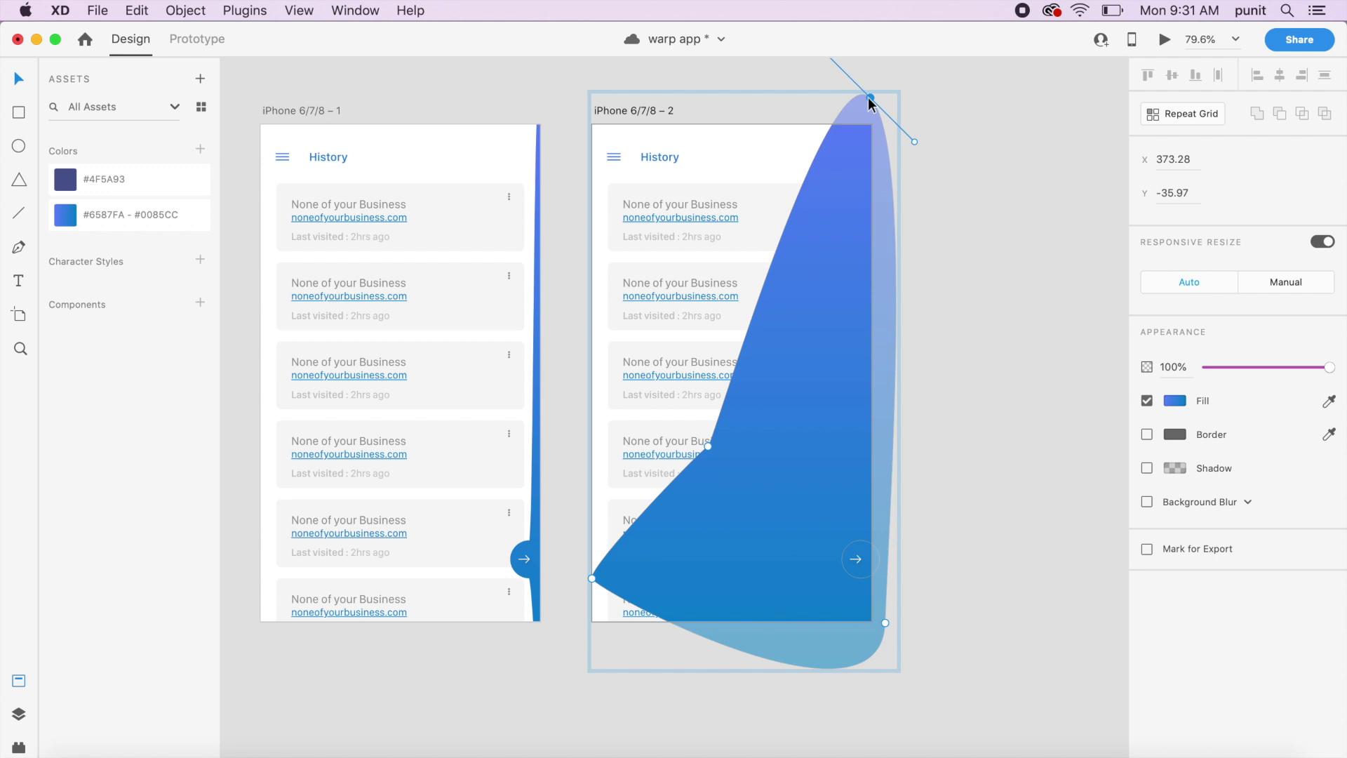
# - Move the two left-side anchors to about X -13, Y -15 and X -13, Y 688, smoothing both so the shape covers the duplicate artboard
pyautogui.moveTo(708, 447); pyautogui.dragTo(582, 115)
pyautogui.doubleClick(583, 113)
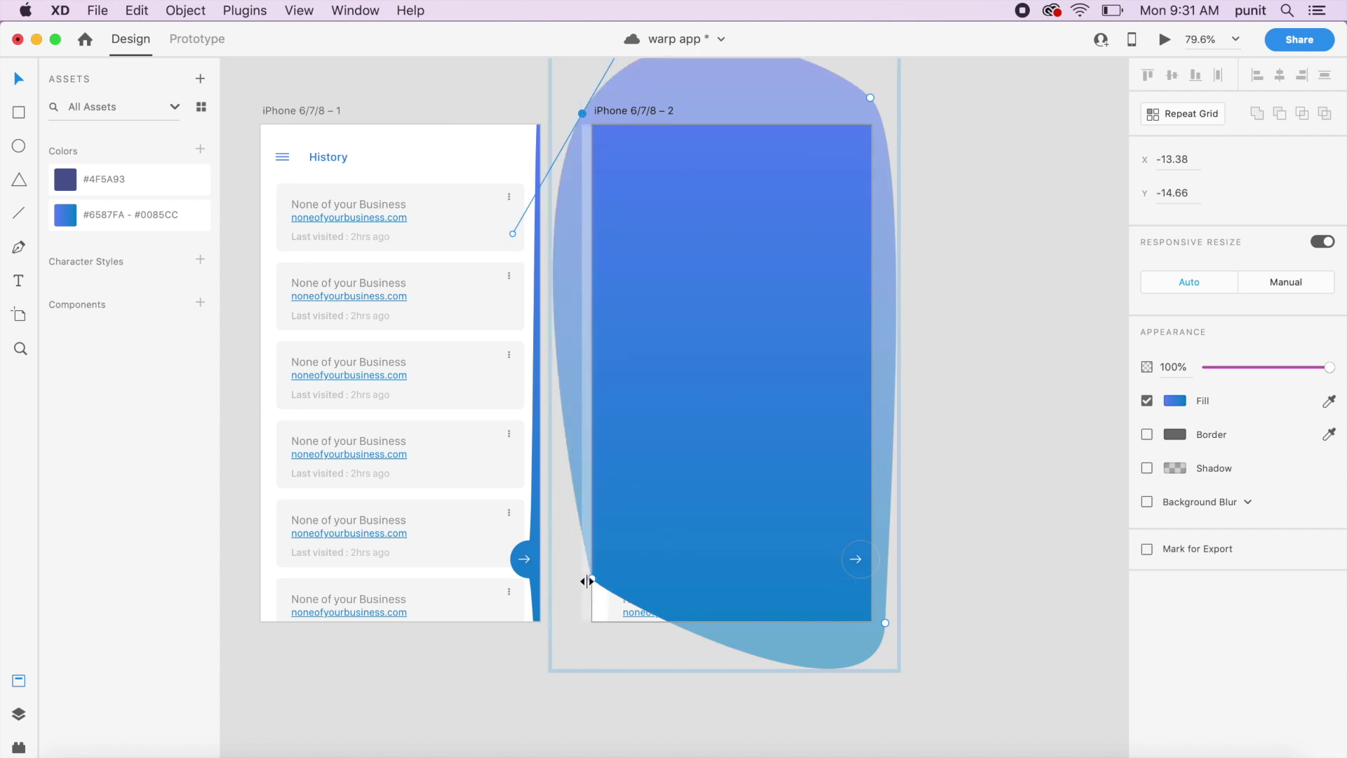
pyautogui.moveTo(591, 578); pyautogui.dragTo(580, 637)
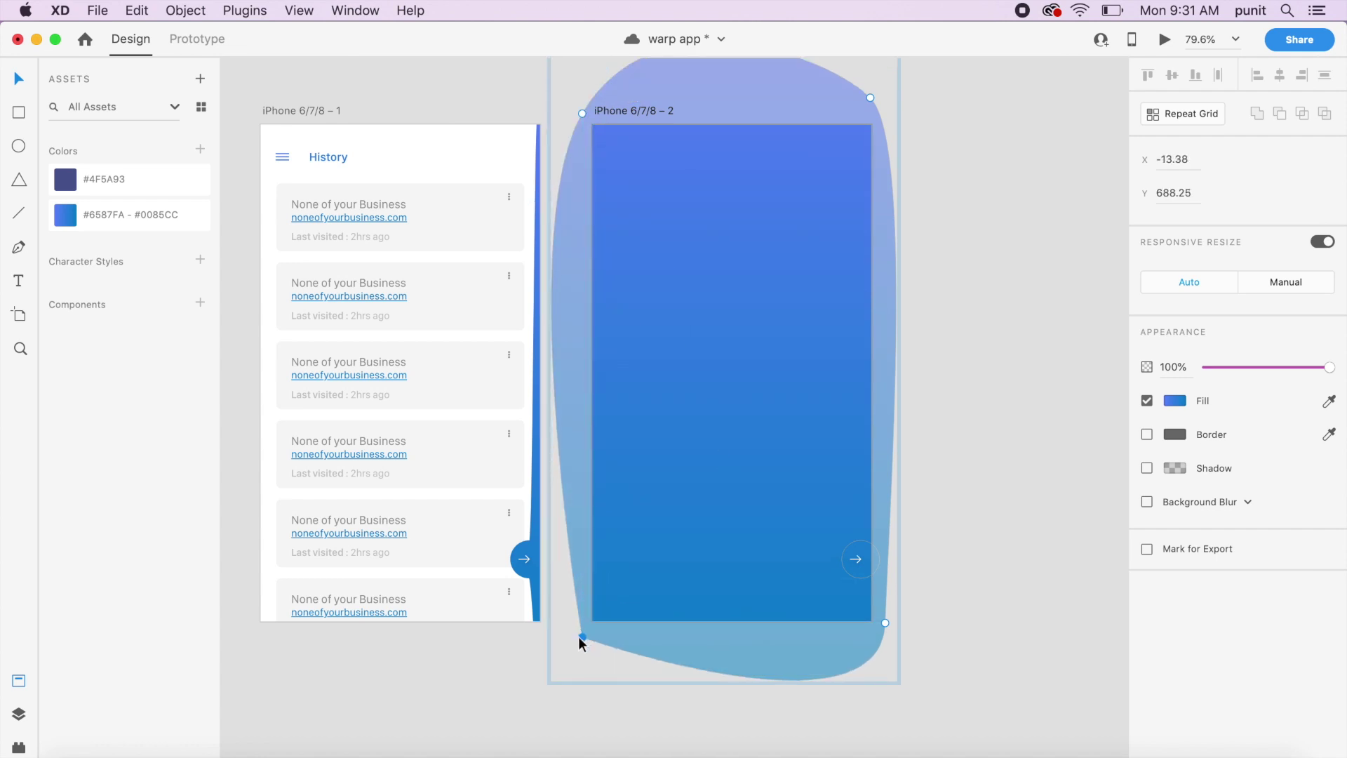
pyautogui.doubleClick(580, 637)
pyautogui.click(955, 578)
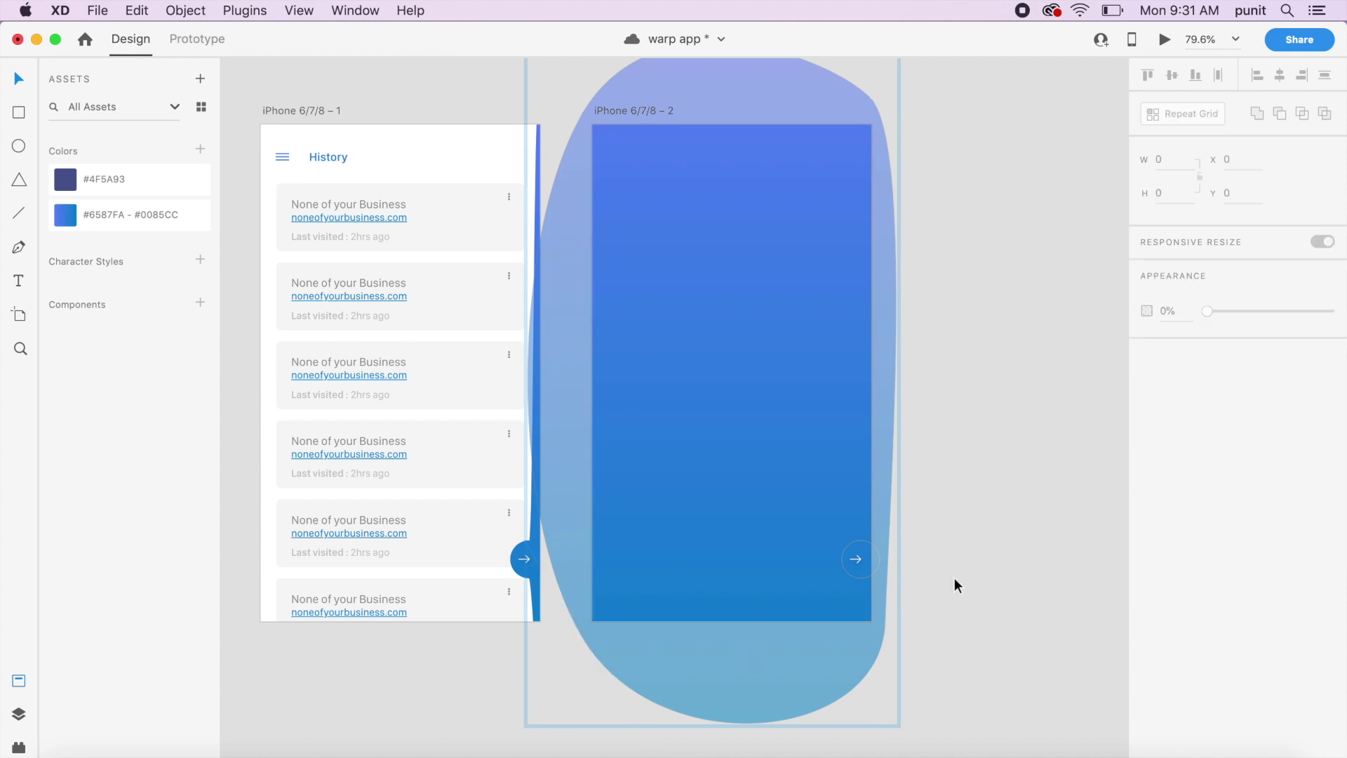
# - Rotate the white arrow on the duplicate artboard iPhone 6/7/8 – 2 by 180° so it points left
pyautogui.scroll(5, 881, 361)
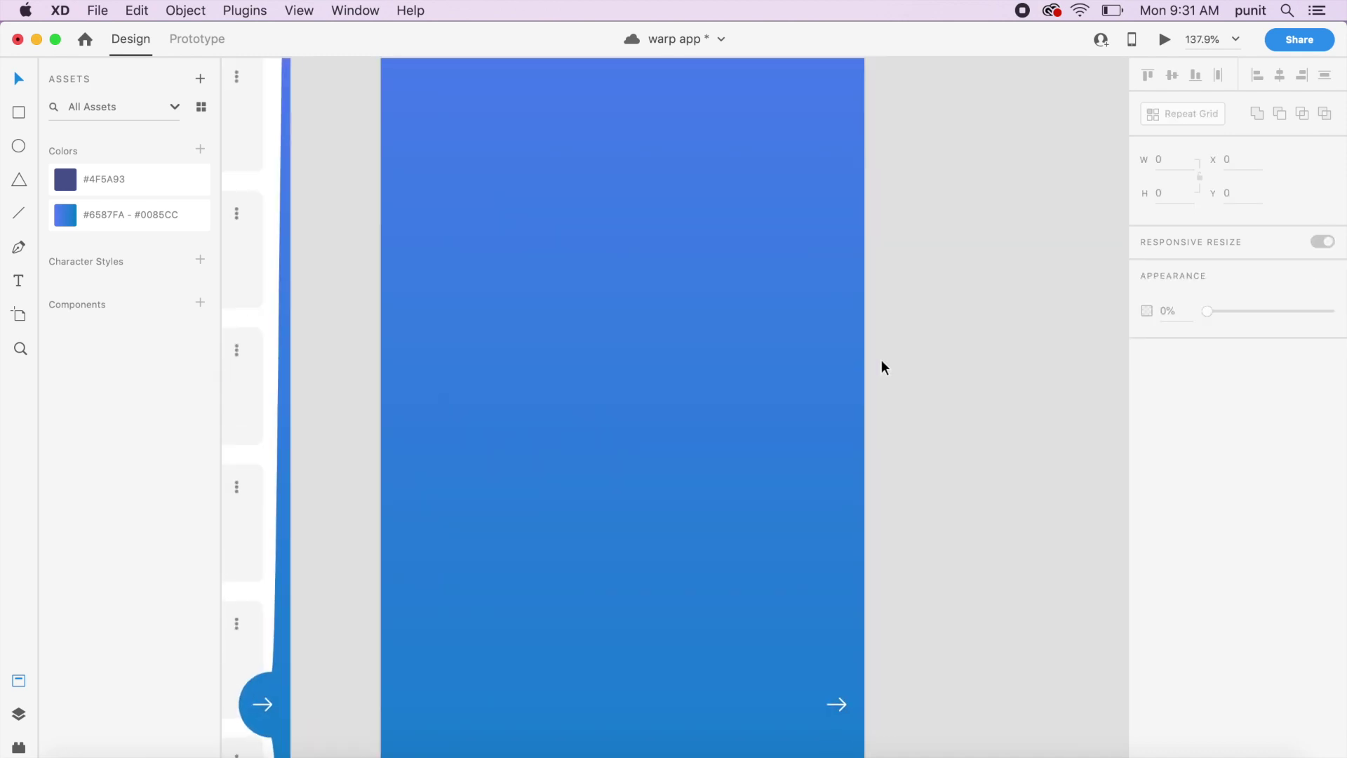
pyautogui.scroll(-3, 881, 361)
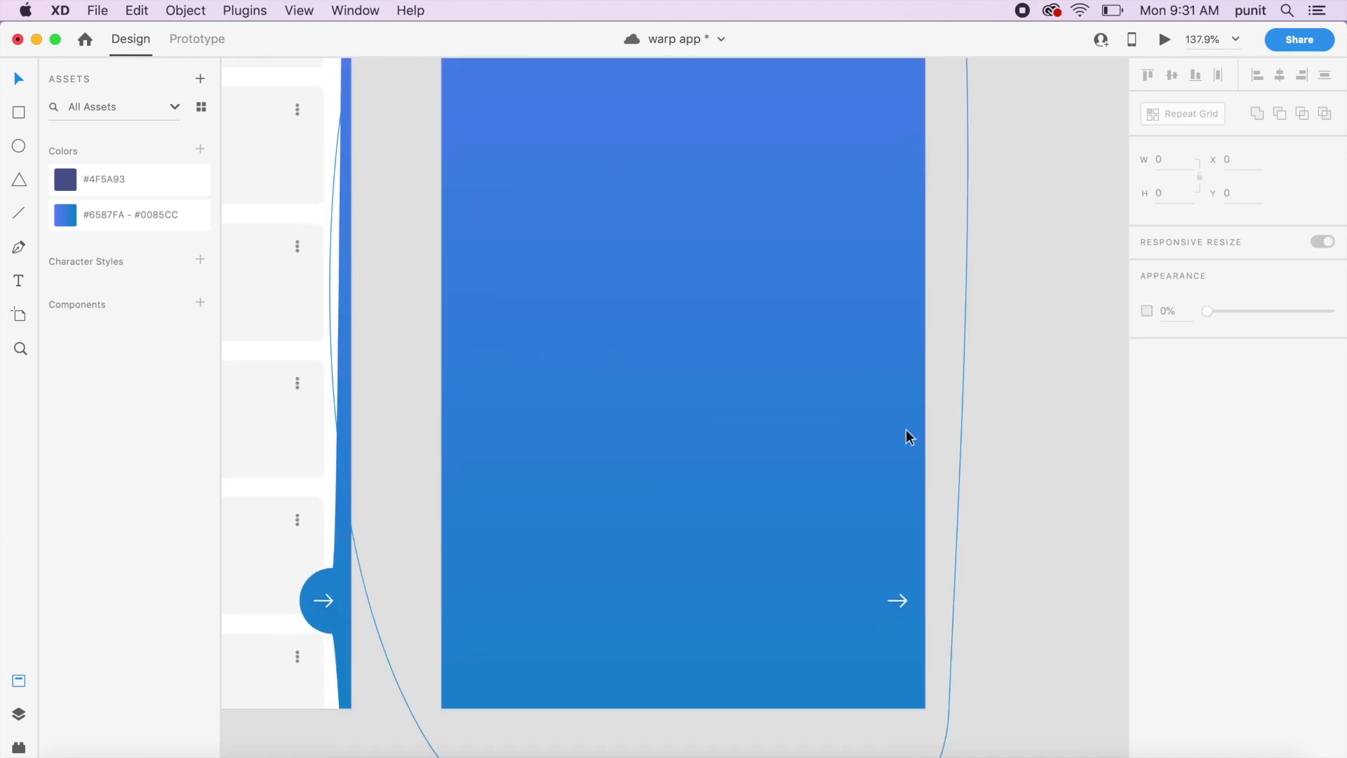
pyautogui.click(904, 601)
pyautogui.moveTo(919, 628); pyautogui.dragTo(868, 571)
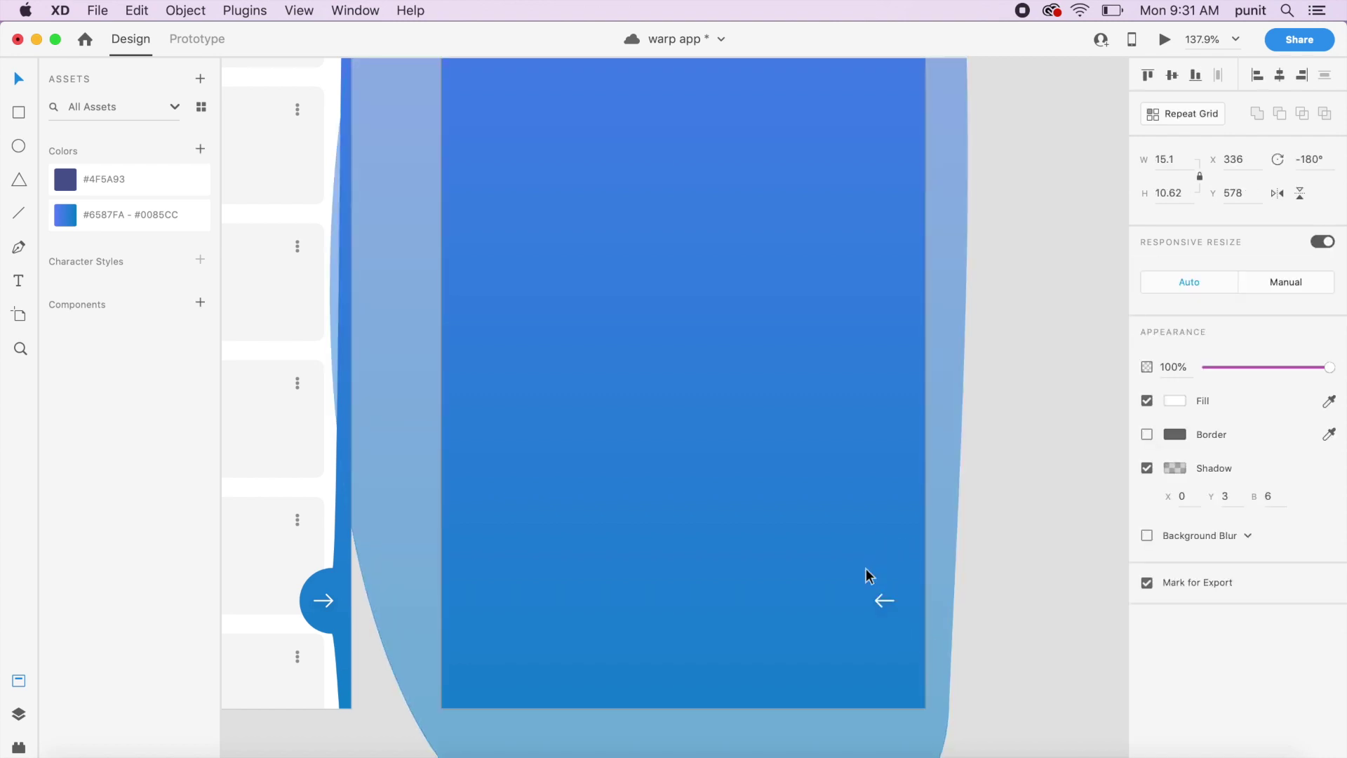
# - Move the rotated arrow horizontally to X 26 near the duplicate artboard's left edge, keeping its height
pyautogui.hotkey('shift', 'Left')
pyautogui.hotkey('shift', 'Left')
pyautogui.hotkey('shift', 'Left')
pyautogui.hotkey('shift', 'Left')
pyautogui.hotkey('shift', 'Left')
pyautogui.hotkey('shift', 'Left')
pyautogui.hotkey('shift', 'Left')
pyautogui.hotkey('shift', 'Left')
pyautogui.hotkey('shift', 'Left')
pyautogui.hotkey('shift', 'Left')
pyautogui.hotkey('shift', 'Left')
pyautogui.hotkey('shift', 'Left')
pyautogui.hotkey('shift', 'Left')
pyautogui.hotkey('shift', 'Left')
pyautogui.hotkey('shift', 'Left')
pyautogui.hotkey('shift', 'Left')
pyautogui.hotkey('shift', 'Left')
pyautogui.hotkey('shift', 'Left')
pyautogui.hotkey('shift', 'Left')
pyautogui.hotkey('shift', 'Left')
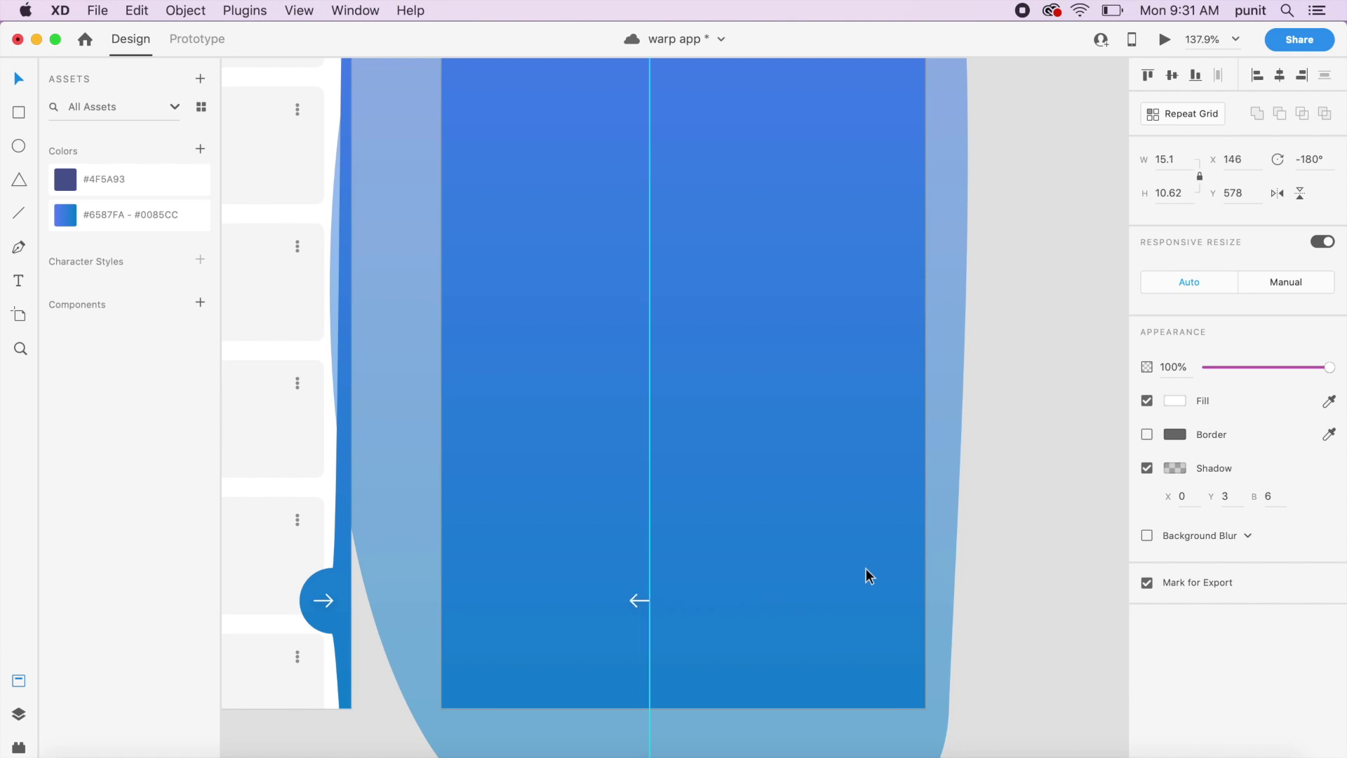
pyautogui.hotkey('shift', 'Left')
pyautogui.hotkey('shift', 'Left')
pyautogui.hotkey('shift', 'Left')
pyautogui.hotkey('shift', 'Left')
pyautogui.hotkey('shift', 'Left')
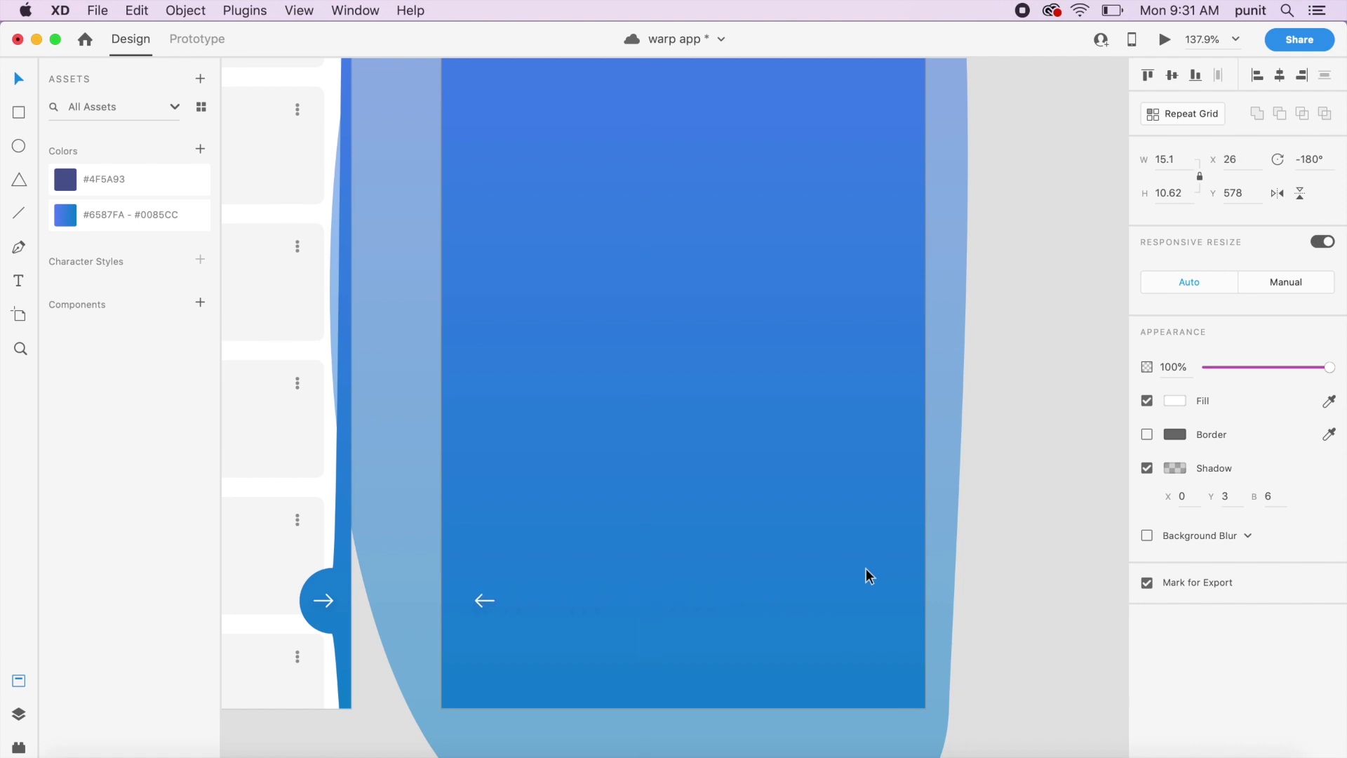
pyautogui.click(971, 580)
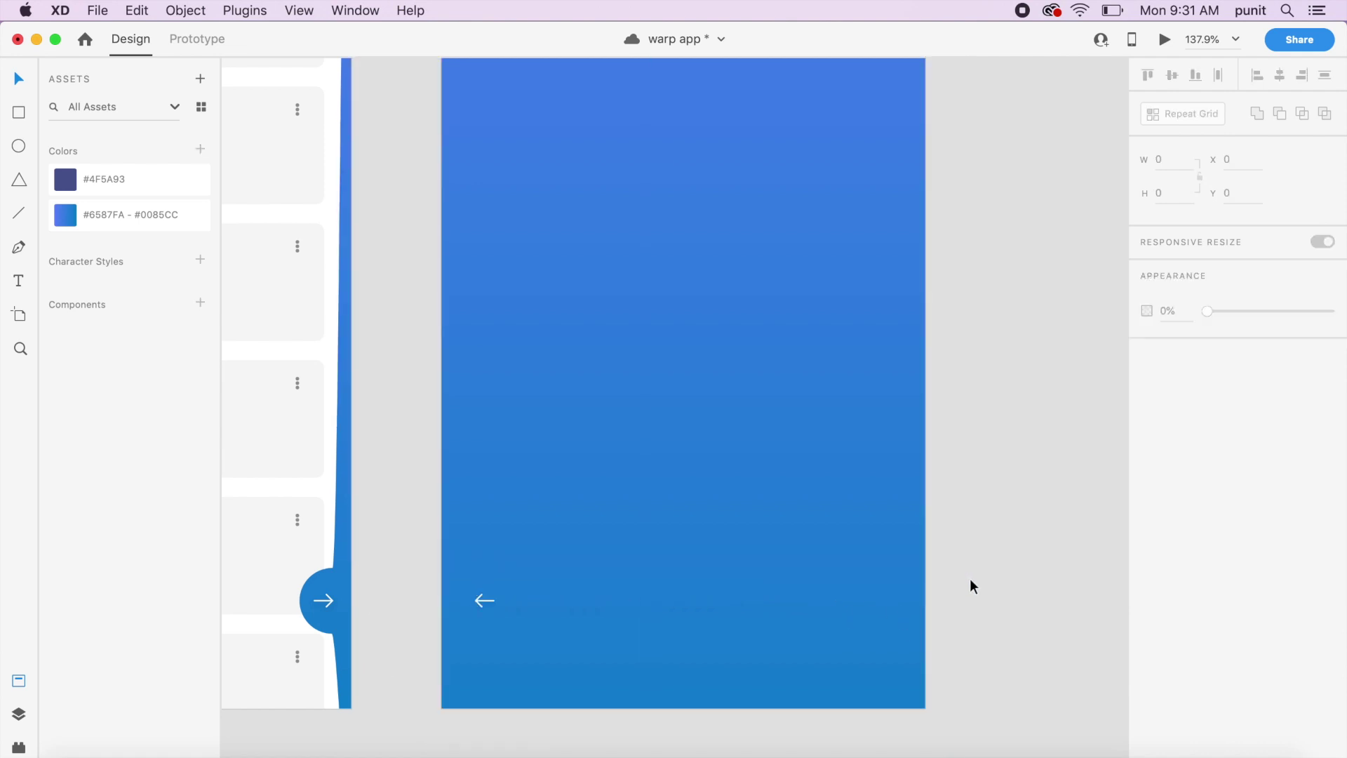
# - Draw a 47 × 47 circle around the back arrow and place it at X 10, Y 560
pyautogui.press('e')
pyautogui.moveTo(443, 567); pyautogui.dragTo(550, 629)
pyautogui.press('Escape')
pyautogui.click(477, 616)
pyautogui.hotkey('shift', 'Right')
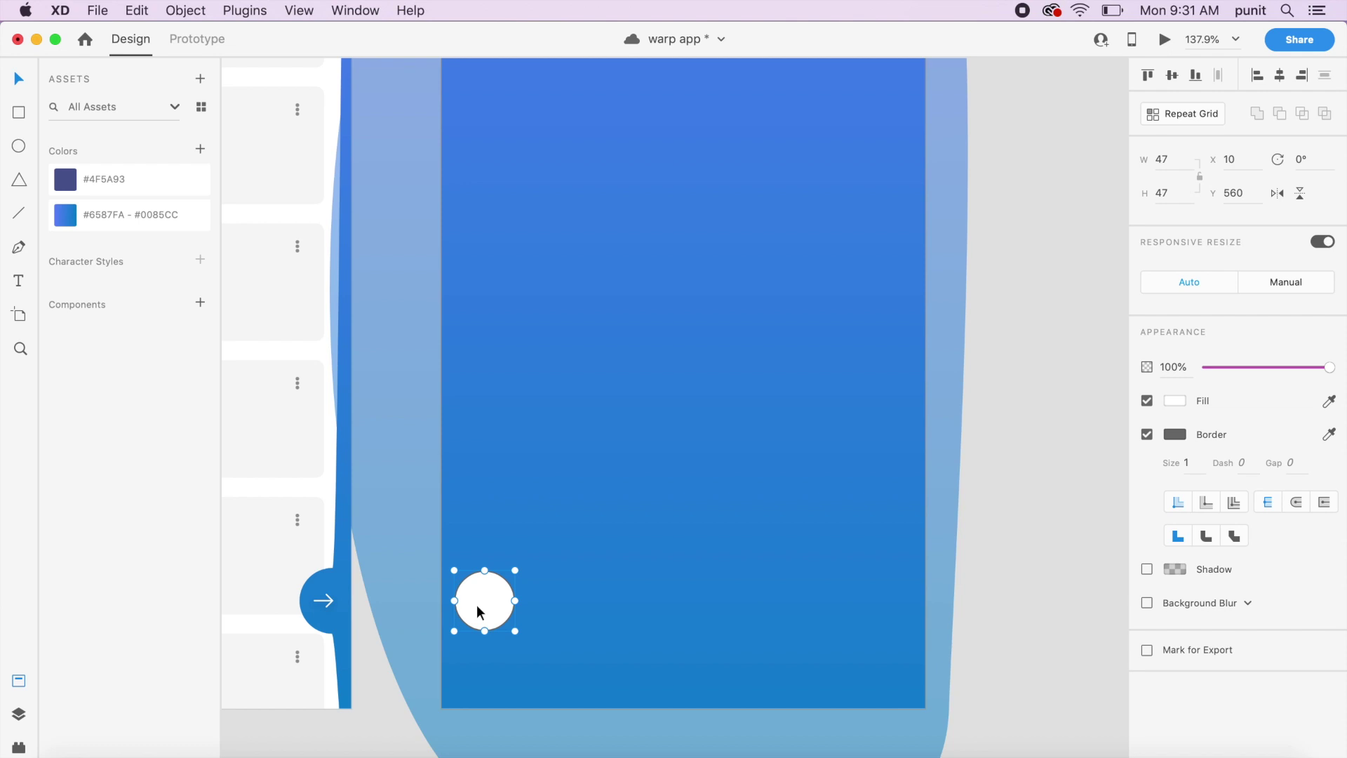
# - Remove the circle's border, set its opacity to 15%, and group it with the back arrow
pyautogui.click(1146, 434)
pyautogui.click(1172, 367)
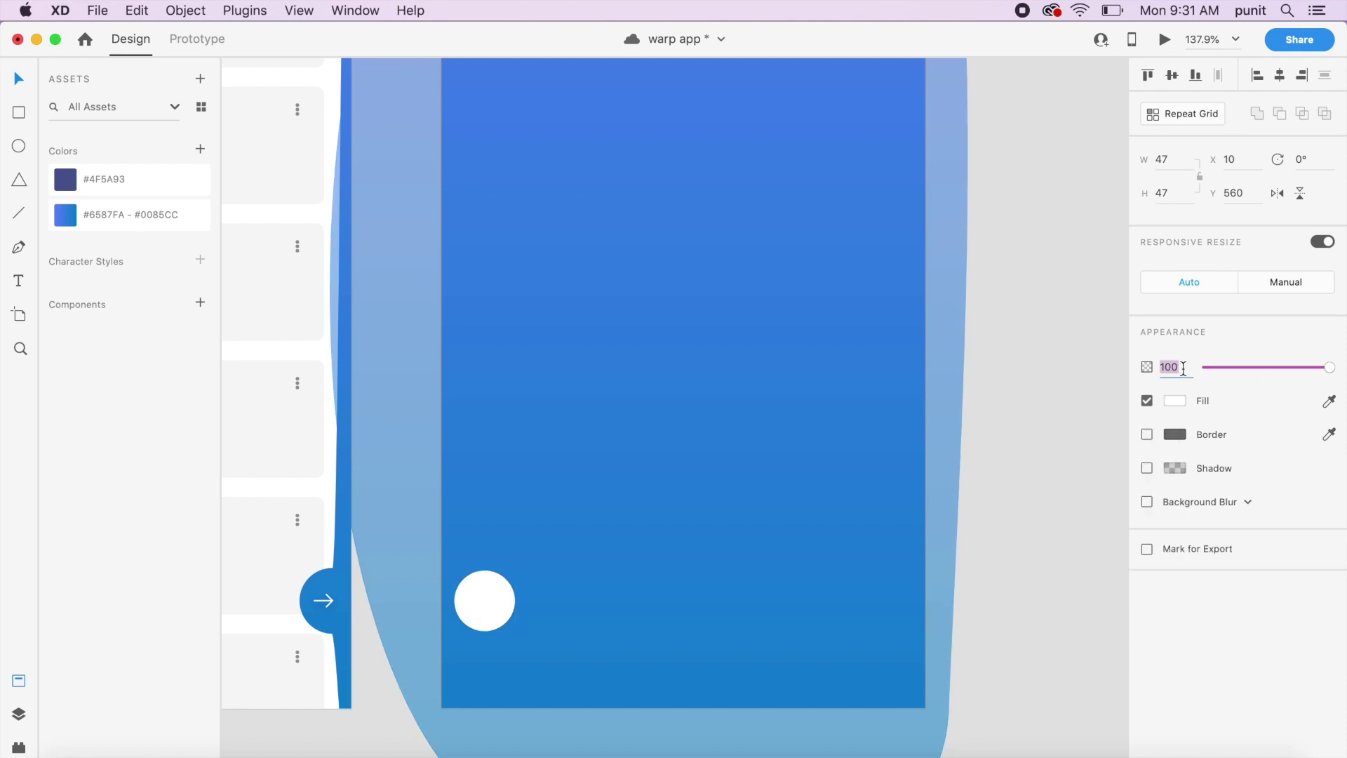
pyautogui.write('15')
pyautogui.press('Return')
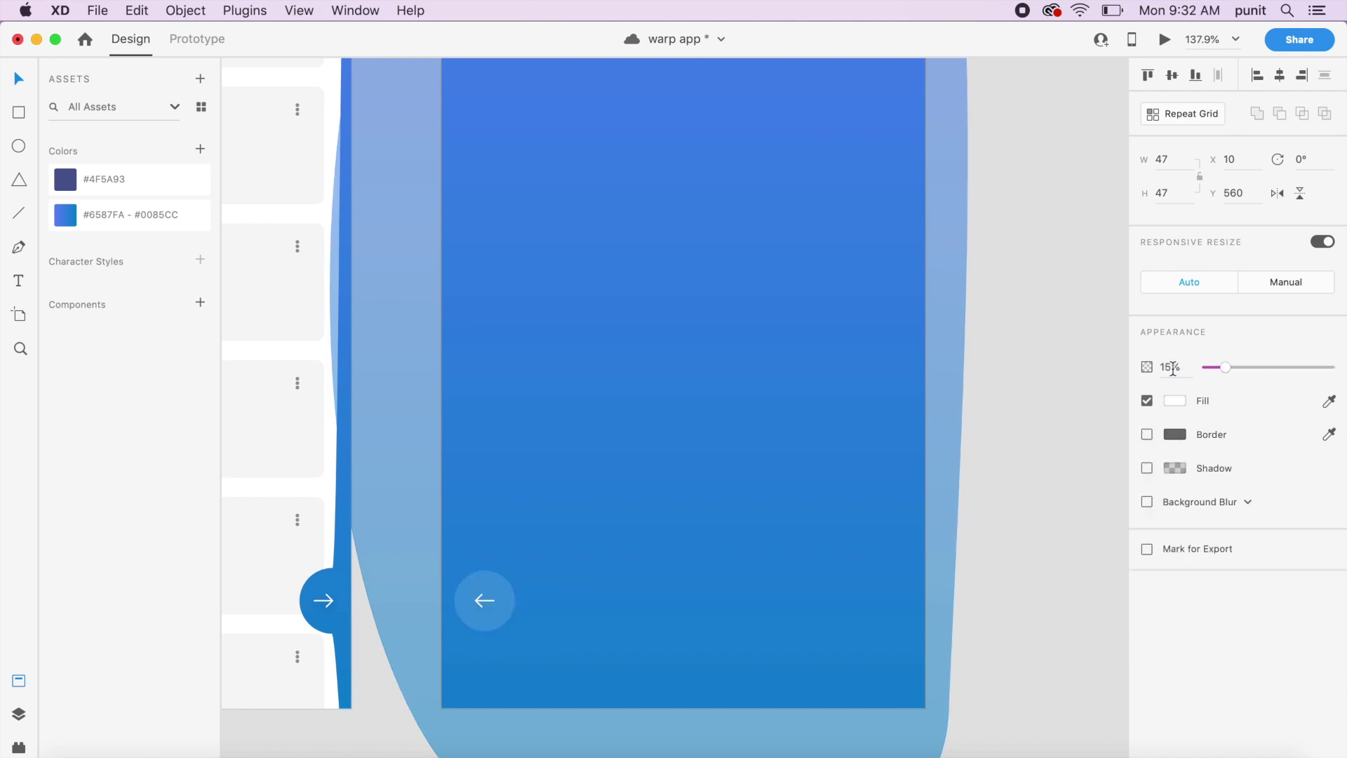
pyautogui.press('super+g')
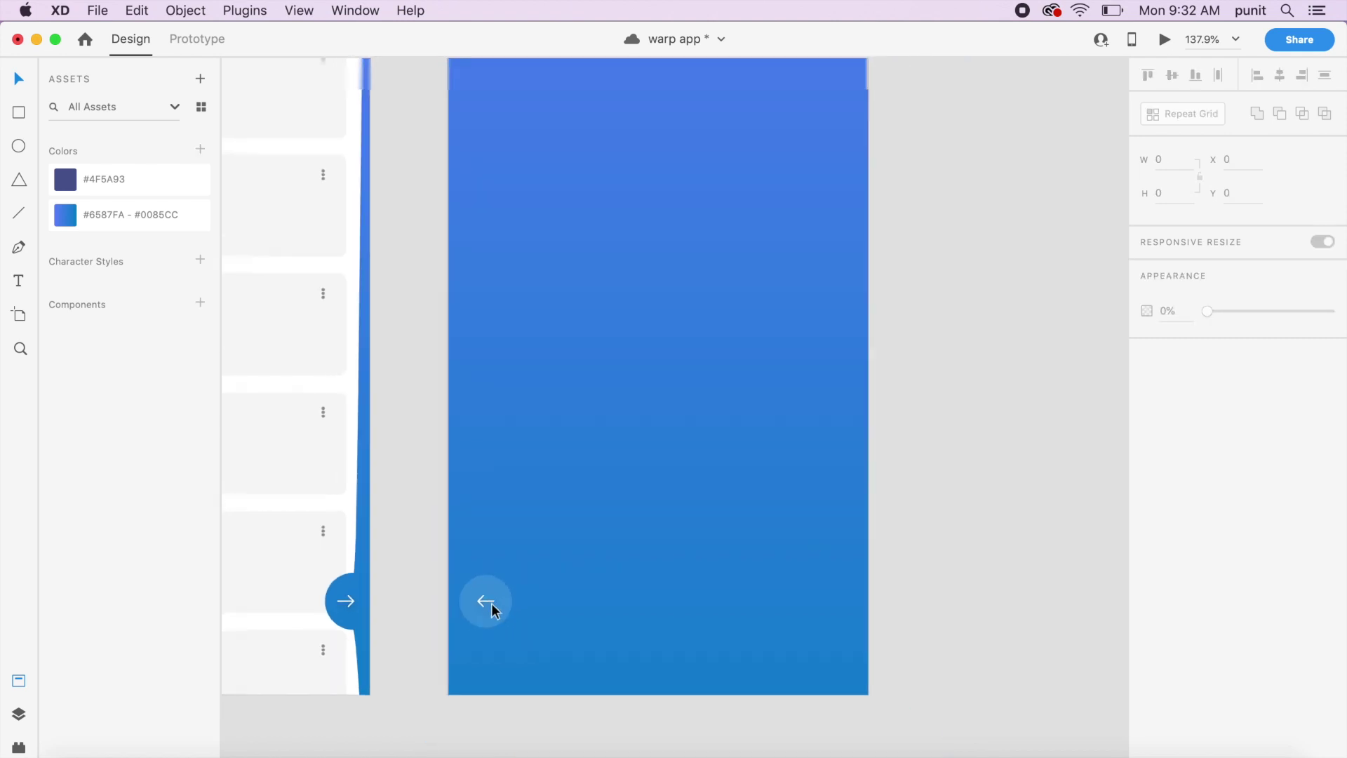
# - Add an area text box about 306 × 506 at X 34, Y 39 on the duplicate artboard, containing "dhdhdhd"
pyautogui.scroll(-5, 492, 605)
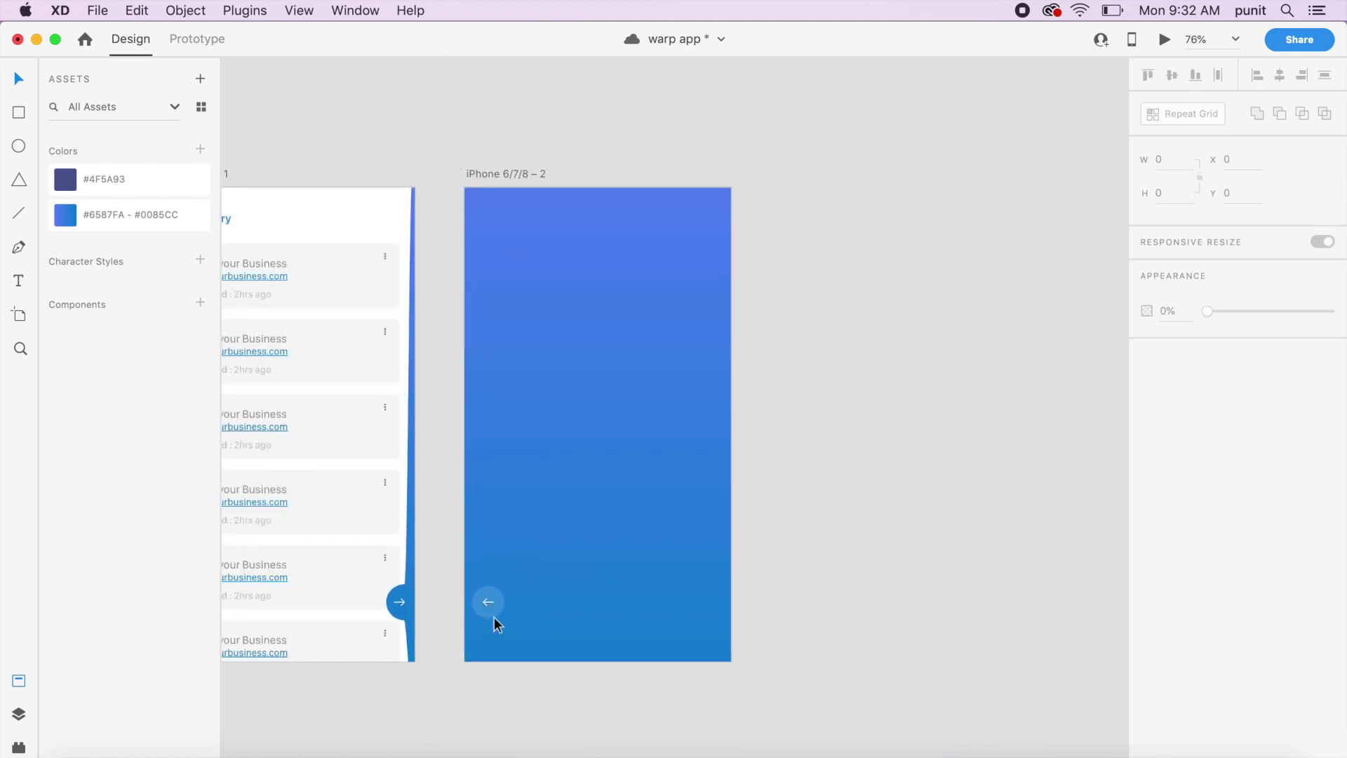
pyautogui.press('t')
pyautogui.scroll(5, 519, 559)
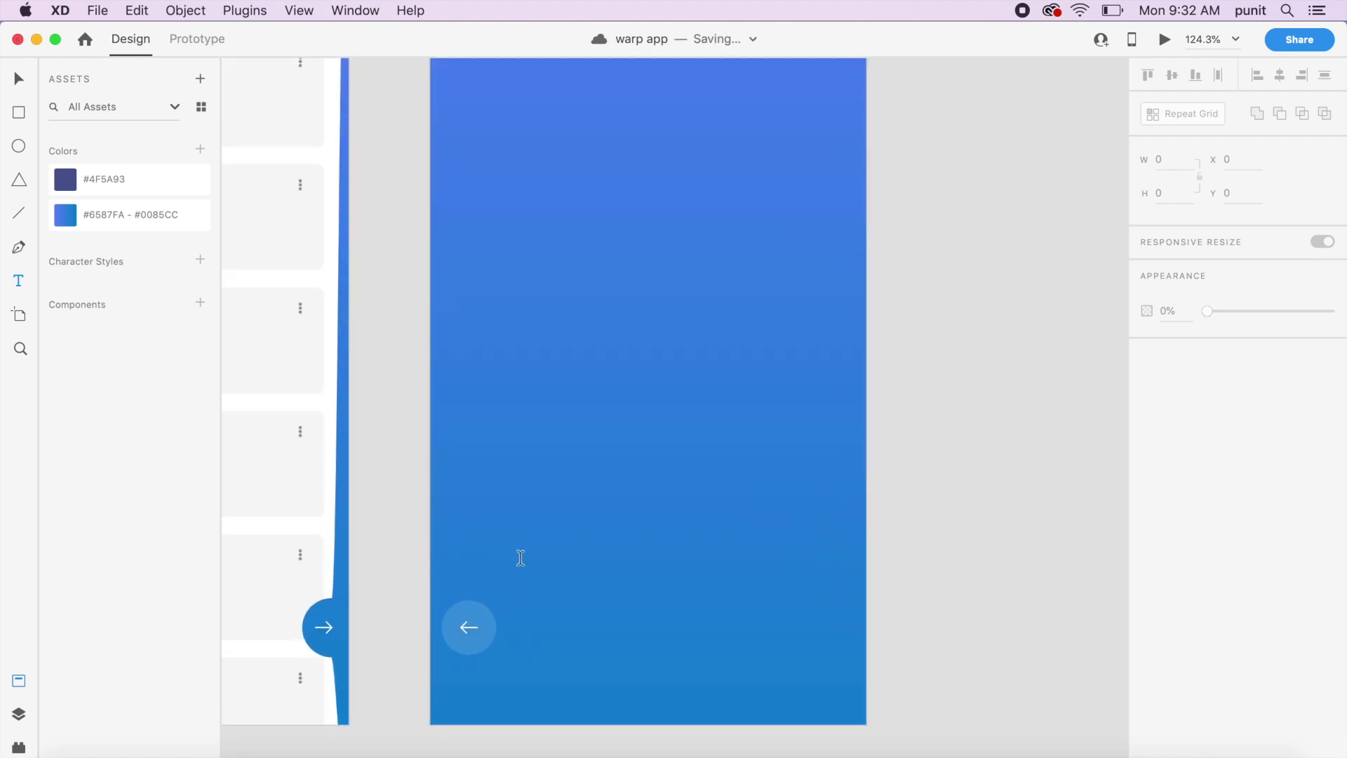
pyautogui.scroll(3, 521, 558)
pyautogui.moveTo(451, 127); pyautogui.dragTo(805, 714)
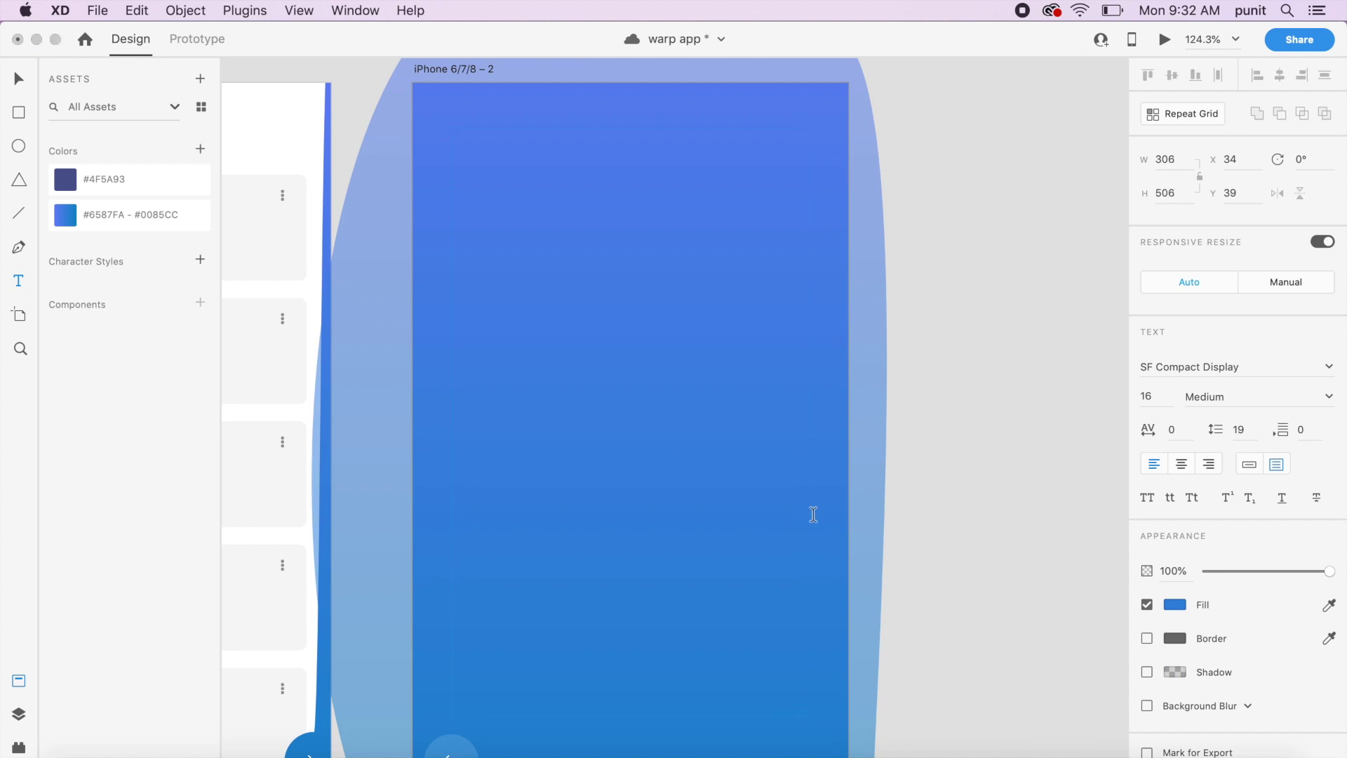
pyautogui.click(461, 104)
pyautogui.press('v')
# - Change the fill of the "dhdhdhd" text to white
pyautogui.click(488, 143)
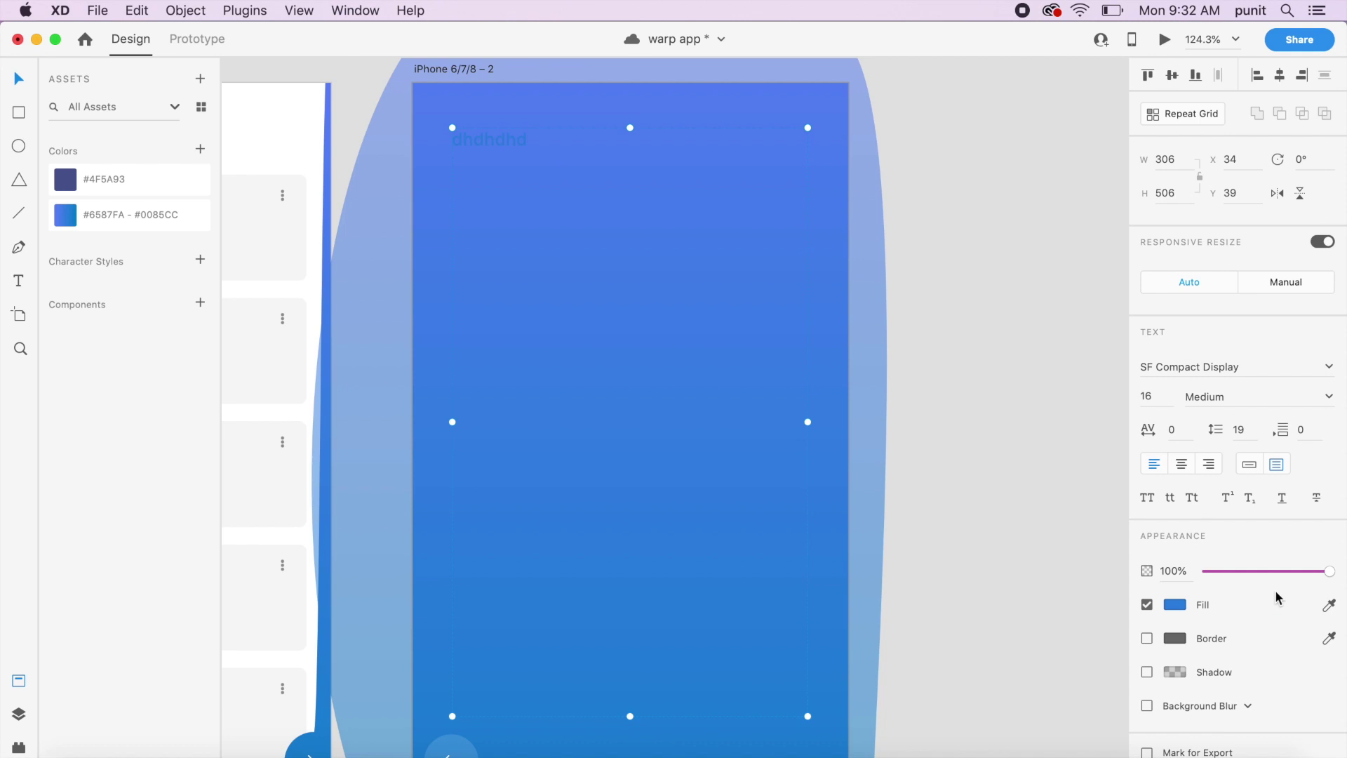
pyautogui.click(1181, 604)
pyautogui.moveTo(1039, 578); pyautogui.dragTo(895, 413)
pyautogui.click(997, 227)
pyautogui.click(517, 140)
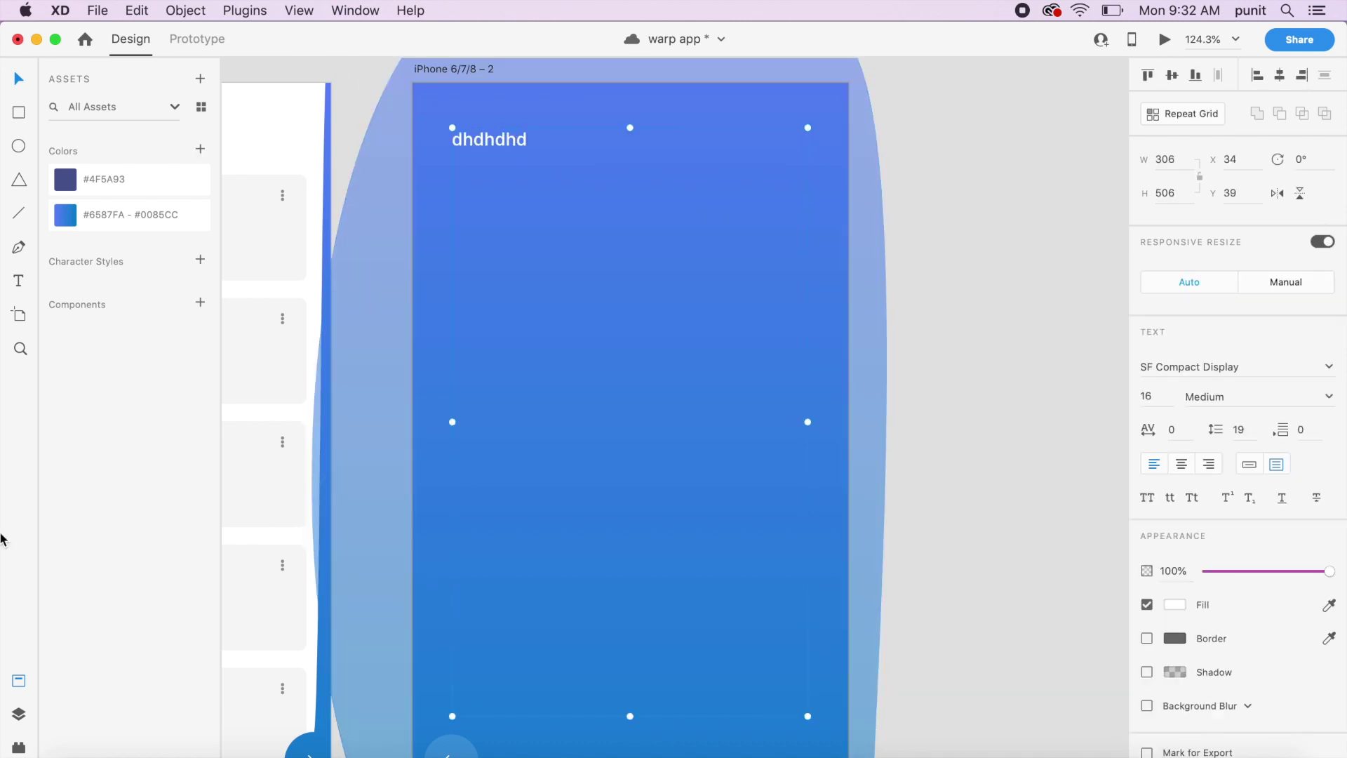
# - Fill the text box with Lorem Ipsum (Latin, Standard) placeholder text, including line breaks, using the Lorem Ipsum plugin
pyautogui.click(19, 748)
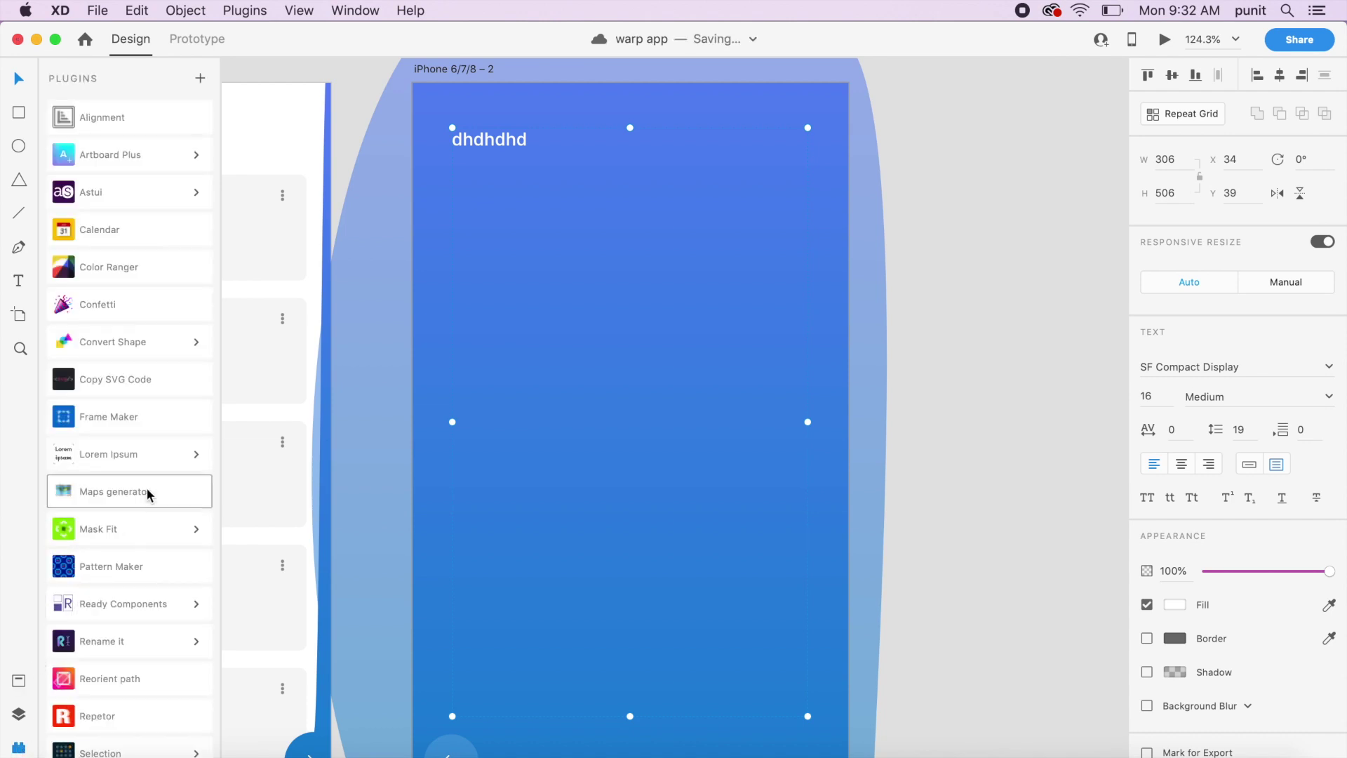
pyautogui.click(150, 462)
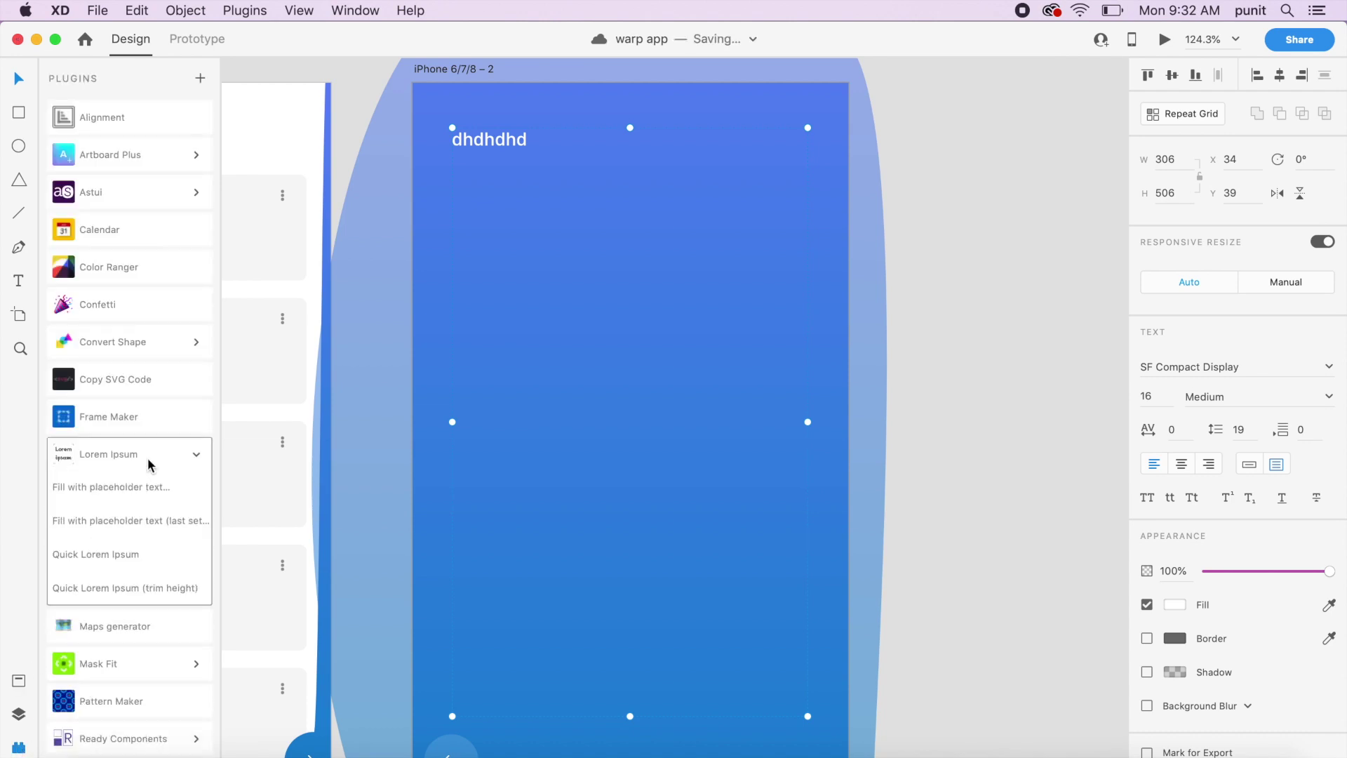
pyautogui.click(133, 490)
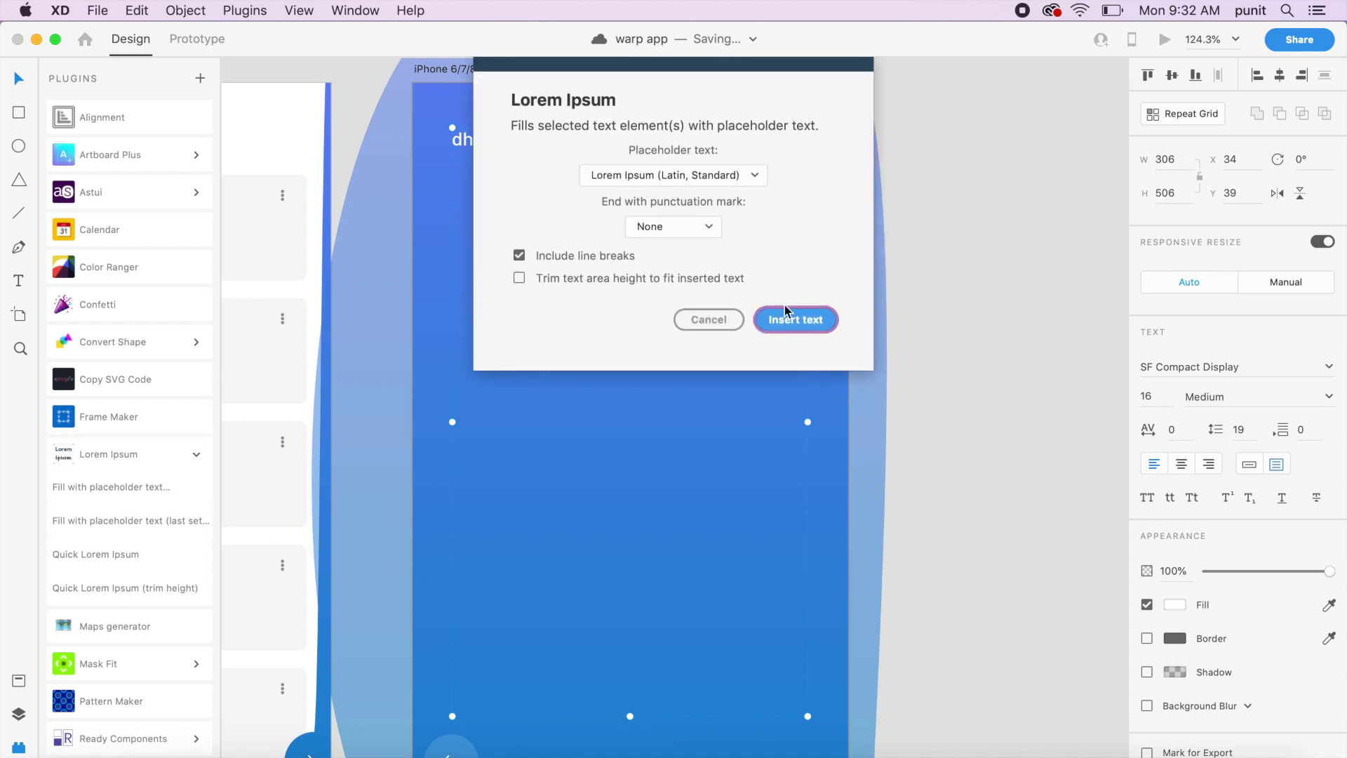
pyautogui.click(806, 326)
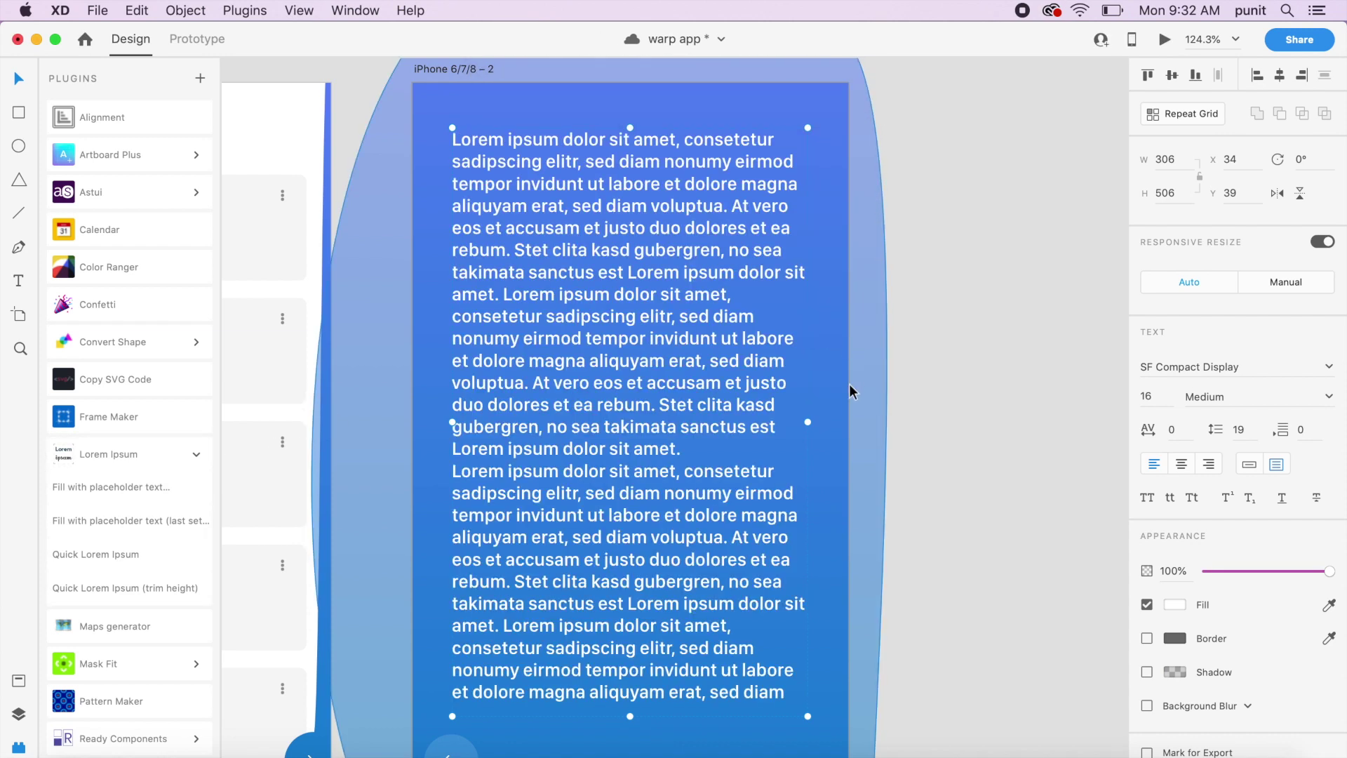
# - Set the placeholder paragraph's font weight to Regular
pyautogui.click(621, 446)
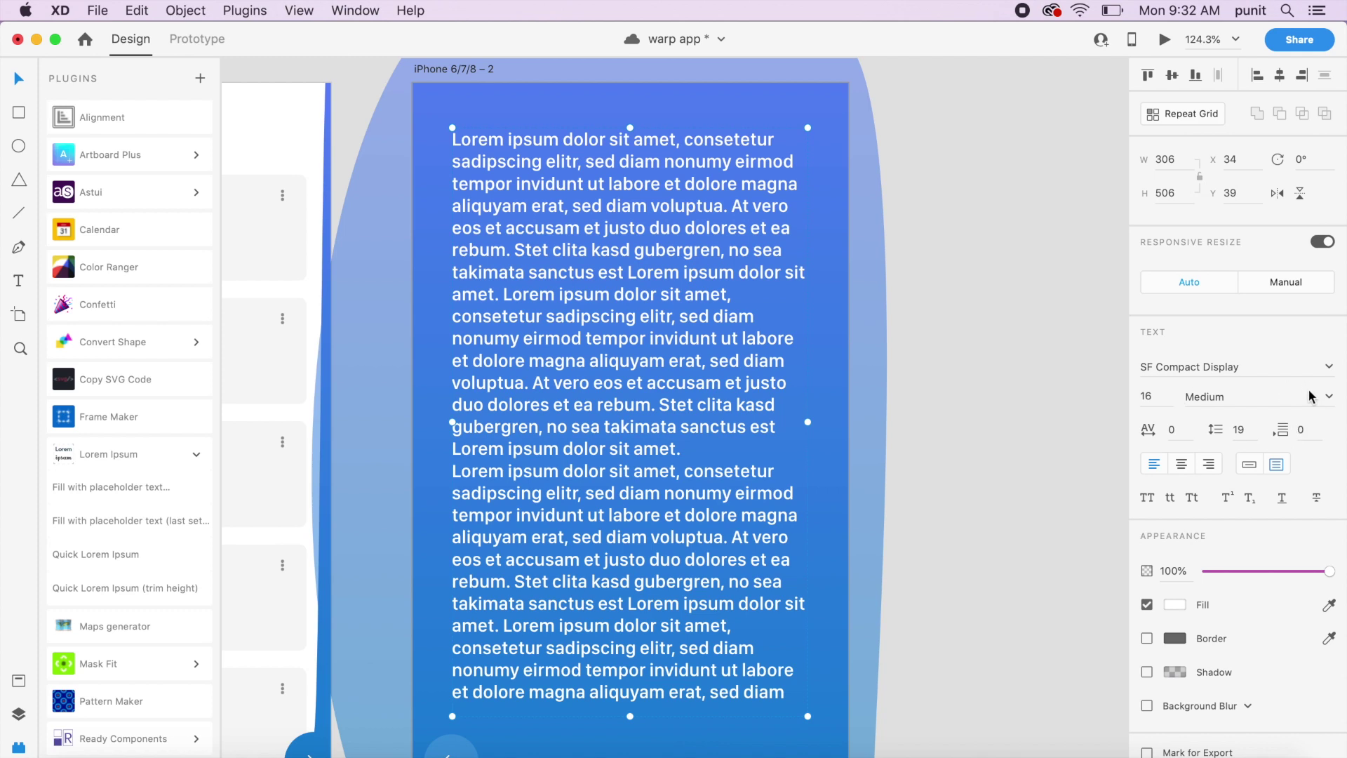
pyautogui.click(1328, 402)
pyautogui.press('Escape')
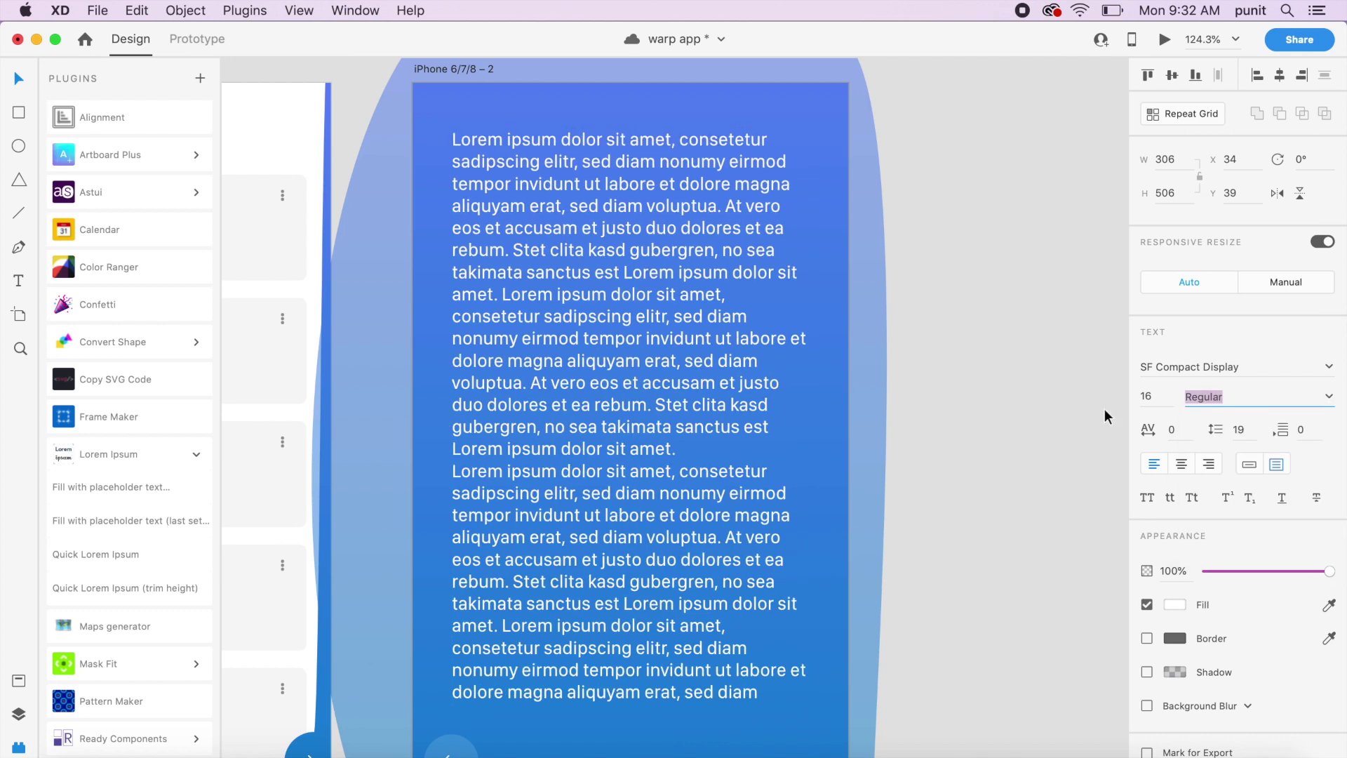
pyautogui.click(1047, 403)
pyautogui.press('super+0')
pyautogui.scroll(-3, 1050, 414)
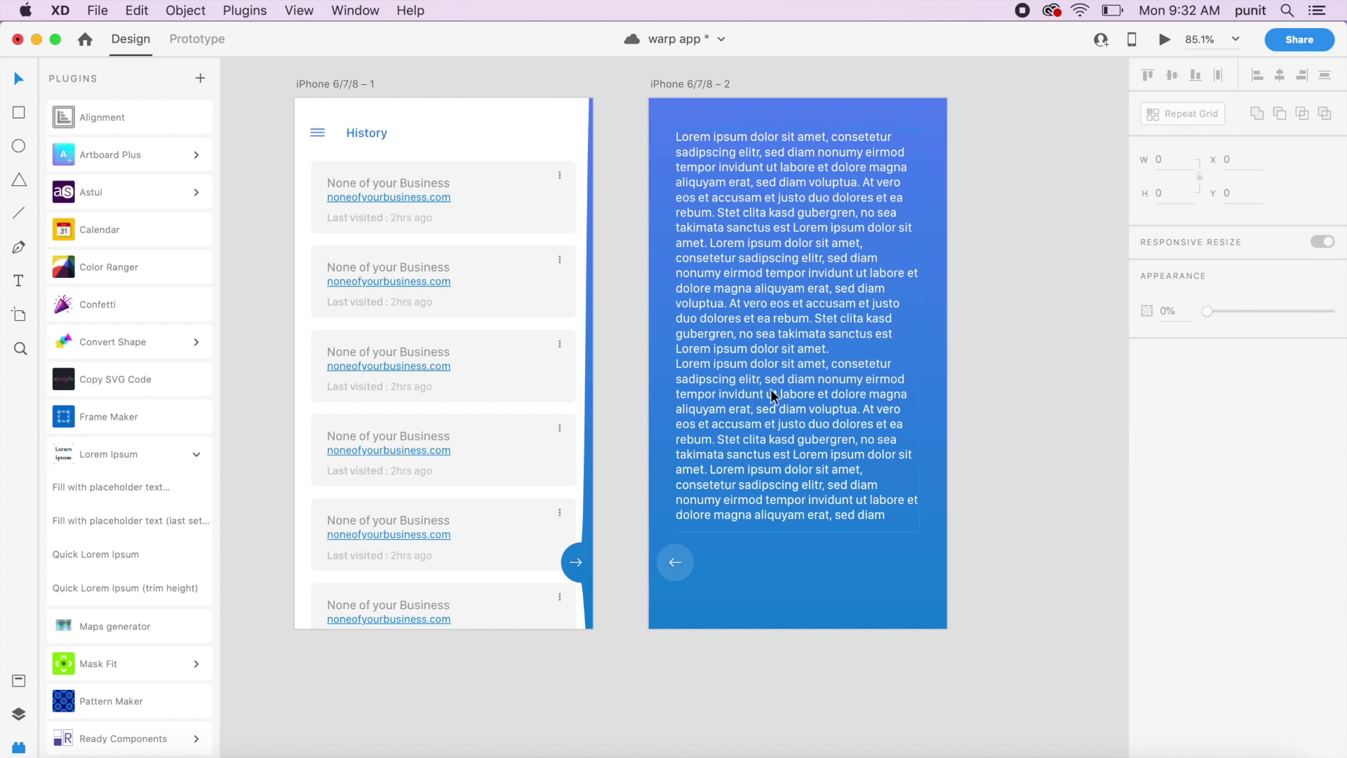
# - In Prototype mode, wire the History screen's side arrow shape to the artboard iPhone 6/7/8 – 2
pyautogui.click(187, 43)
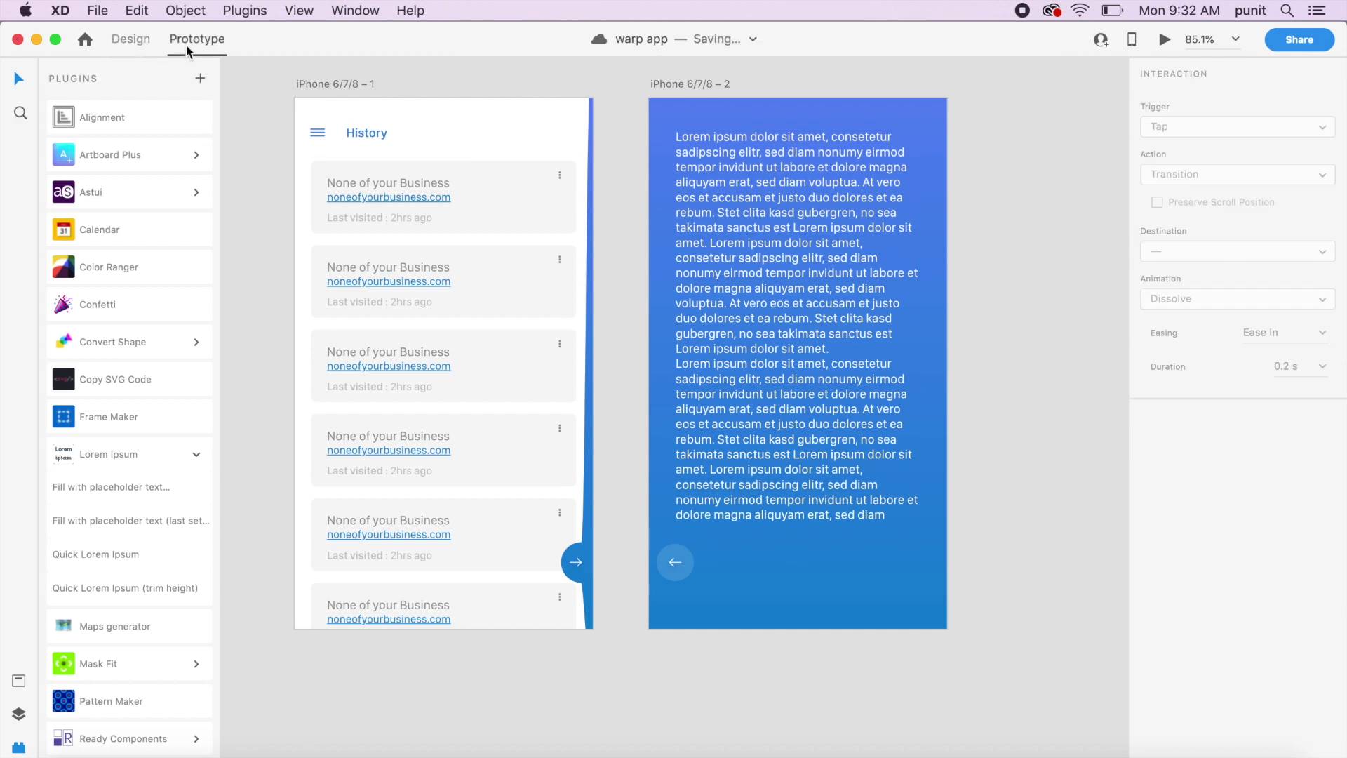
pyautogui.click(587, 565)
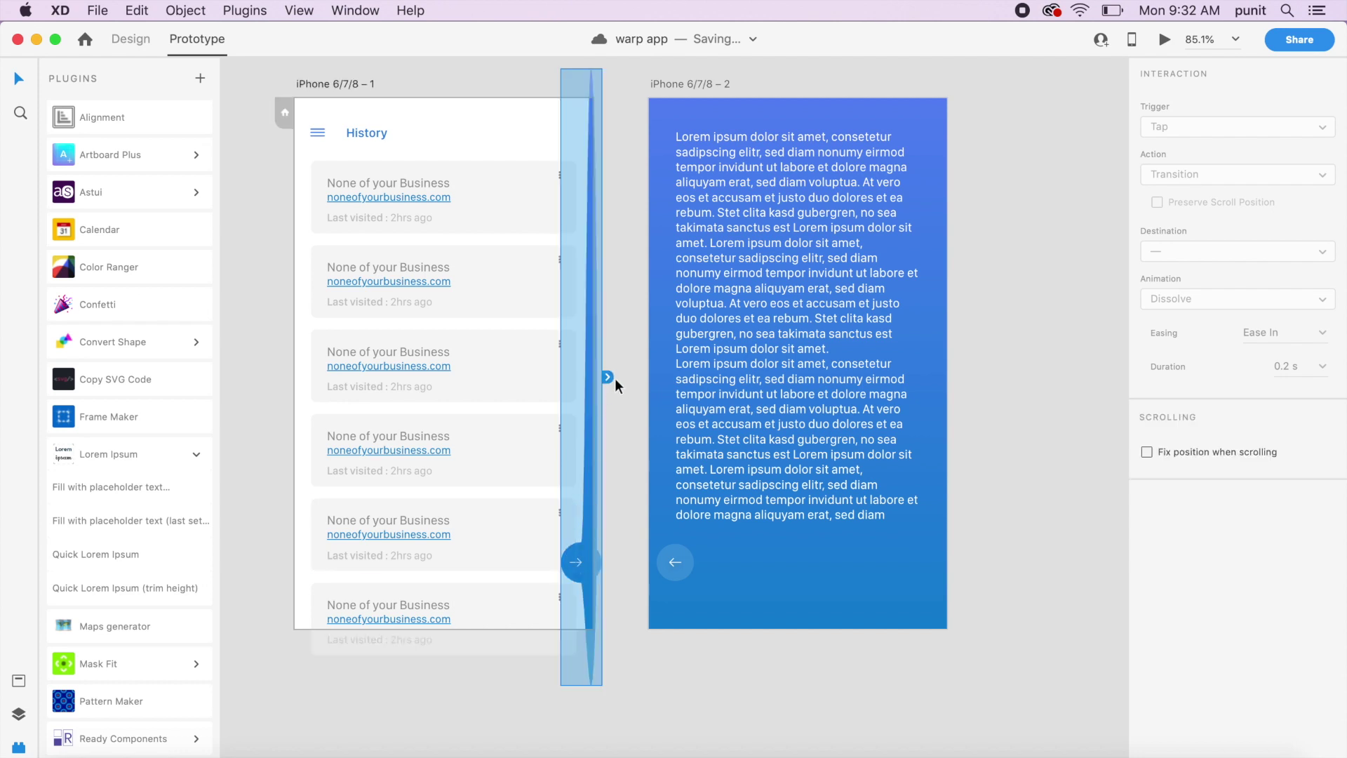
pyautogui.moveTo(605, 376); pyautogui.dragTo(760, 373)
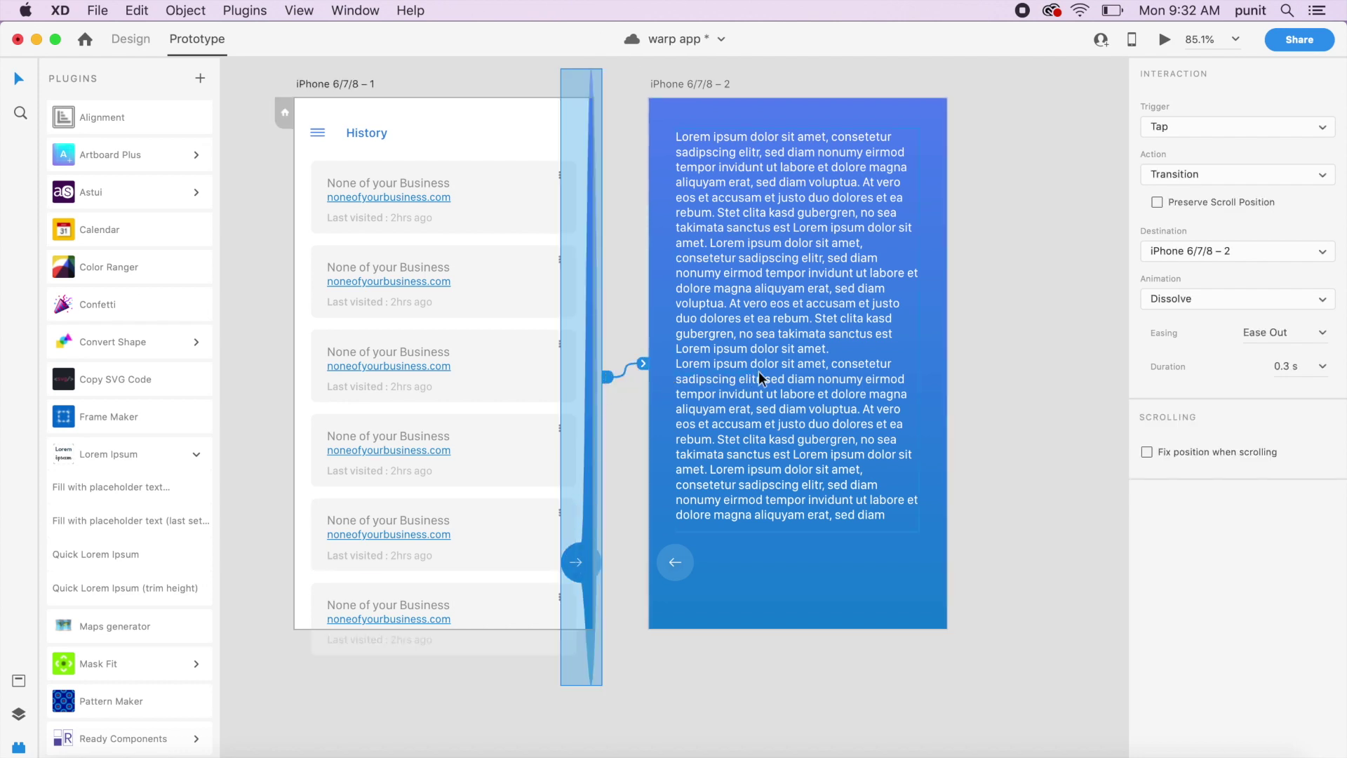
# - Give the Tap interaction the Auto-Animate action with a duration of 0.6 s
pyautogui.click(1239, 122)
pyautogui.click(1238, 125)
pyautogui.click(1242, 174)
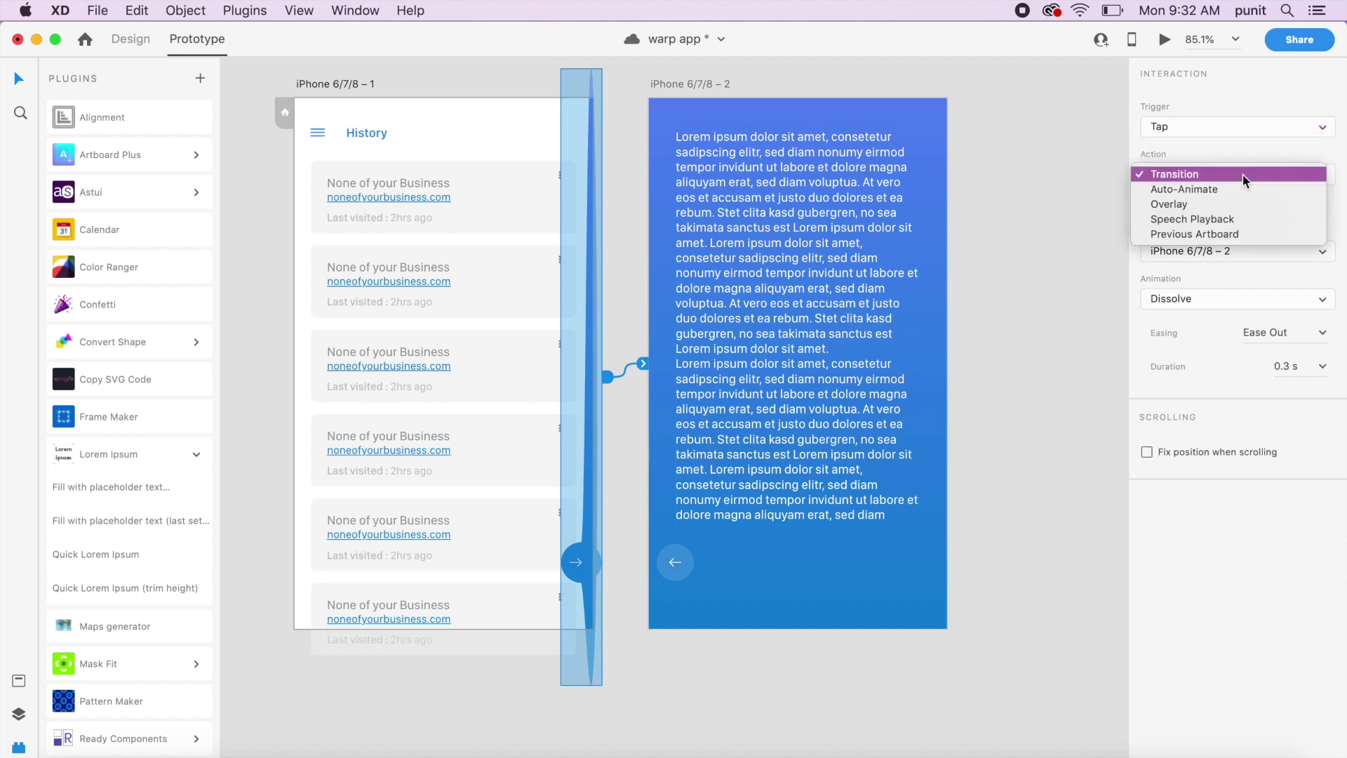
pyautogui.click(1201, 188)
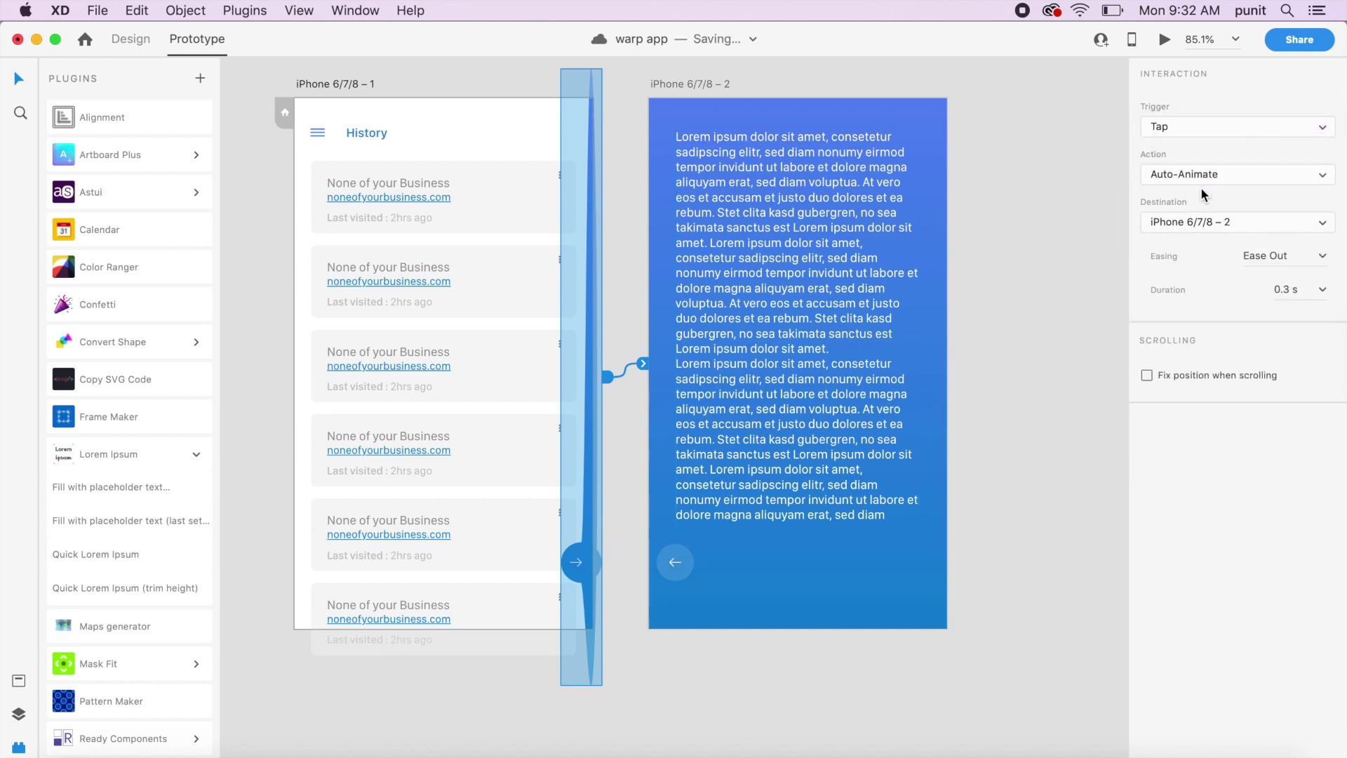
pyautogui.click(1308, 290)
pyautogui.write('6')
pyautogui.press('Return')
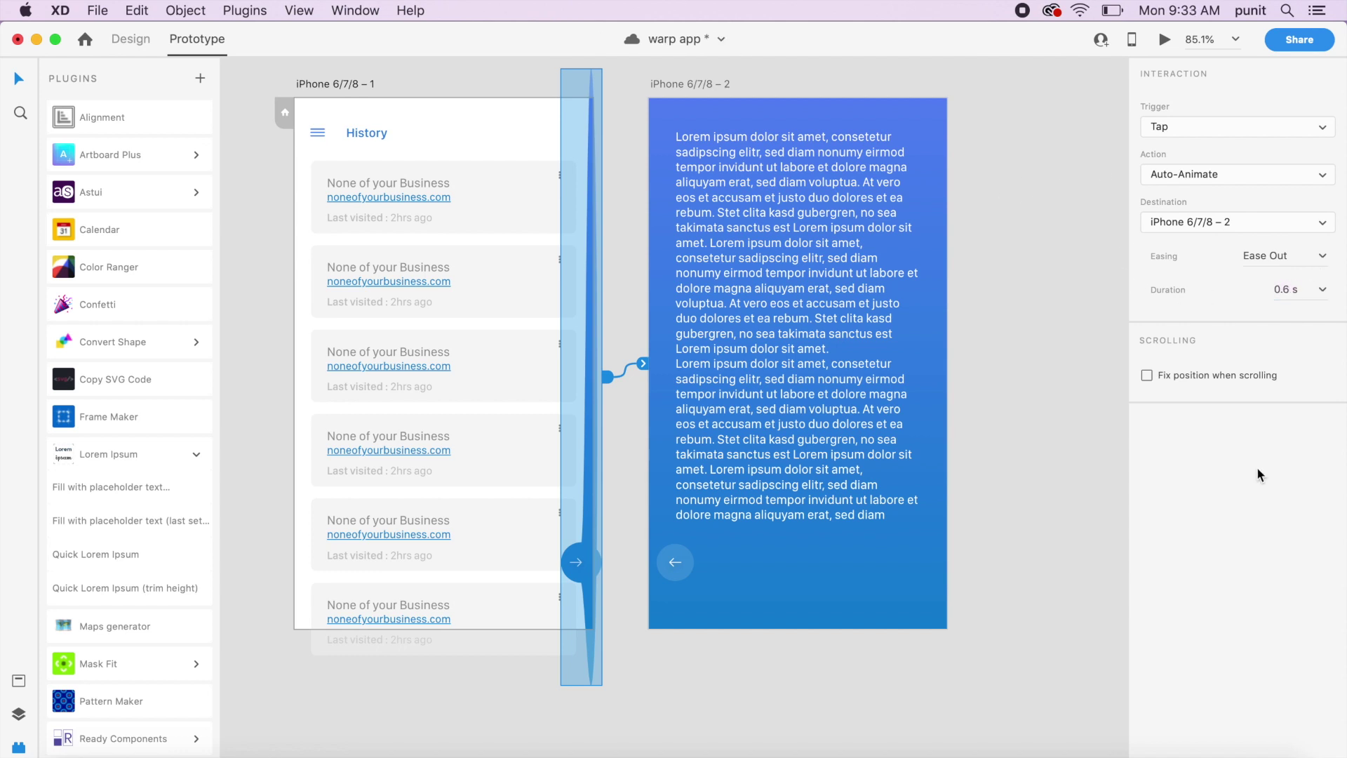
pyautogui.click(1243, 384)
# - Preview the prototype from the History artboard, trigger the arrow transition to the blue screen, and close the preview
pyautogui.click(415, 122)
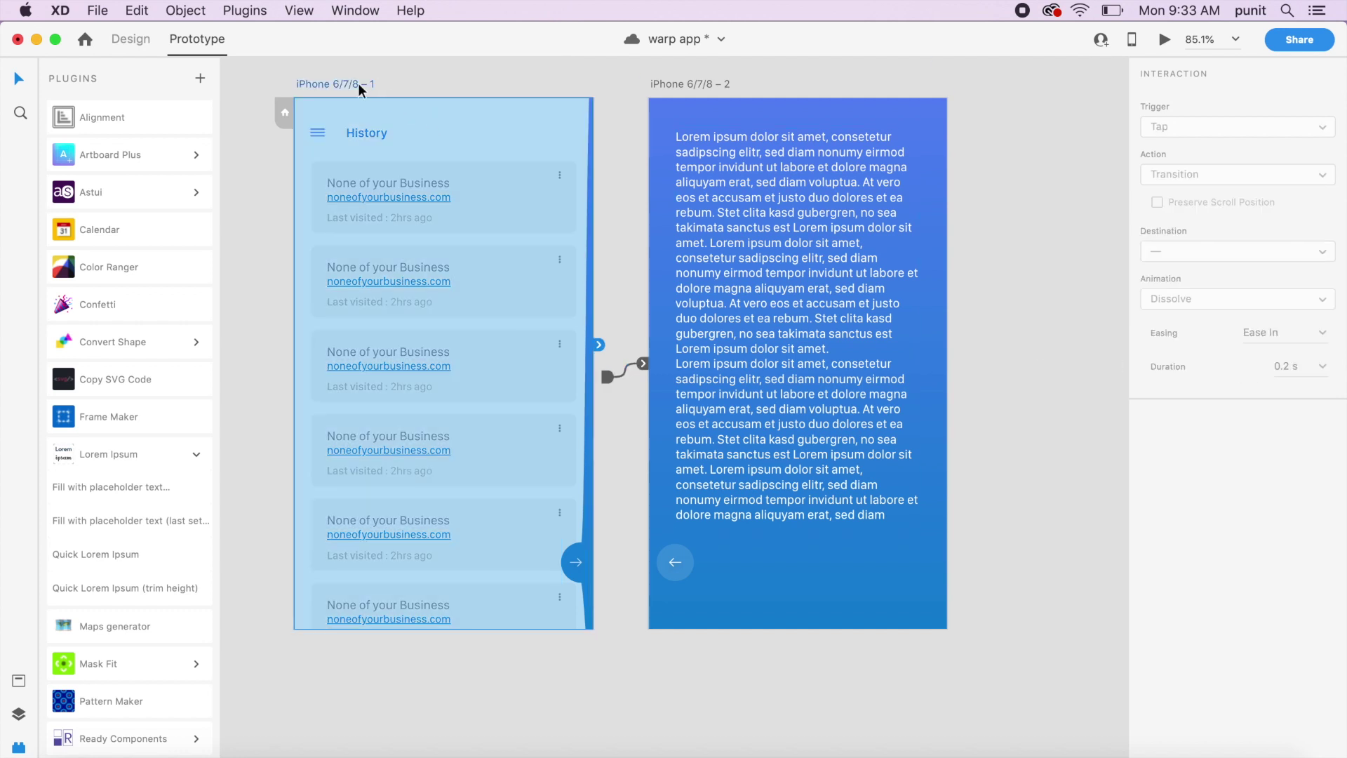
pyautogui.click(1164, 42)
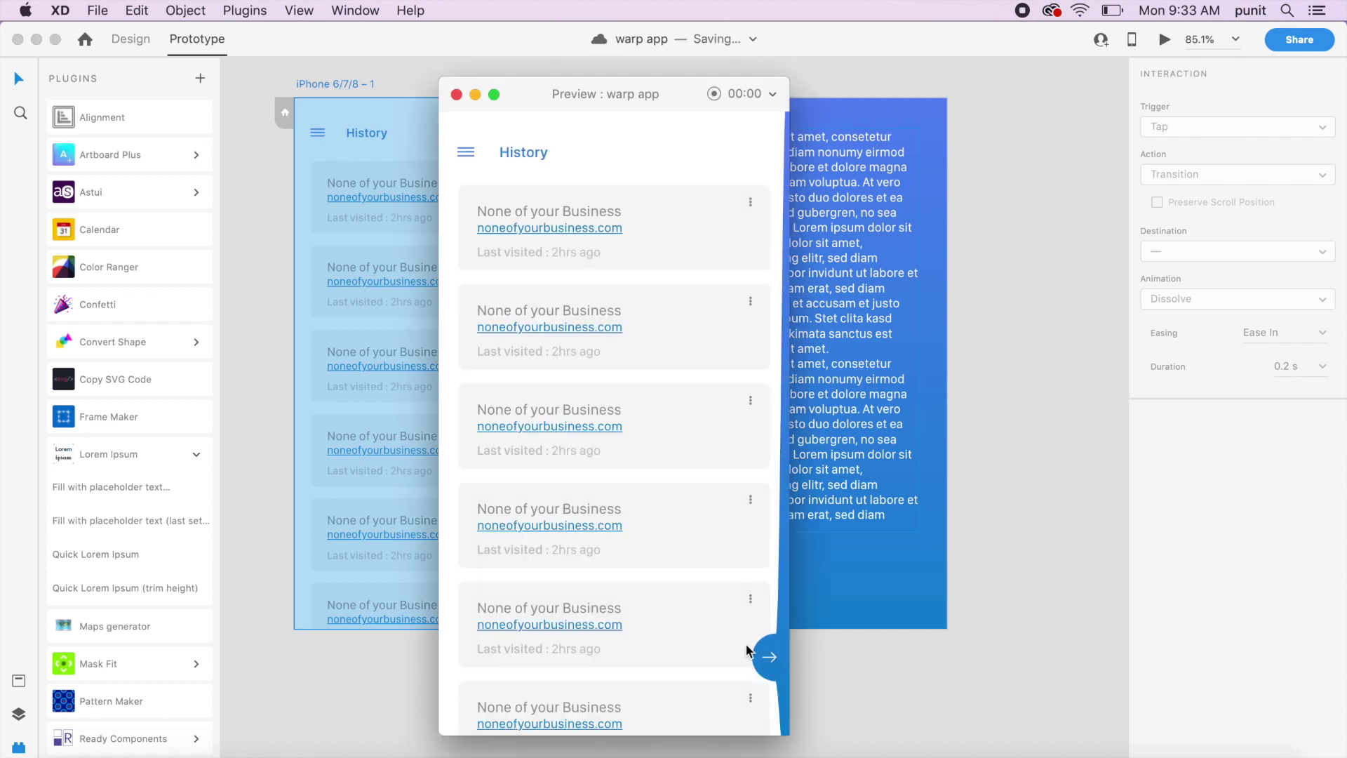
pyautogui.click(771, 656)
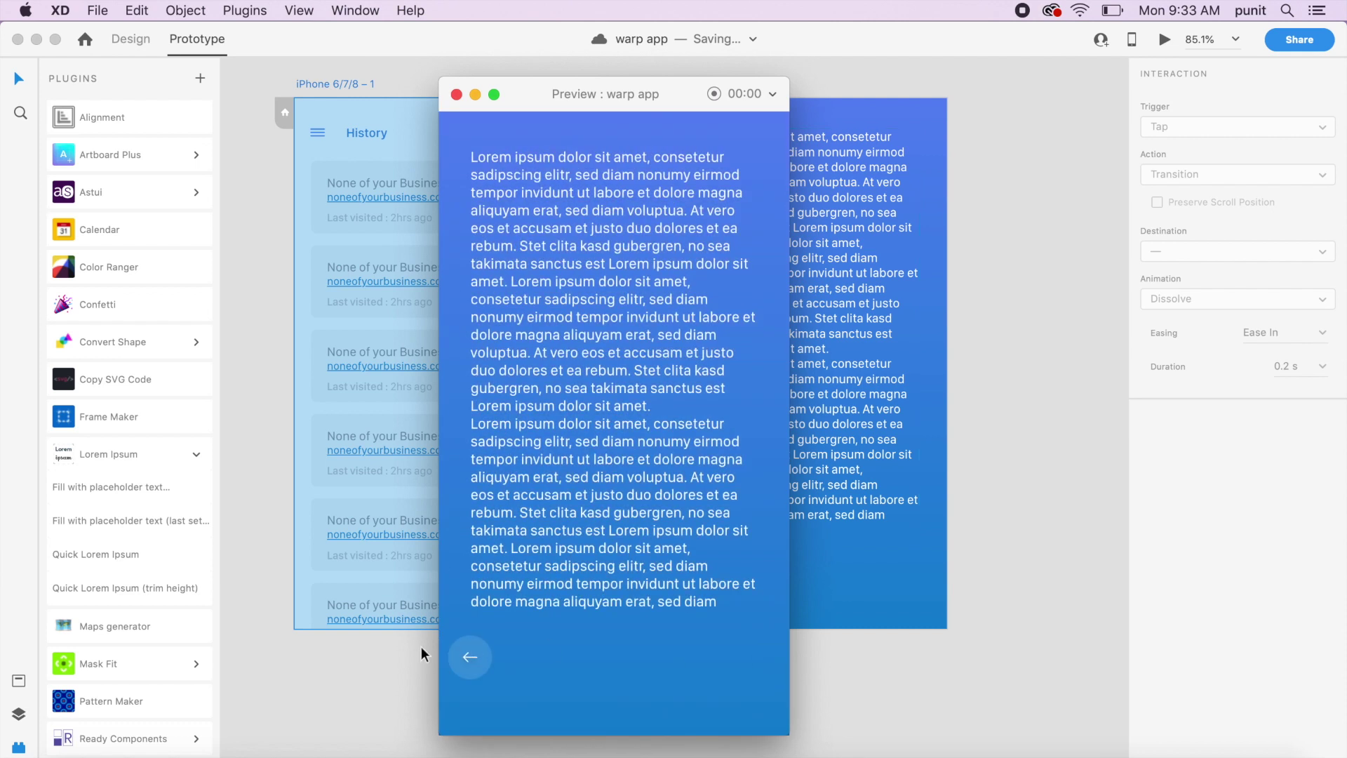
pyautogui.click(456, 94)
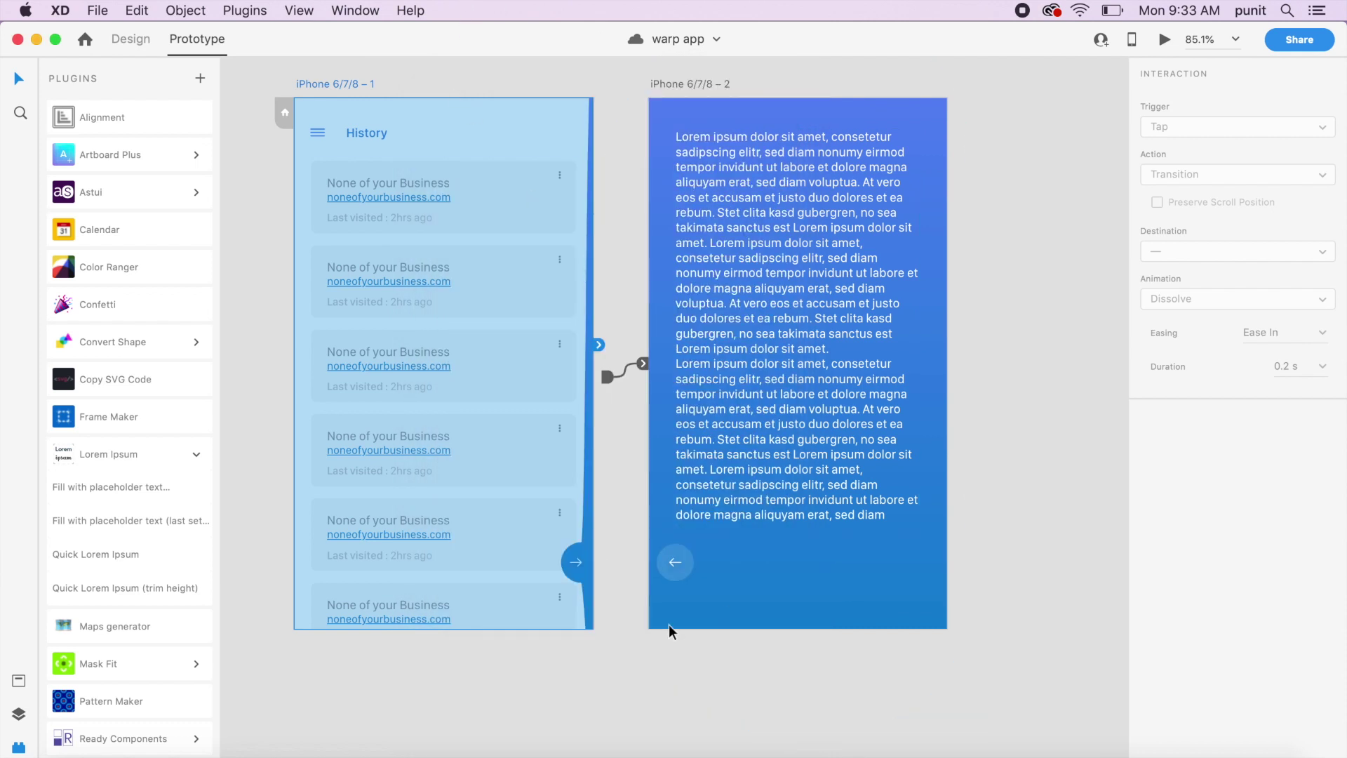
# - Wire the back arrow button on iPhone 6/7/8 – 2 to iPhone 6/7/8 – 1 with Tap, Auto-Animate and 0.6 s
pyautogui.click(682, 579)
pyautogui.moveTo(702, 566); pyautogui.dragTo(493, 449)
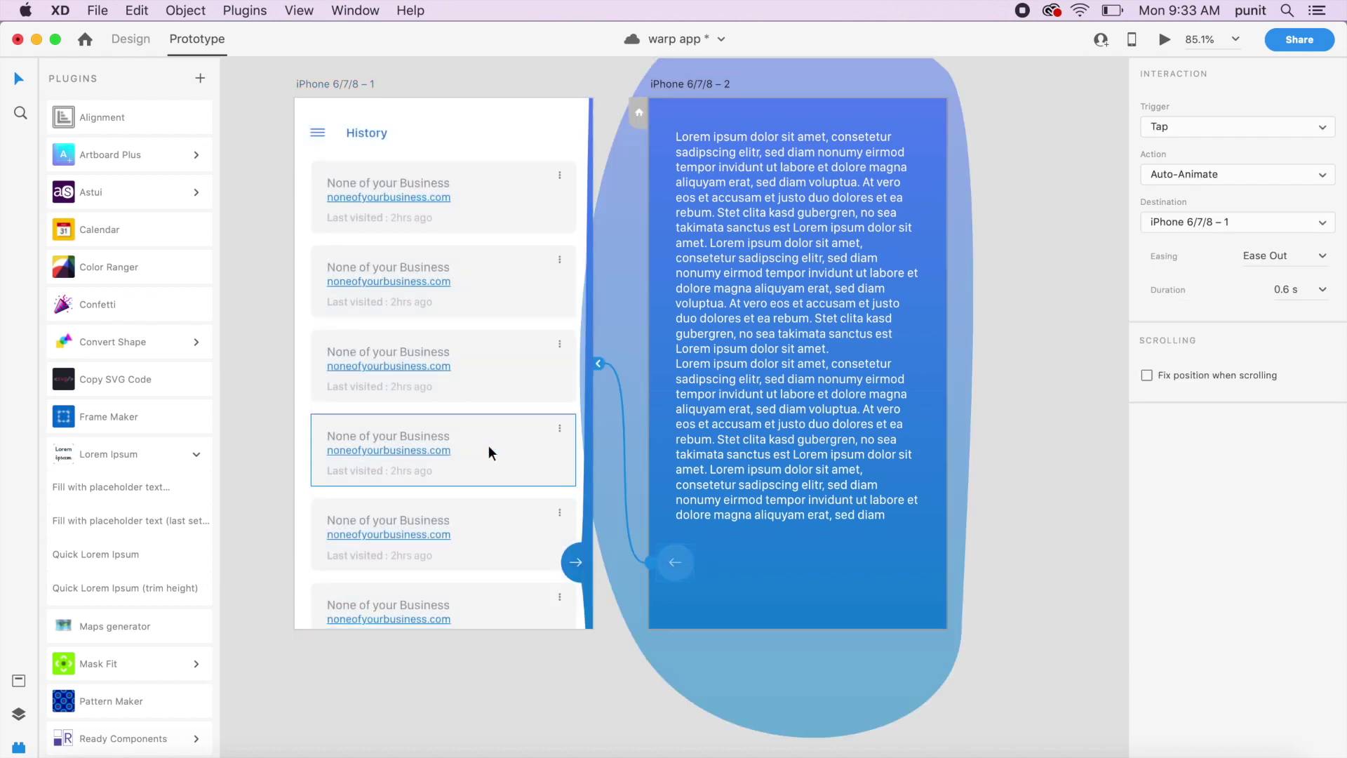
pyautogui.click(487, 290)
pyautogui.click(1081, 217)
pyautogui.scroll(-3, 529, 456)
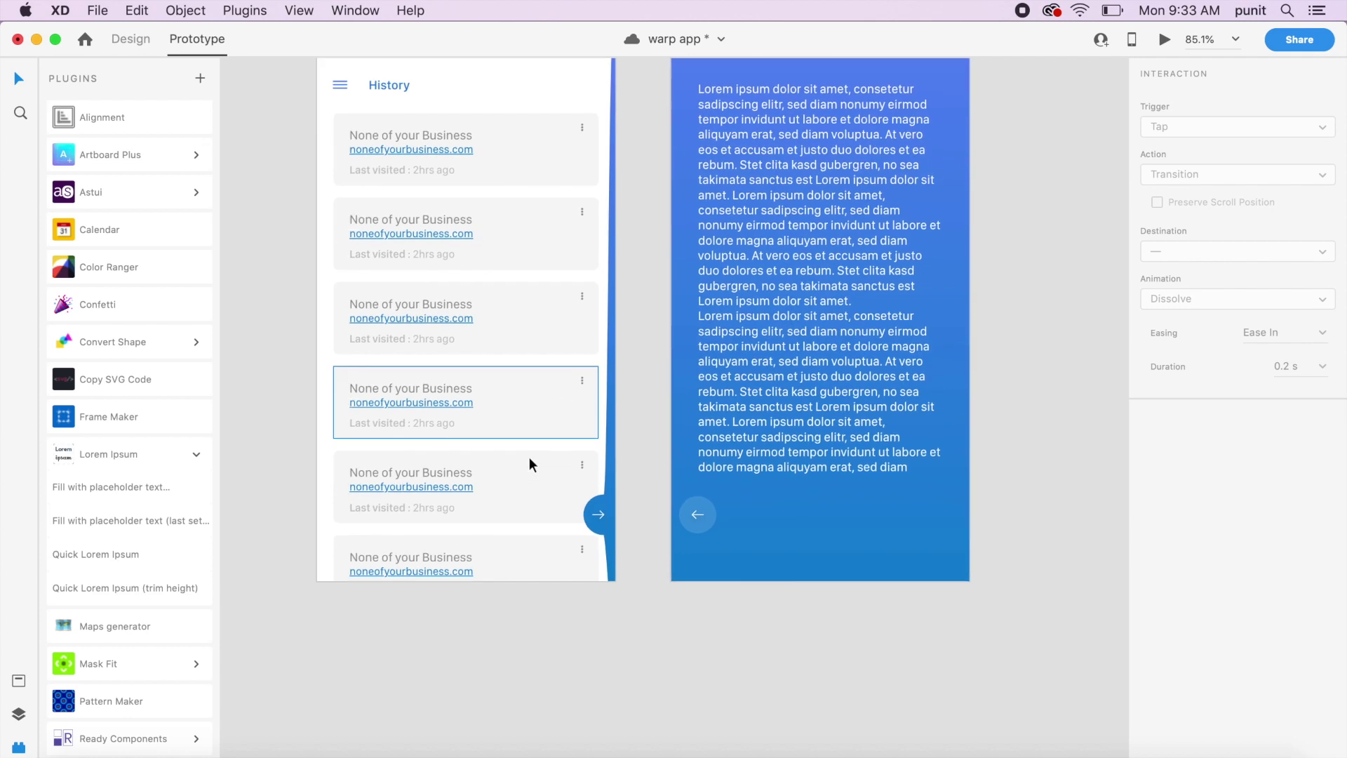
pyautogui.scroll(-5, 529, 456)
pyautogui.scroll(-3, 529, 457)
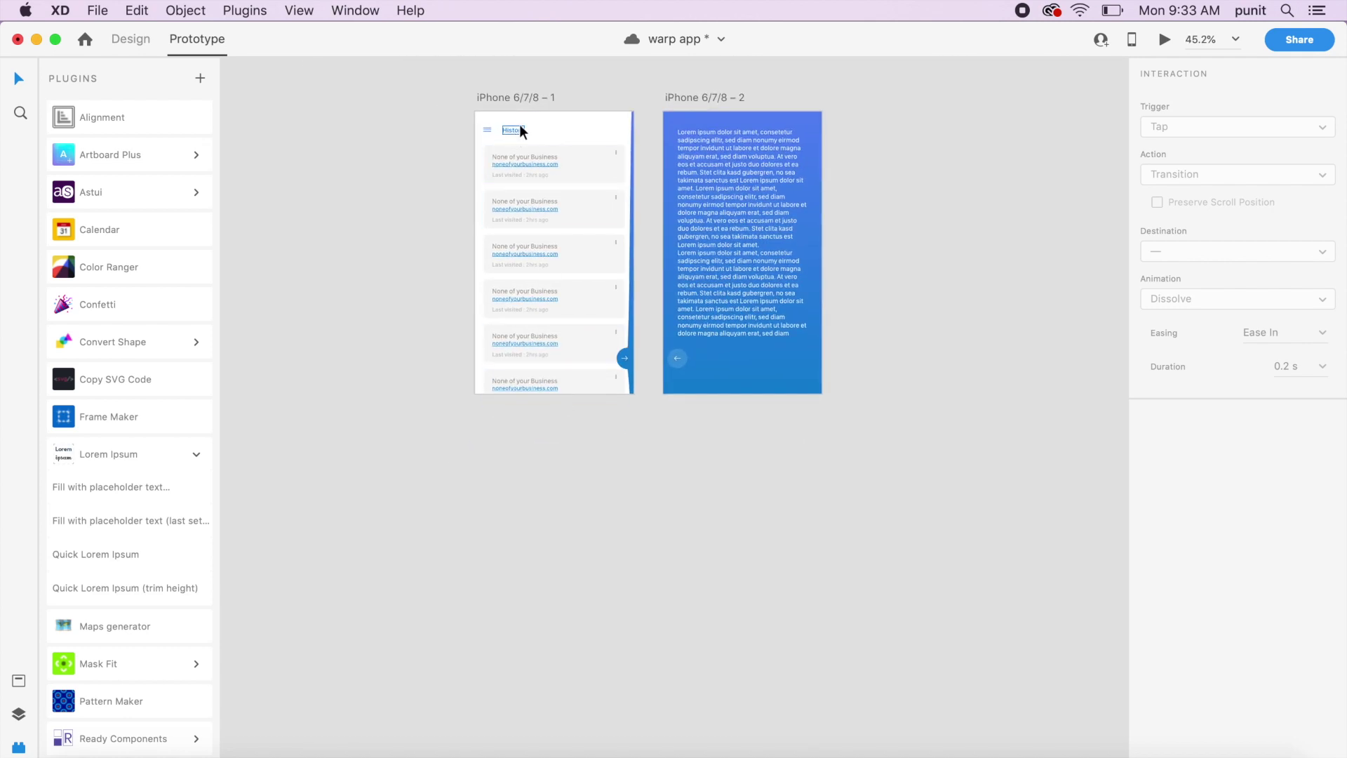
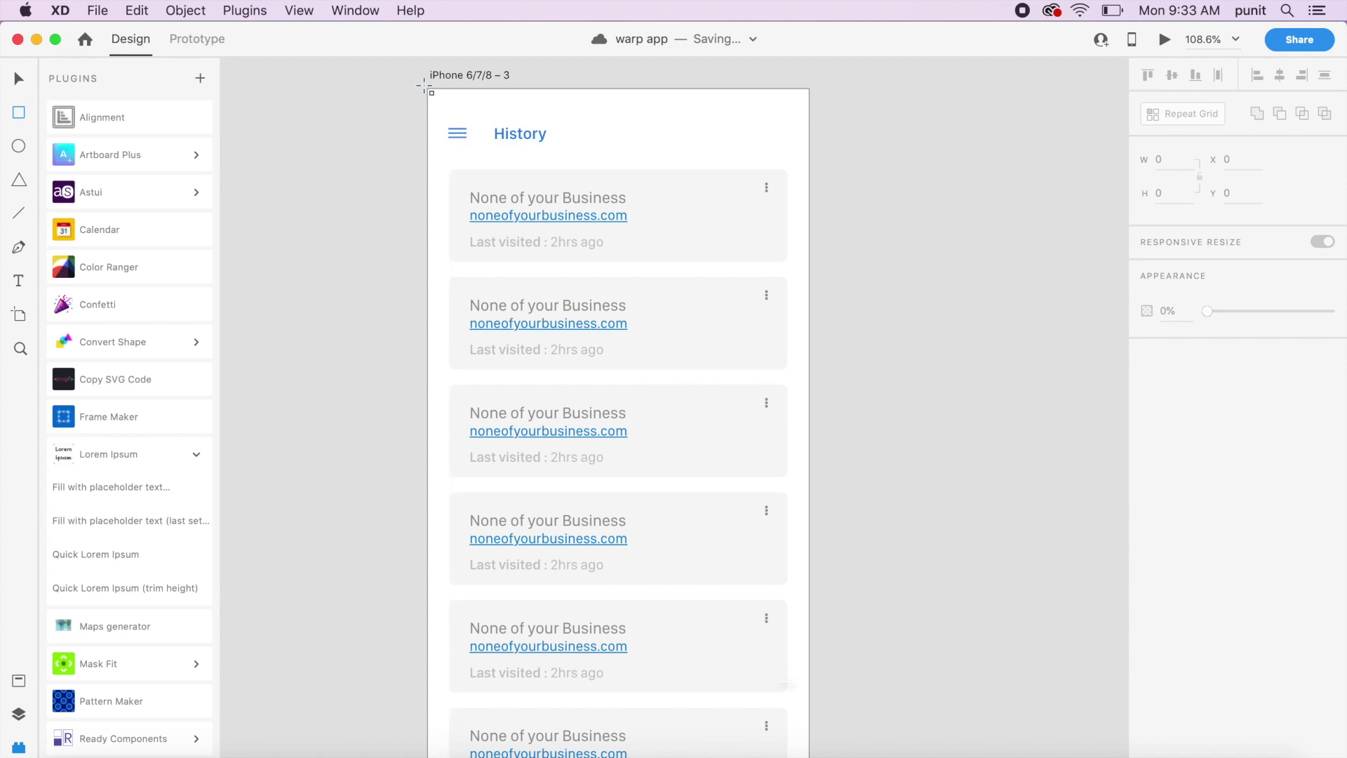
# - Cover the artboard iPhone 6/7/8 – 3 with a borderless 375 × 667 rectangle filled with the saved color #4F5A93
pyautogui.moveTo(429, 90)
pyautogui.mouseDown()
pyautogui.moveTo(789, 750)
pyautogui.moveTo(776, 541)
pyautogui.moveTo(814, 523)
pyautogui.mouseUp()
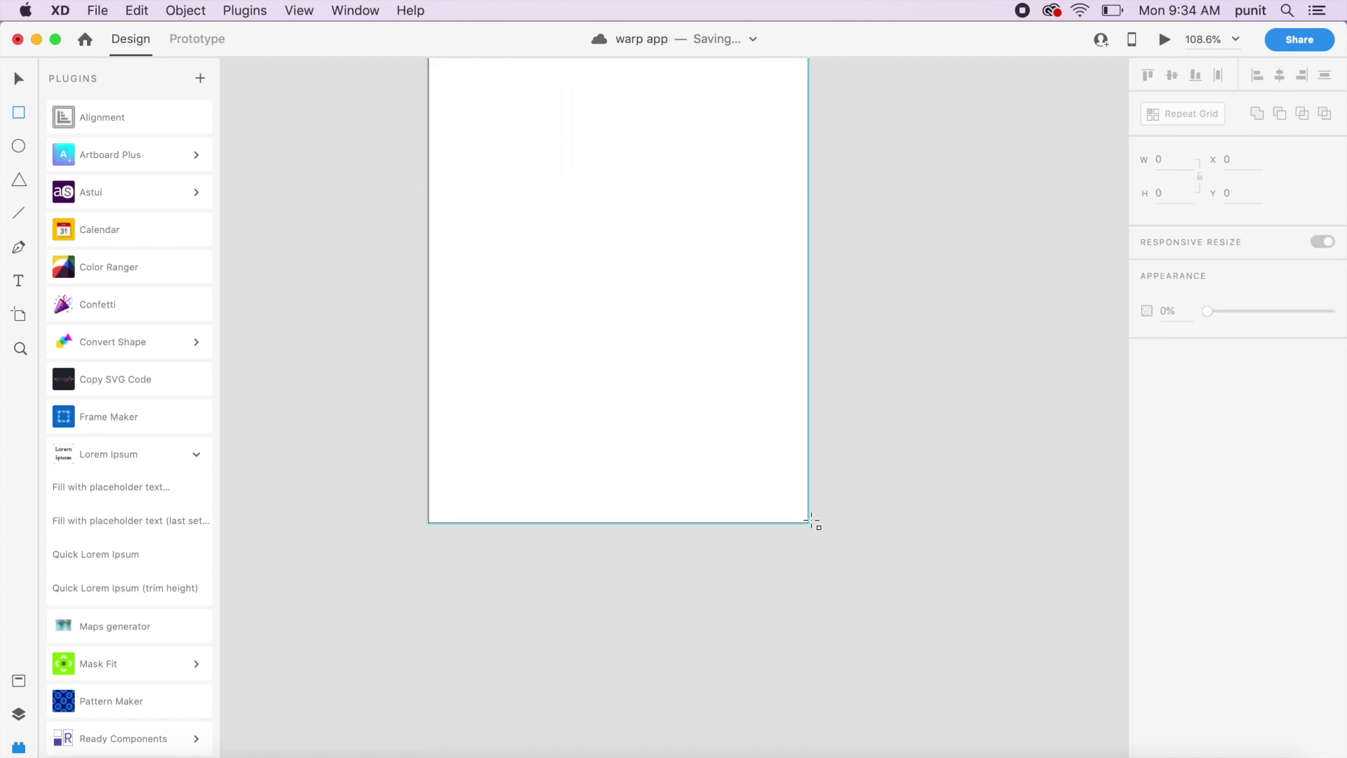
pyautogui.click(1146, 468)
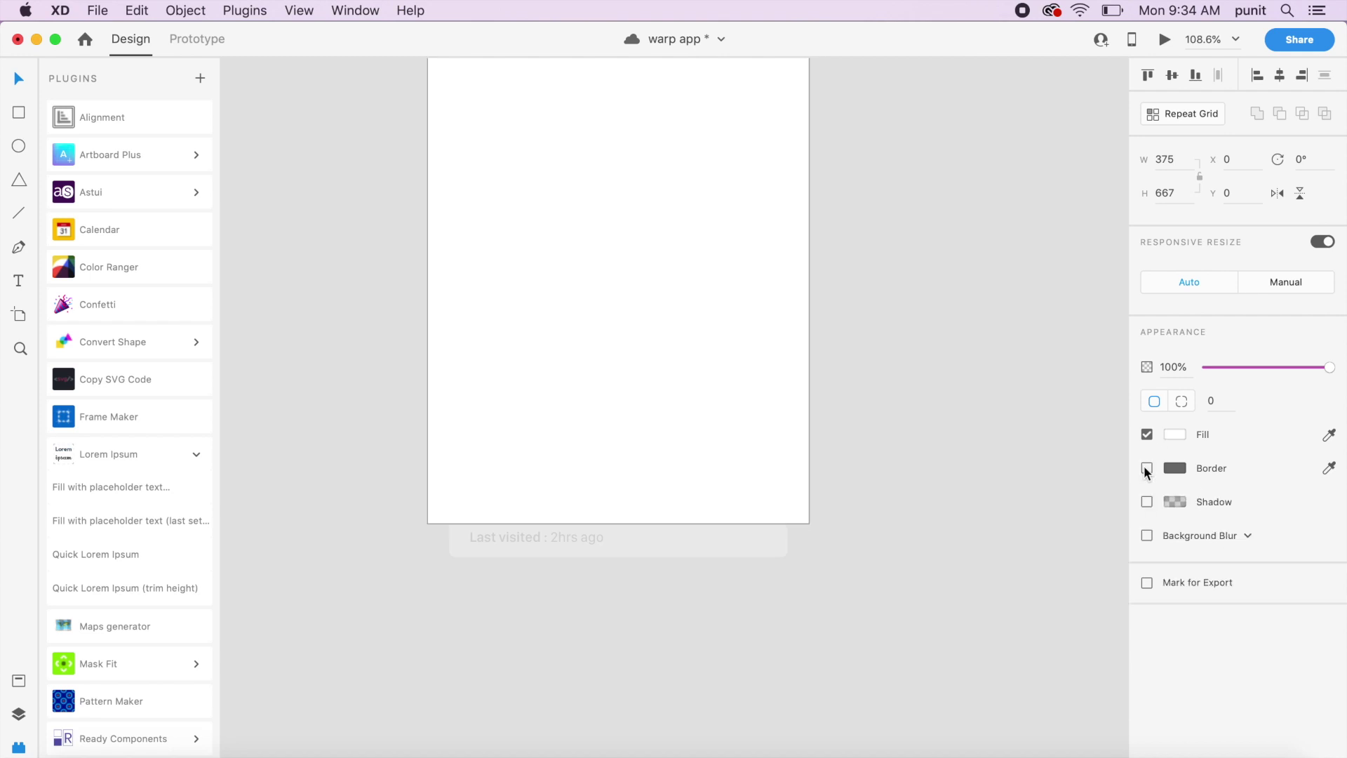
pyautogui.click(19, 713)
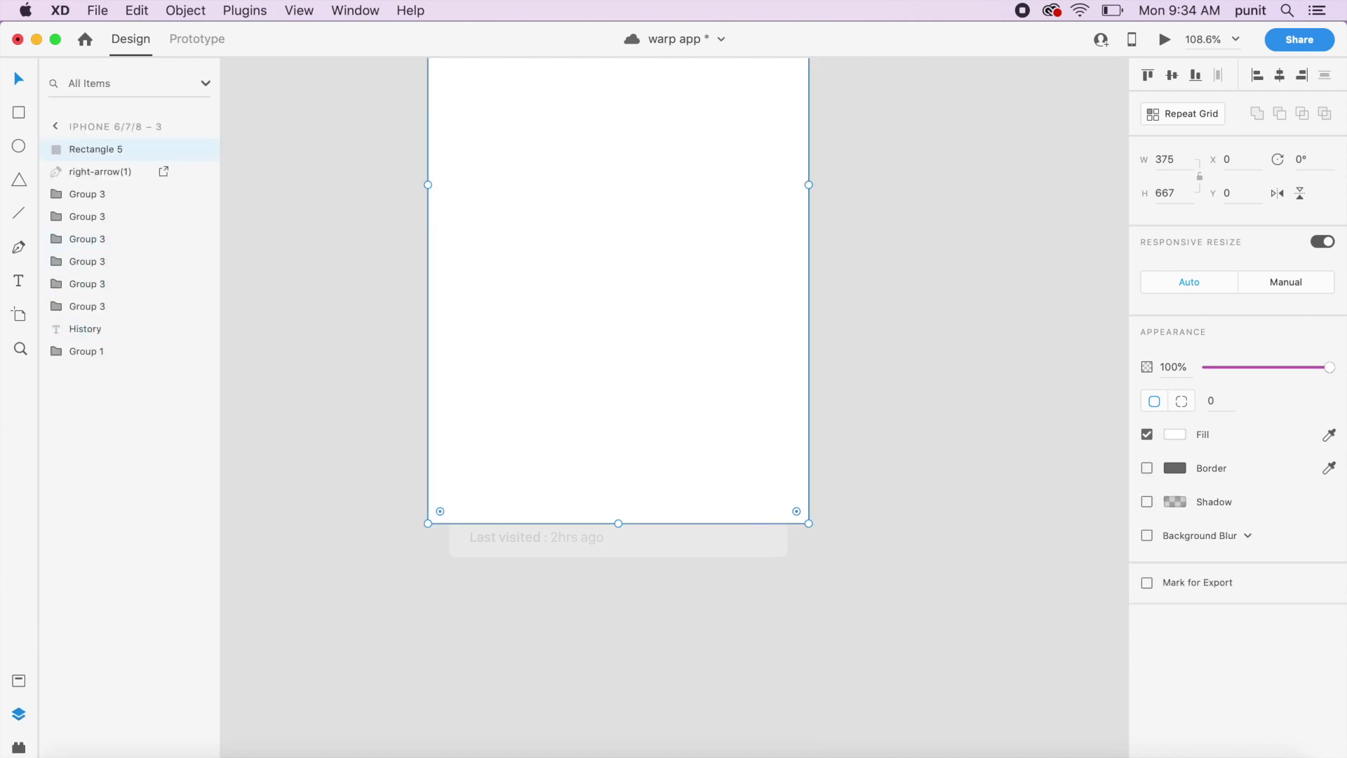
pyautogui.click(19, 680)
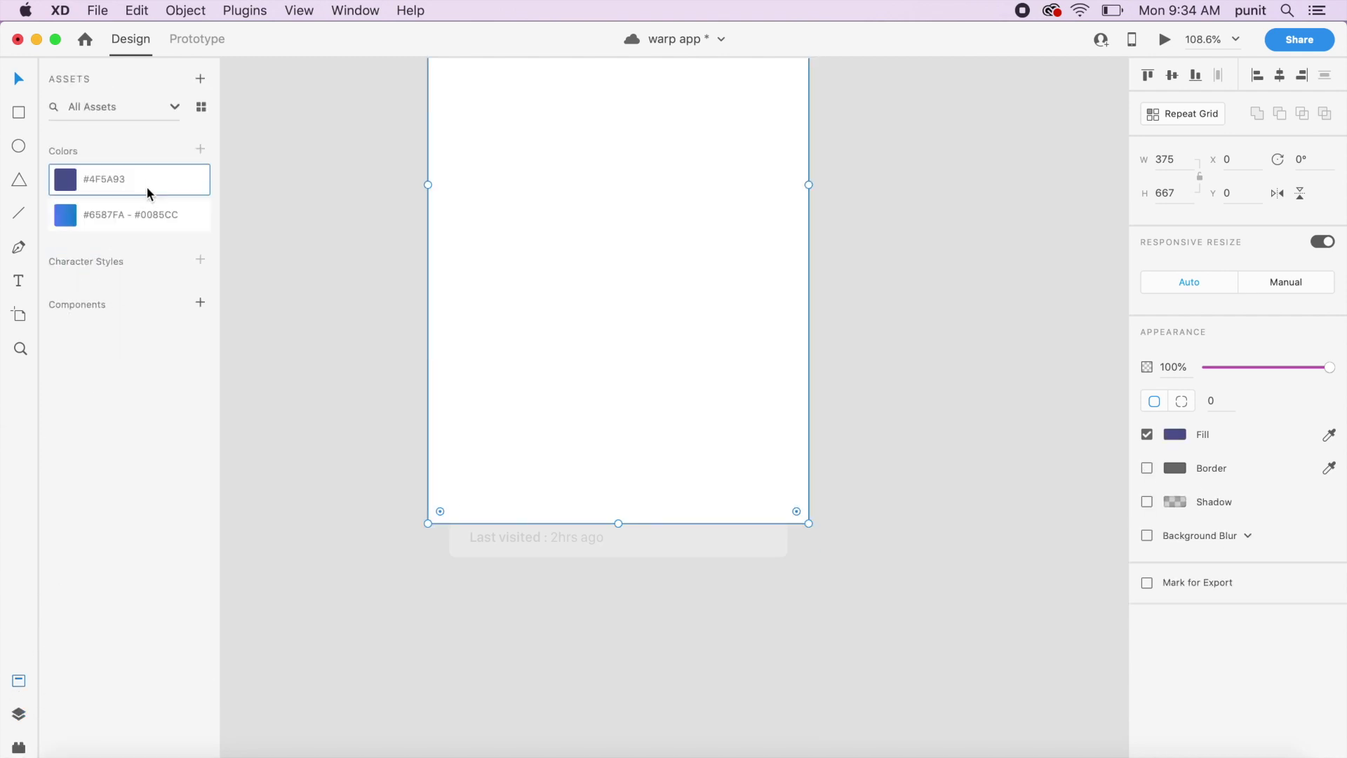
pyautogui.click(146, 187)
pyautogui.click(303, 263)
pyautogui.scroll(3, 301, 262)
pyautogui.scroll(-2, 301, 264)
pyautogui.scroll(-2, 301, 264)
pyautogui.scroll(1, 301, 264)
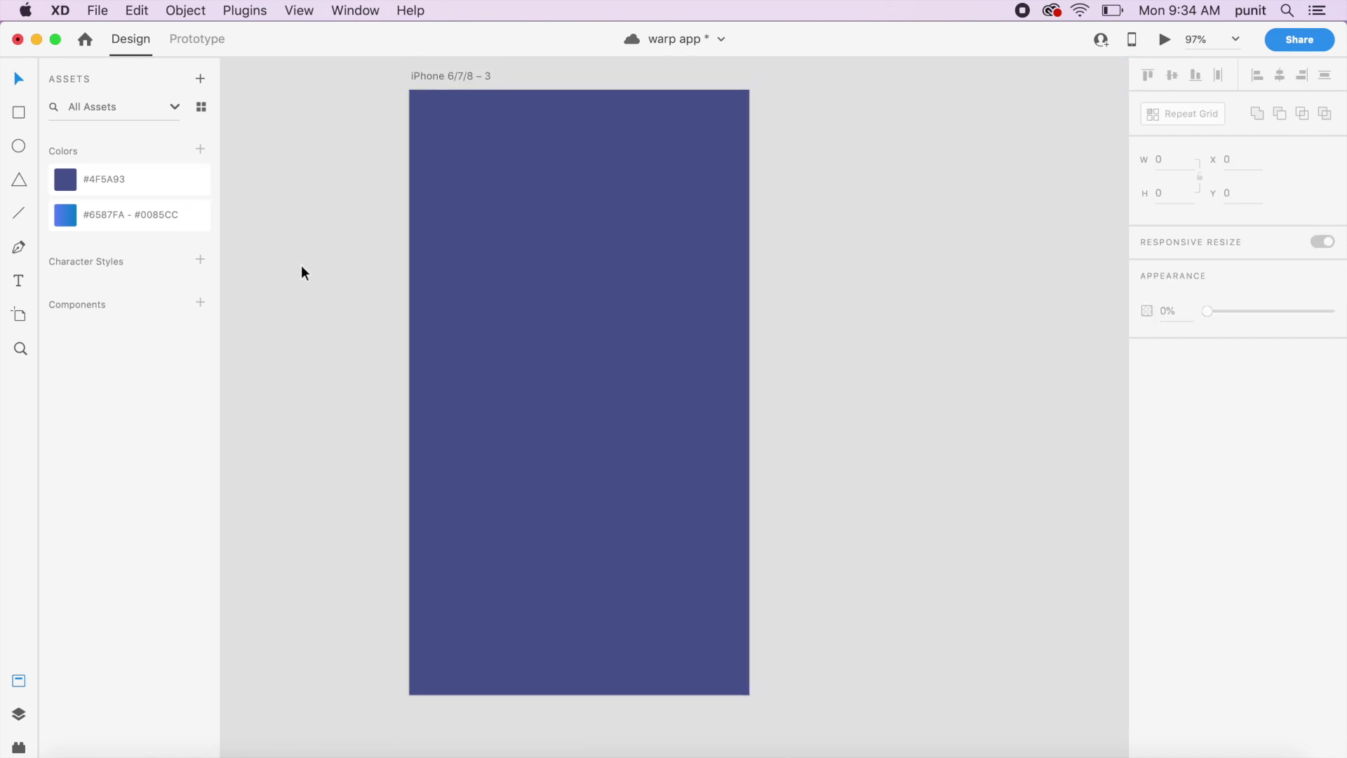
# - Save the document with the full-screen rectangle in place and leave nothing selected
pyautogui.click(577, 283)
pyautogui.click(850, 352)
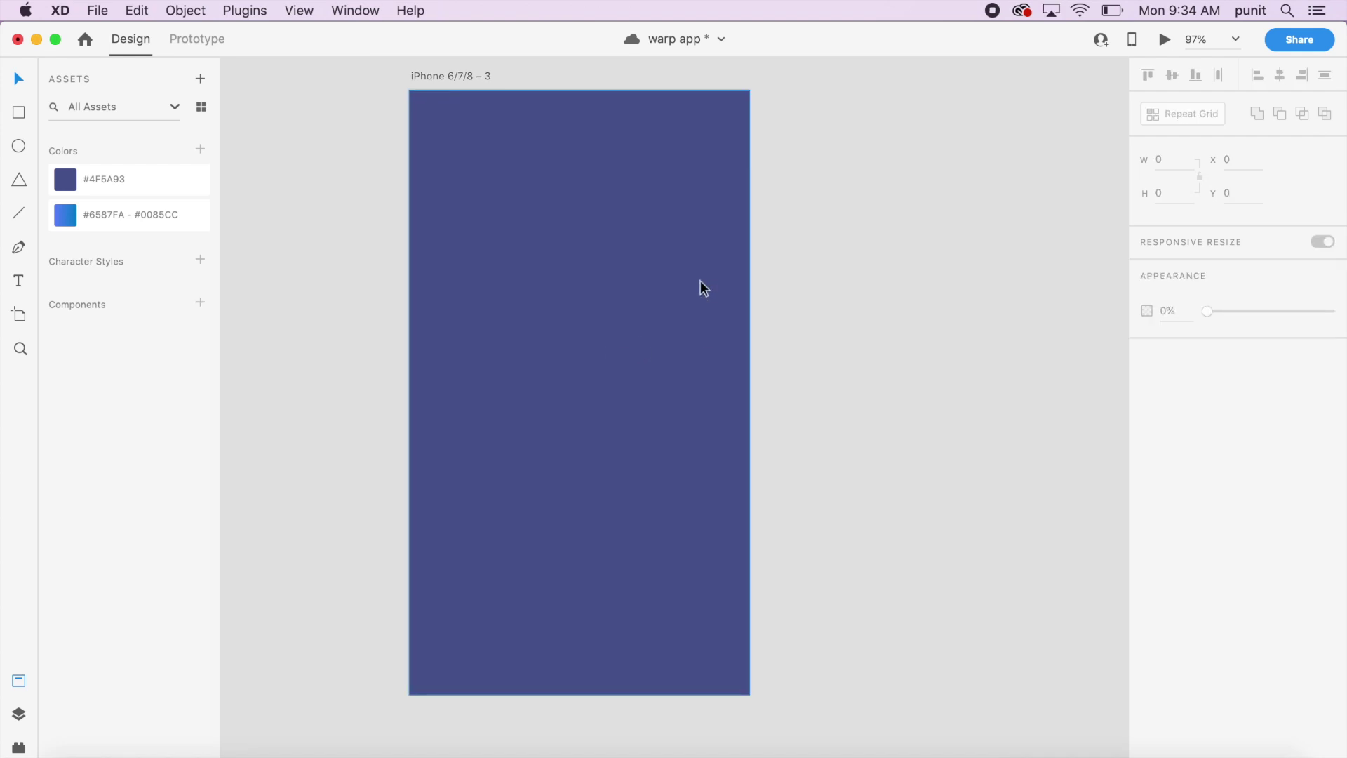
pyautogui.press('super+s')
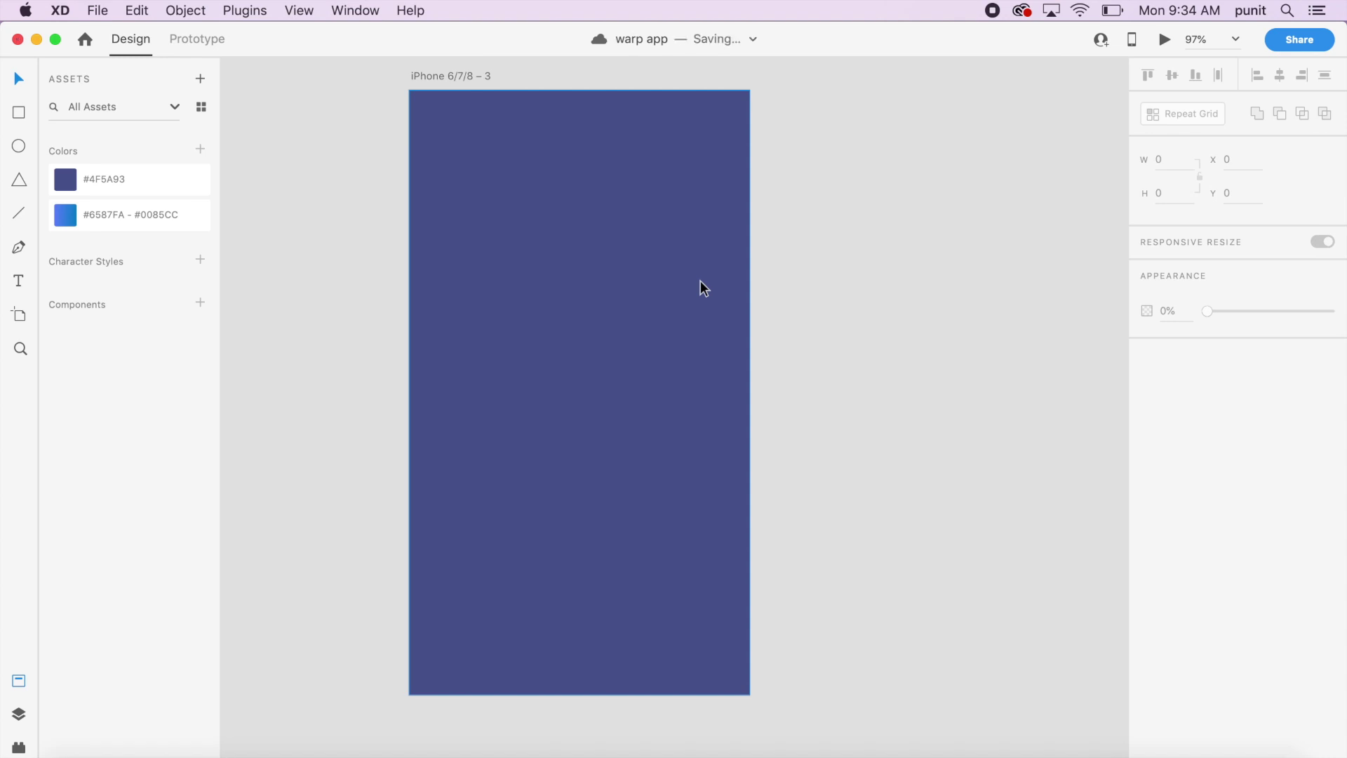
pyautogui.click(676, 271)
pyautogui.click(831, 290)
pyautogui.click(720, 303)
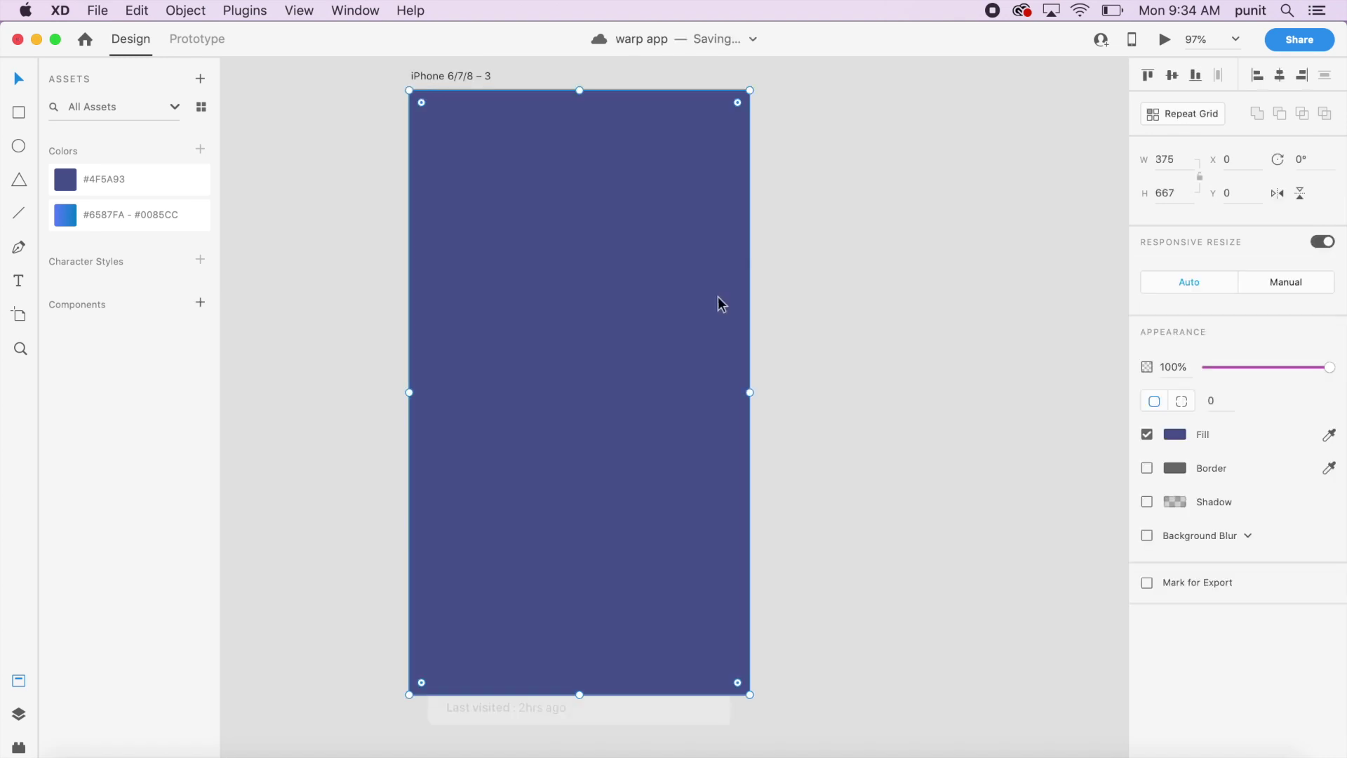
pyautogui.click(917, 375)
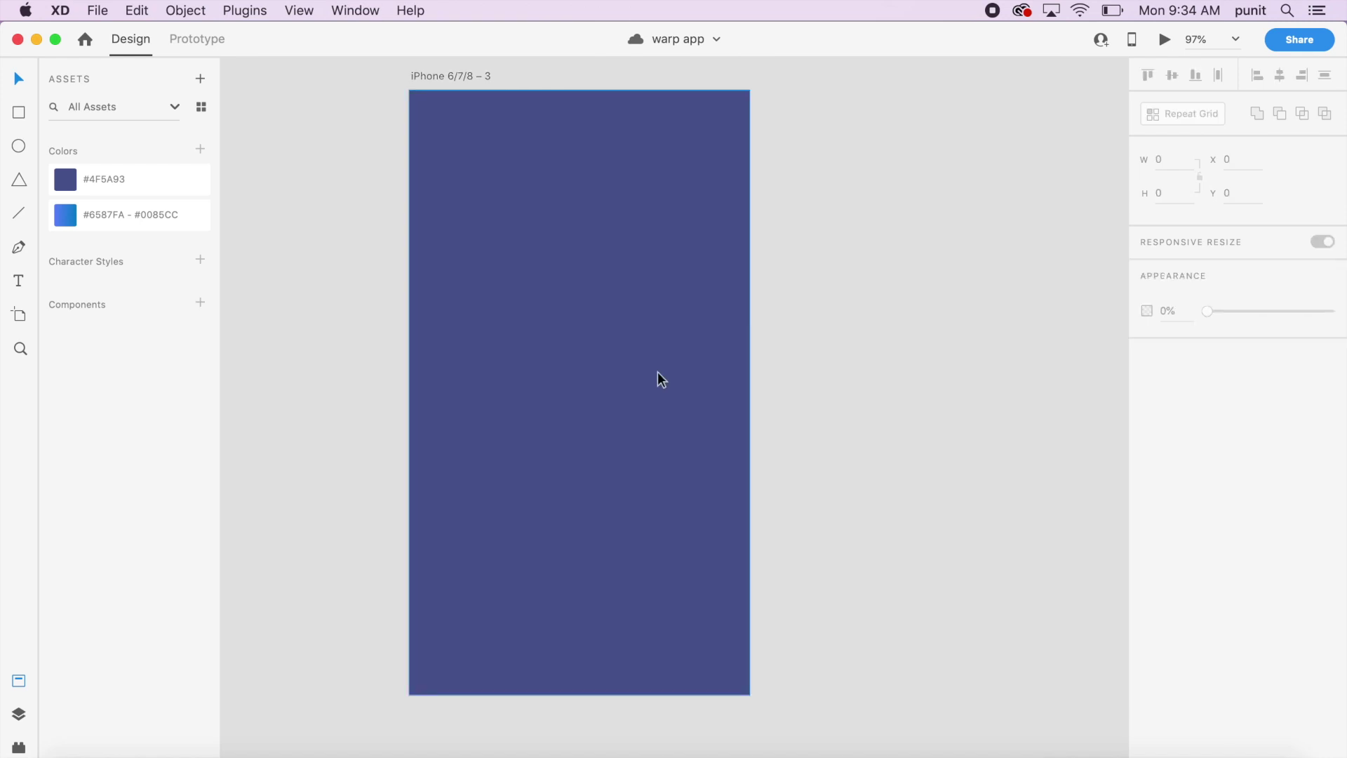
# - Draw a circle about 32 px across near the upper-left corner of the dark blue rectangle and save the document
pyautogui.press('e')
pyautogui.moveTo(447, 132); pyautogui.dragTo(477, 162)
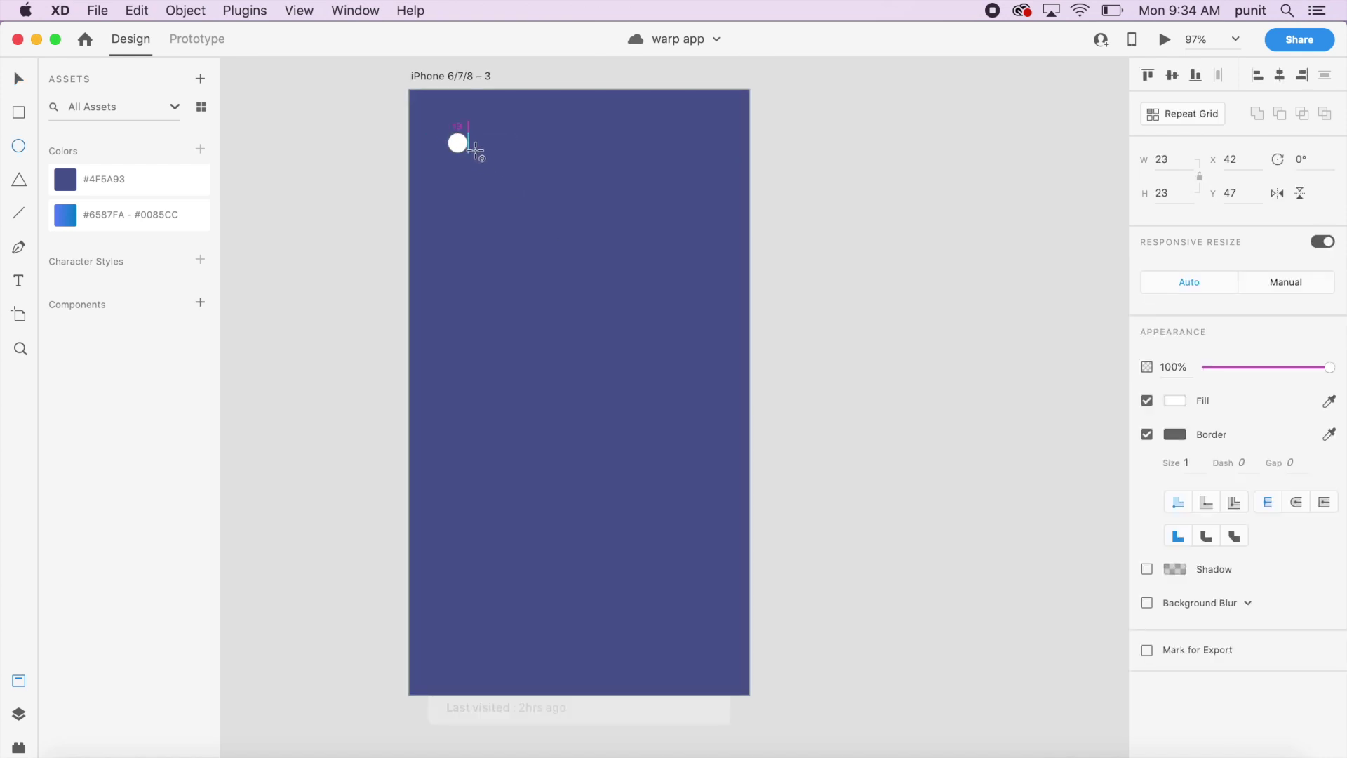
pyautogui.press('Escape')
pyautogui.click(463, 149)
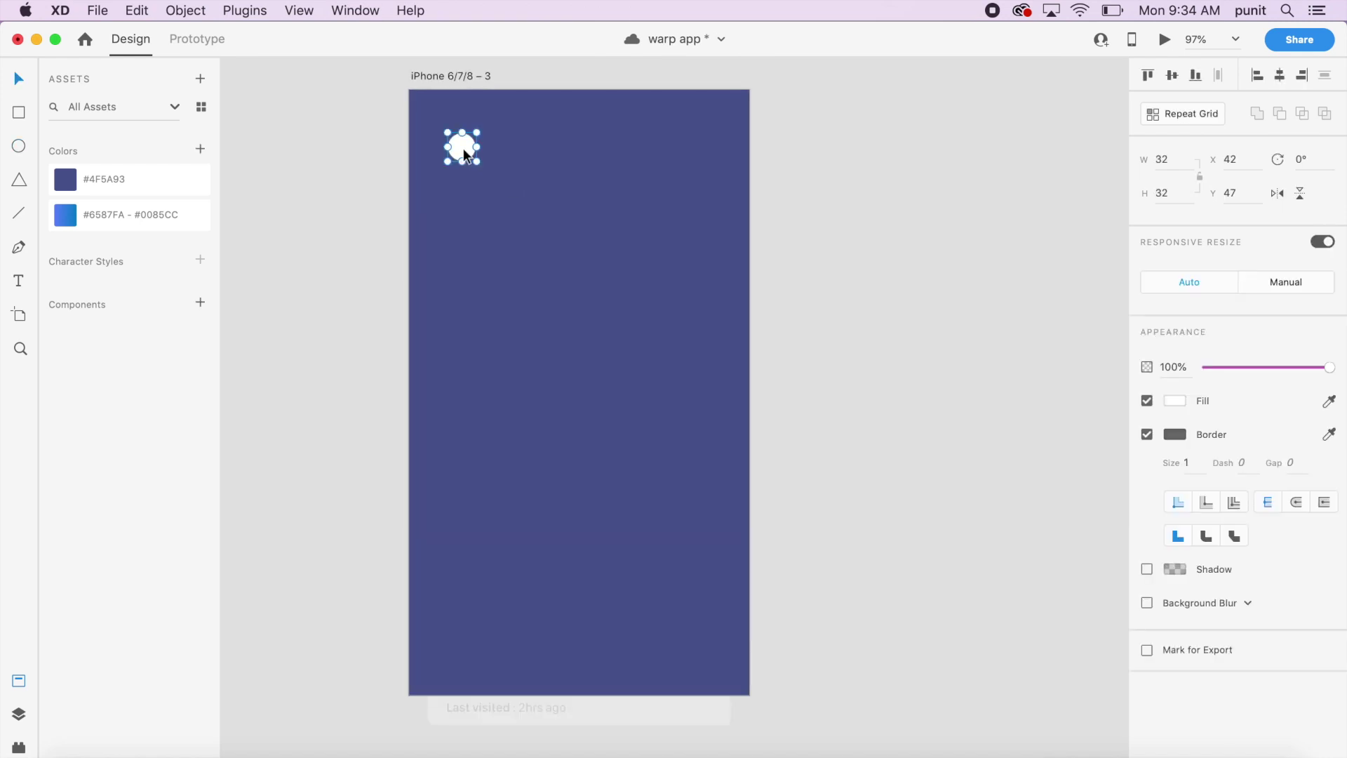
pyautogui.click(17, 713)
pyautogui.click(19, 746)
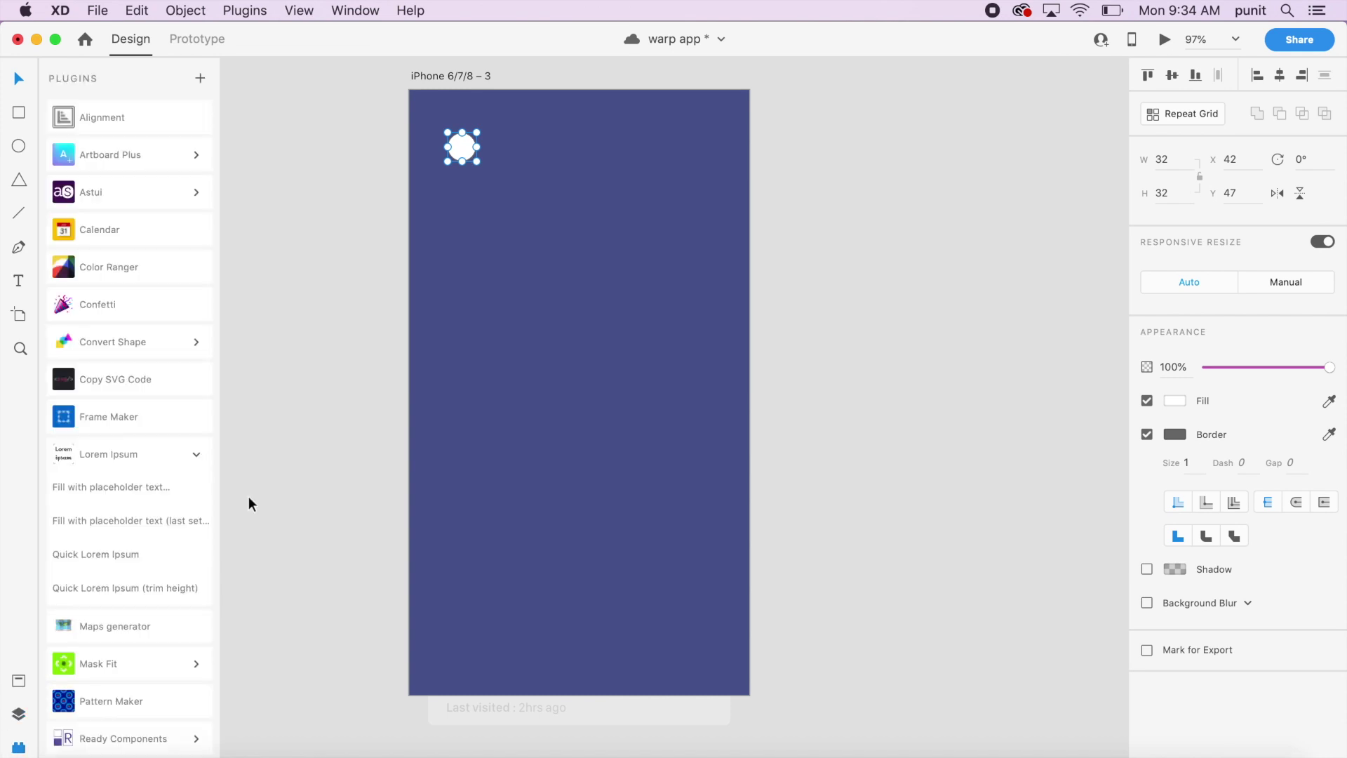
pyautogui.press('super+s')
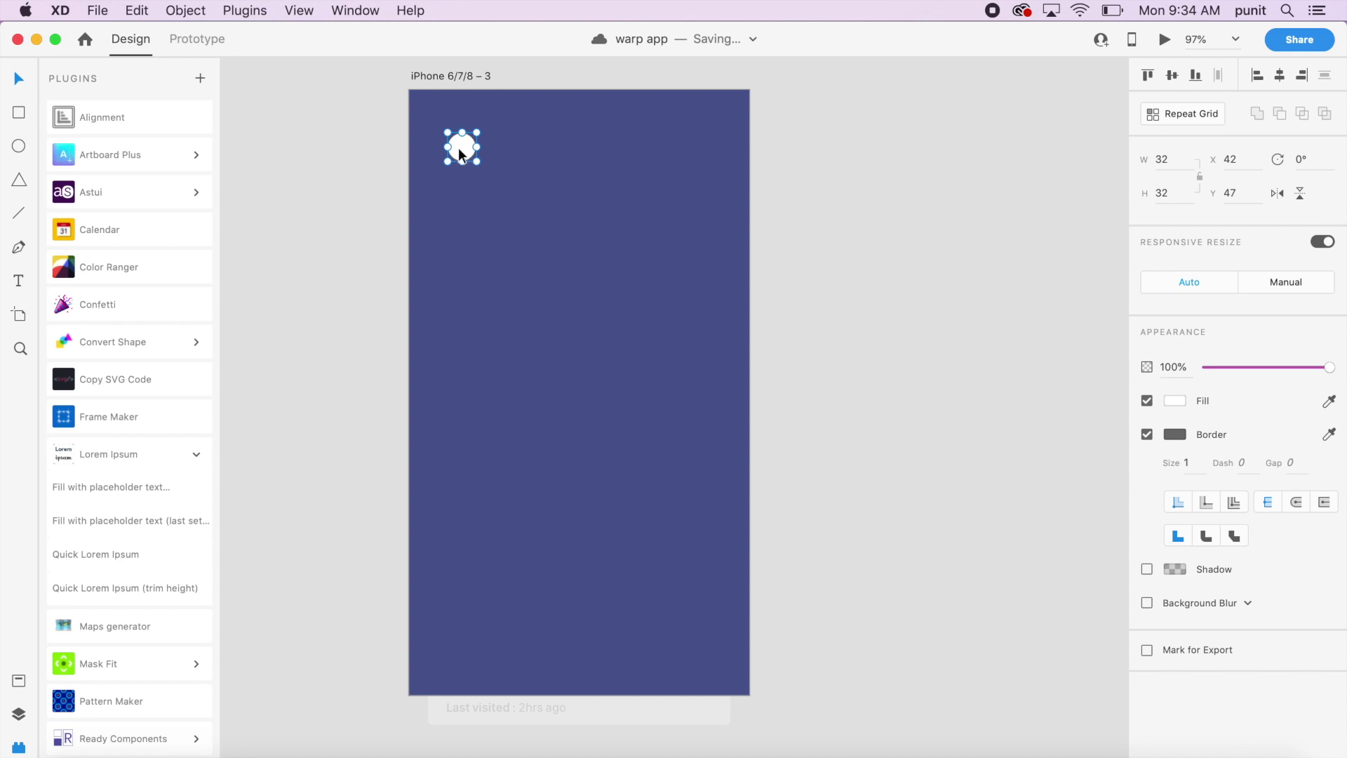
# - Nudge the white circle up 3 px to Y 44 and remove its border
pyautogui.press('Up')
pyautogui.press('Up')
pyautogui.press('Up')
pyautogui.click(1146, 435)
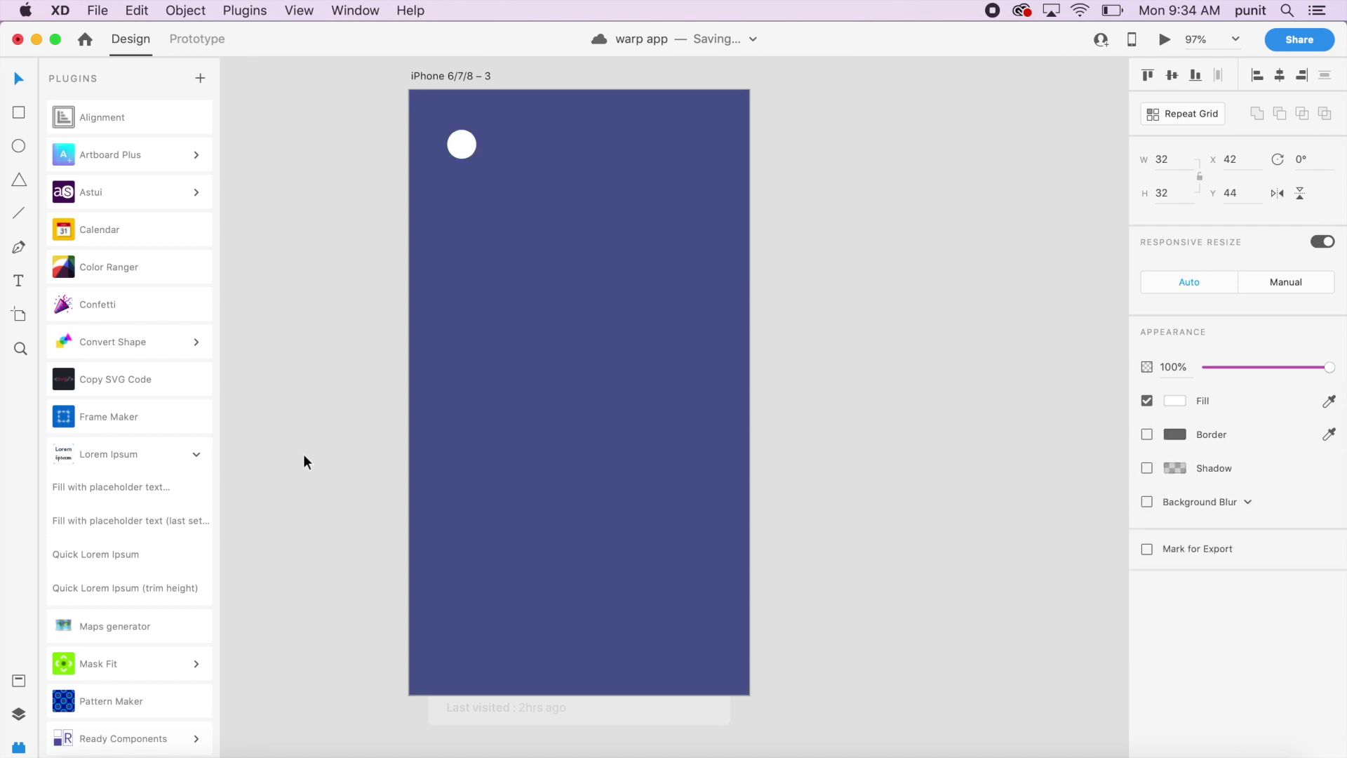
# - Run the Confetti plugin on the white circle with 12 columns, 15 rows and randomized scale from 50 to 100%
pyautogui.click(198, 456)
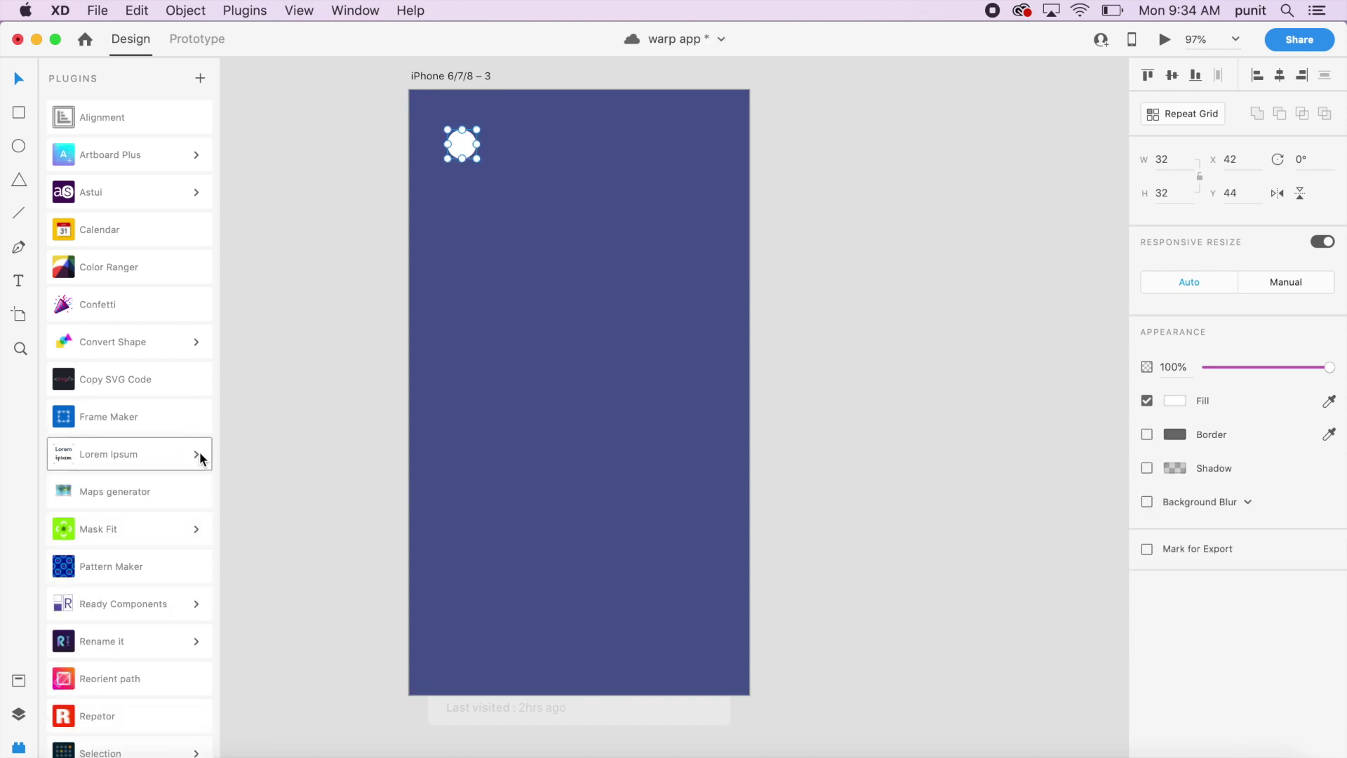
pyautogui.click(141, 301)
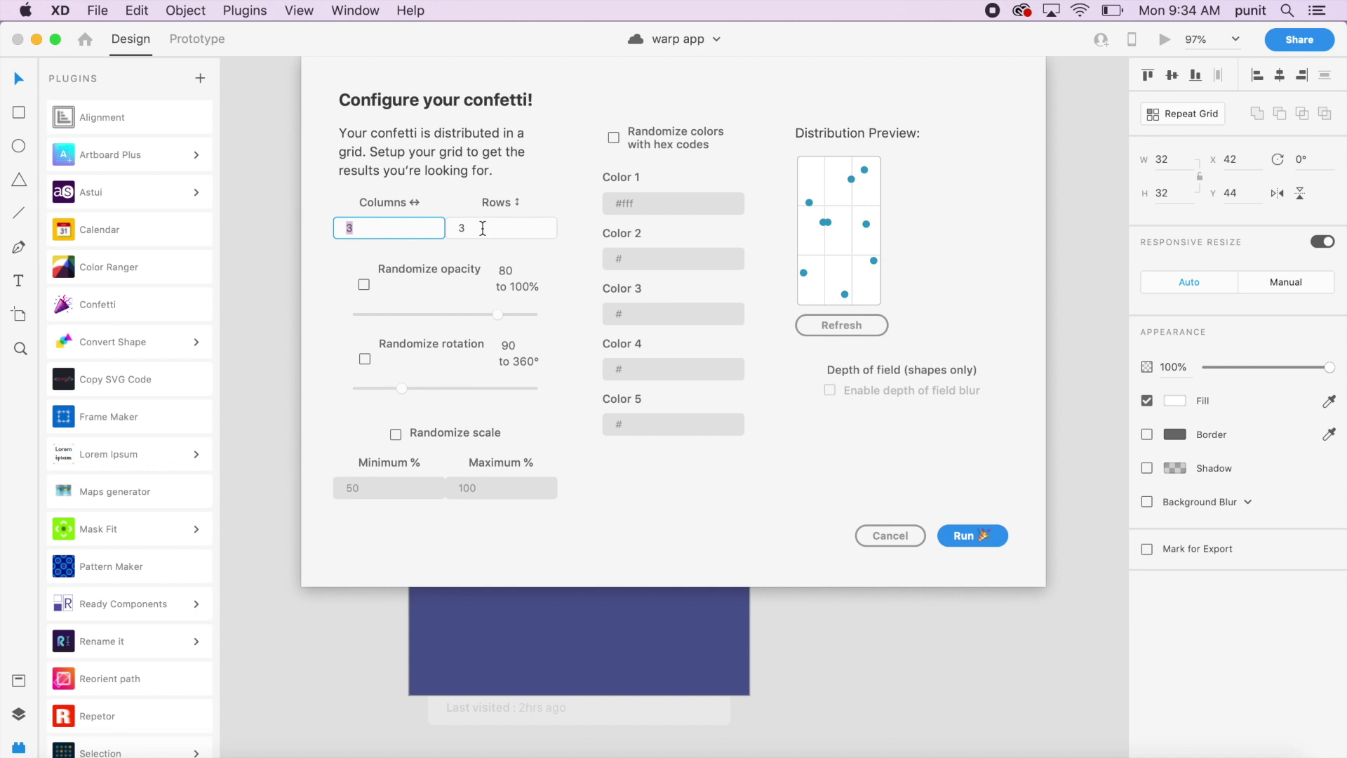
pyautogui.write('12')
pyautogui.press('Tab')
pyautogui.write('12')
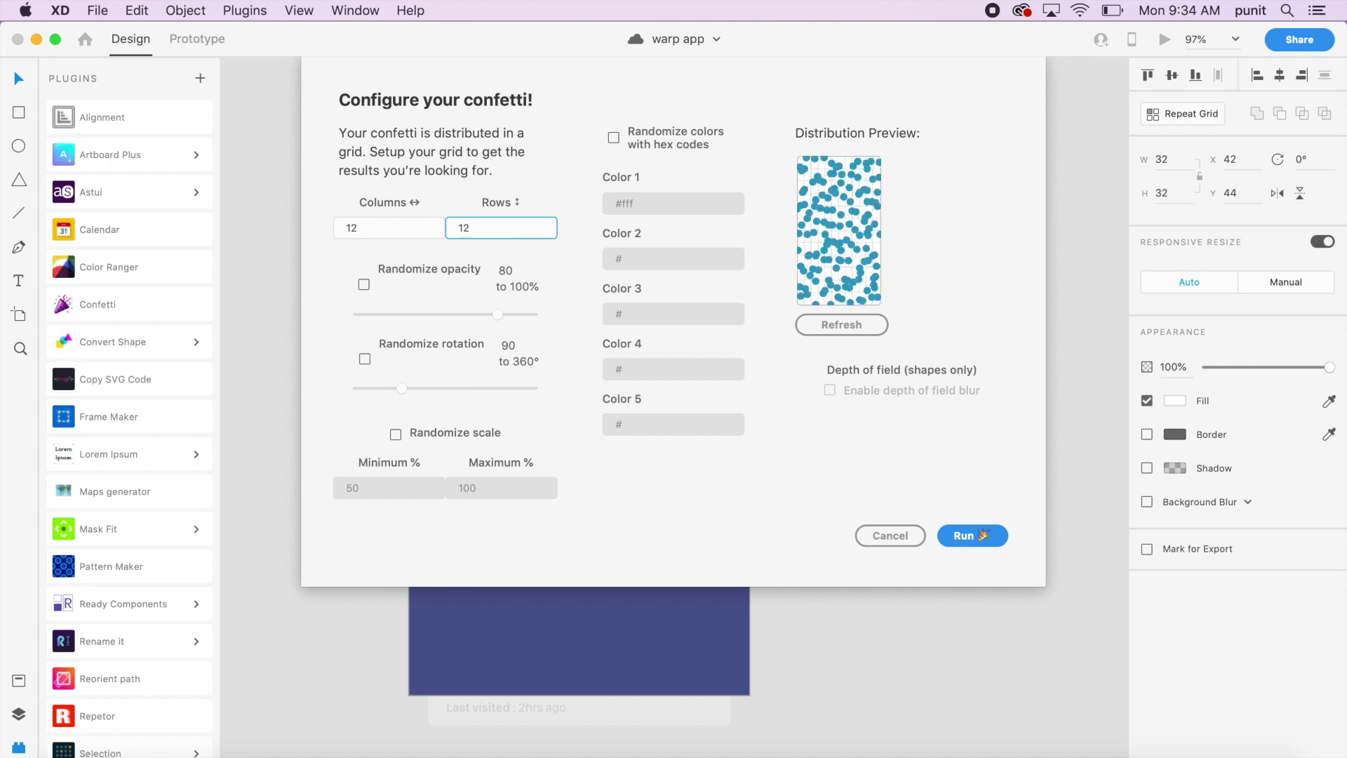
pyautogui.press('BackSpace')
pyautogui.write('5')
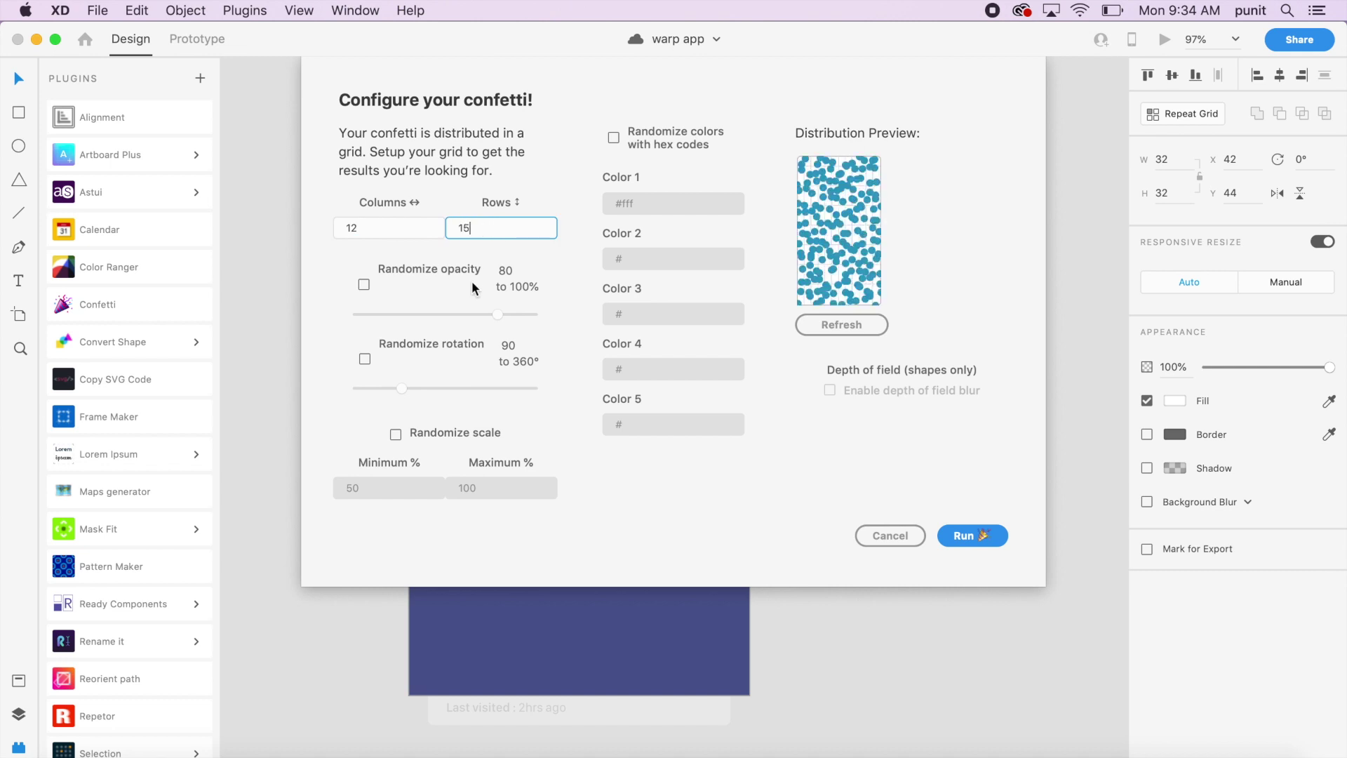
pyautogui.click(407, 430)
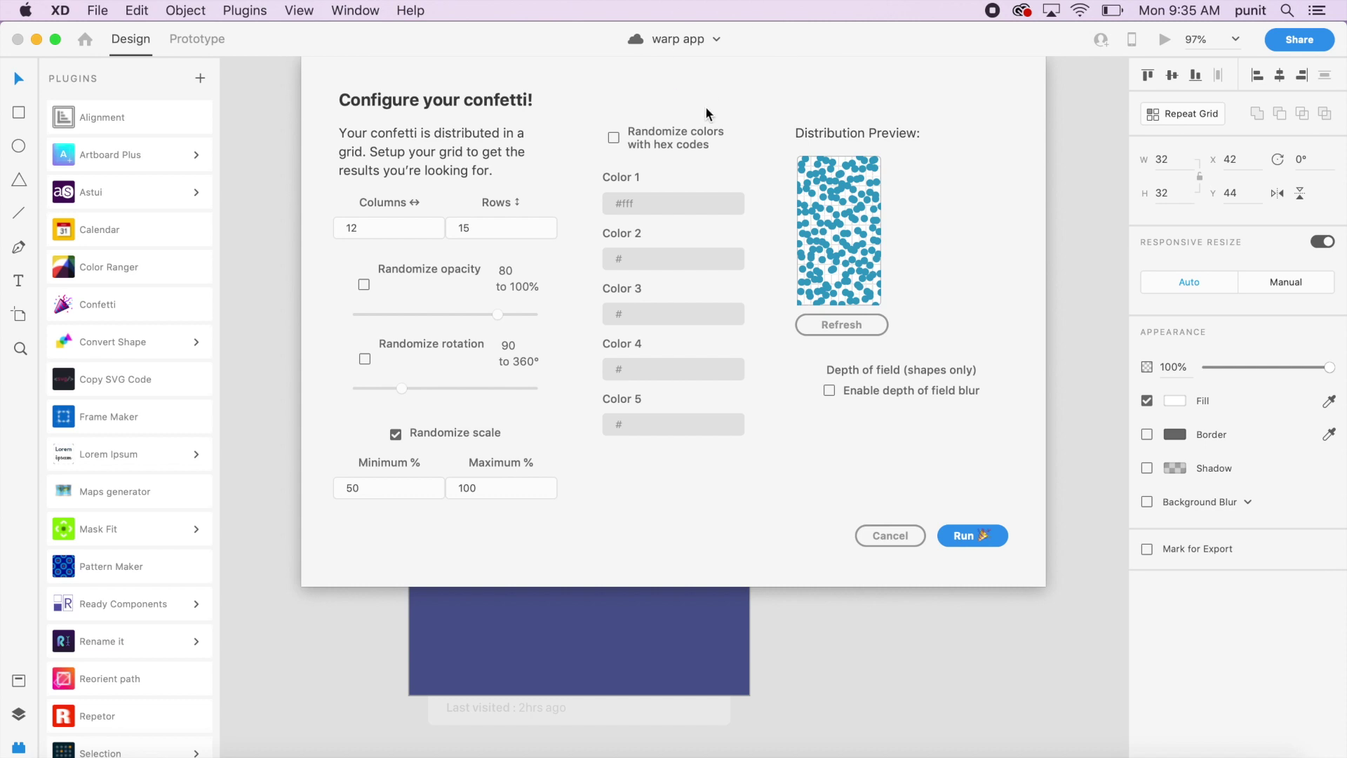
pyautogui.click(978, 535)
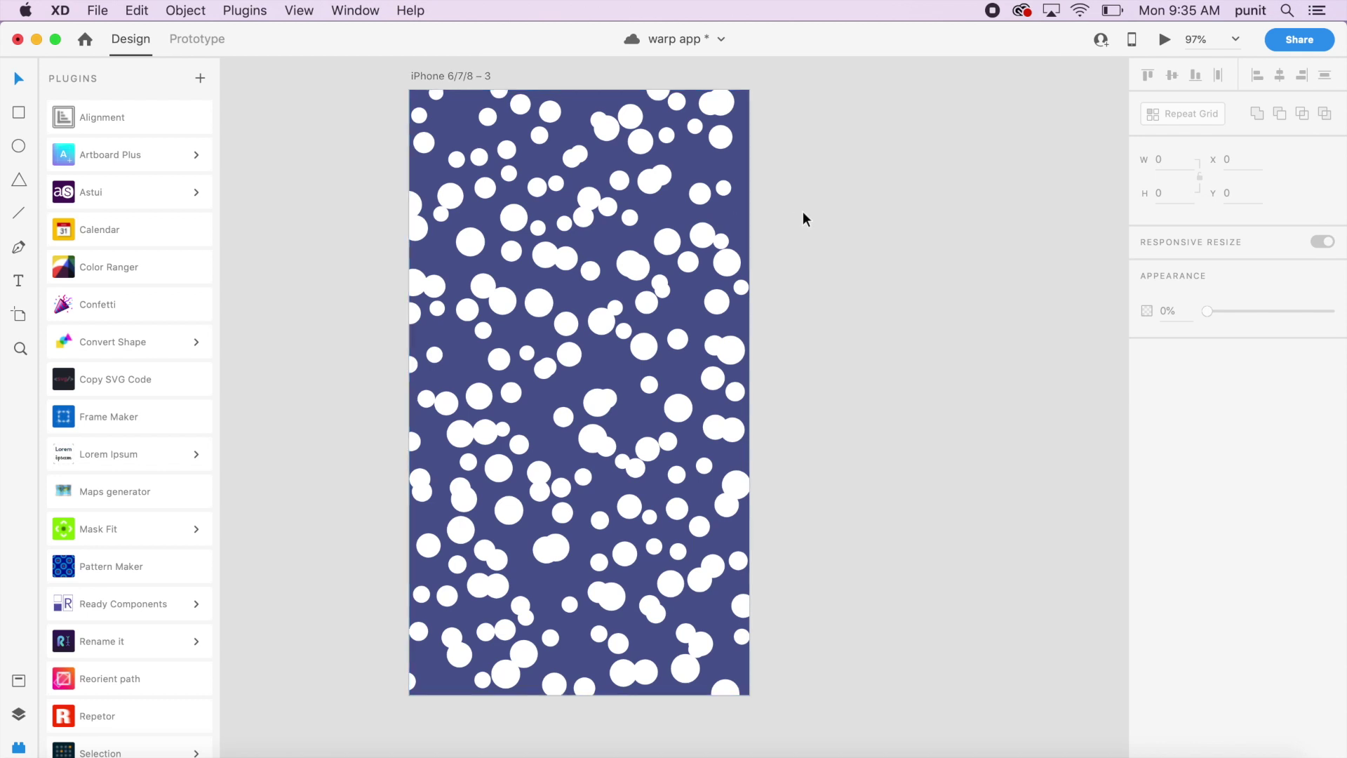
# - Select all the confetti circle layers of iPhone 6/7/8 – 3, from Ellipse 147 through Ellipse 326
pyautogui.click(731, 217)
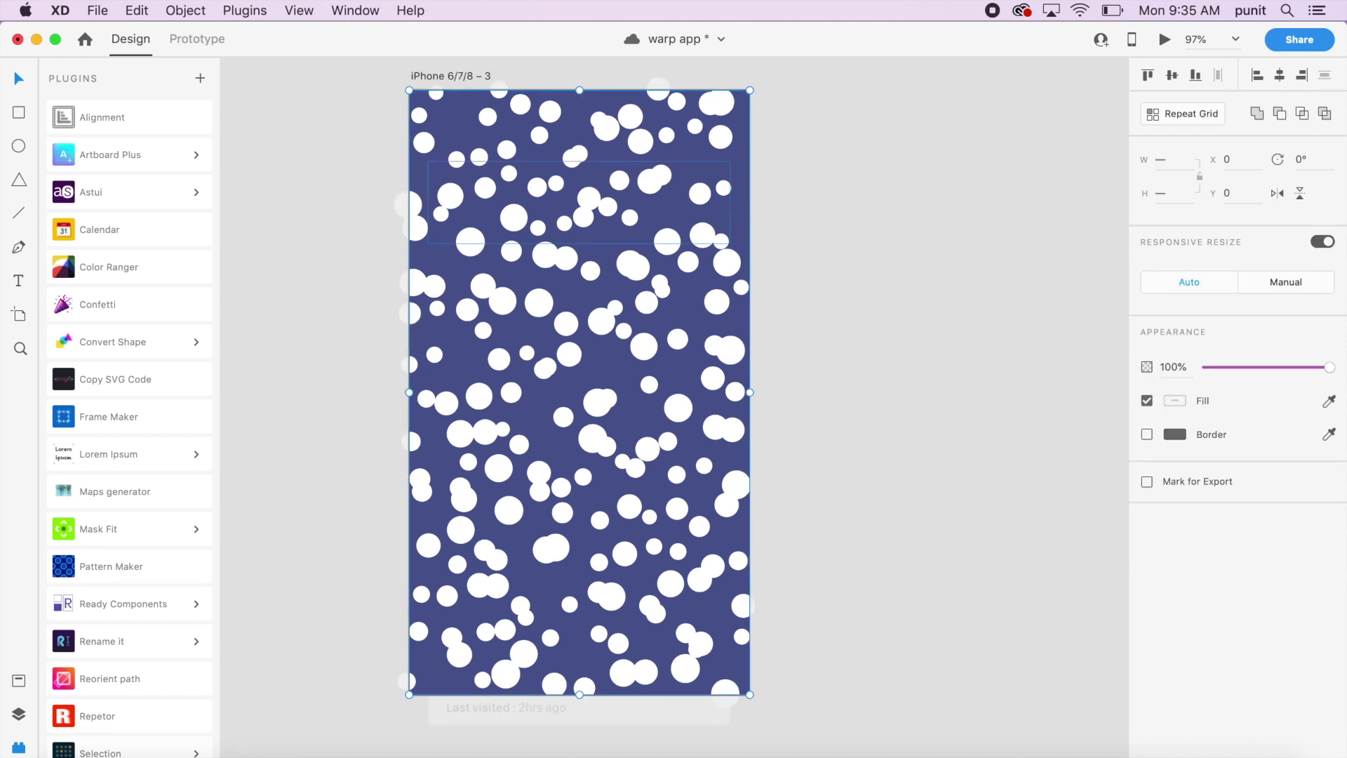
pyautogui.click(19, 713)
pyautogui.scroll(-1, 107, 539)
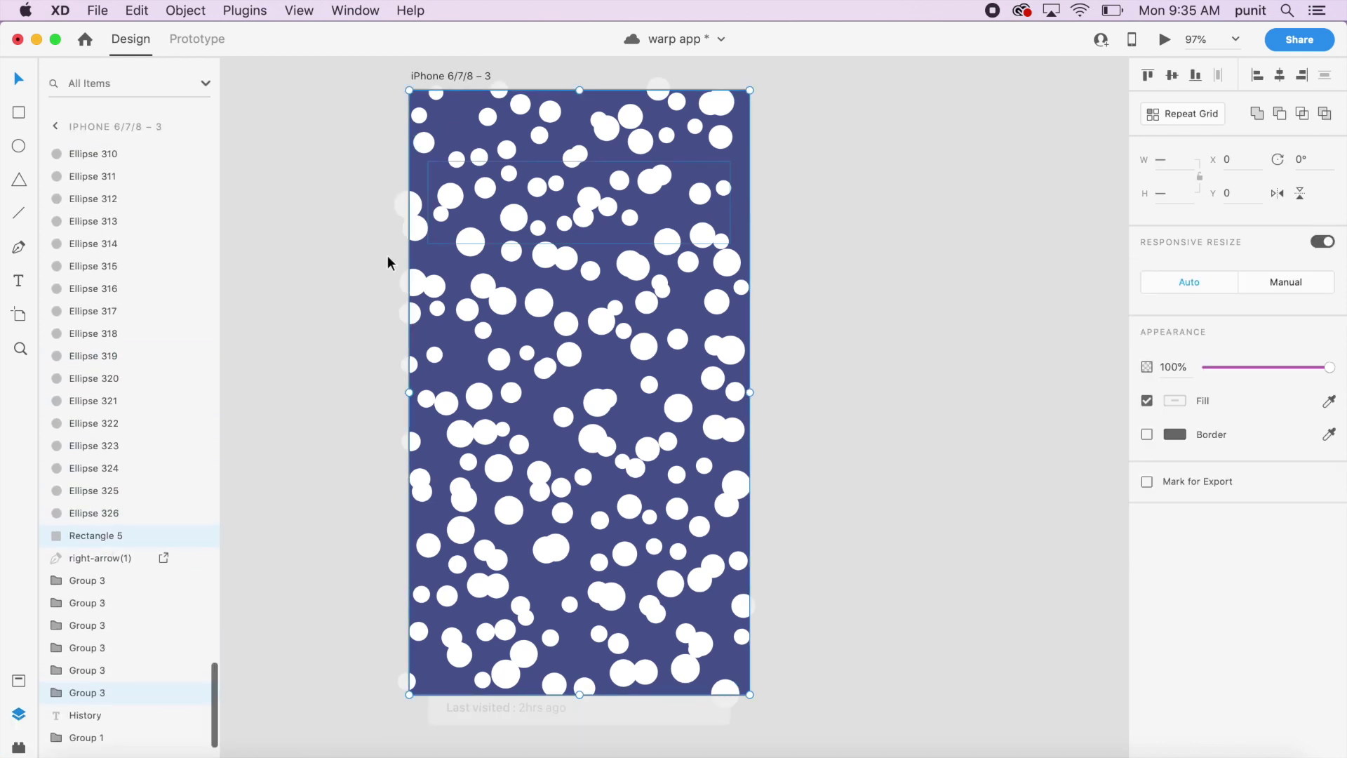
pyautogui.scroll(15, 149, 334)
pyautogui.scroll(10, 148, 332)
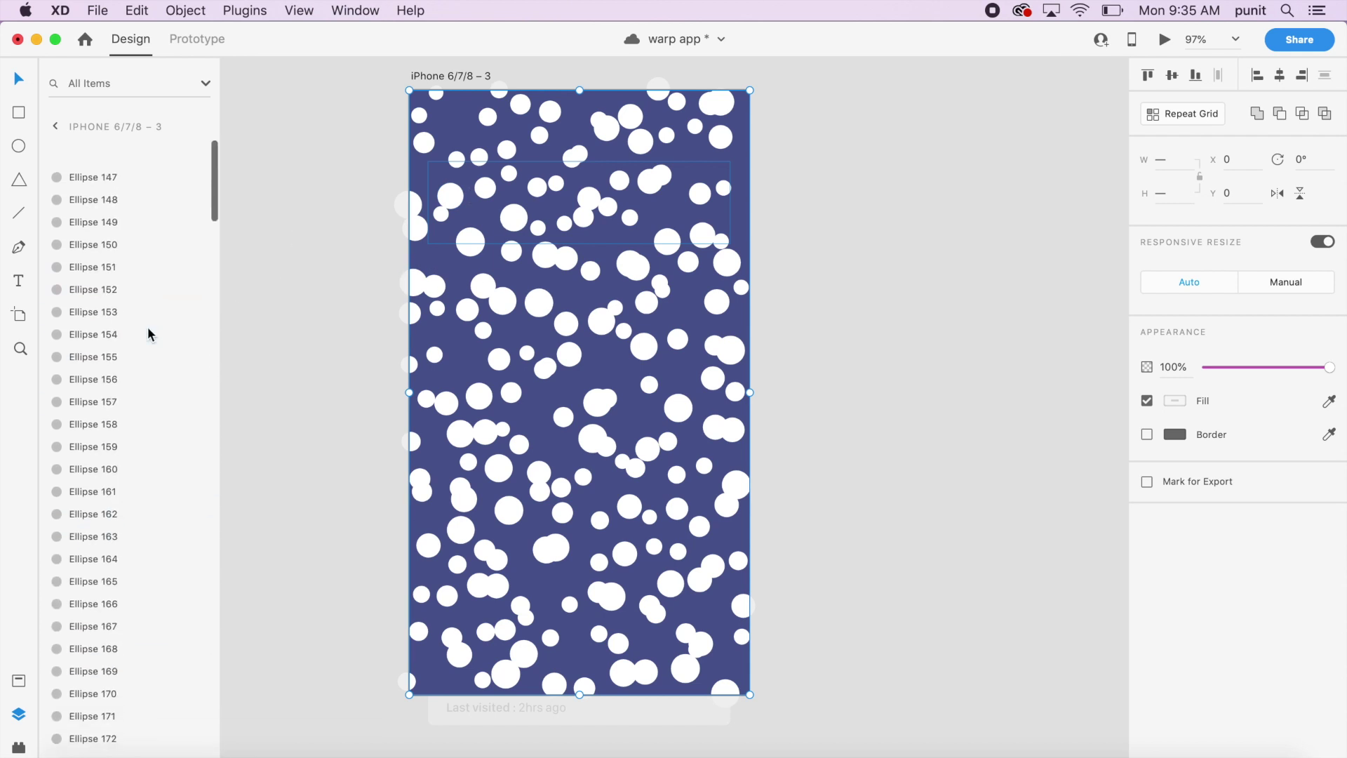
pyautogui.click(118, 160)
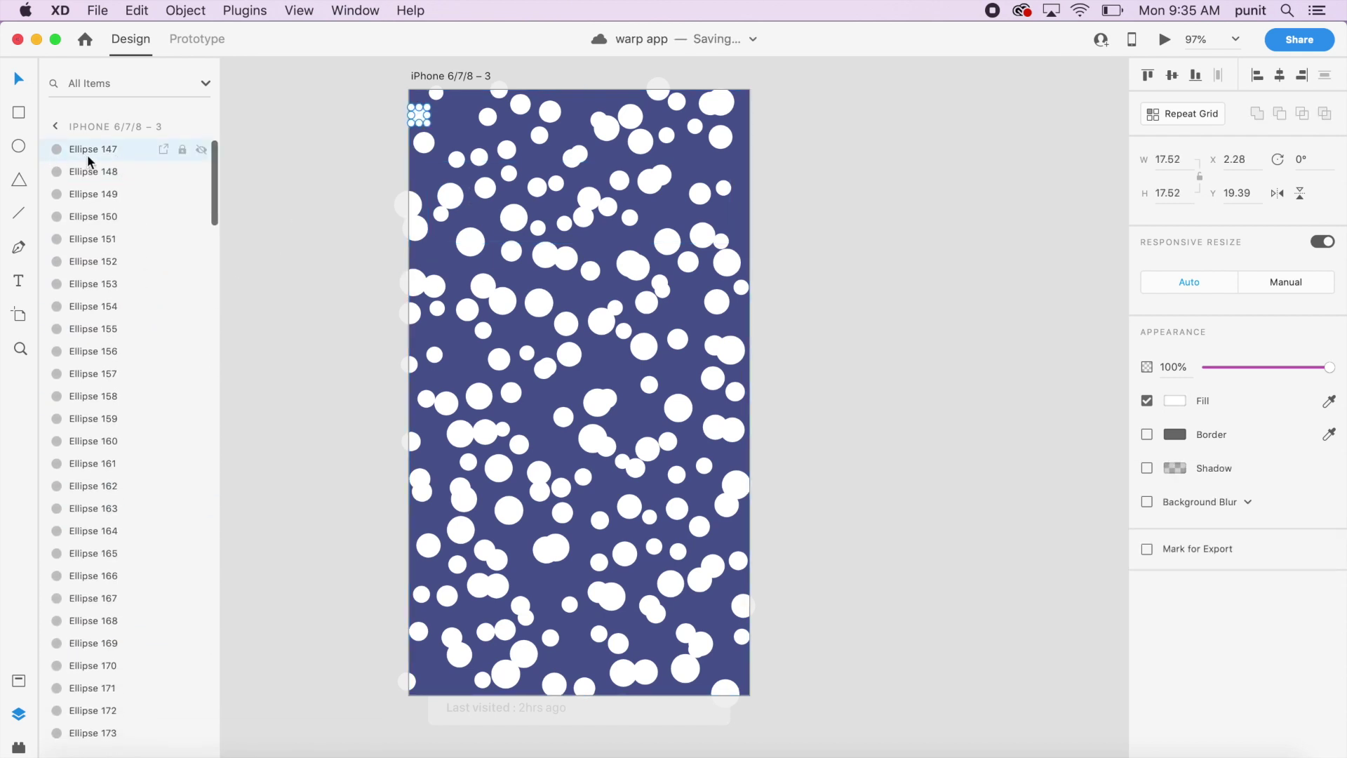
pyautogui.scroll(-14, 136, 307)
pyautogui.scroll(-18, 137, 309)
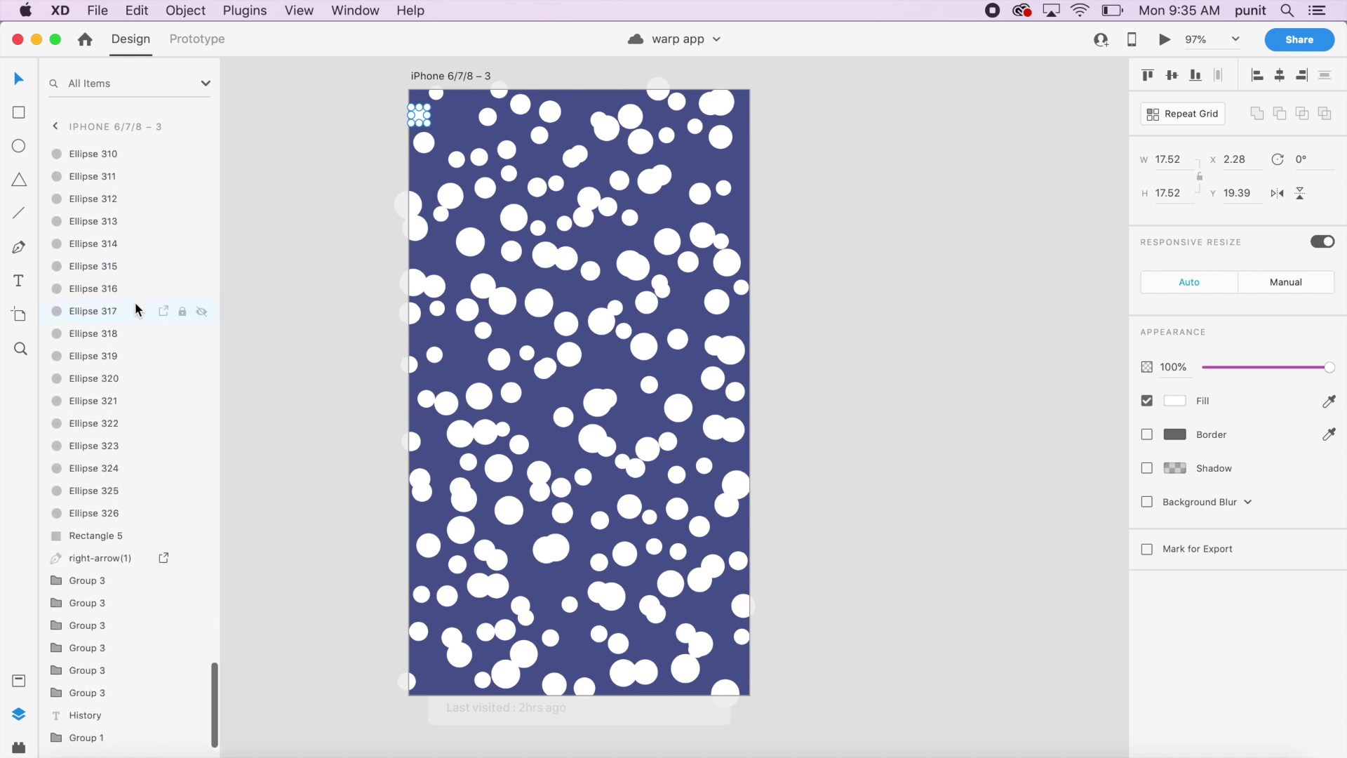
pyautogui.keyDown('shift'); pyautogui.click(111, 519); pyautogui.keyUp('shift')
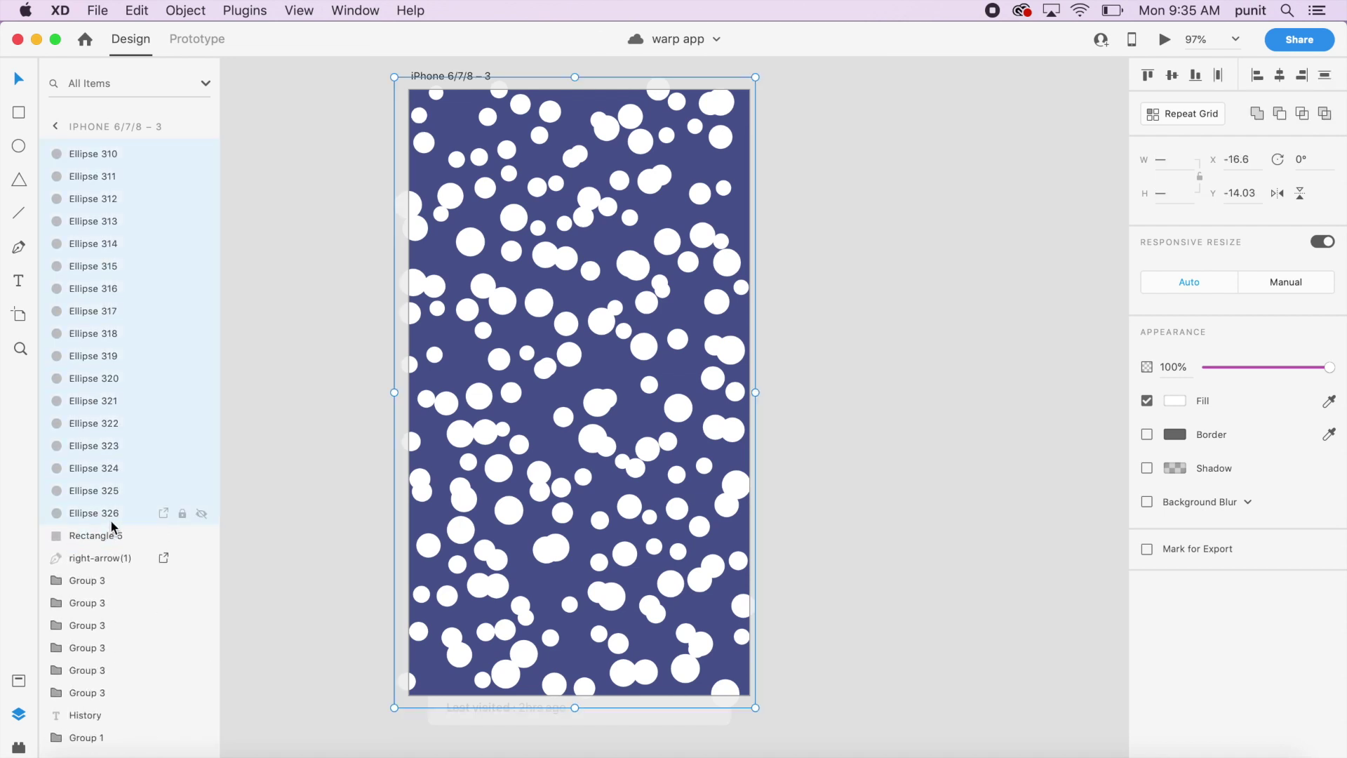
pyautogui.scroll(20, 137, 213)
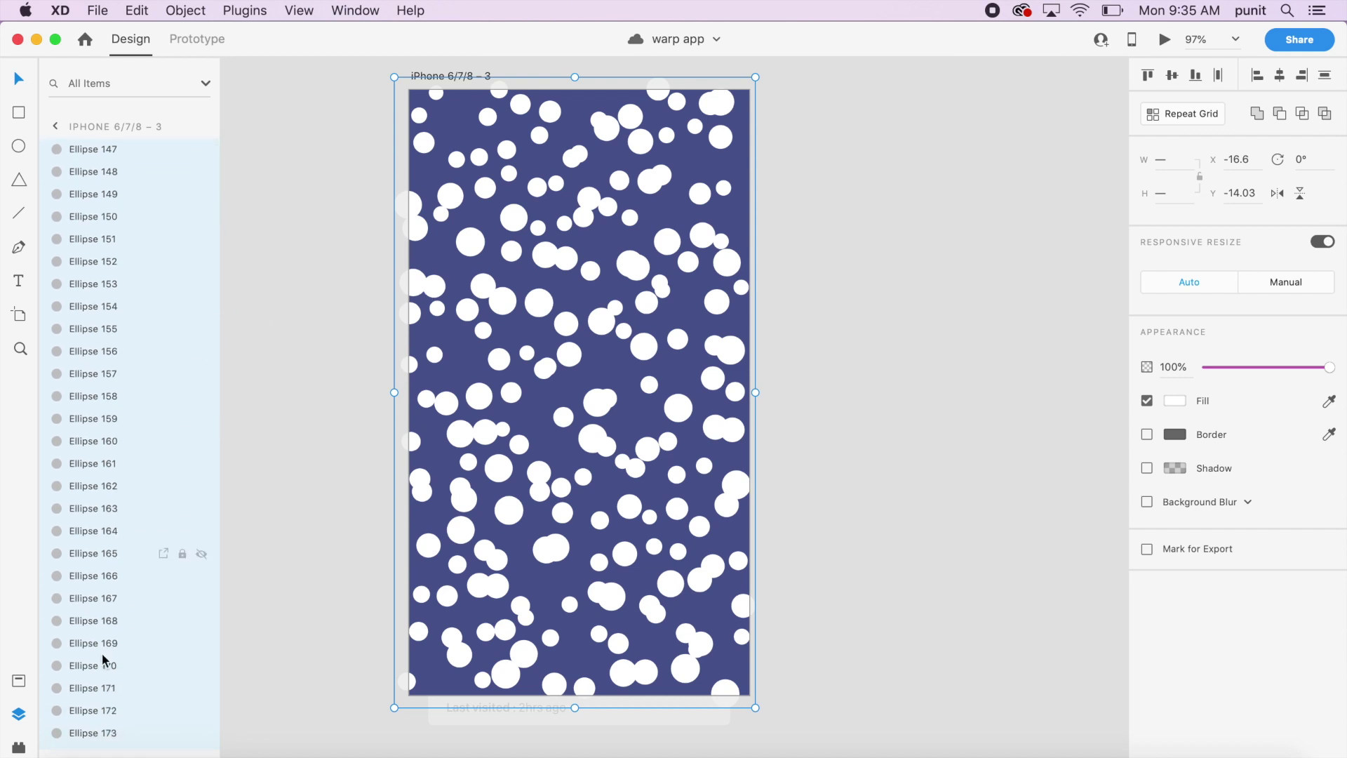
# - Rename the selected circle layers with the Rename it plugin as an ascending number sequence (%n) starting from 1
pyautogui.click(19, 747)
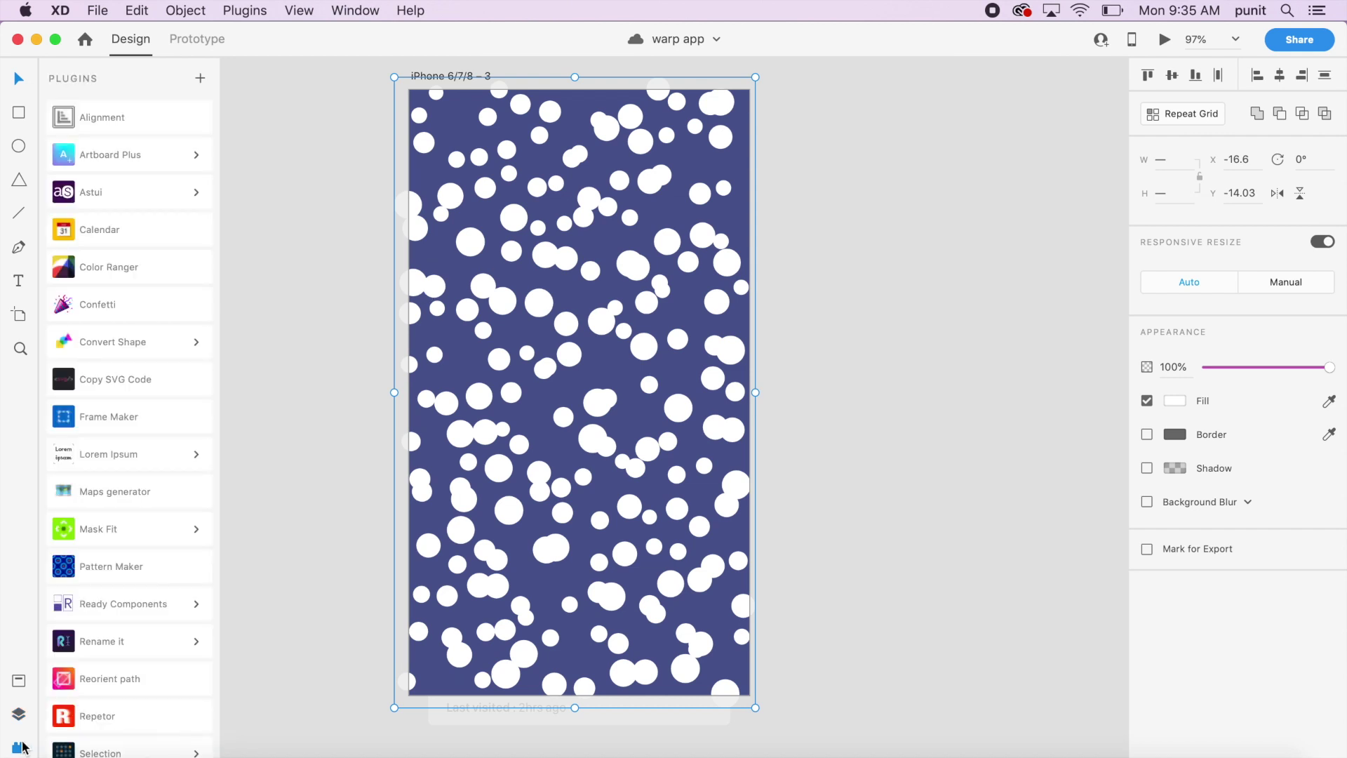
pyautogui.scroll(-5, 156, 342)
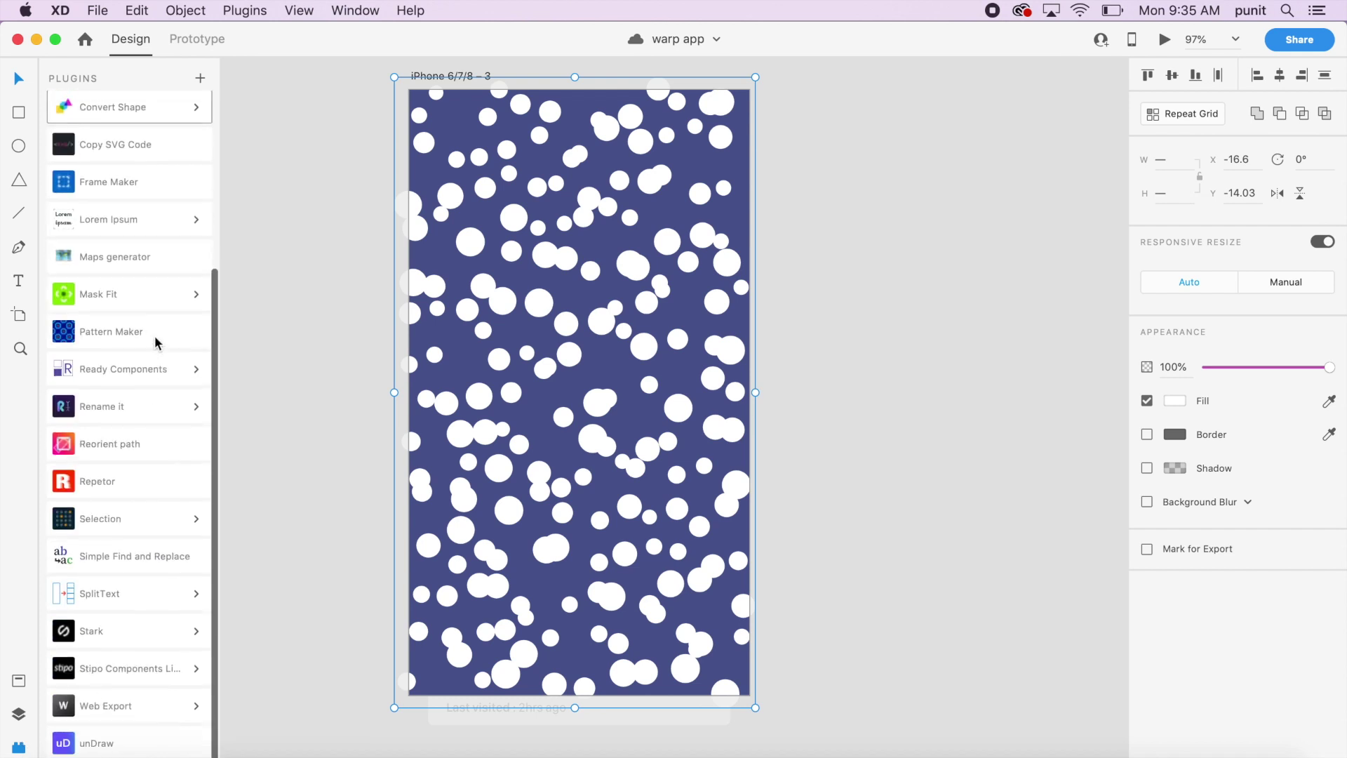
pyautogui.click(180, 421)
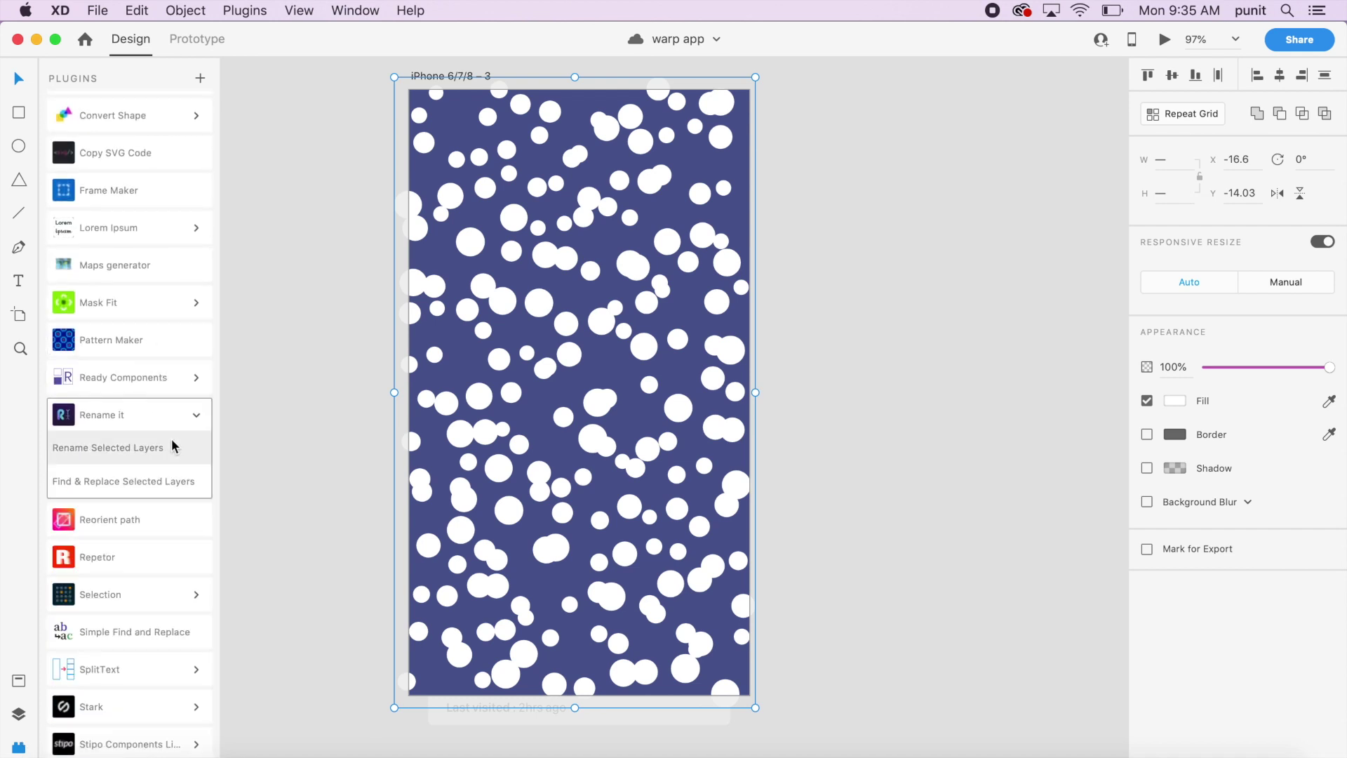
pyautogui.click(175, 440)
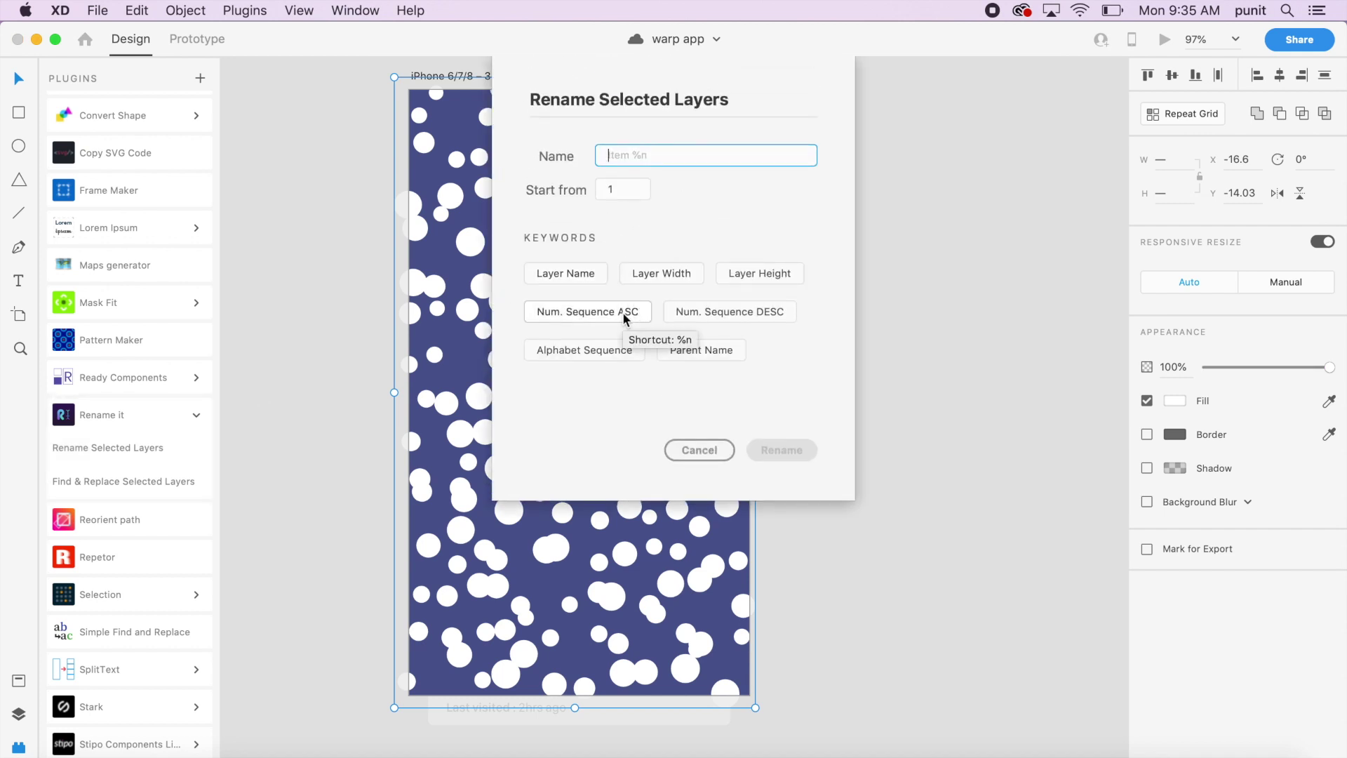
pyautogui.click(622, 311)
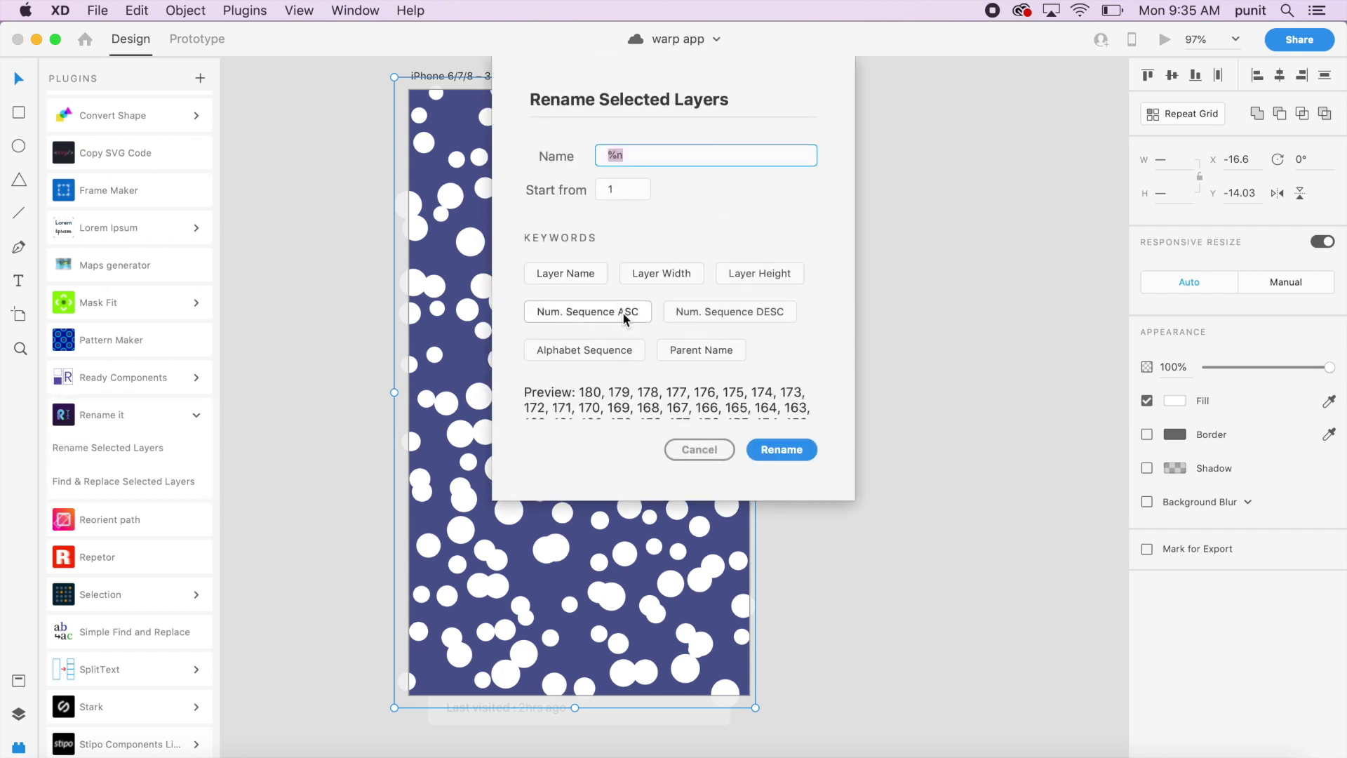
pyautogui.click(790, 452)
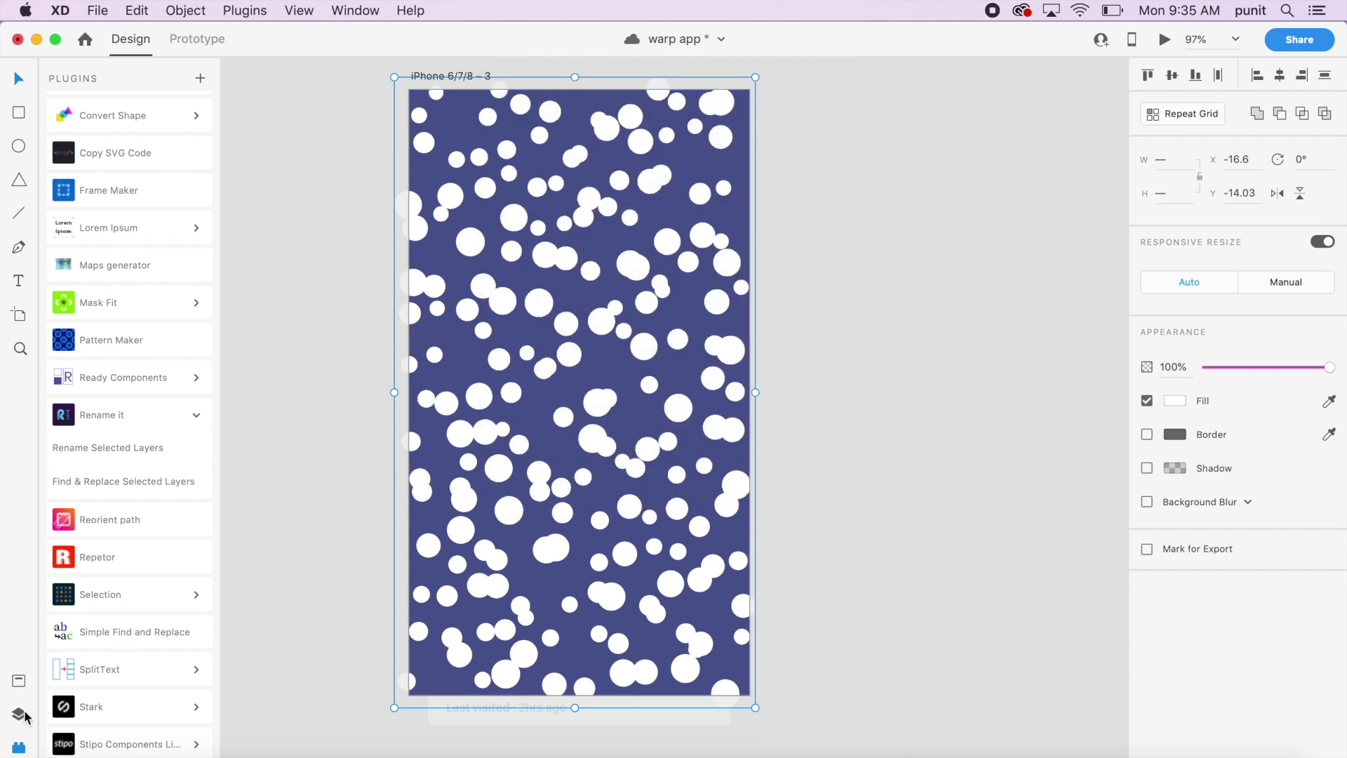
pyautogui.click(20, 713)
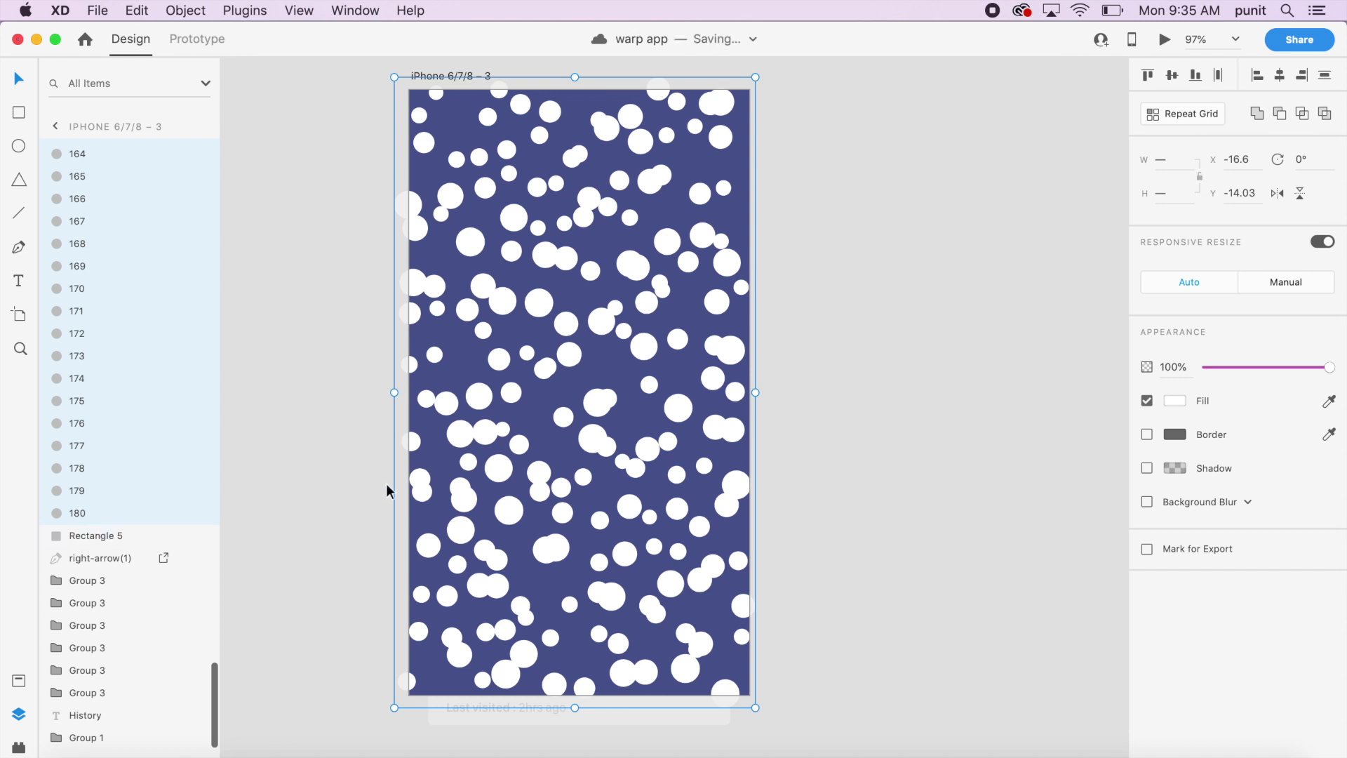
# - Select circle layers 1 through 180 on iPhone 6/7/8 – 3, combine them with the Add boolean operation, and save the document
pyautogui.click(818, 372)
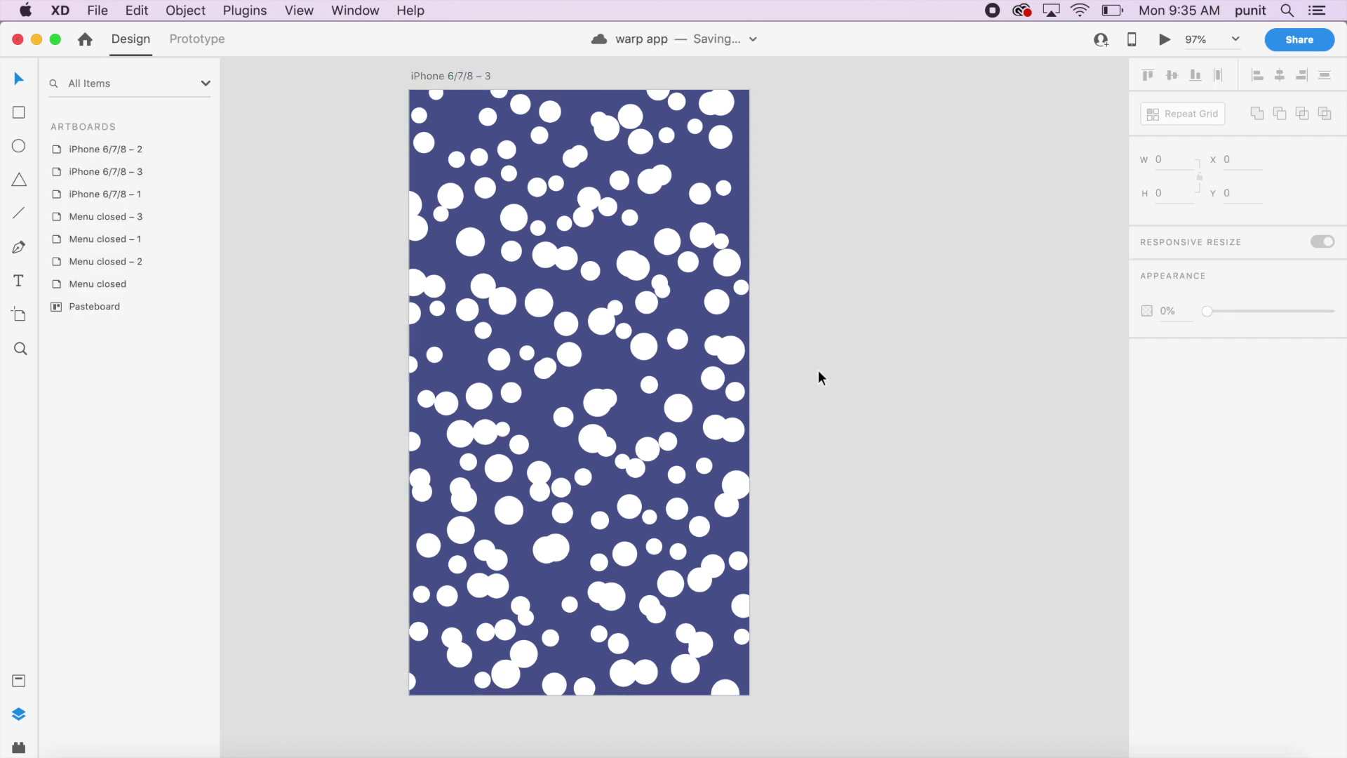
pyautogui.click(634, 266)
pyautogui.scroll(20, 98, 598)
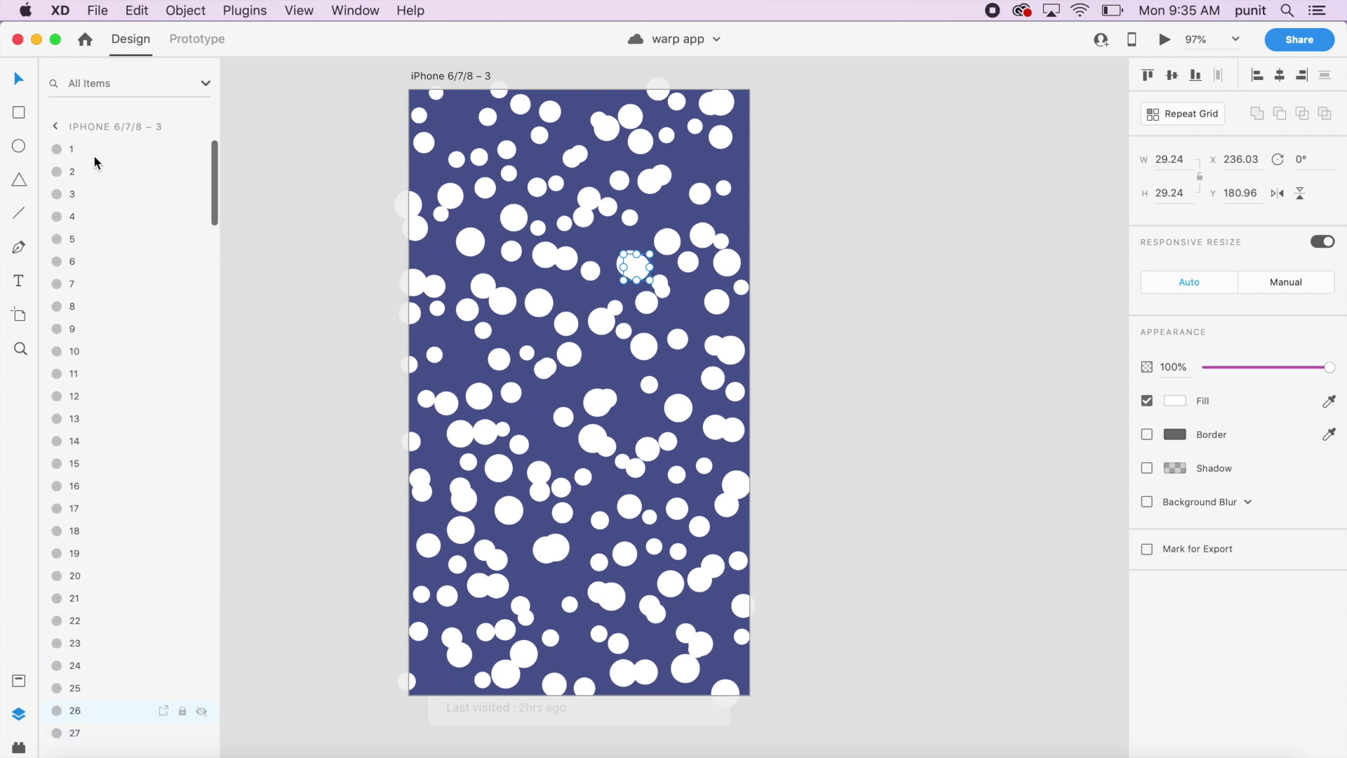
pyautogui.click(91, 149)
pyautogui.scroll(-20, 91, 406)
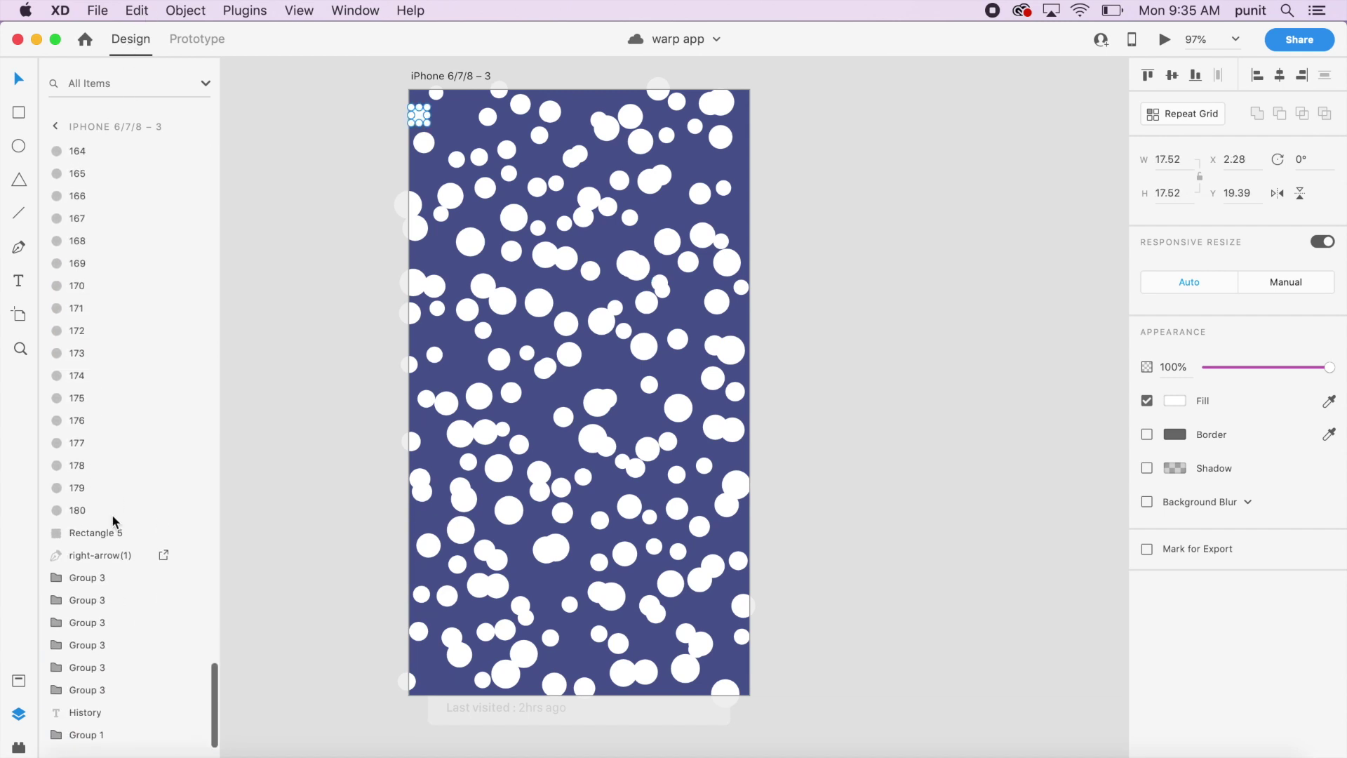
pyautogui.keyDown('shift'); pyautogui.click(85, 511); pyautogui.keyUp('shift')
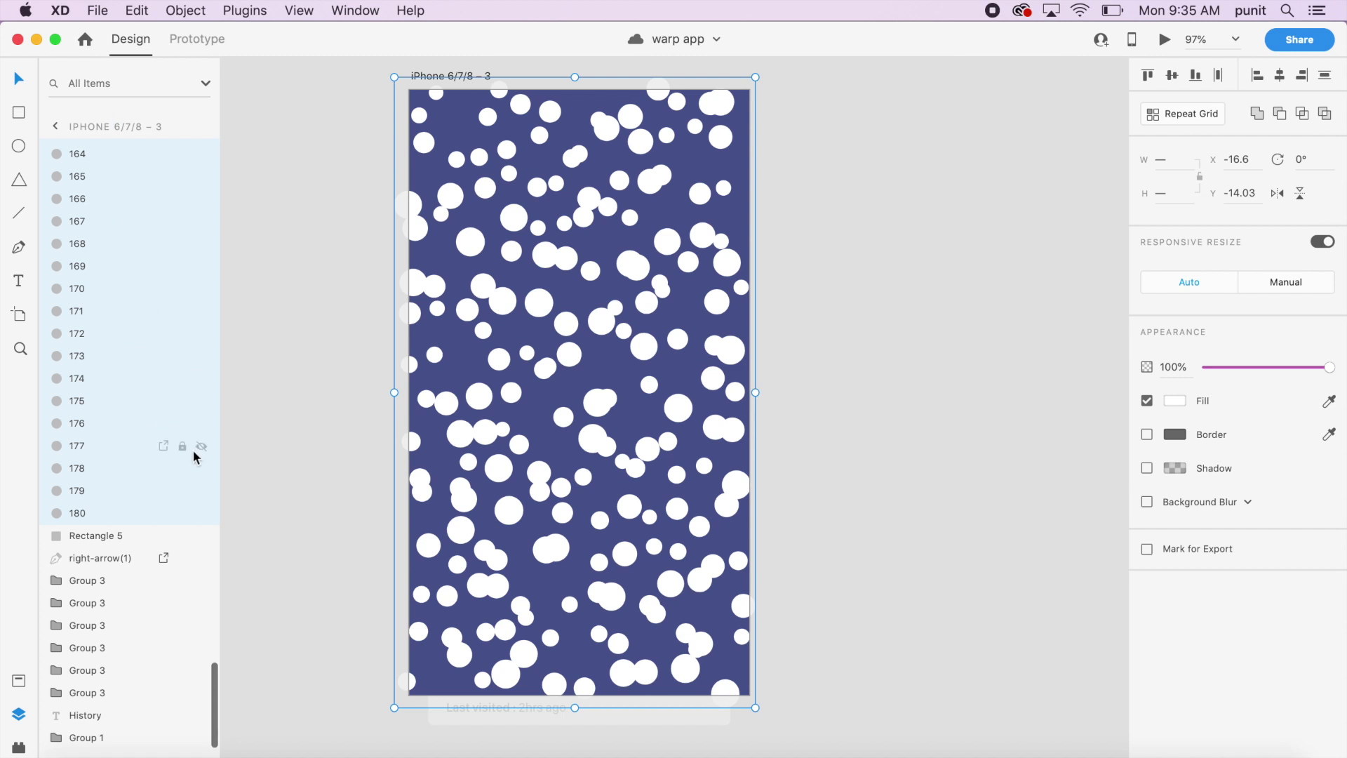
pyautogui.click(1257, 114)
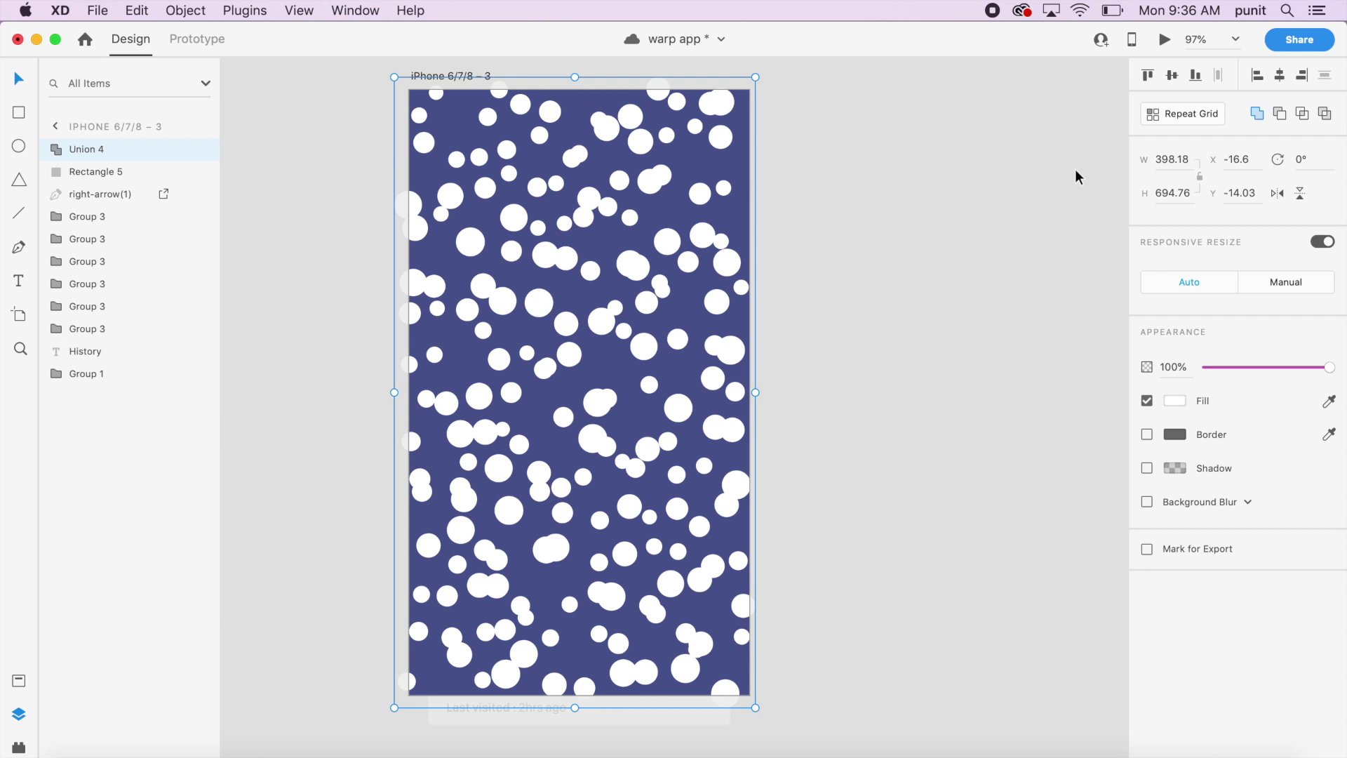
pyautogui.press('super+s')
# - Try to mask Rectangle 5 with the combined circle shape on iPhone 6/7/8 – 3
pyautogui.keyDown('shift'); pyautogui.click(740, 162); pyautogui.keyUp('shift')
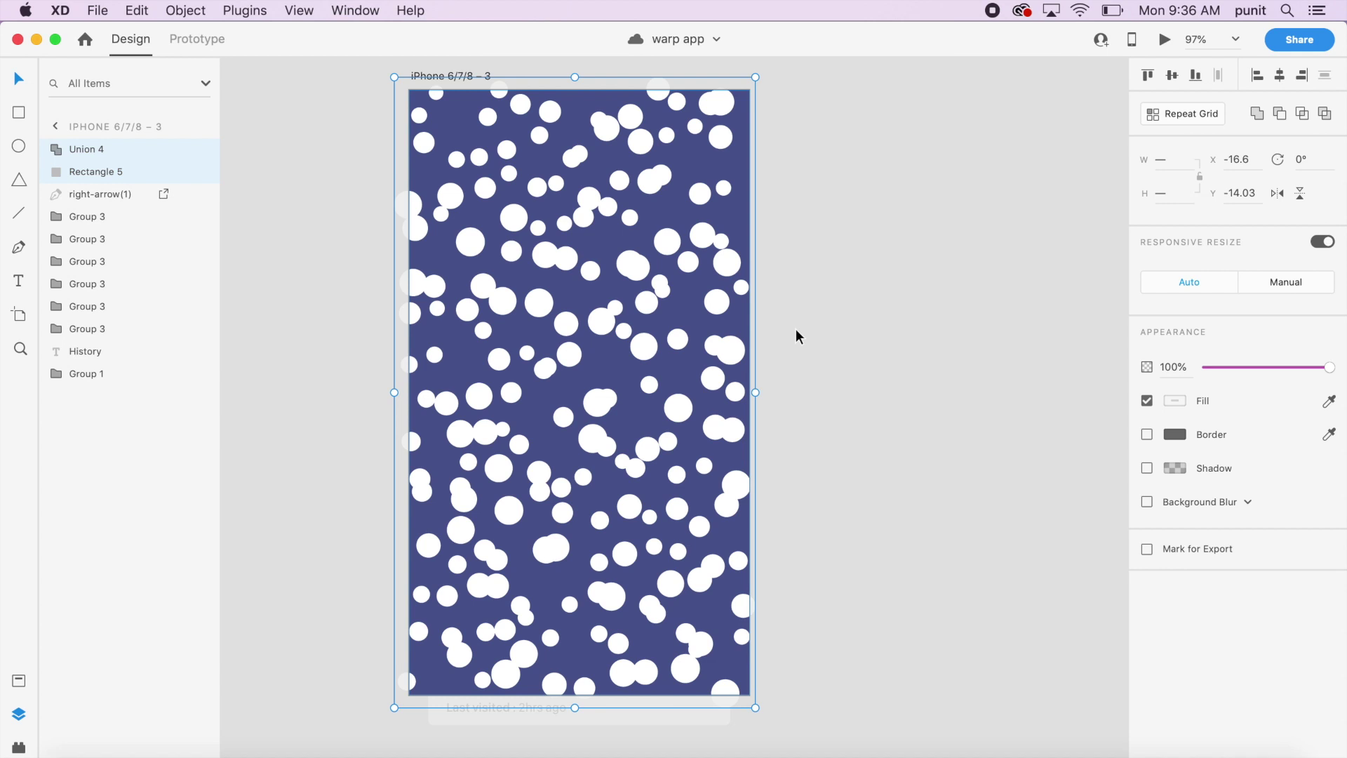
pyautogui.press('super+shift+m')
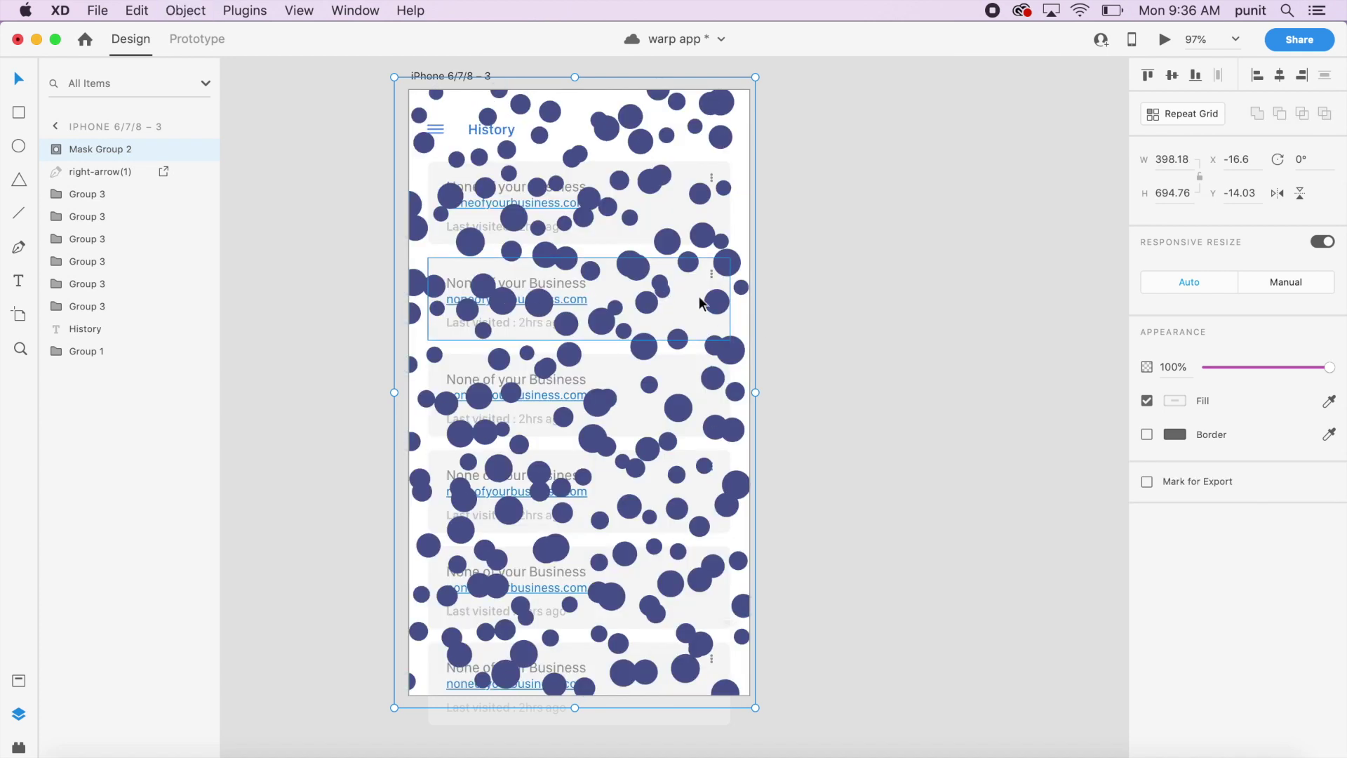
pyautogui.press('super+s')
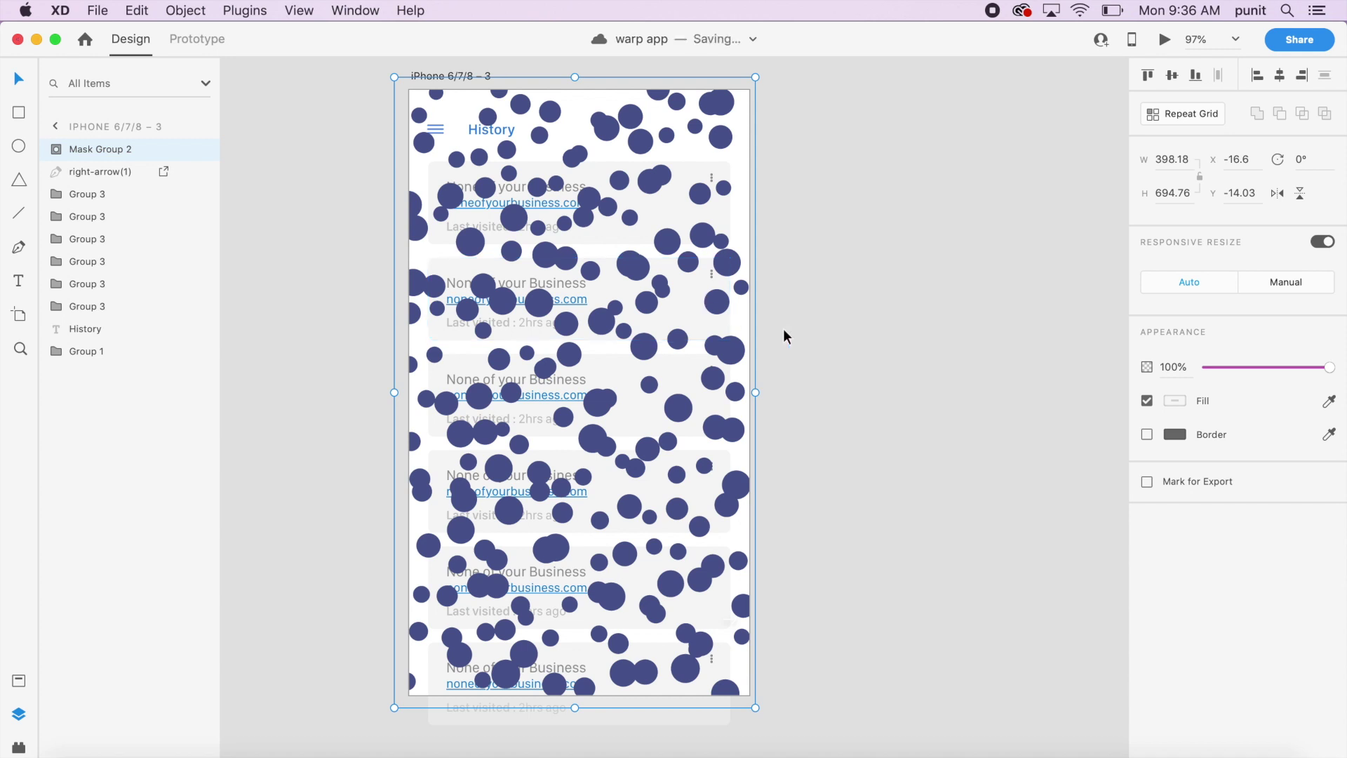
pyautogui.press('super+z')
pyautogui.click(831, 344)
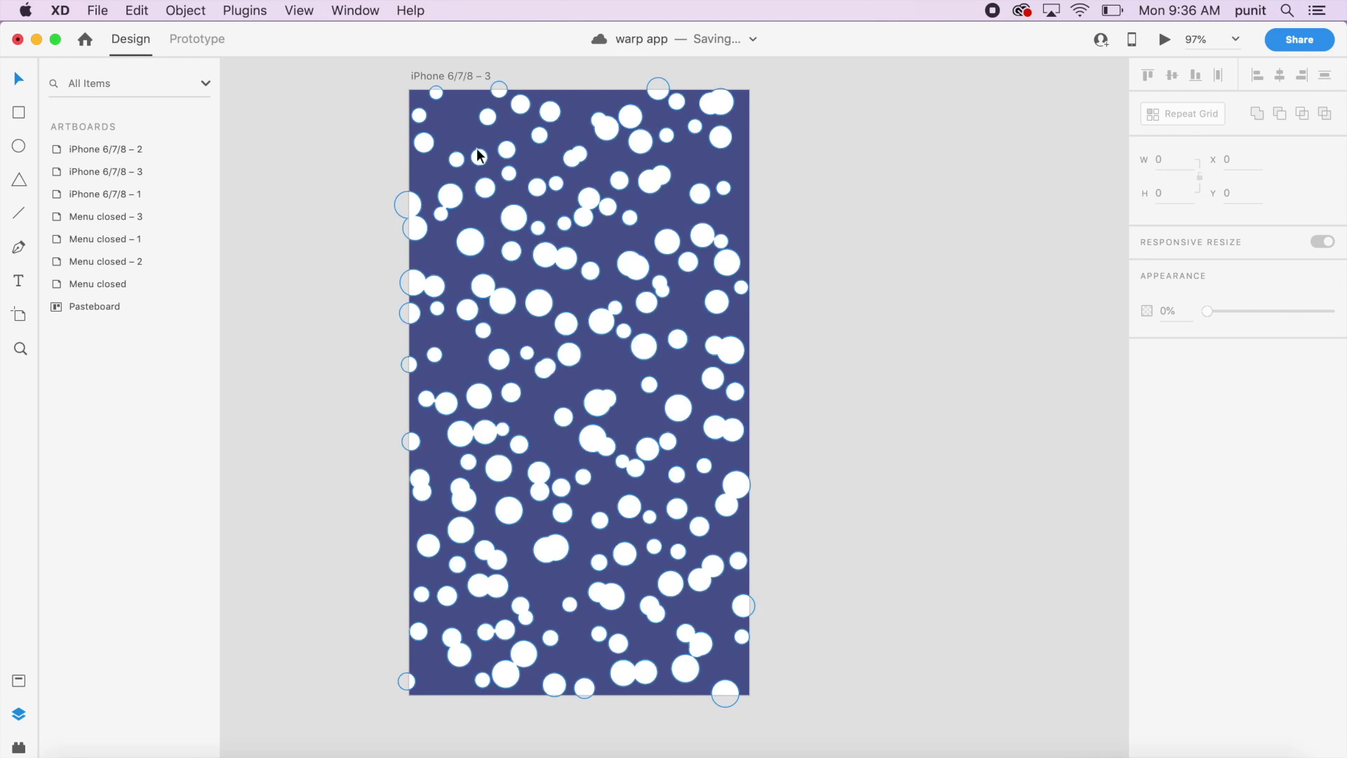
# - Copy the Lorem ipsum paragraph from iPhone 6/7/8 – 2 into iPhone 6/7/8 – 3 and group it with Rectangle 5
pyautogui.scroll(-3, 477, 190)
pyautogui.scroll(5, 477, 191)
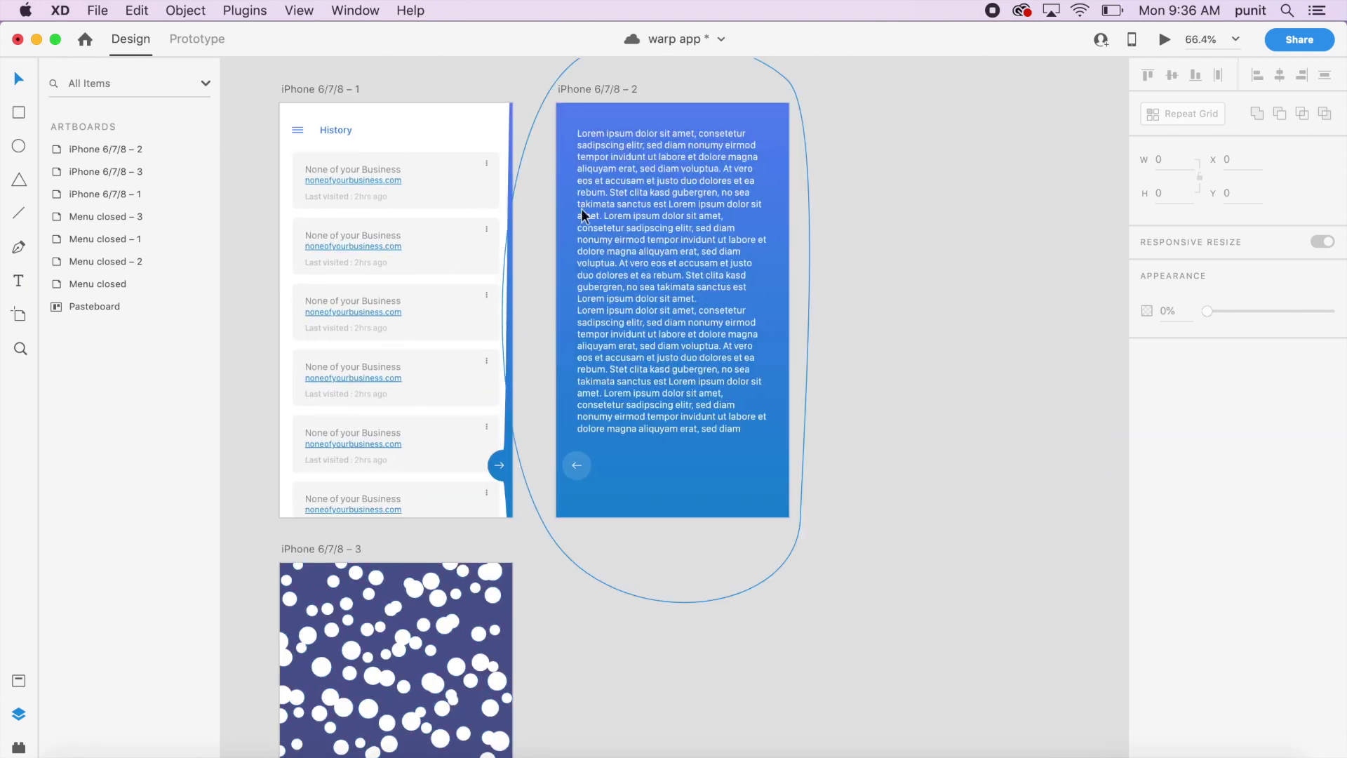
pyautogui.click(651, 380)
pyautogui.scroll(-5, 651, 380)
pyautogui.scroll(3, 651, 380)
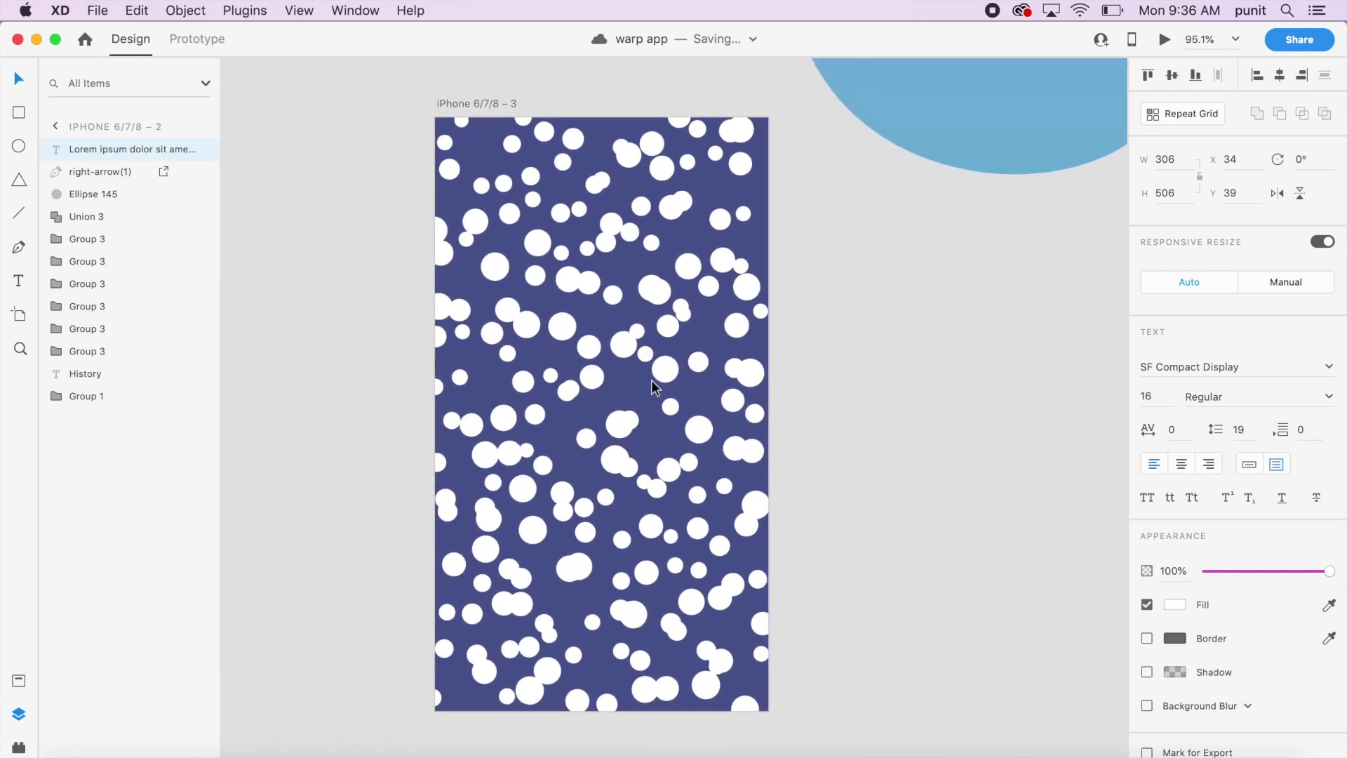
pyautogui.click(651, 380)
pyautogui.press('super+v')
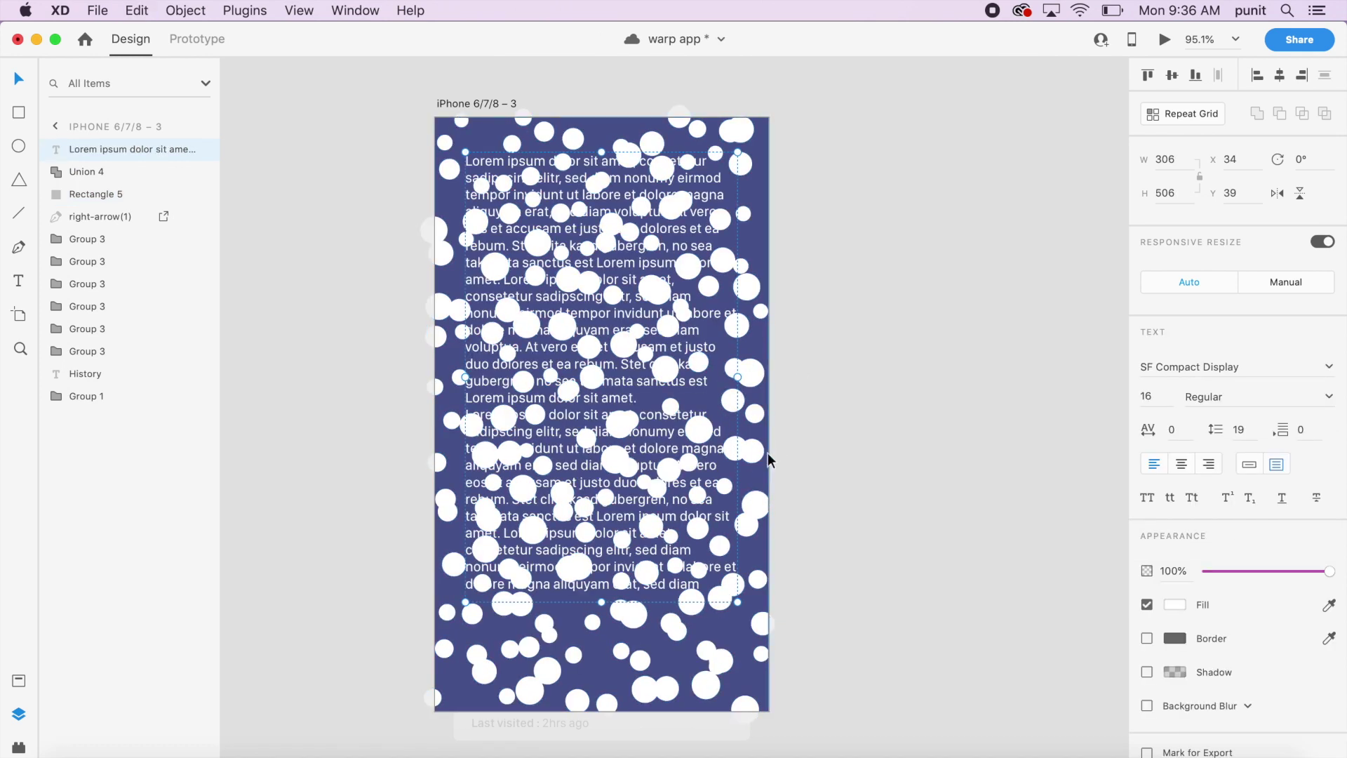
pyautogui.keyDown('shift'); pyautogui.click(760, 478); pyautogui.keyUp('shift')
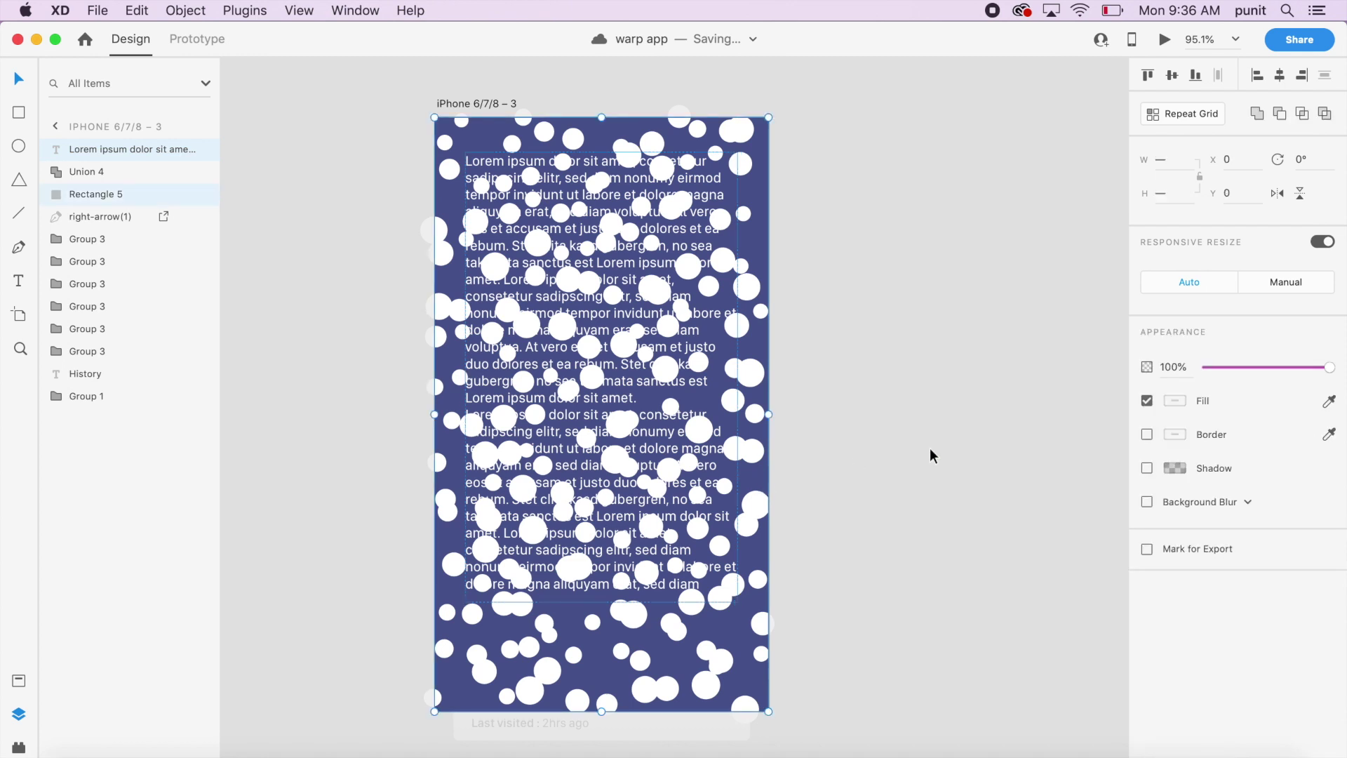
pyautogui.press('super+g')
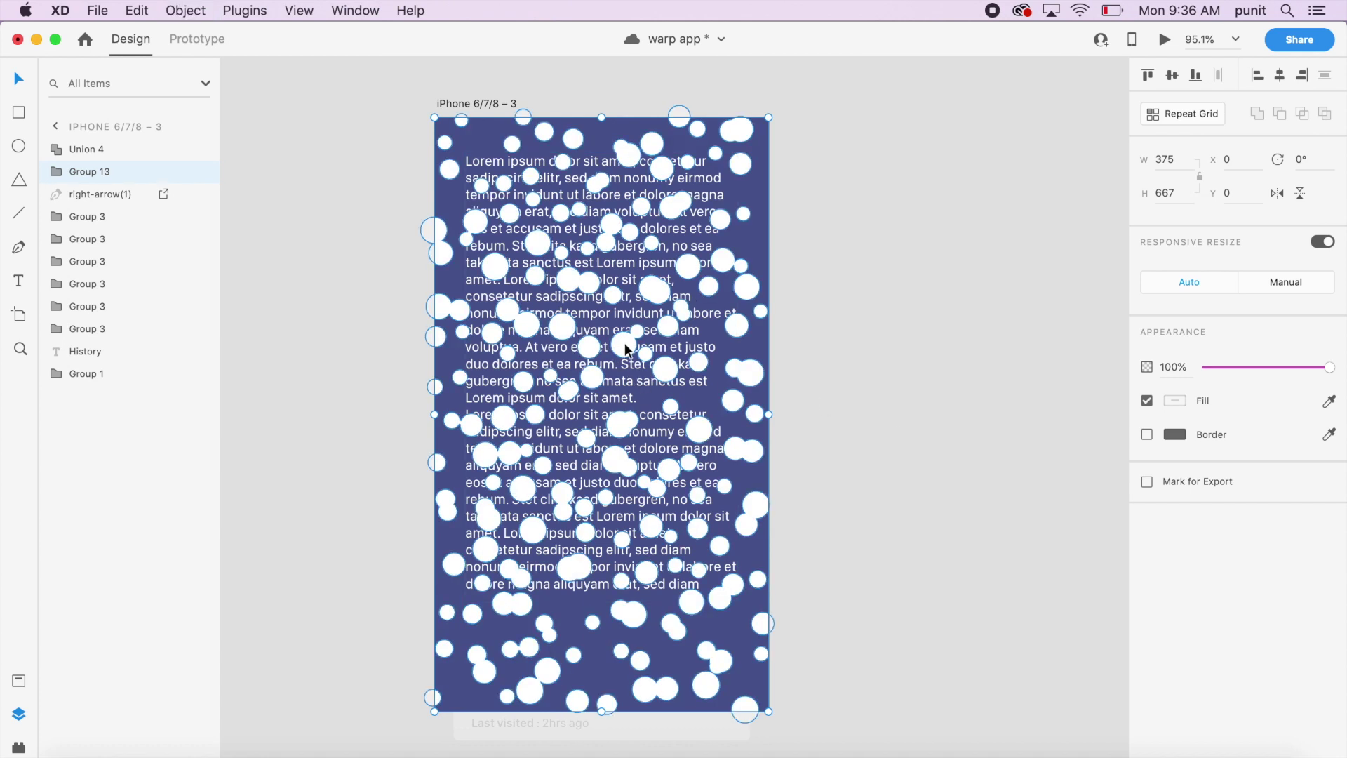
# - Duplicate the iPhone 6/7/8 – 3 artboard with its circles and grouped text
pyautogui.click(495, 106)
pyautogui.press('super+d')
pyautogui.hscroll(5, 493, 114)
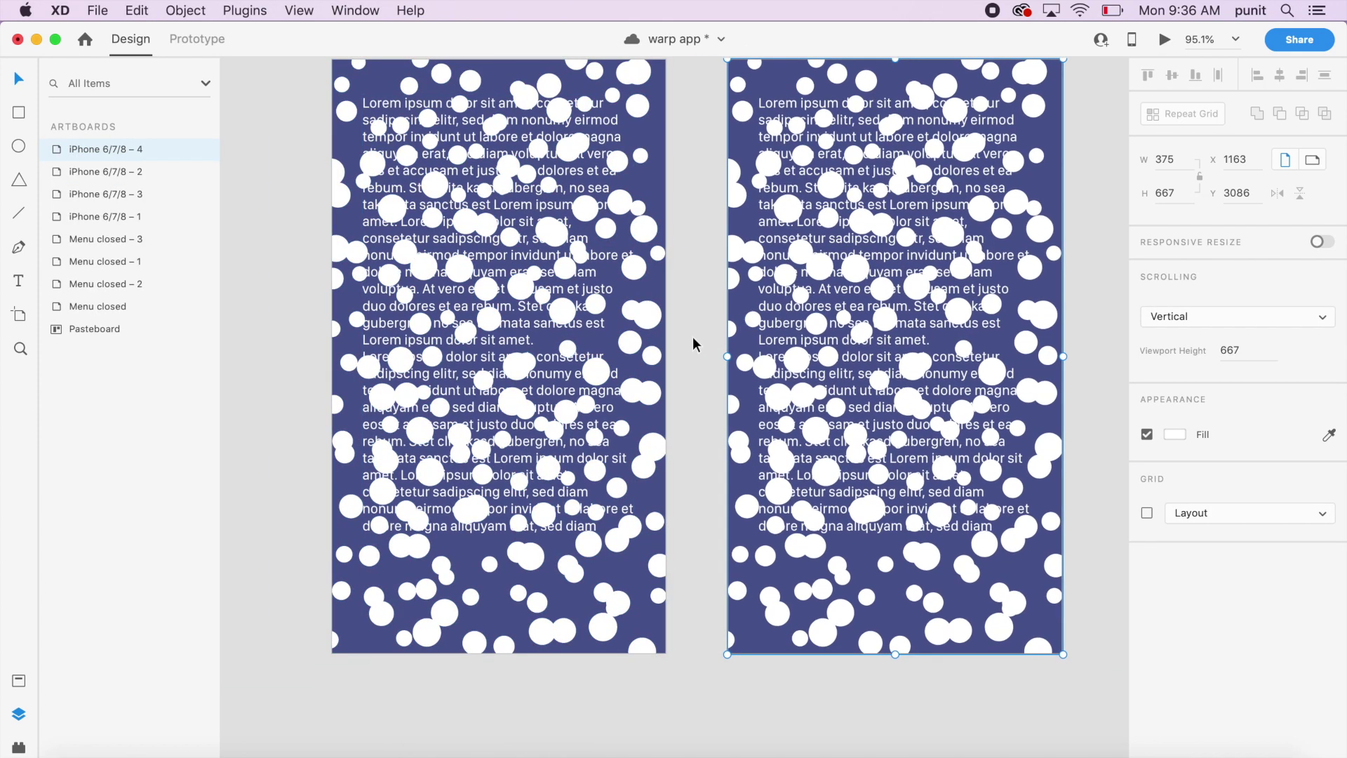
# - Mask the text-and-rectangle group with the combined circles on iPhone 6/7/8 – 3 and set the mask group's opacity to 0%
pyautogui.click(640, 318)
pyautogui.keyDown('shift'); pyautogui.click(602, 331); pyautogui.keyUp('shift')
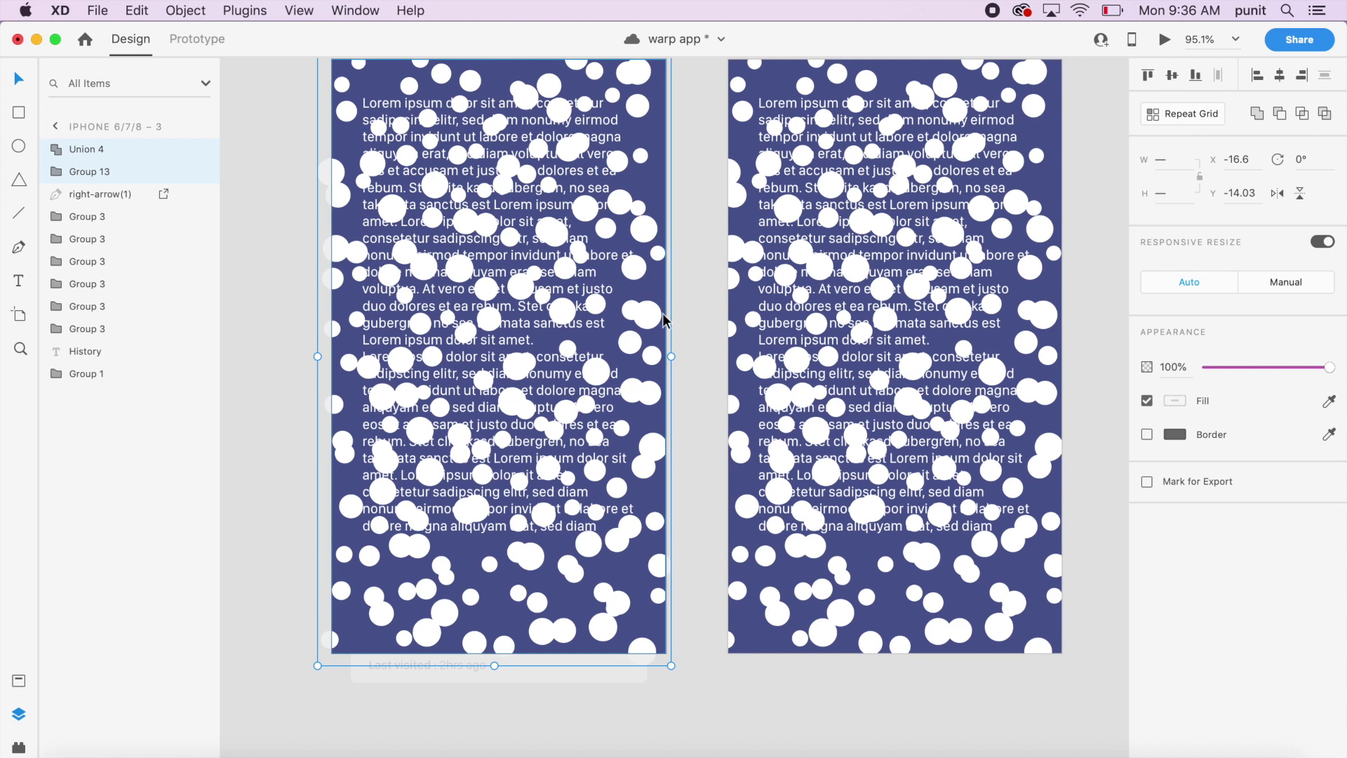
pyautogui.press('super+shift+m')
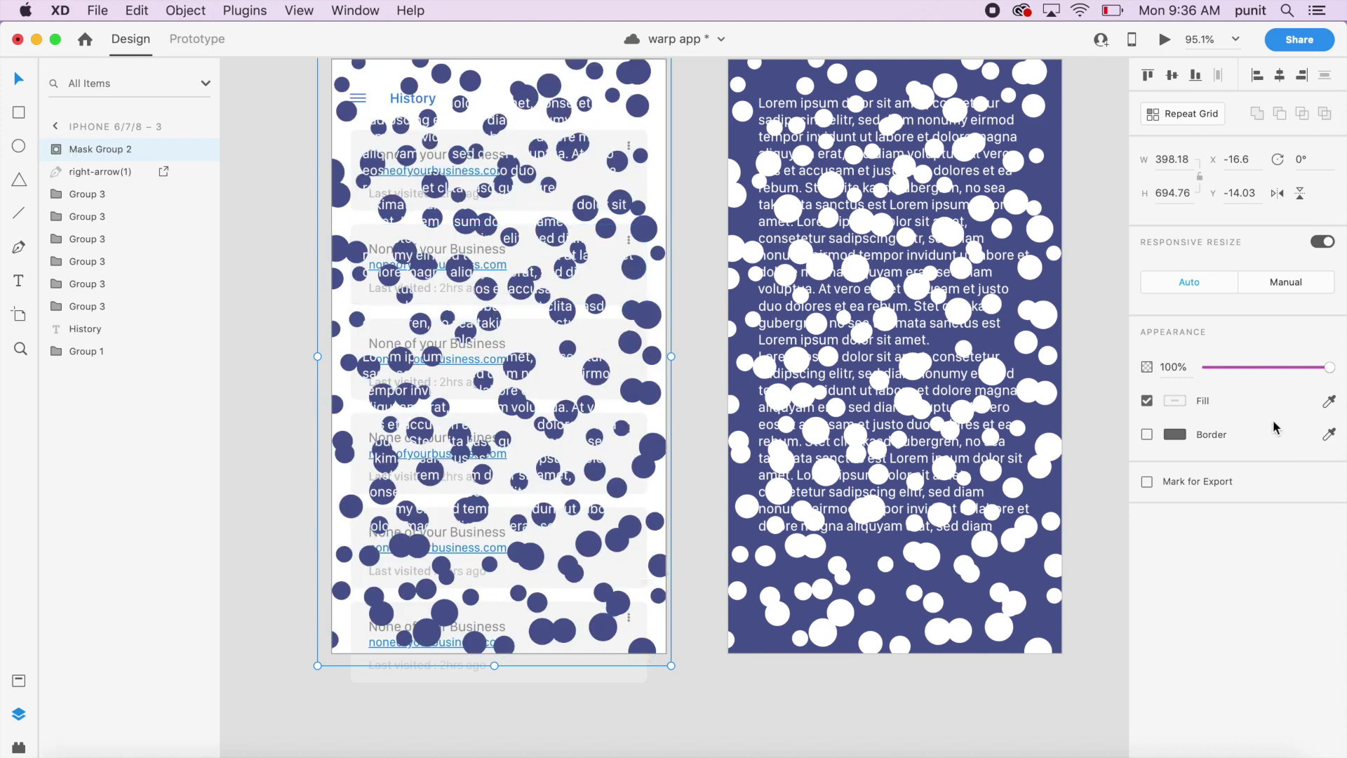
pyautogui.moveTo(1302, 368); pyautogui.dragTo(1169, 372)
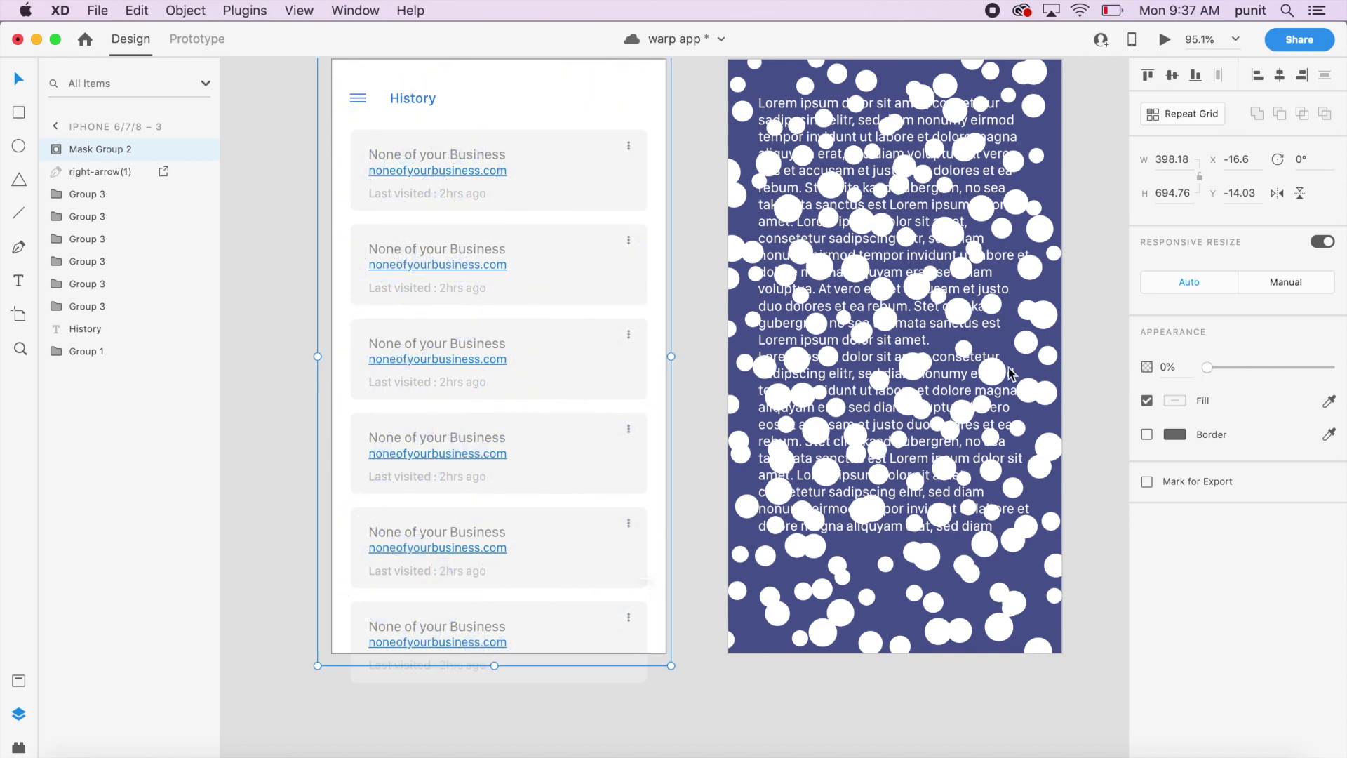
pyautogui.click(673, 301)
# - Replace the combined circle shape on iPhone 6/7/8 – 4 with a copy of its single circle 91
pyautogui.hscroll(2, 673, 303)
pyautogui.scroll(1, 673, 304)
pyautogui.hscroll(2, 674, 305)
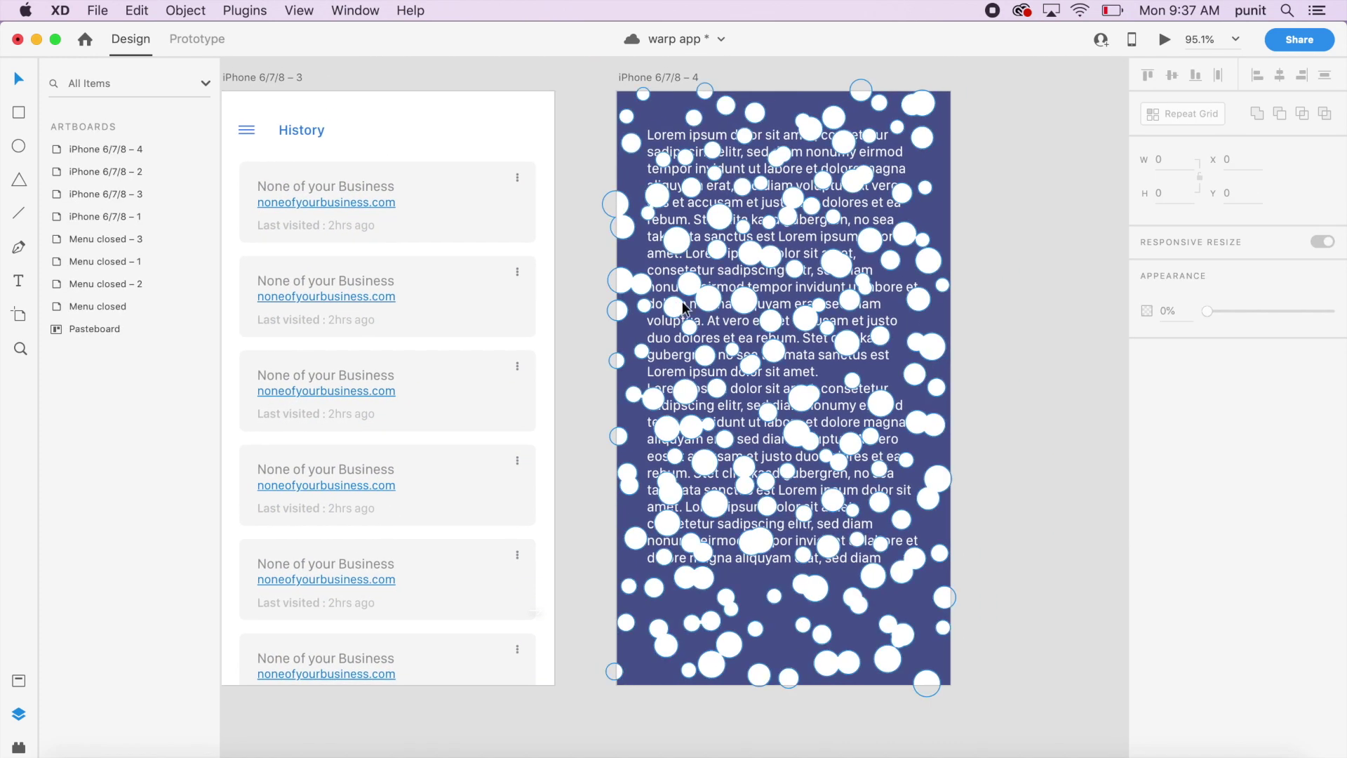
pyautogui.click(730, 307)
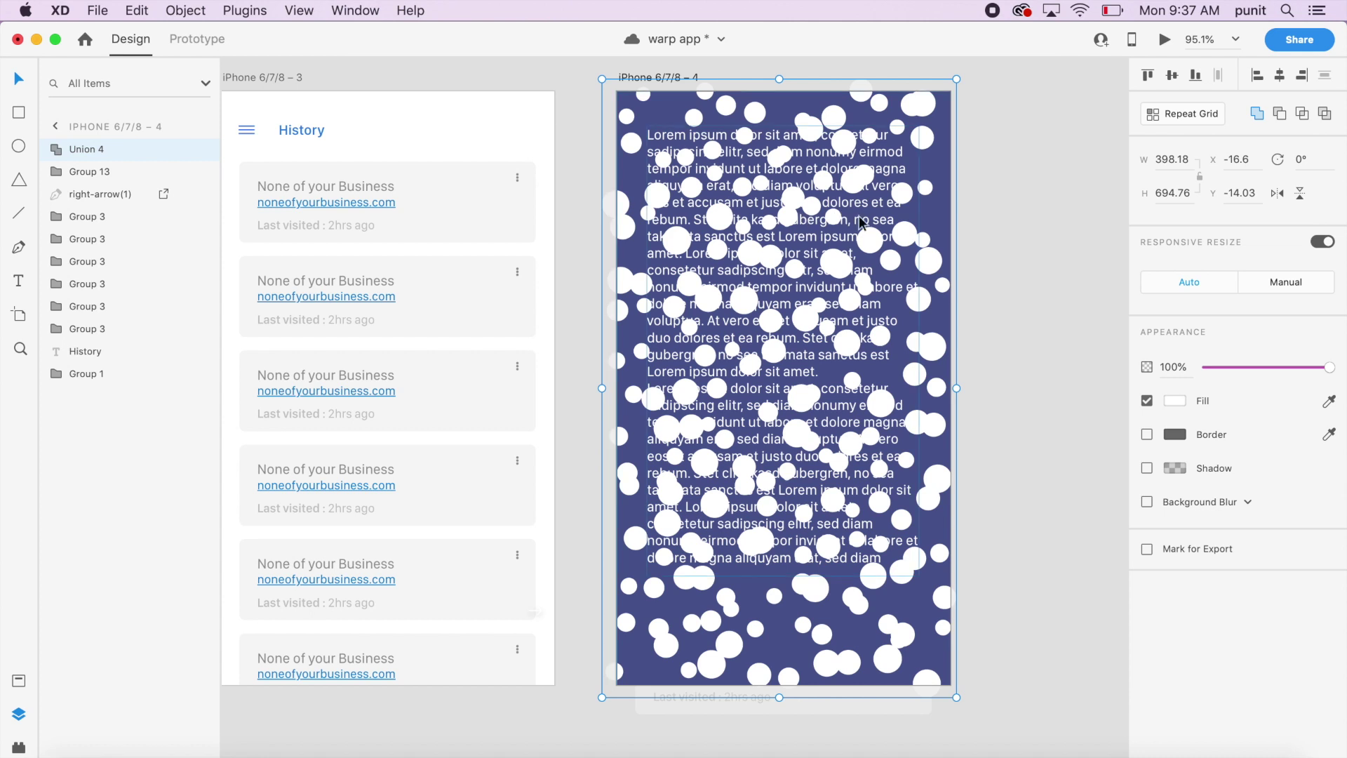
pyautogui.doubleClick(805, 127)
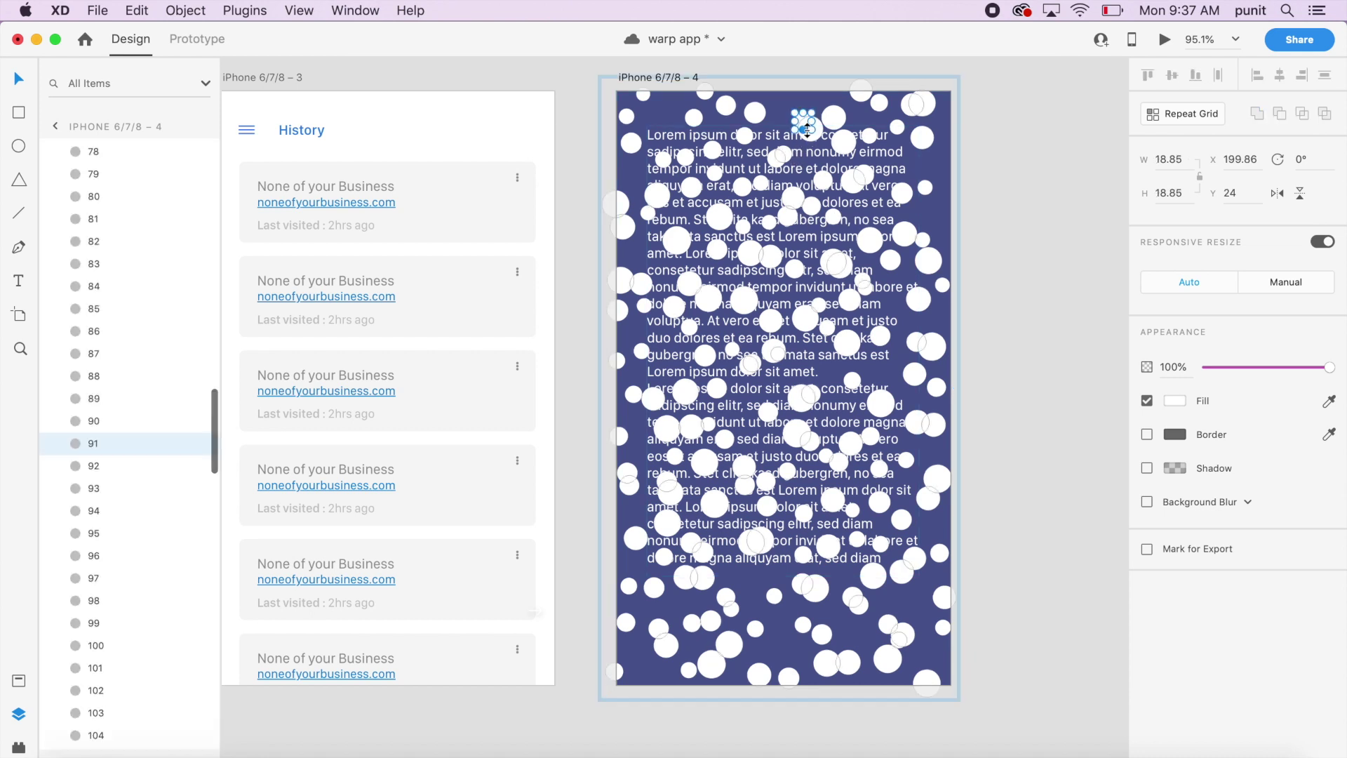
pyautogui.click(1041, 162)
pyautogui.click(860, 188)
pyautogui.press('Delete')
pyautogui.press('super+v')
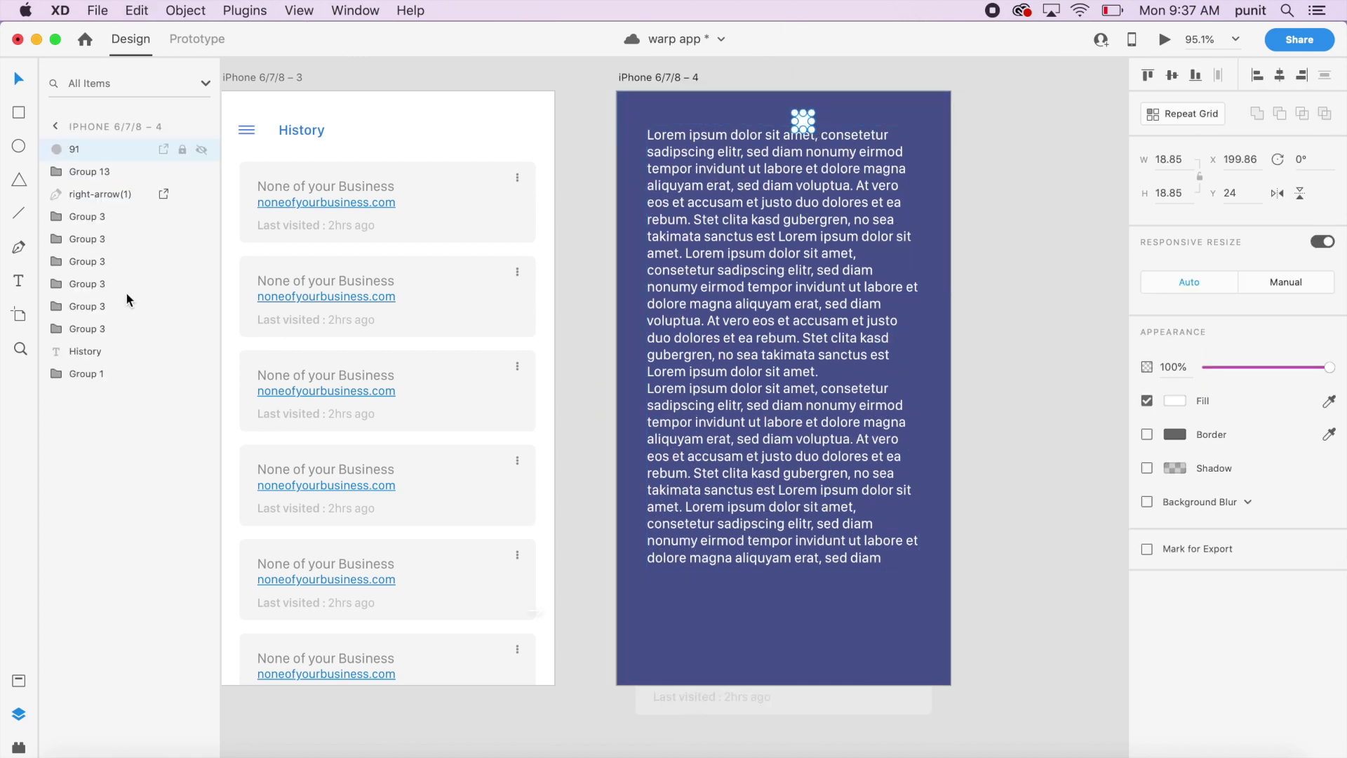
# - Run the Confetti plugin on circle 91 with 12 columns, 15 rows and randomized scale from 600 to 800%
pyautogui.click(20, 746)
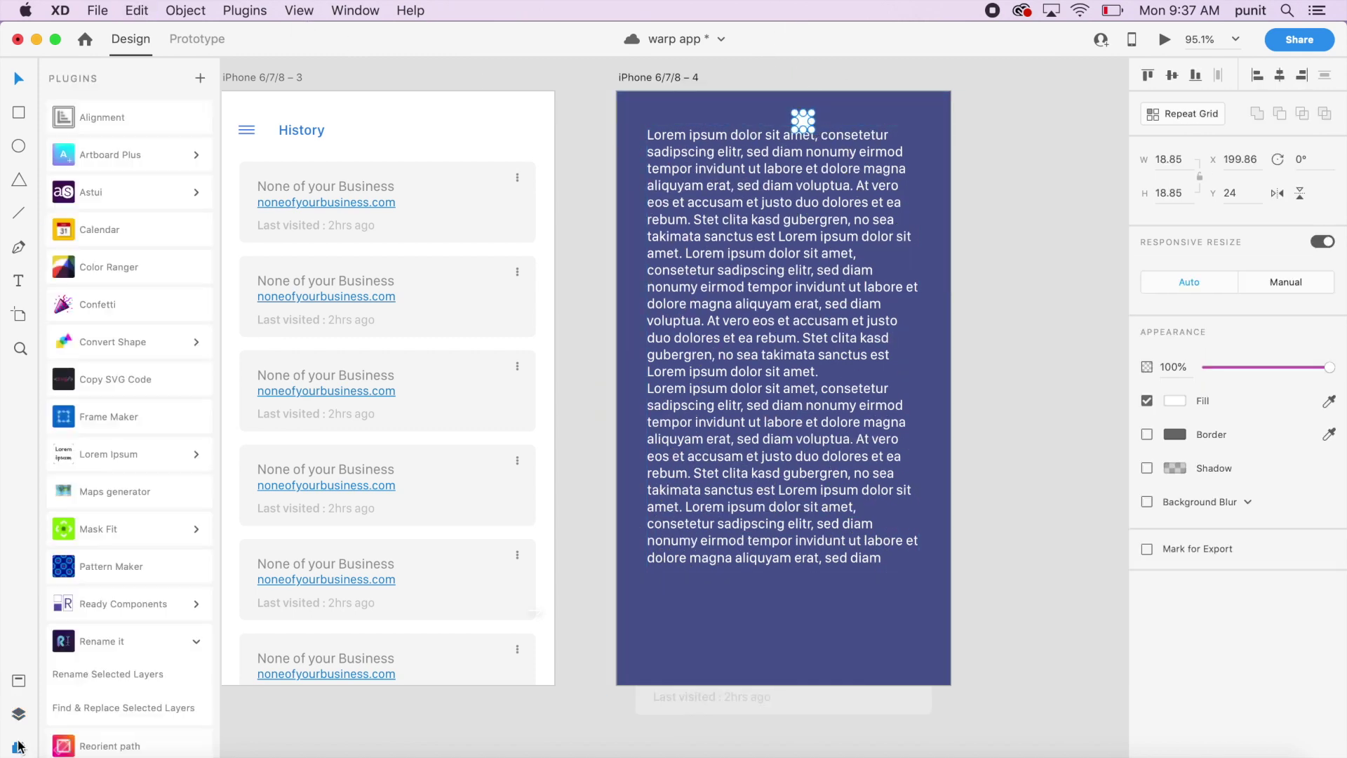
pyautogui.click(117, 312)
pyautogui.write('12')
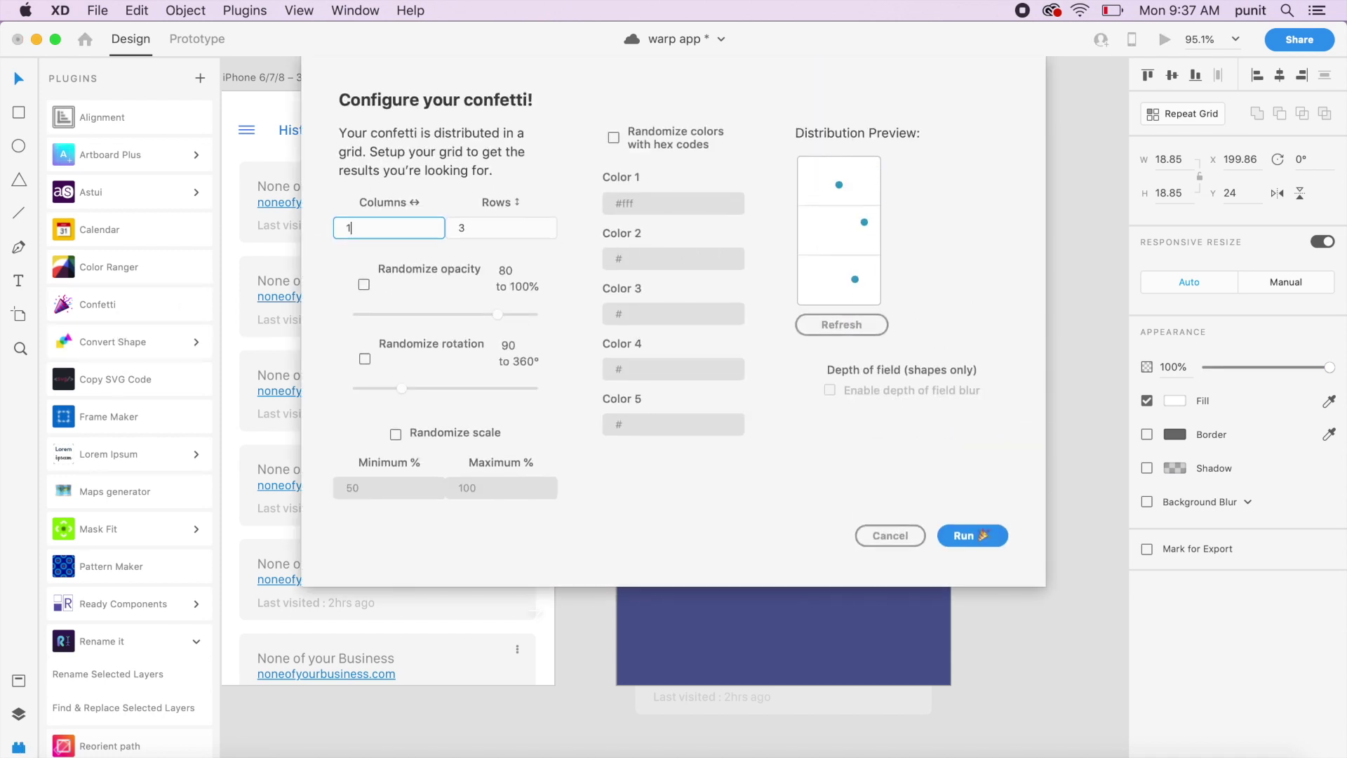
pyautogui.click(496, 225)
pyautogui.write('15')
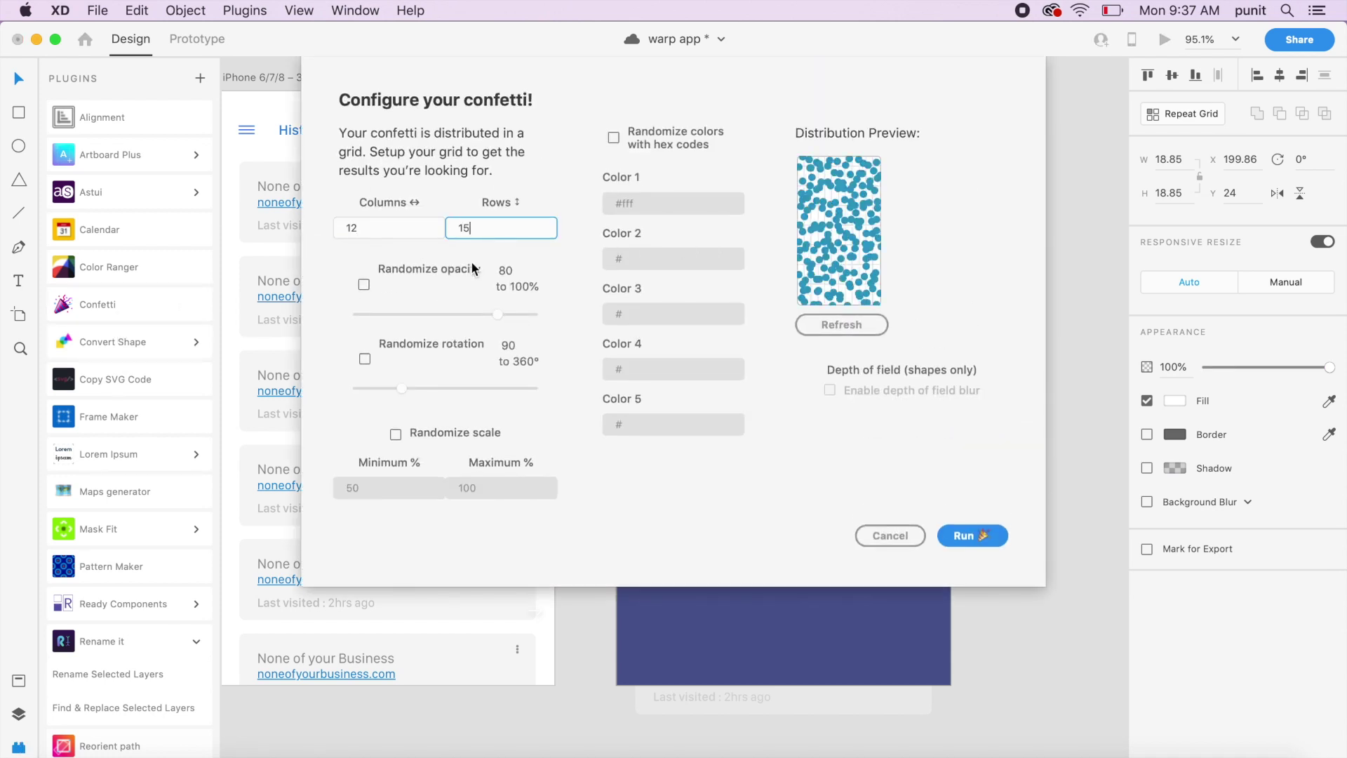
pyautogui.click(408, 438)
pyautogui.doubleClick(392, 485)
pyautogui.write('600')
pyautogui.doubleClick(508, 491)
pyautogui.write('800')
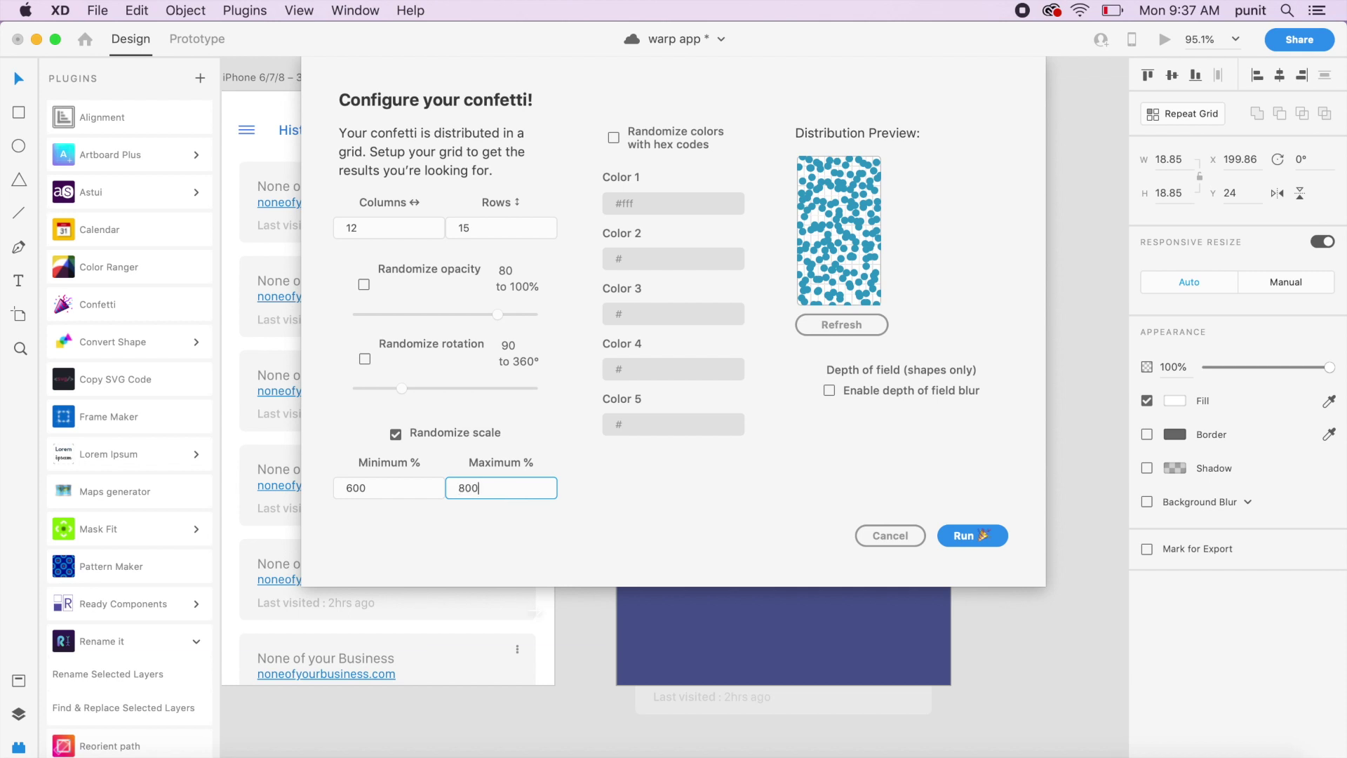
pyautogui.click(963, 536)
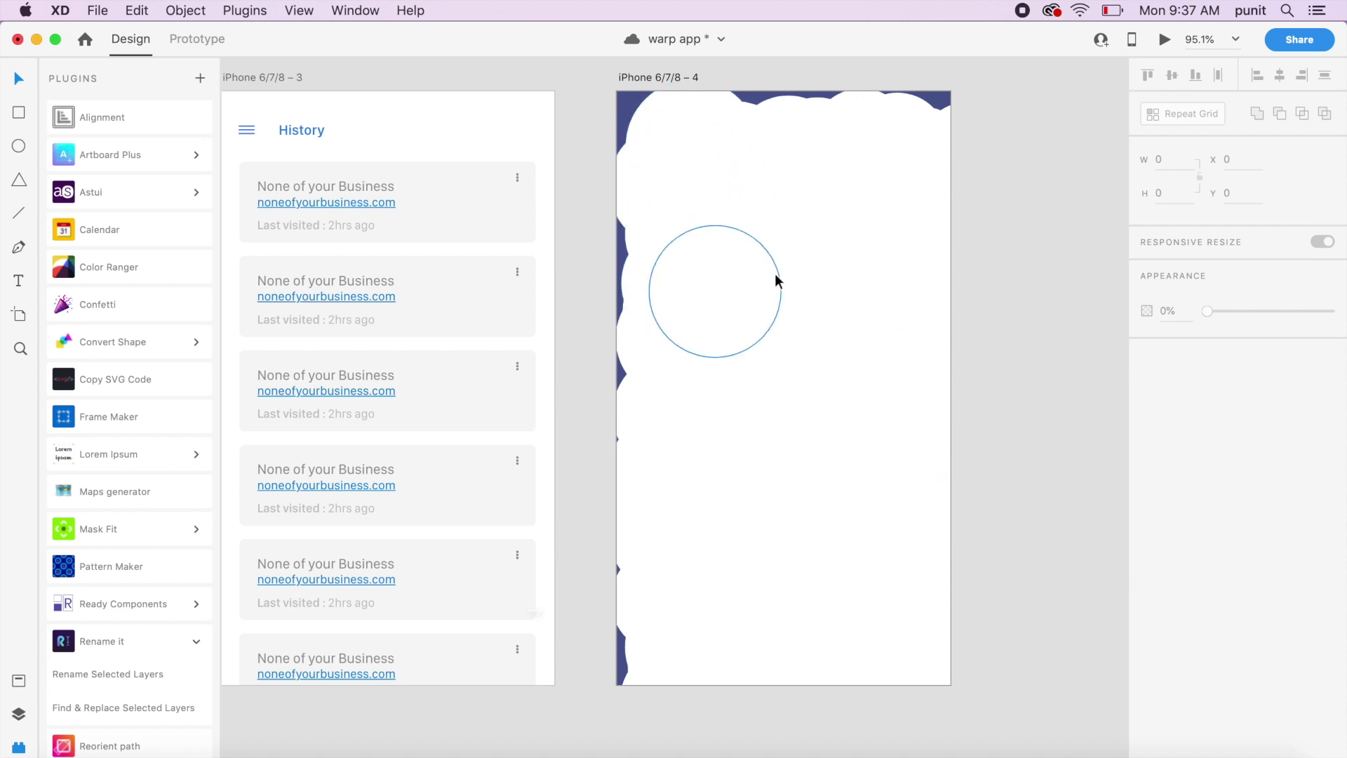
# - Select all the enlarged circle layers and move them to X -60.01, Y -57.15 so they cover the whole iPhone 6/7/8 – 4 artboard
pyautogui.click(19, 713)
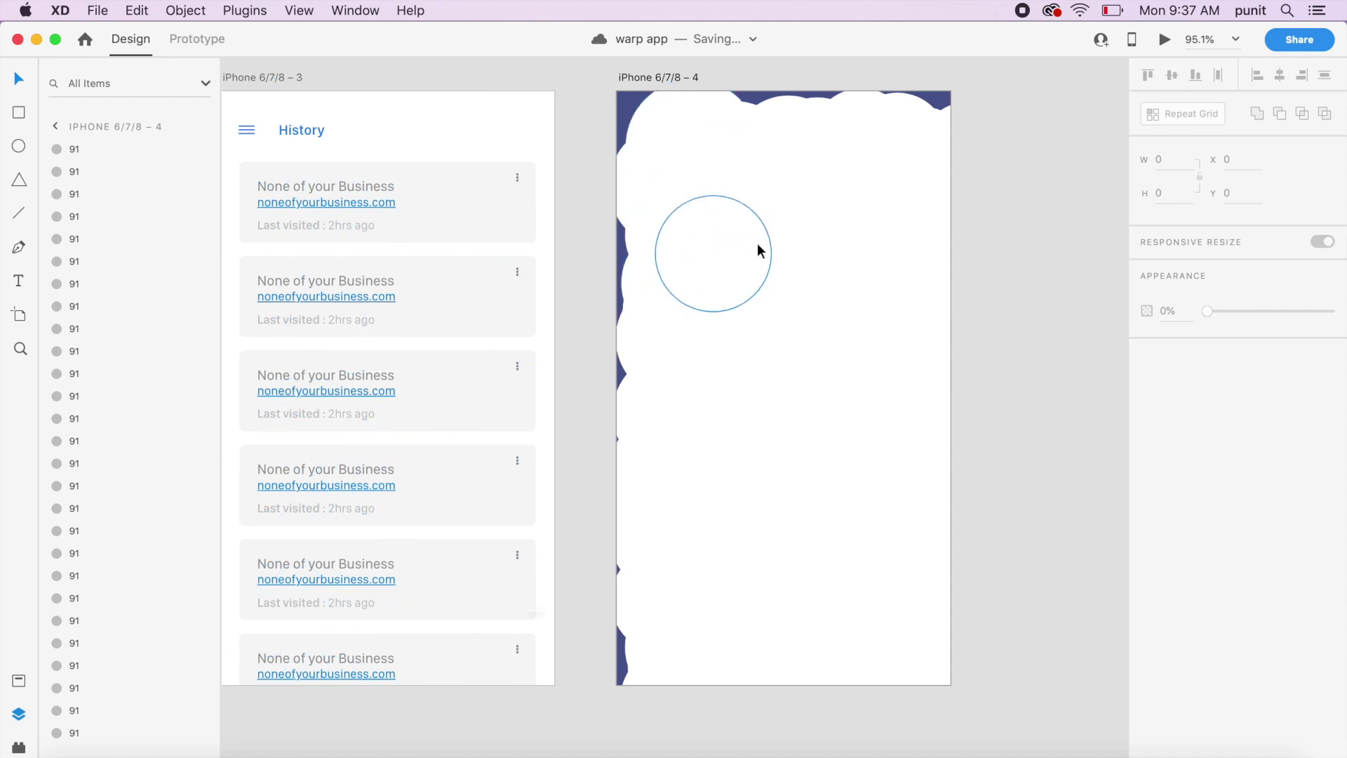
pyautogui.click(105, 149)
pyautogui.scroll(-15, 141, 393)
pyautogui.keyDown('shift'); pyautogui.click(60, 513); pyautogui.keyUp('shift')
pyautogui.scroll(15, 83, 515)
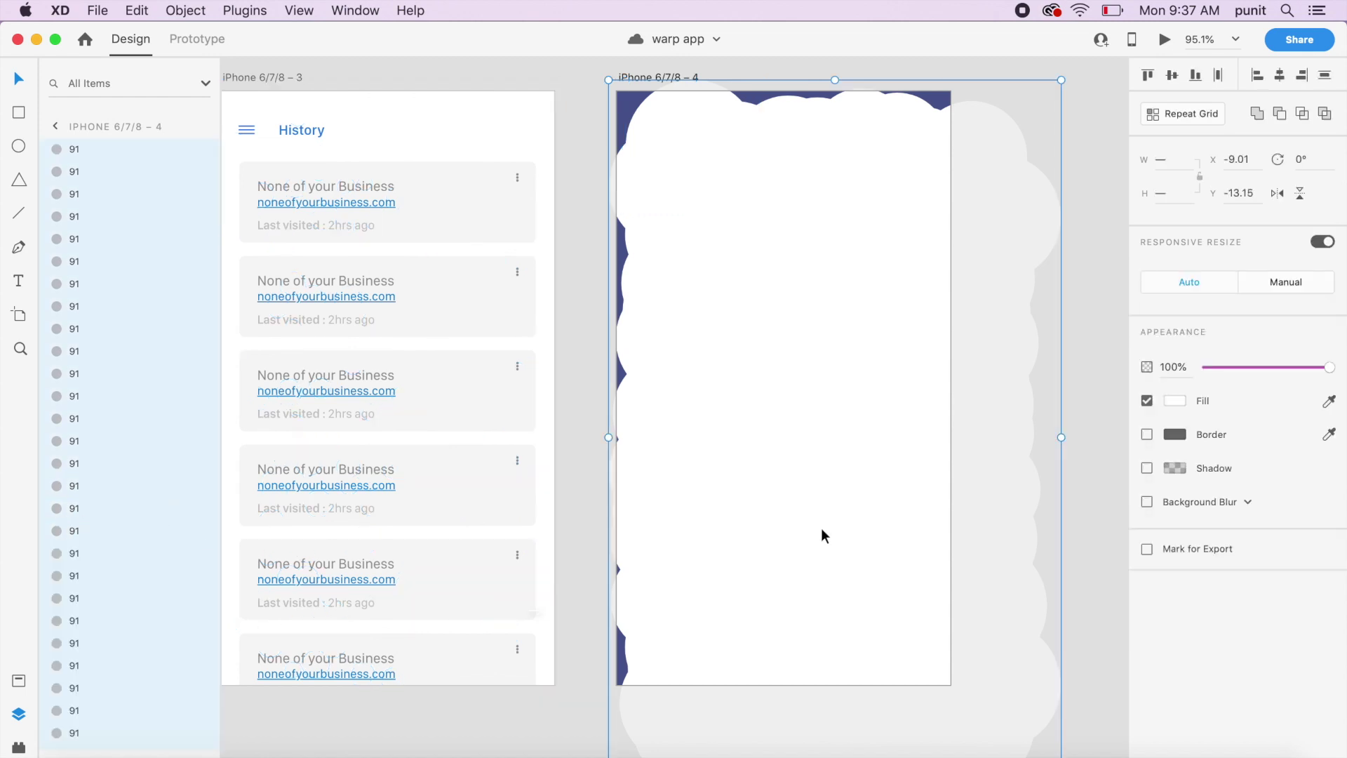
pyautogui.moveTo(821, 527); pyautogui.dragTo(777, 490)
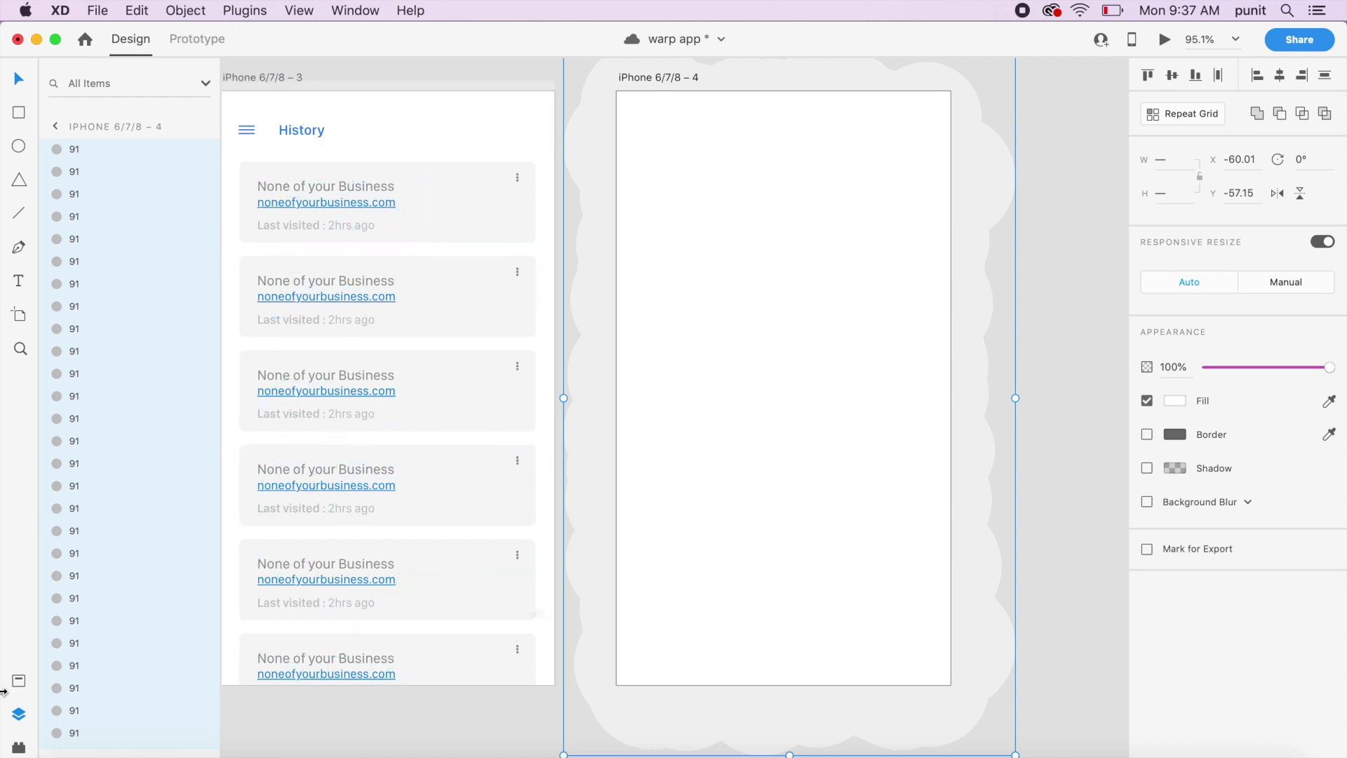
# - Rename the selected large circle layers with the Rename it plugin as an ascending number sequence (%n) starting from 1
pyautogui.click(19, 745)
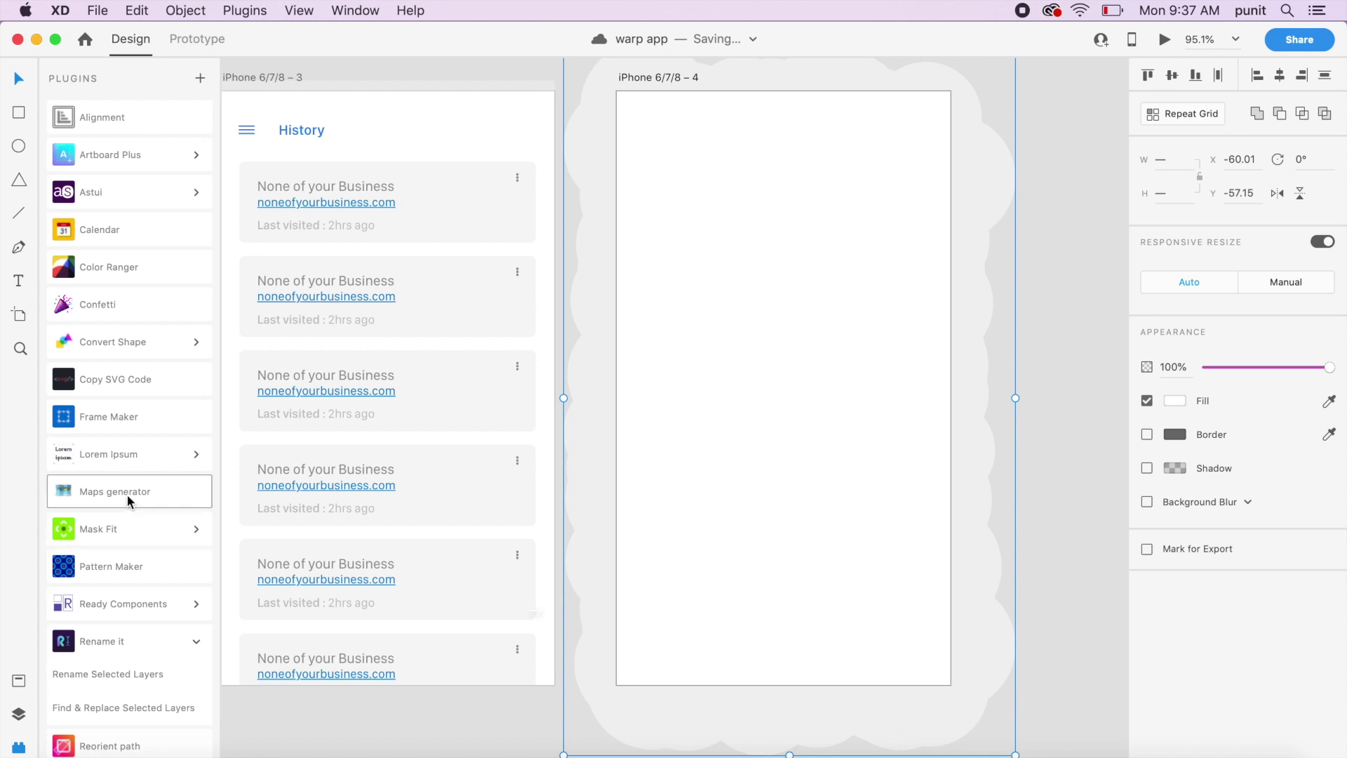
pyautogui.click(137, 630)
pyautogui.click(145, 644)
pyautogui.click(131, 672)
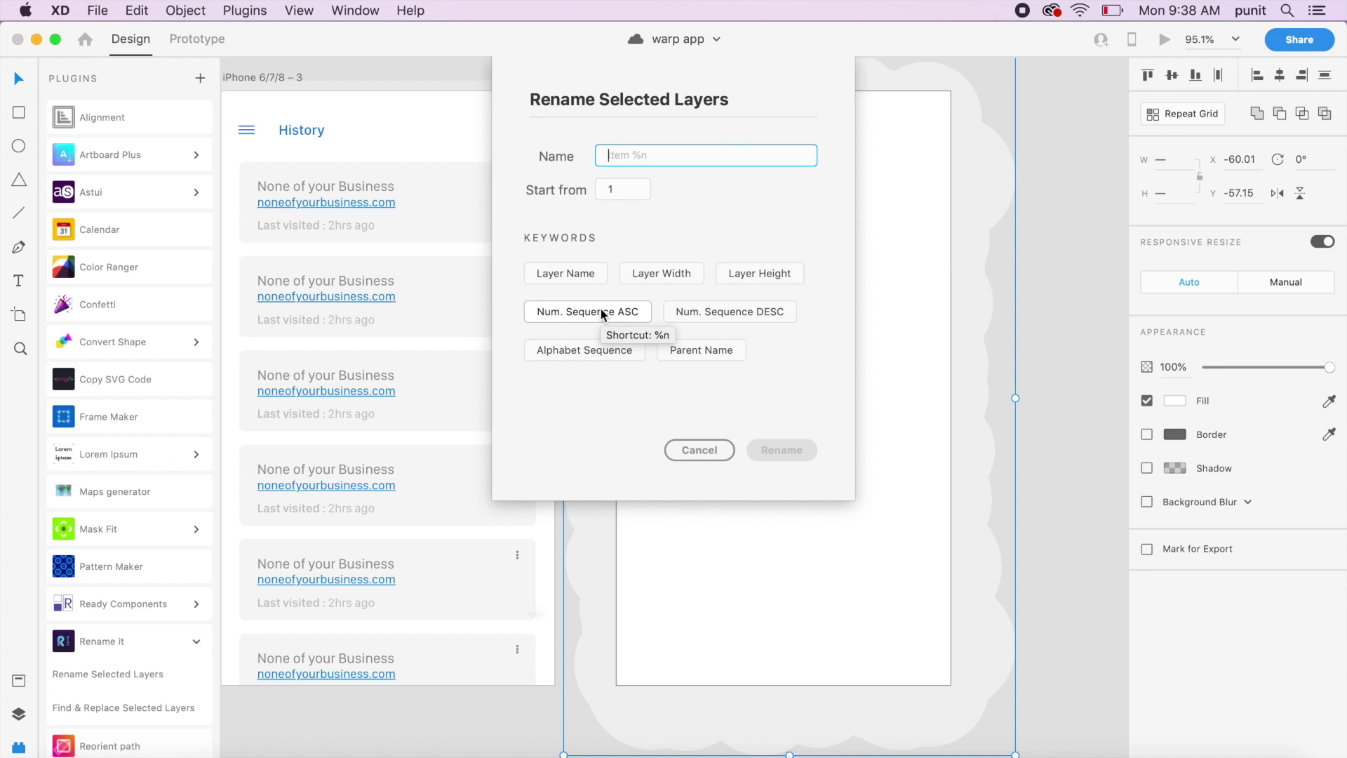
pyautogui.click(562, 313)
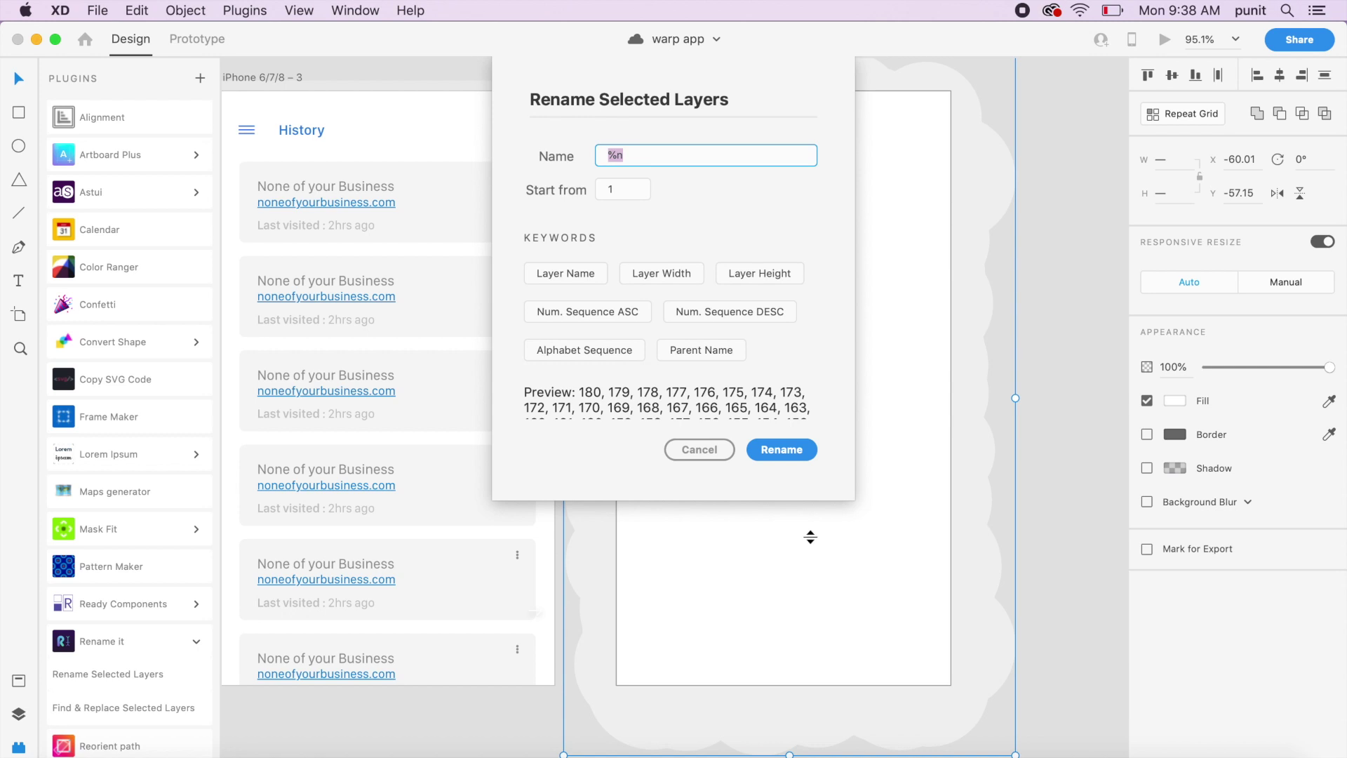
pyautogui.click(787, 454)
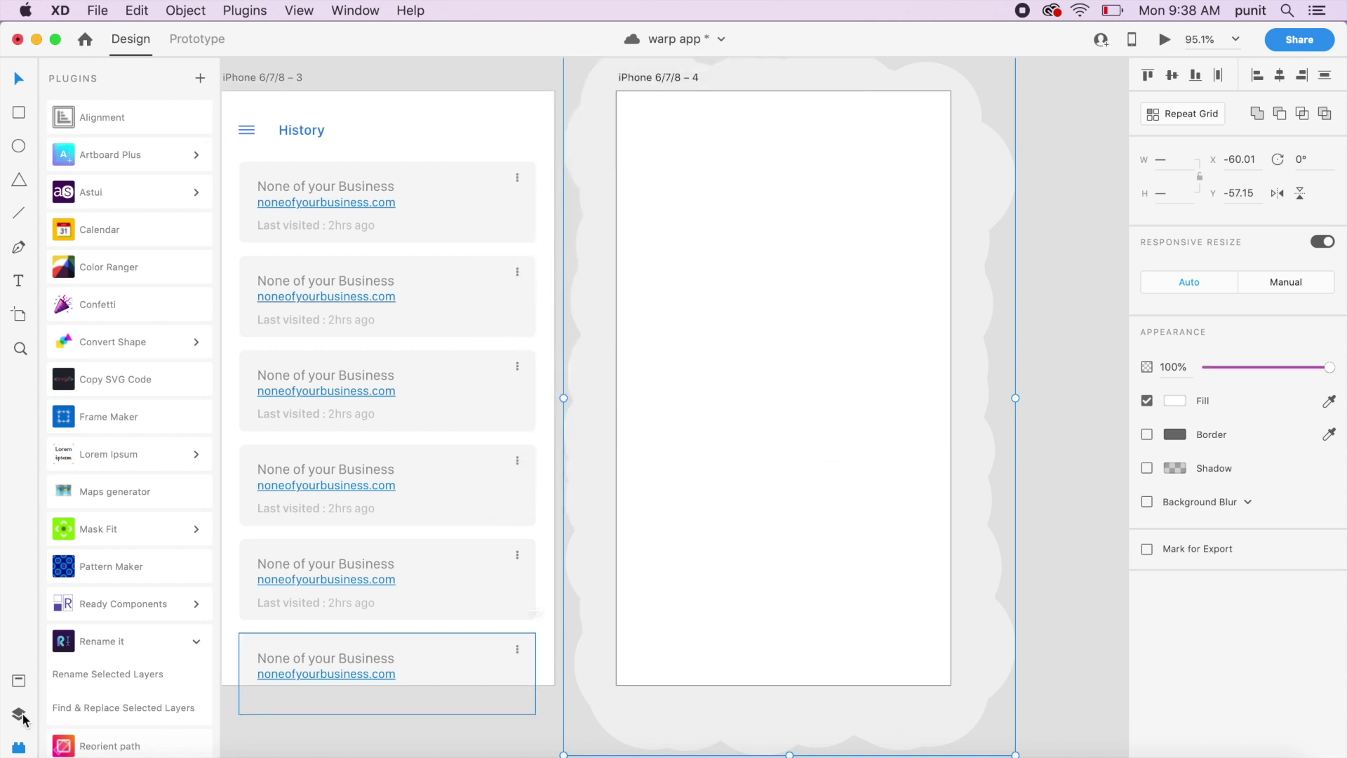
pyautogui.click(20, 712)
pyautogui.scroll(-20, 73, 301)
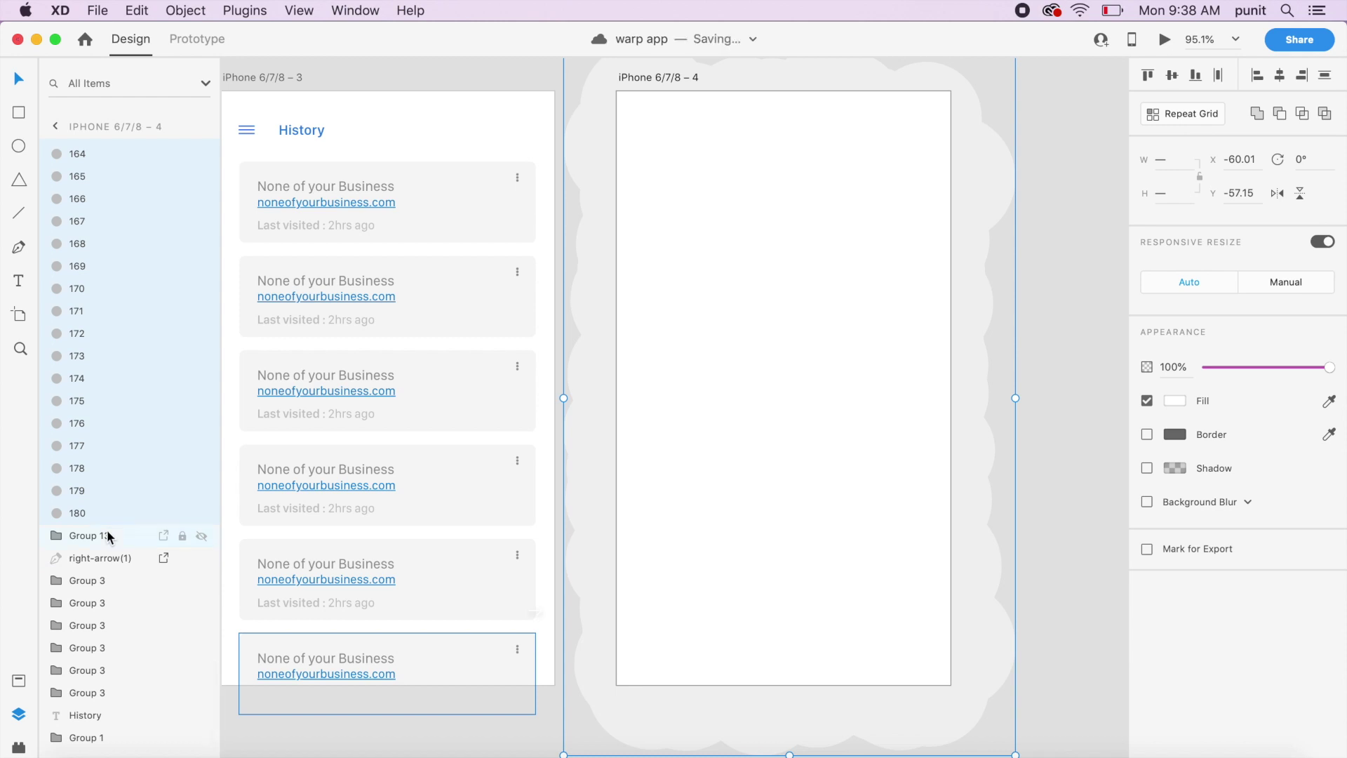
# - Examine the circle layers inside the mask group's union shape on iPhone 6/7/8 – 3
pyautogui.press('Escape')
pyautogui.click(435, 394)
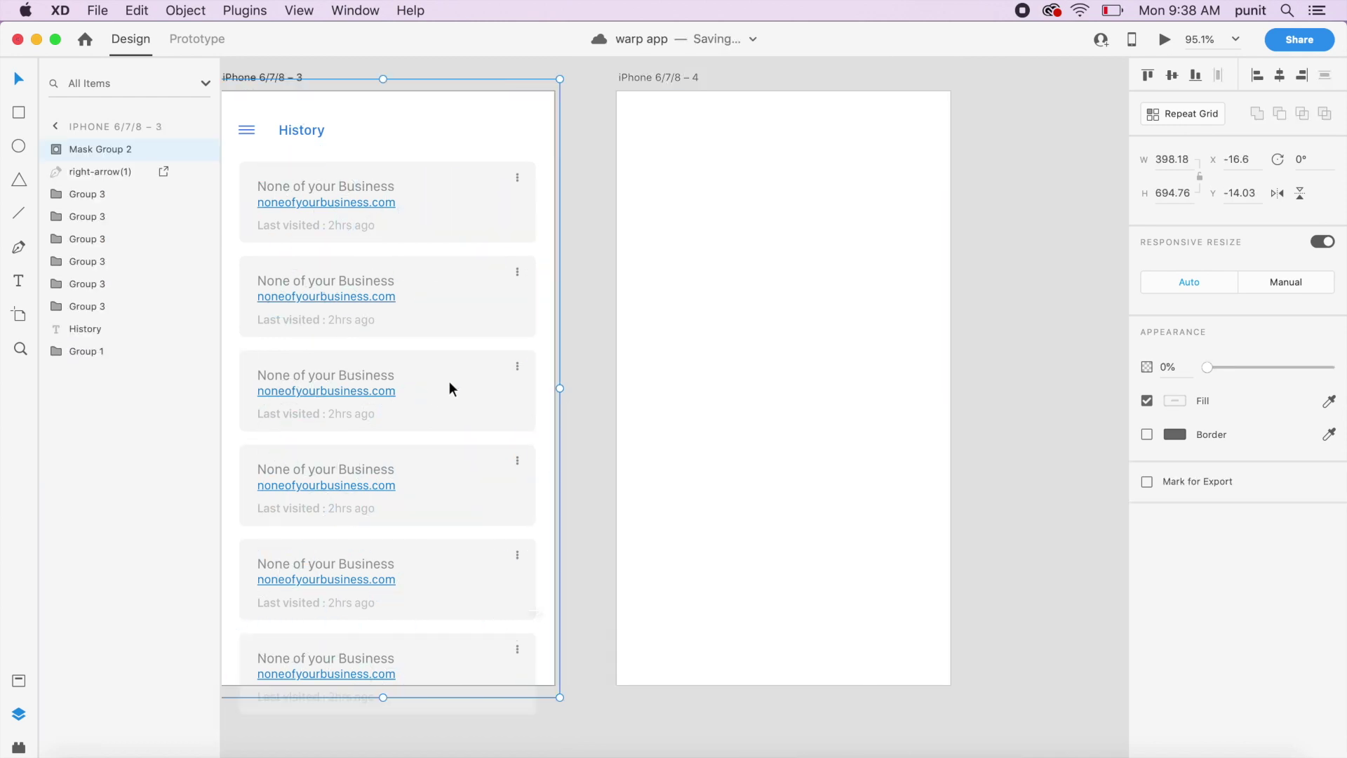
pyautogui.click(59, 150)
pyautogui.click(70, 171)
pyautogui.scroll(-20, 81, 393)
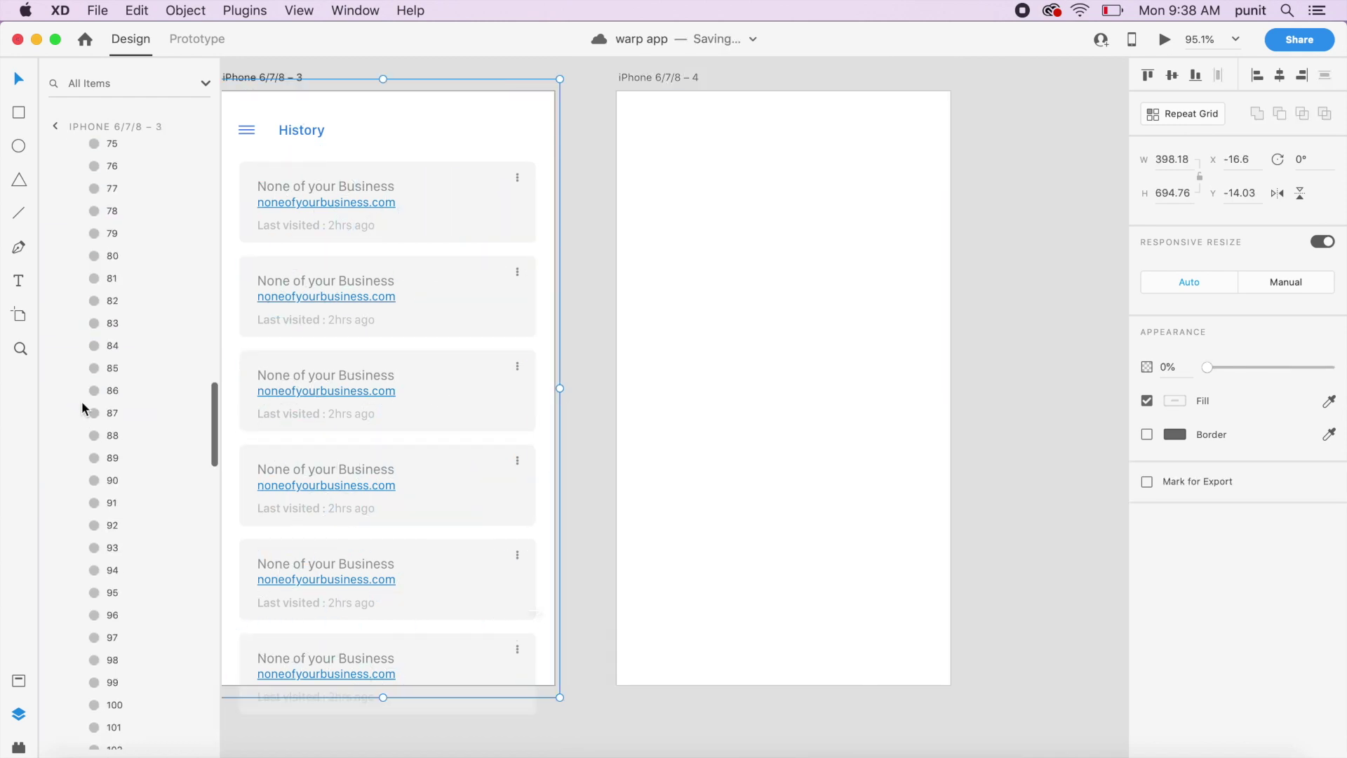
# - Select all circle layers from 1 to 180 on iPhone 6/7/8 – 4 and combine them into one shape with the Add boolean operation
pyautogui.moveTo(105, 478); pyautogui.dragTo(724, 582)
pyautogui.scroll(-20, 98, 357)
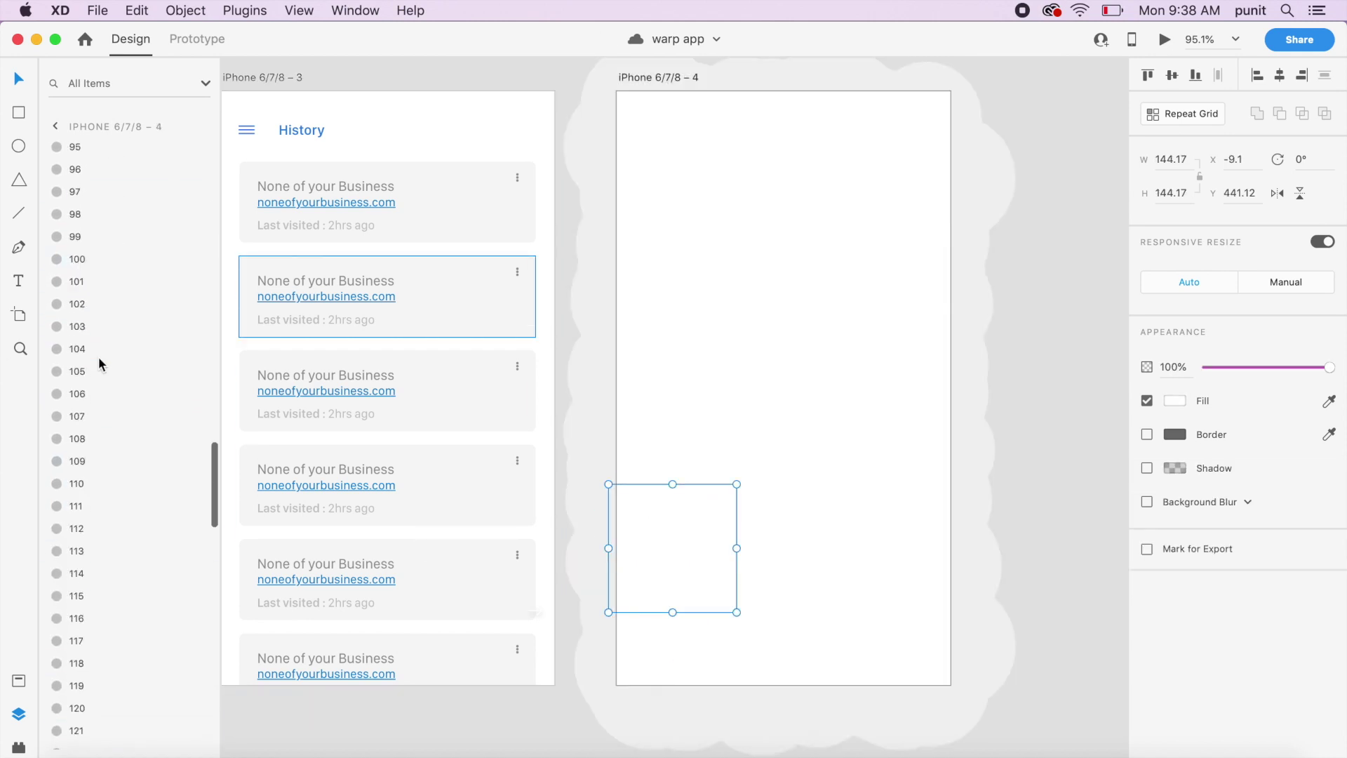
pyautogui.scroll(-5, 98, 356)
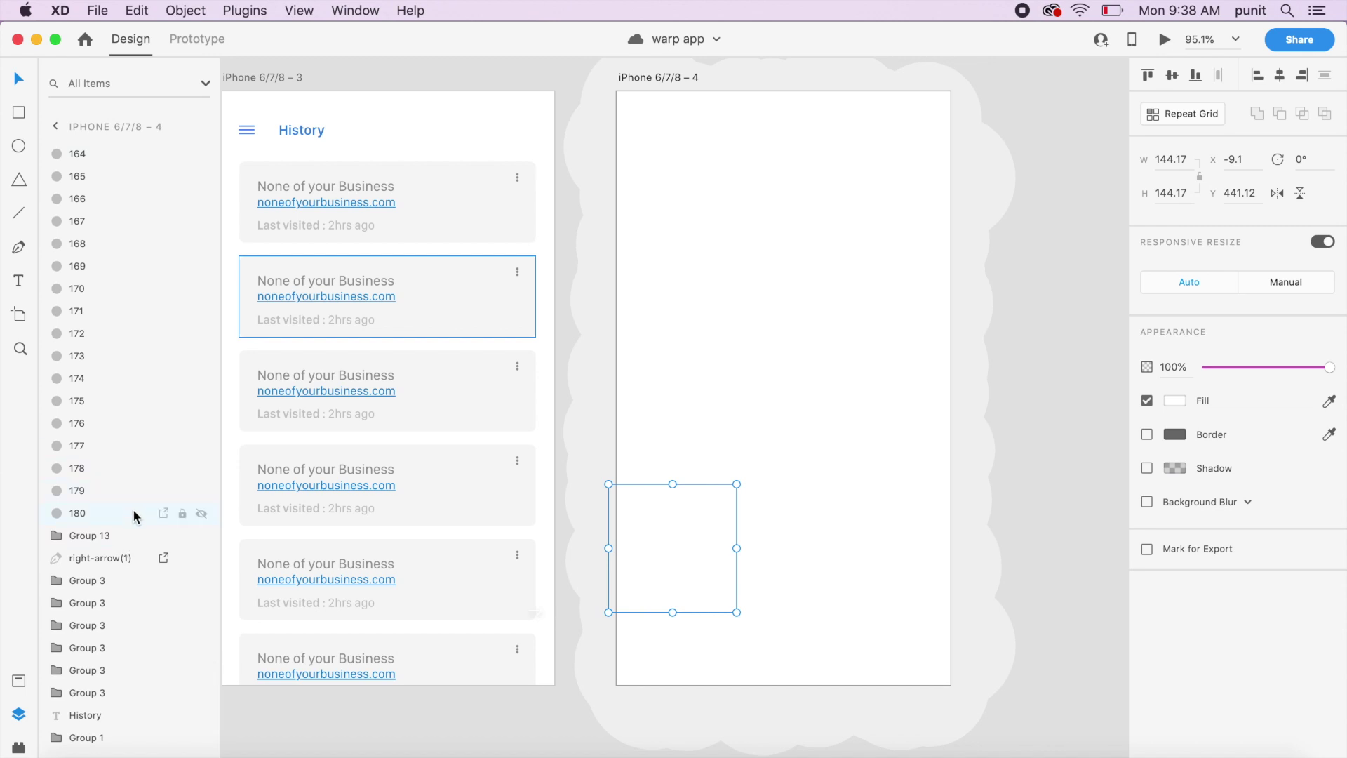
pyautogui.click(82, 509)
pyautogui.scroll(20, 82, 509)
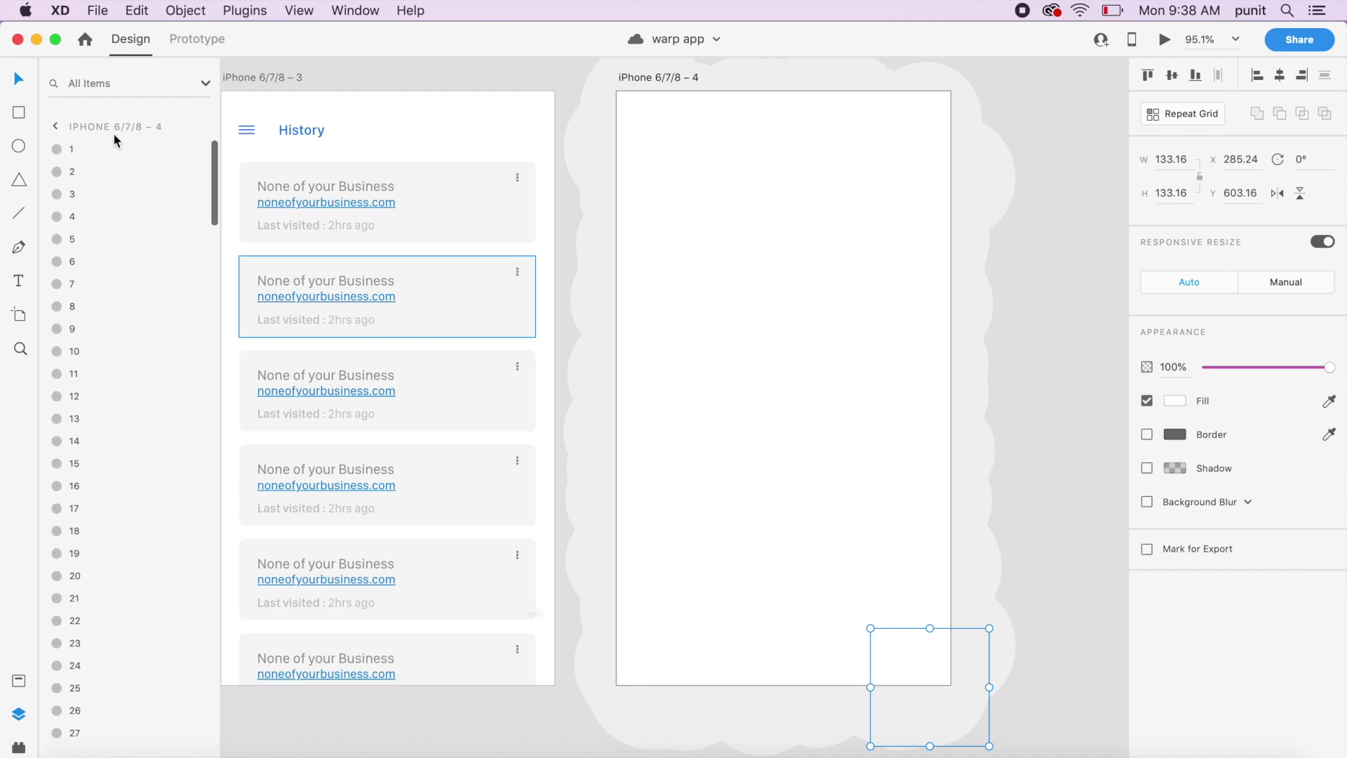
pyautogui.press('super+a')
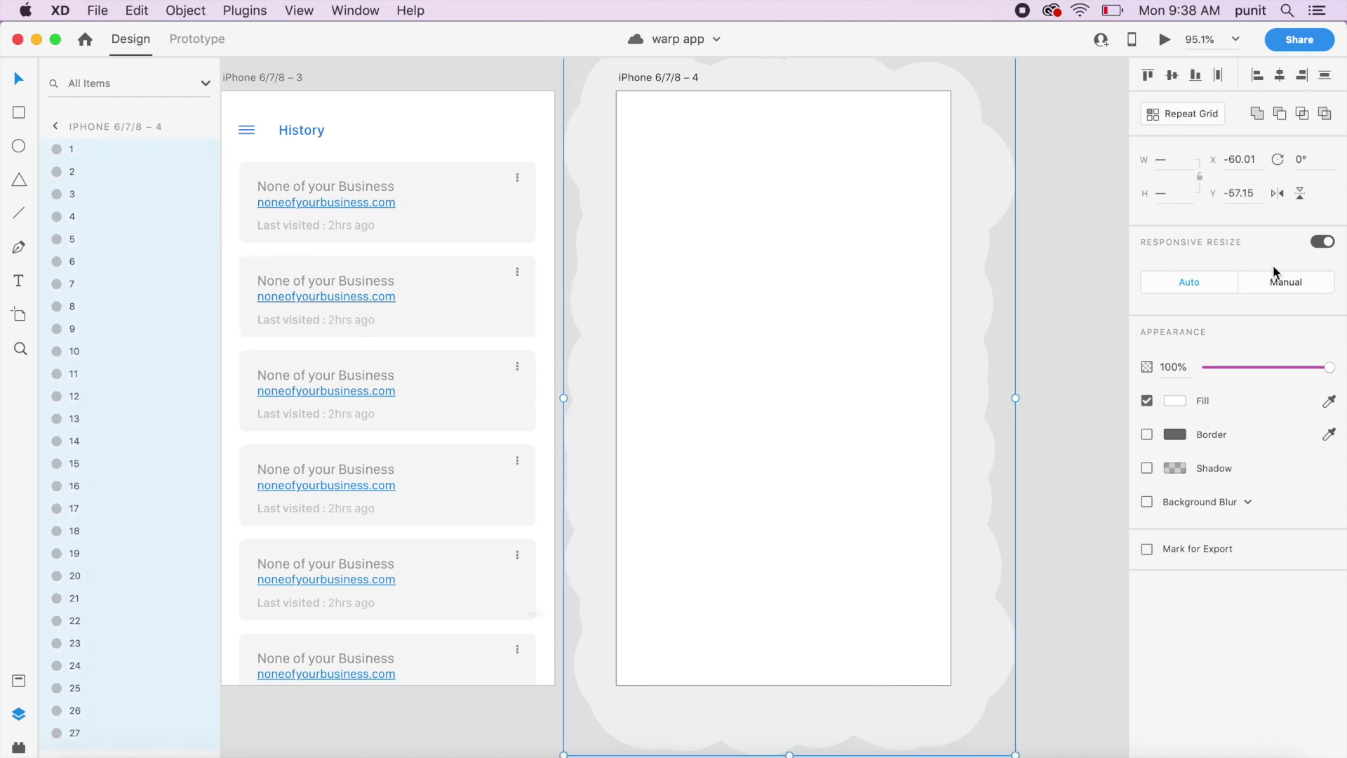
pyautogui.click(1257, 114)
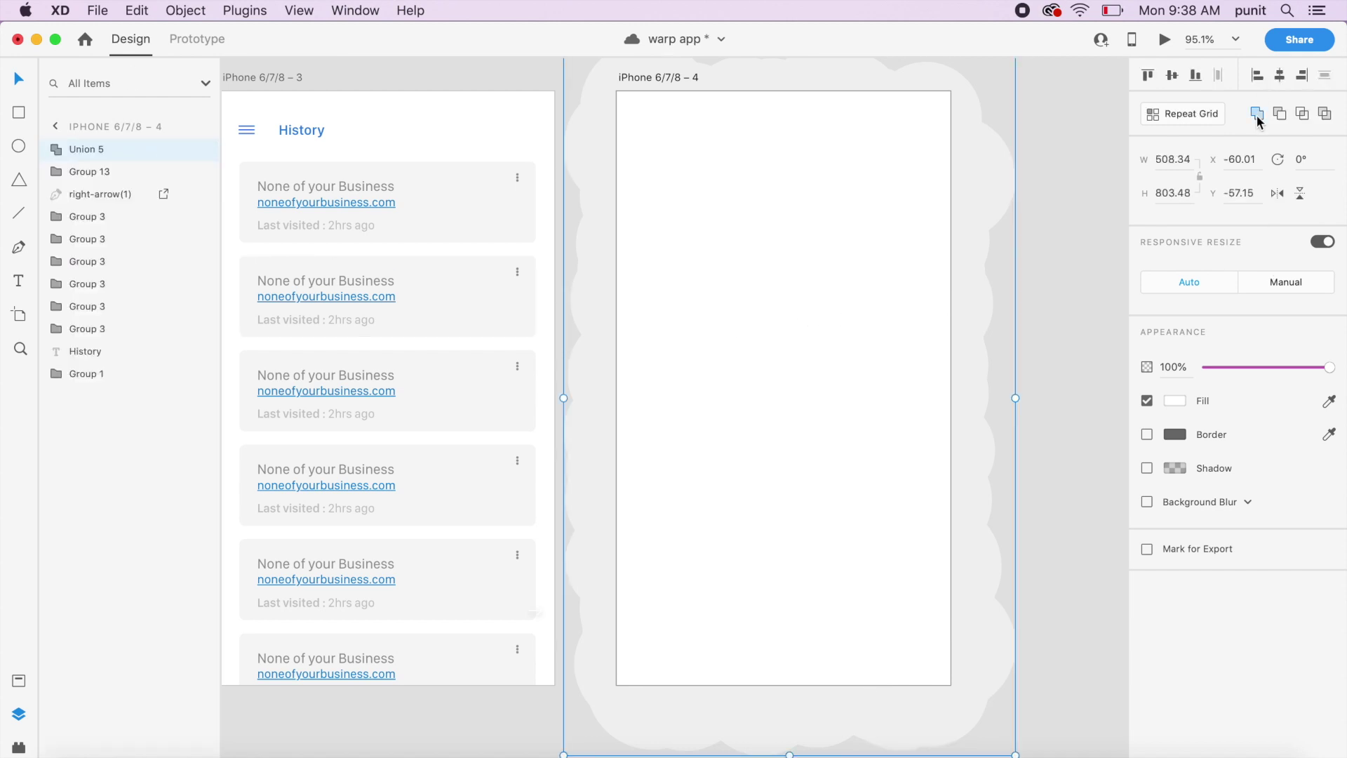
pyautogui.press('Escape')
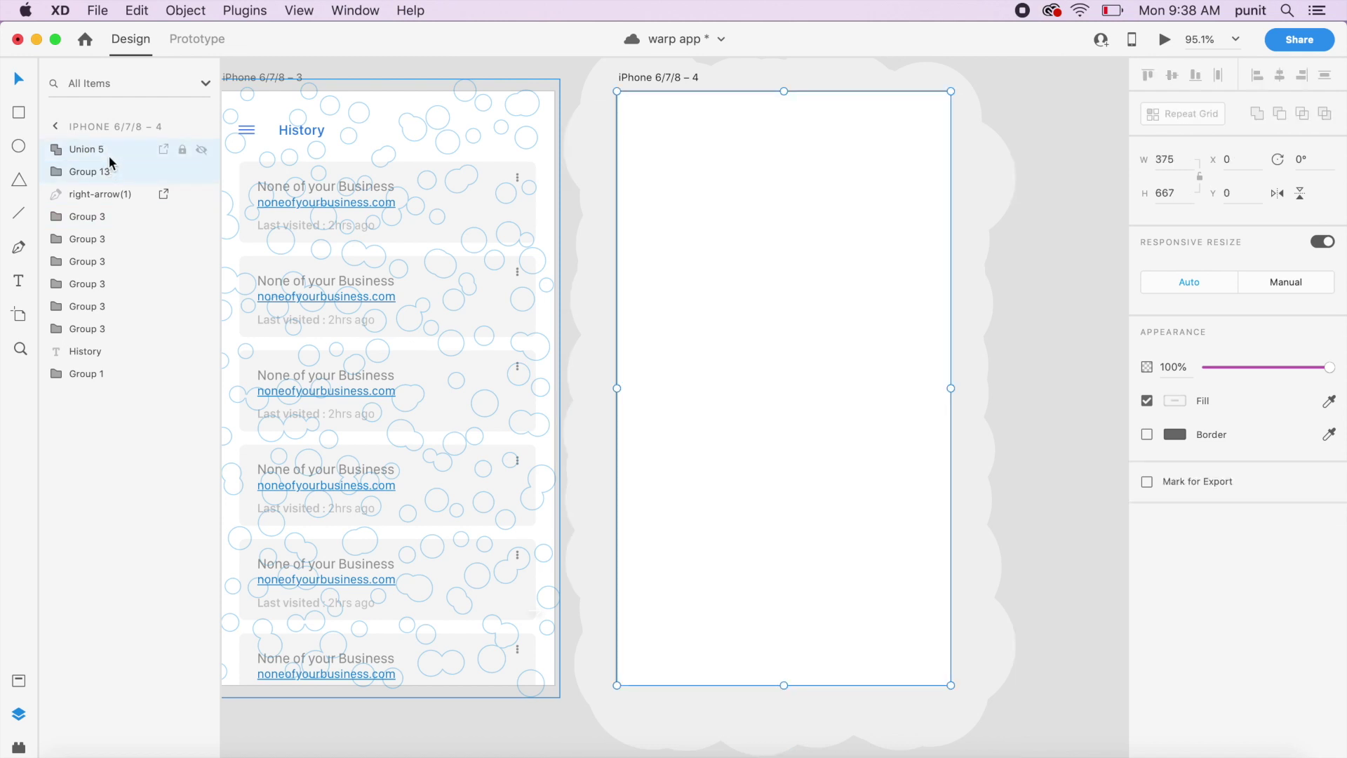
# - Rename the combined circle shape on iPhone 6/7/8 – 4 as Union 4 to match the shape layer on iPhone 6/7/8 – 3
pyautogui.keyDown('shift'); pyautogui.click(108, 156); pyautogui.keyUp('shift')
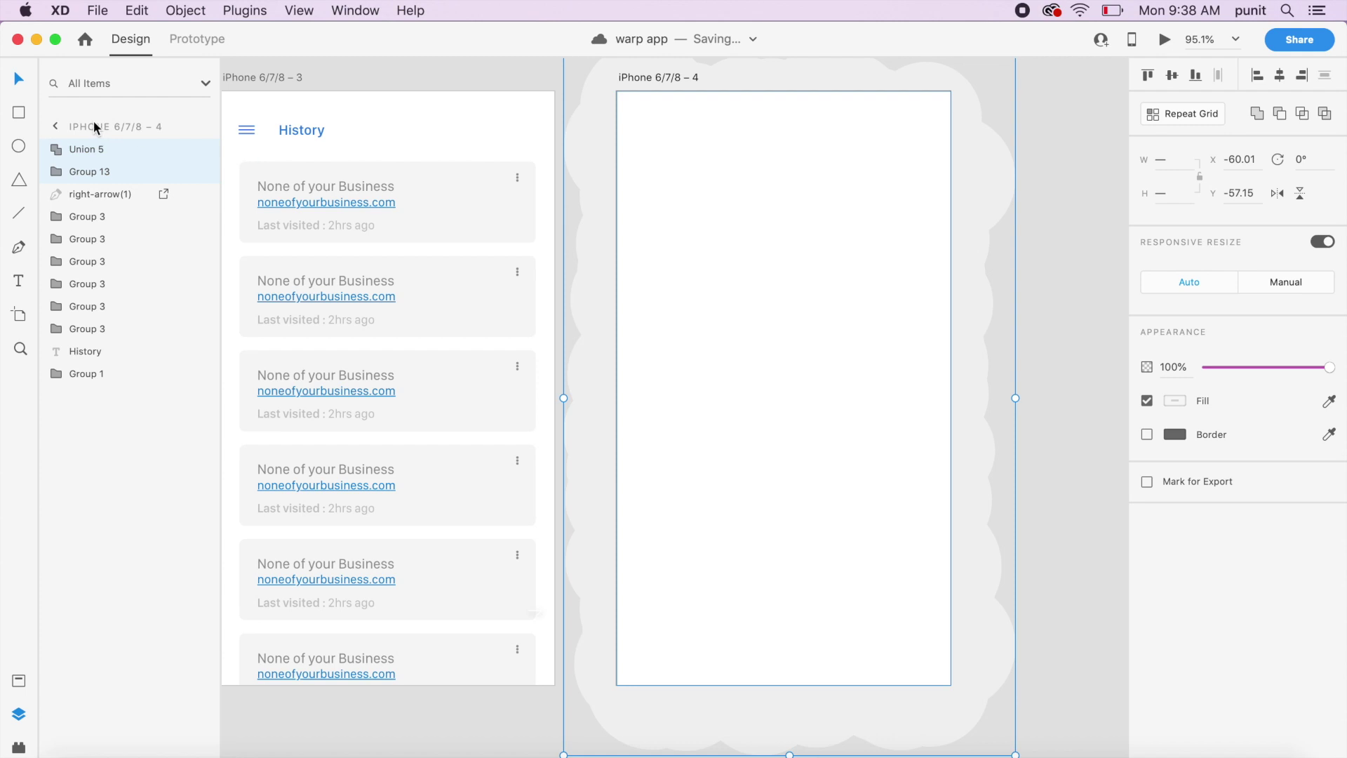
pyautogui.click(145, 219)
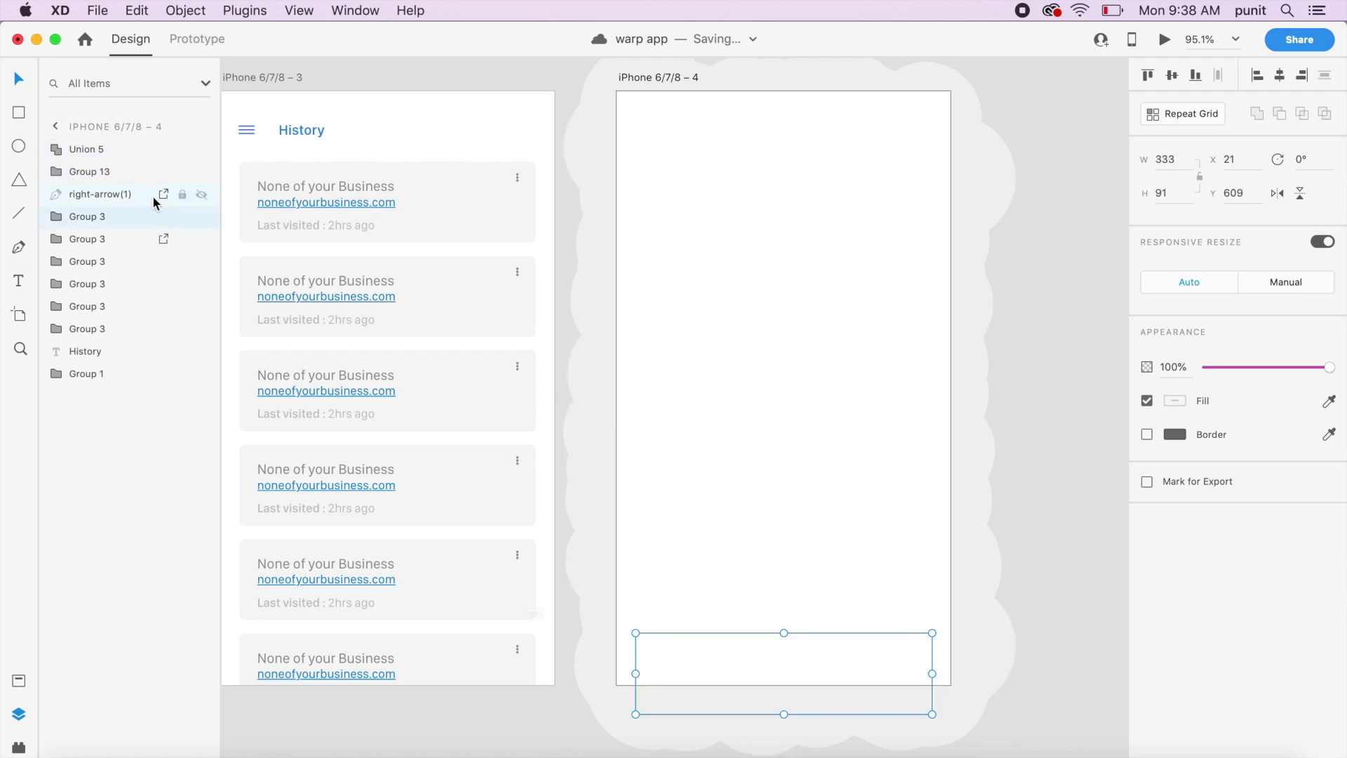
pyautogui.click(389, 209)
pyautogui.click(69, 172)
pyautogui.moveTo(70, 175); pyautogui.dragTo(651, 280)
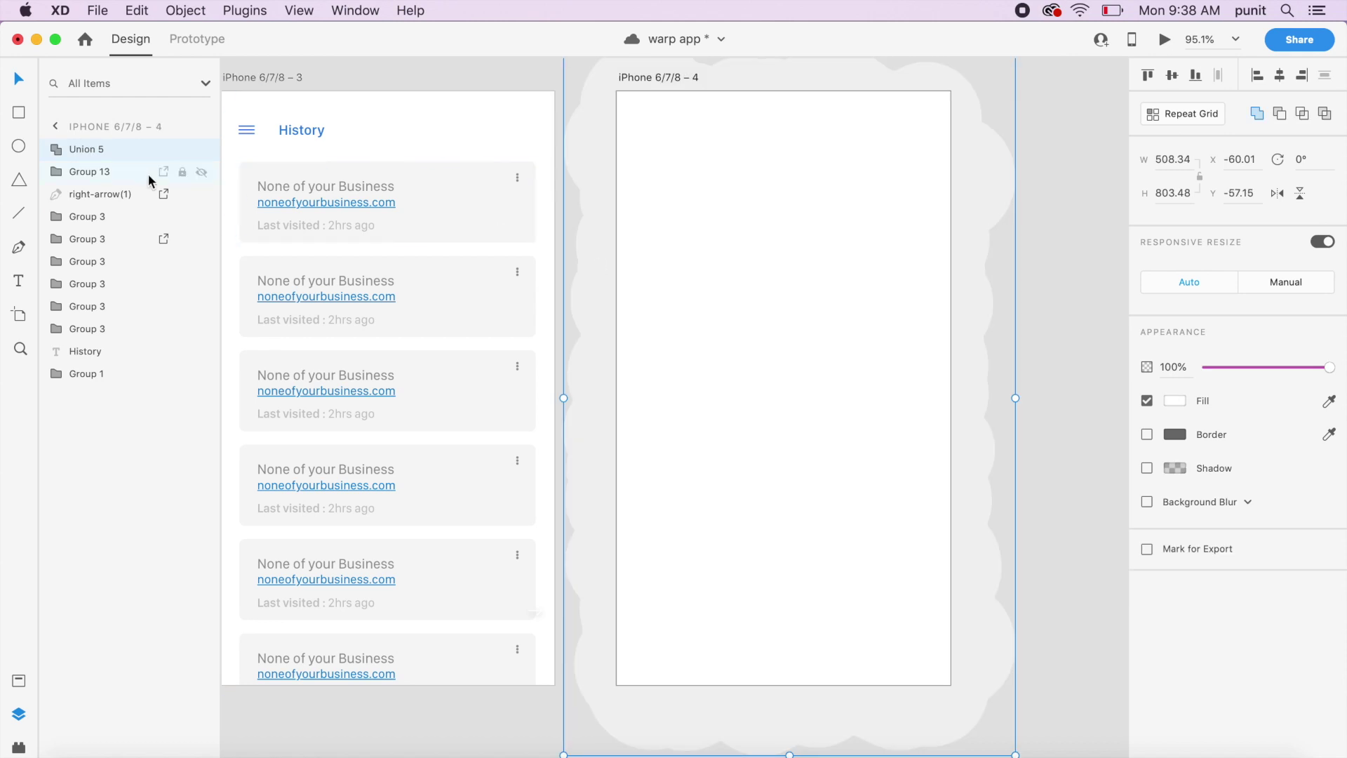
pyautogui.doubleClick(100, 149)
pyautogui.click(106, 149)
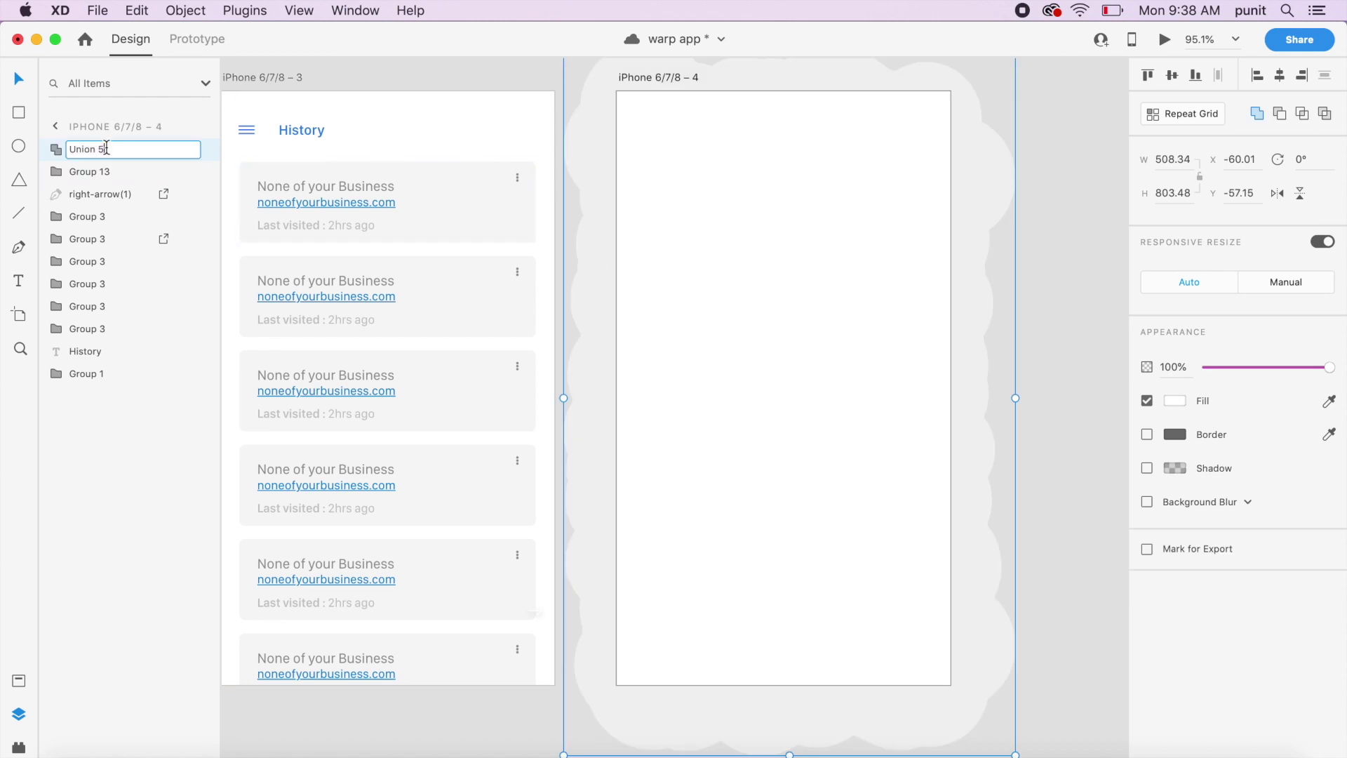
pyautogui.press('Return')
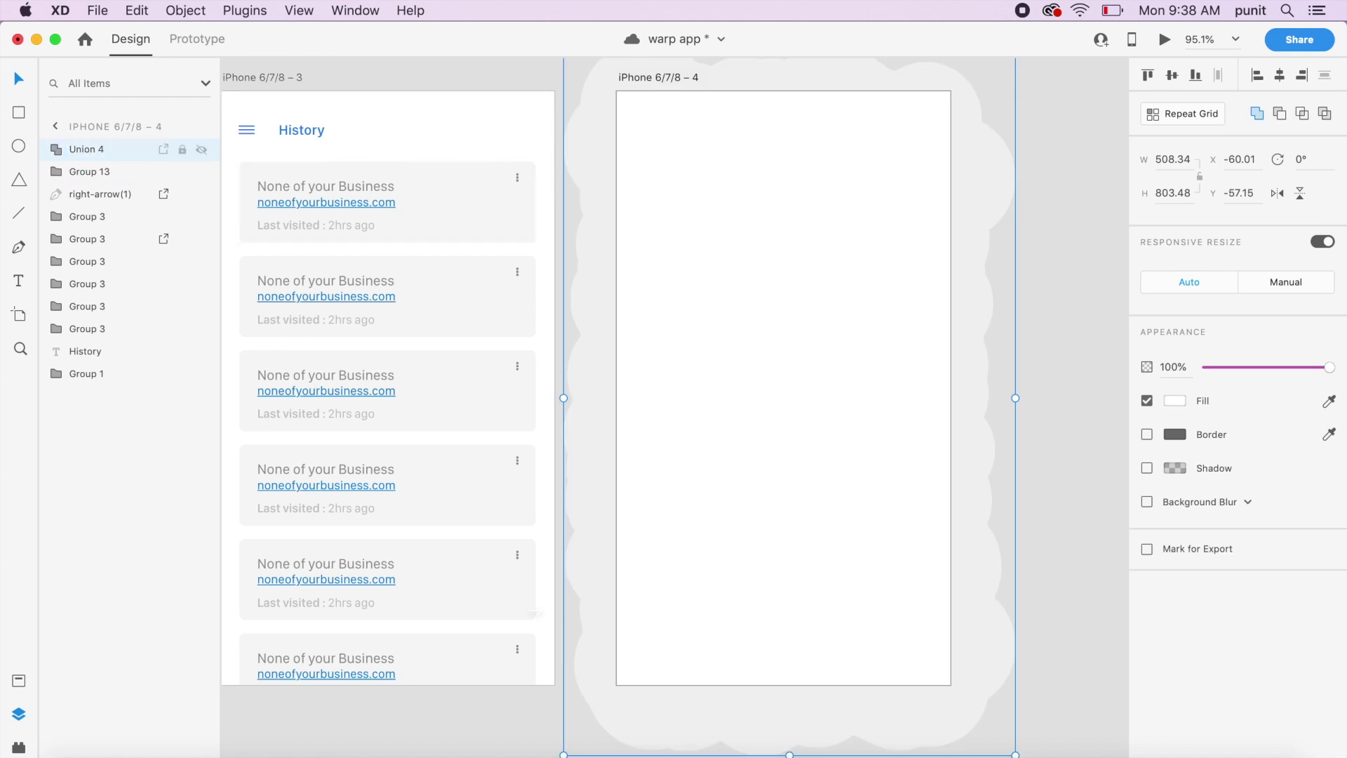
# - Mask Group 13 with the Union 4 shape on iPhone 6/7/8 – 4
pyautogui.keyDown('shift'); pyautogui.click(131, 178); pyautogui.keyUp('shift')
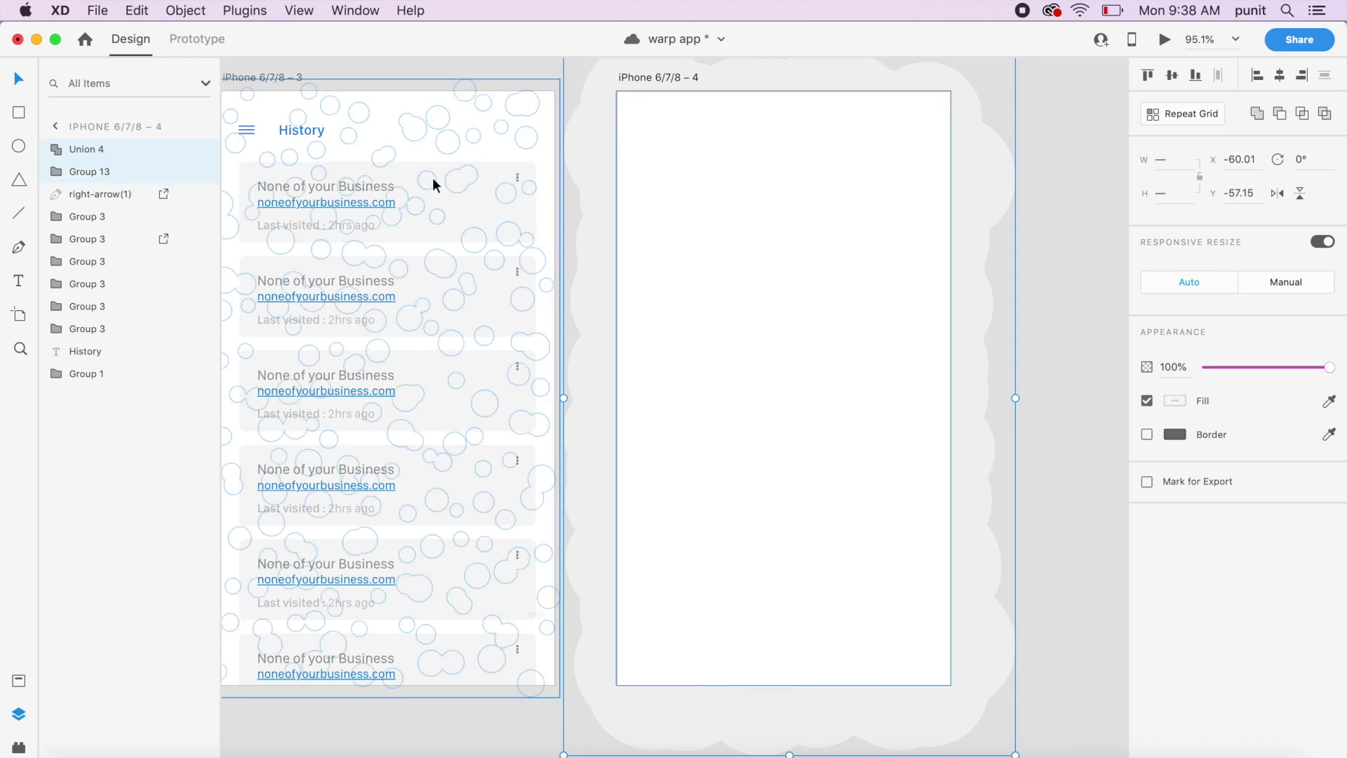
pyautogui.press('super+shift+m')
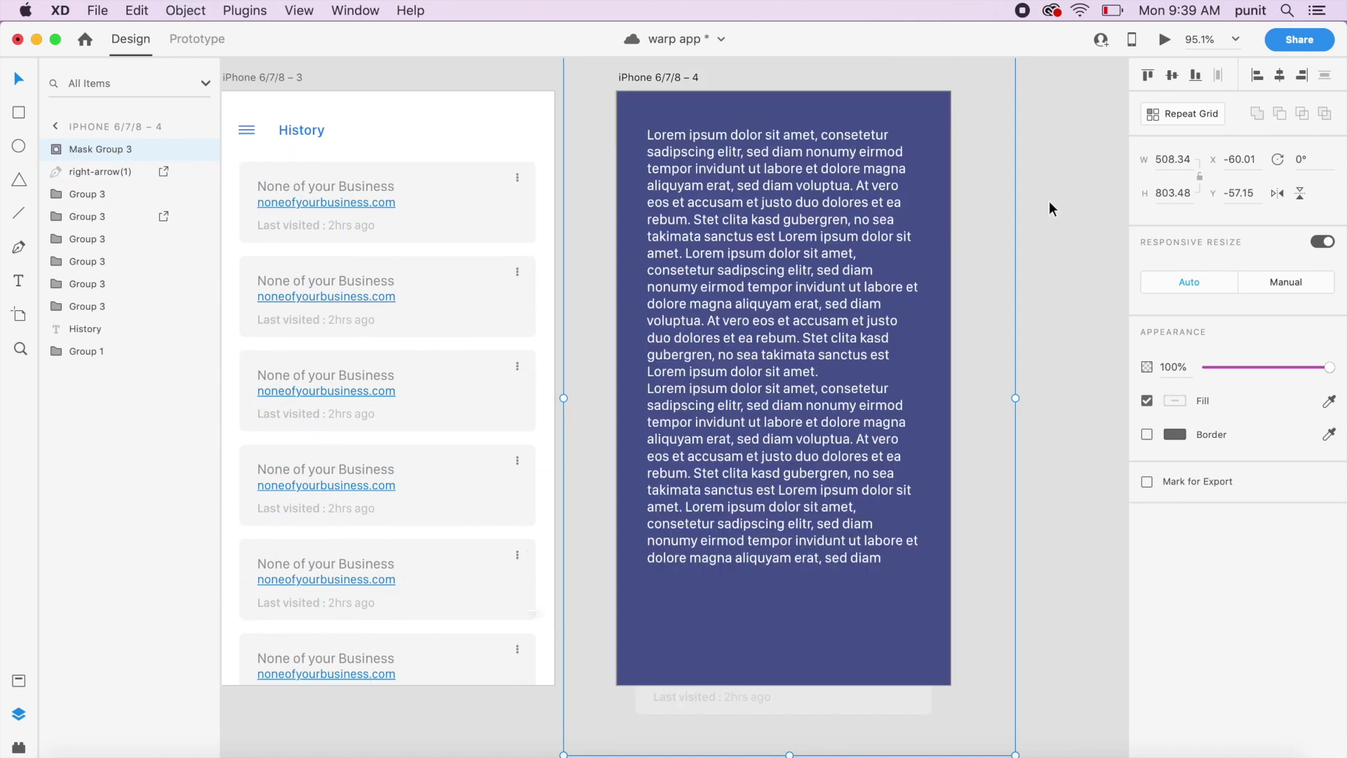
pyautogui.click(1049, 201)
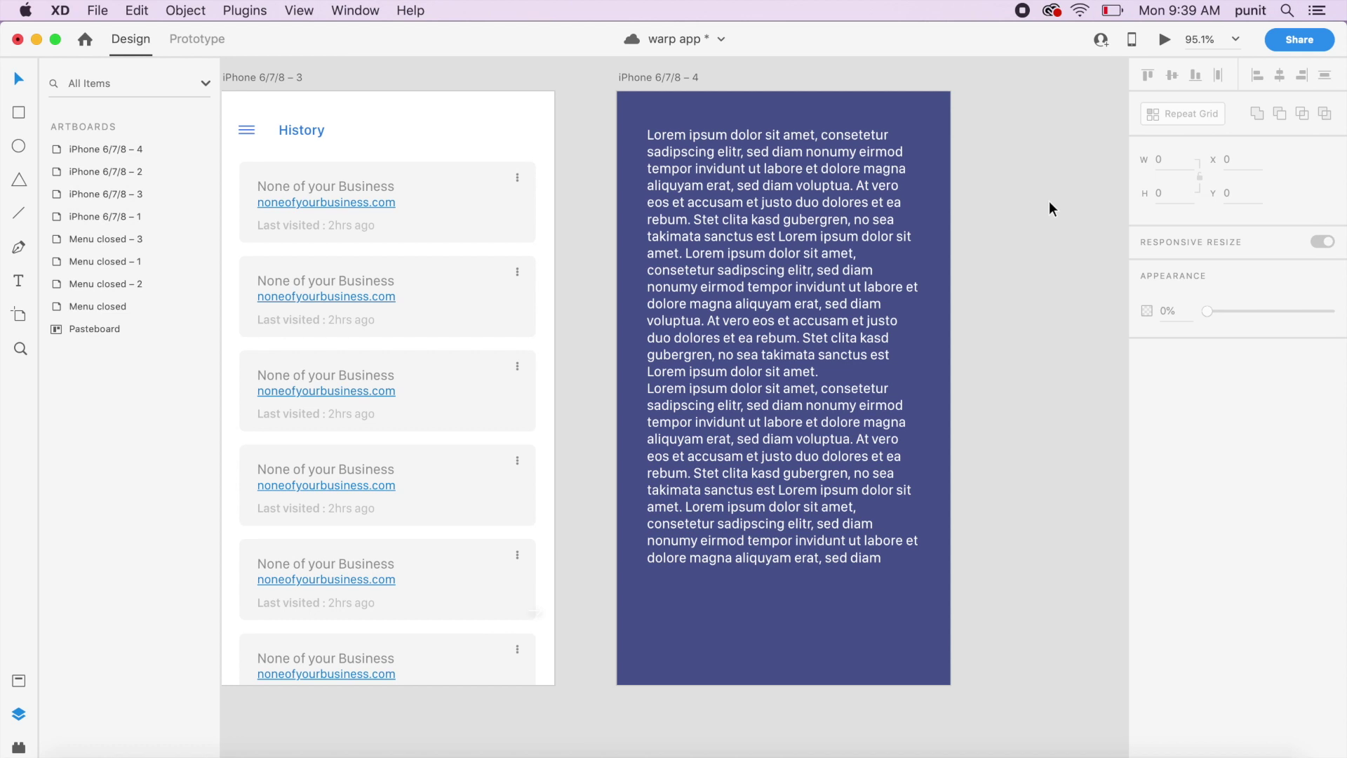
# - Link the iPhone 6/7/8 – 3 artboard to iPhone 6/7/8 – 4 with a tap-triggered Auto-Animate, Ease Out easing and 0.6 s duration
pyautogui.click(451, 94)
pyautogui.click(183, 40)
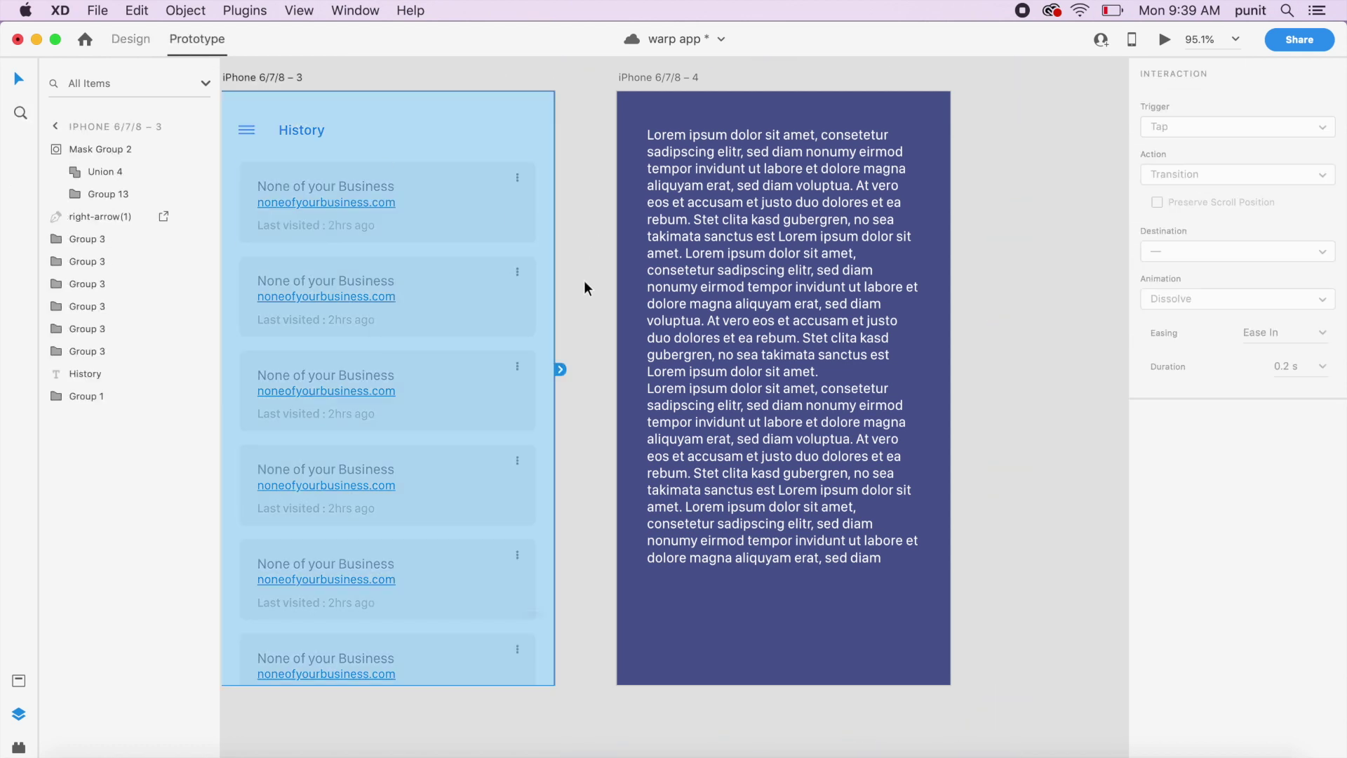
pyautogui.moveTo(558, 369); pyautogui.dragTo(701, 385)
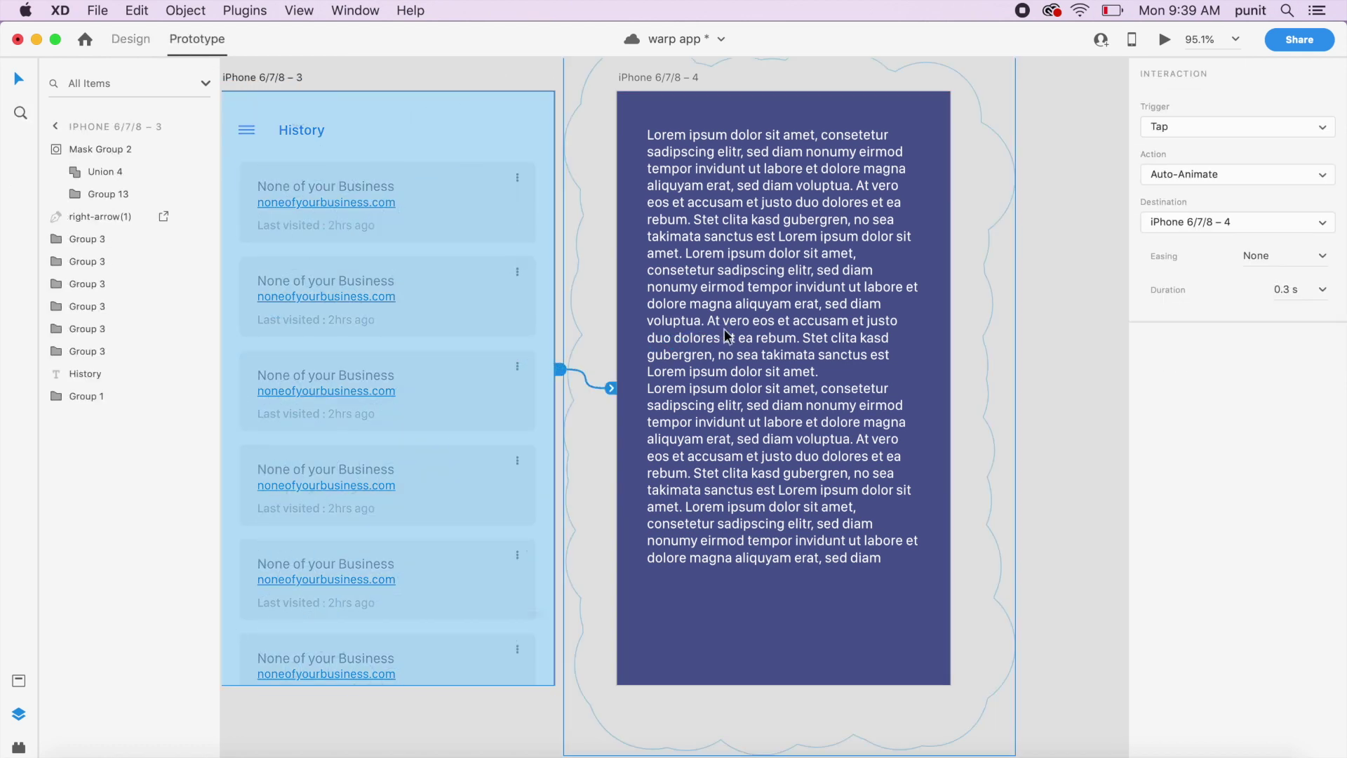
pyautogui.click(1329, 259)
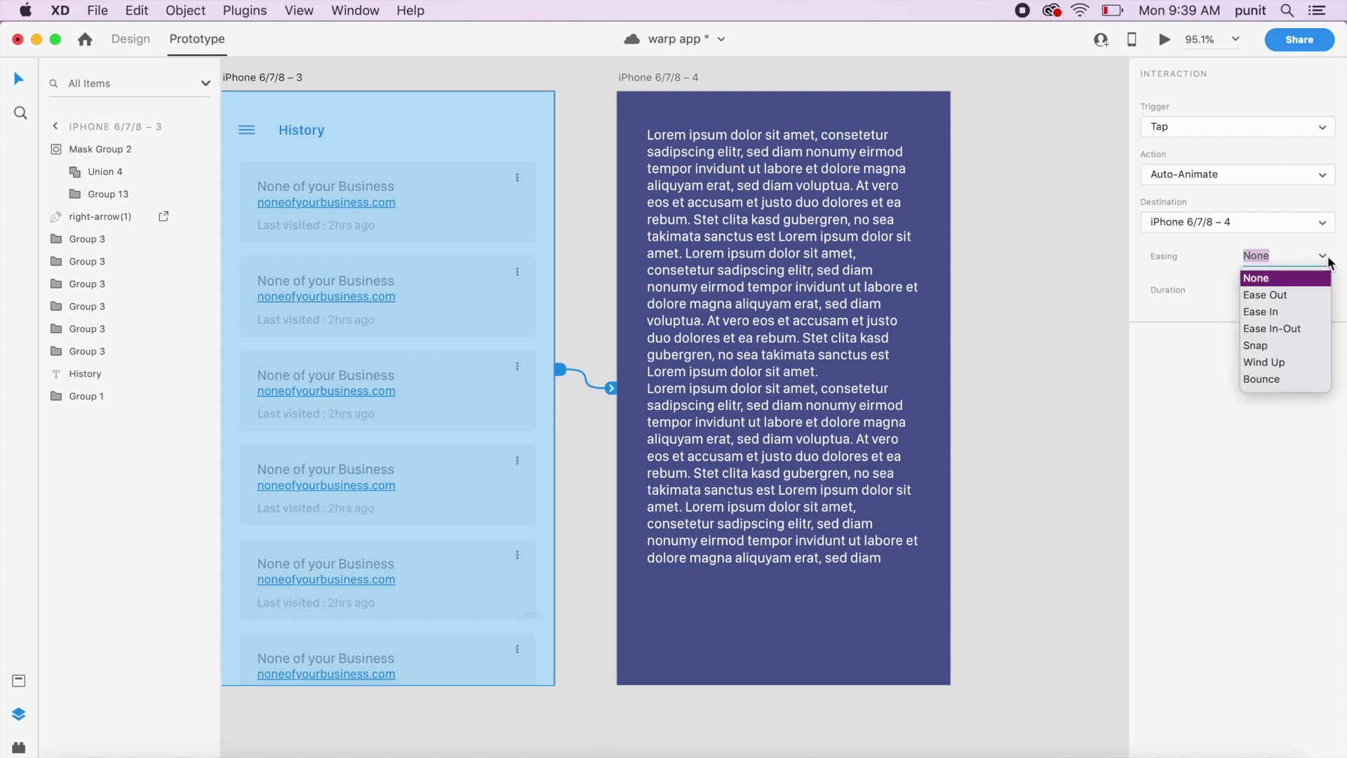
pyautogui.click(1294, 294)
pyautogui.click(1295, 288)
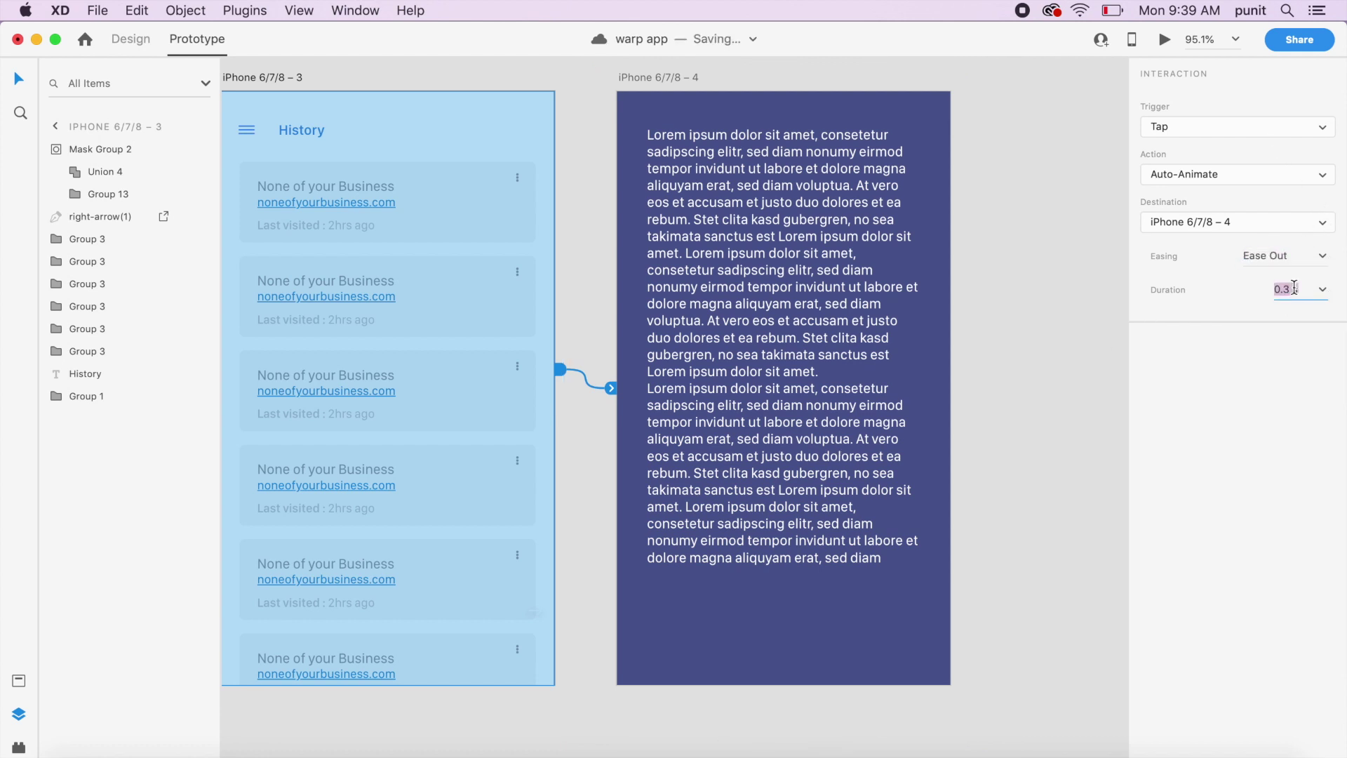
pyautogui.write('0.6')
pyautogui.press('Return')
# - Preview the tap transition from the History screen to the blue text screen
pyautogui.click(1164, 39)
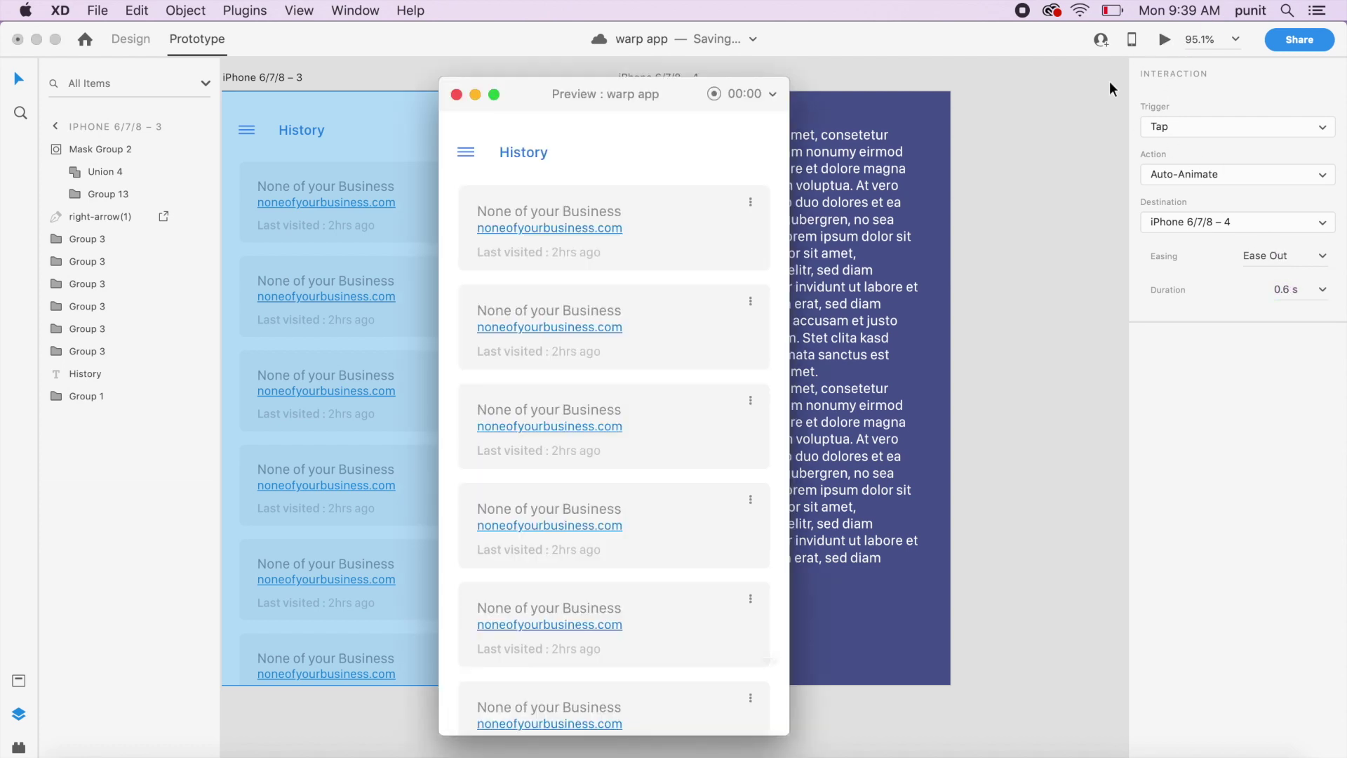
pyautogui.click(707, 438)
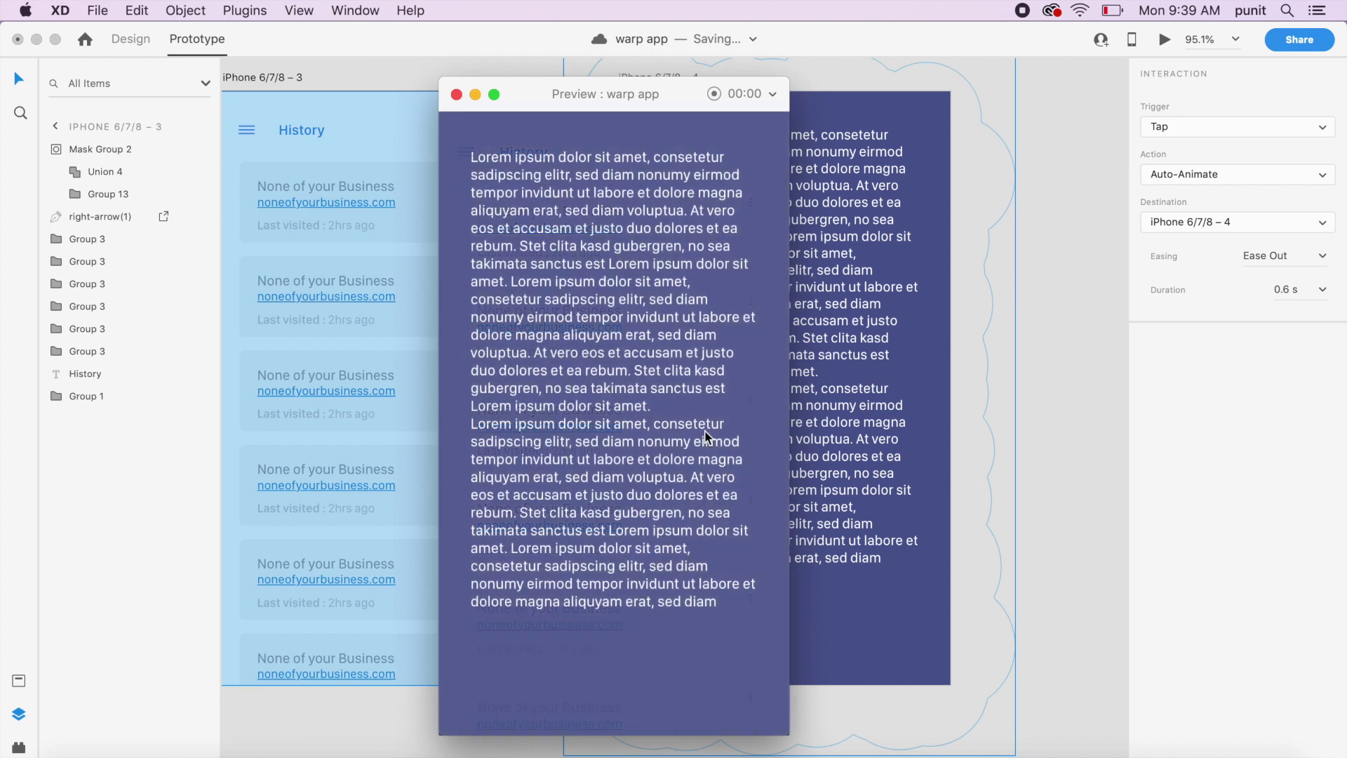
pyautogui.click(456, 94)
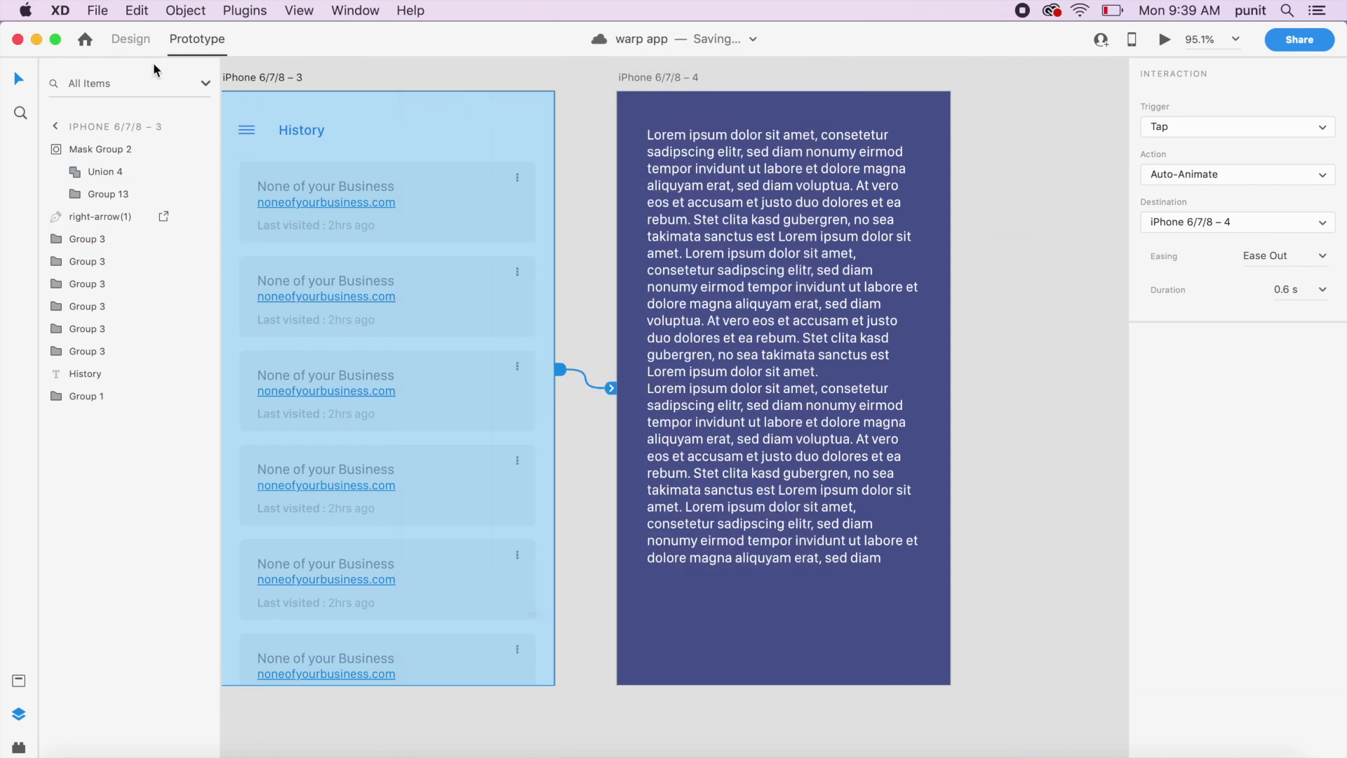
# - Rename the mask group on iPhone 6/7/8 – 4 as Mask Group 2 to match the one on iPhone 6/7/8 – 3
pyautogui.click(472, 263)
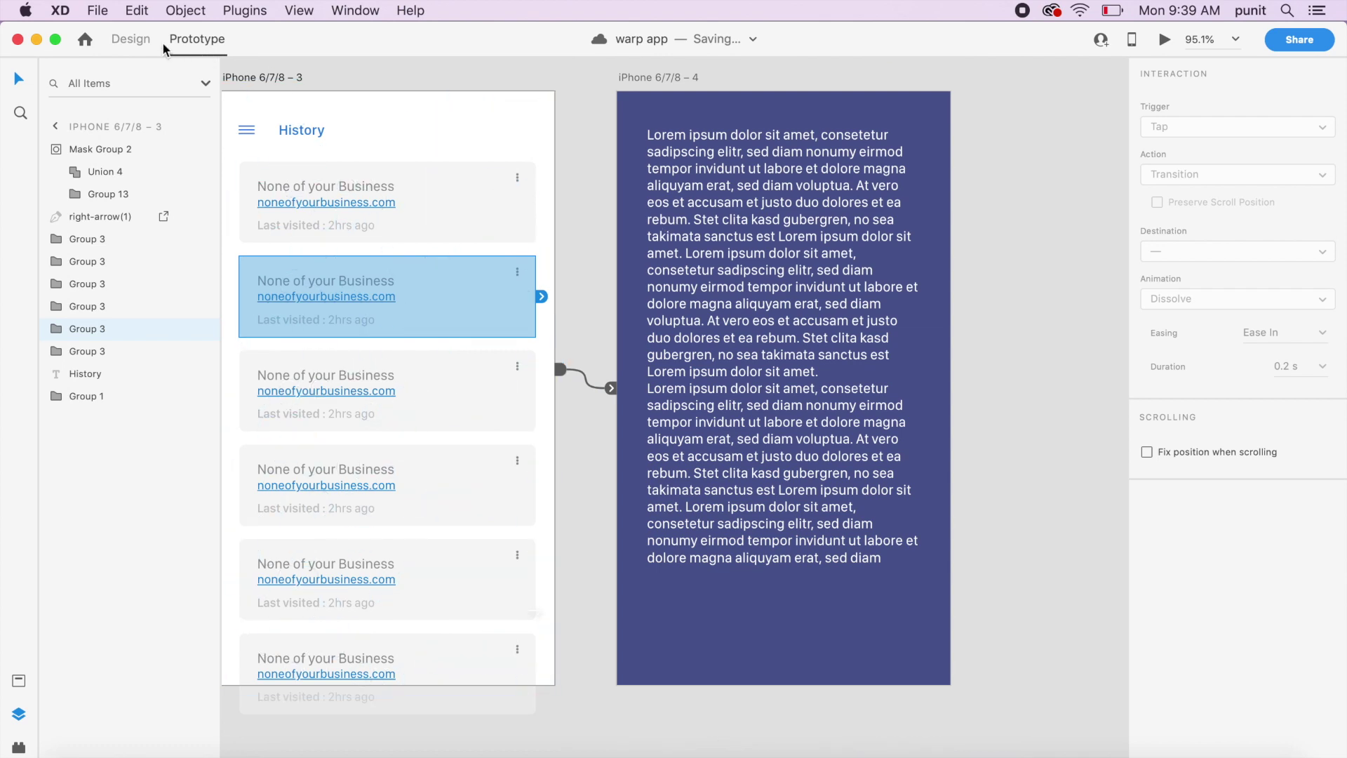
pyautogui.click(489, 135)
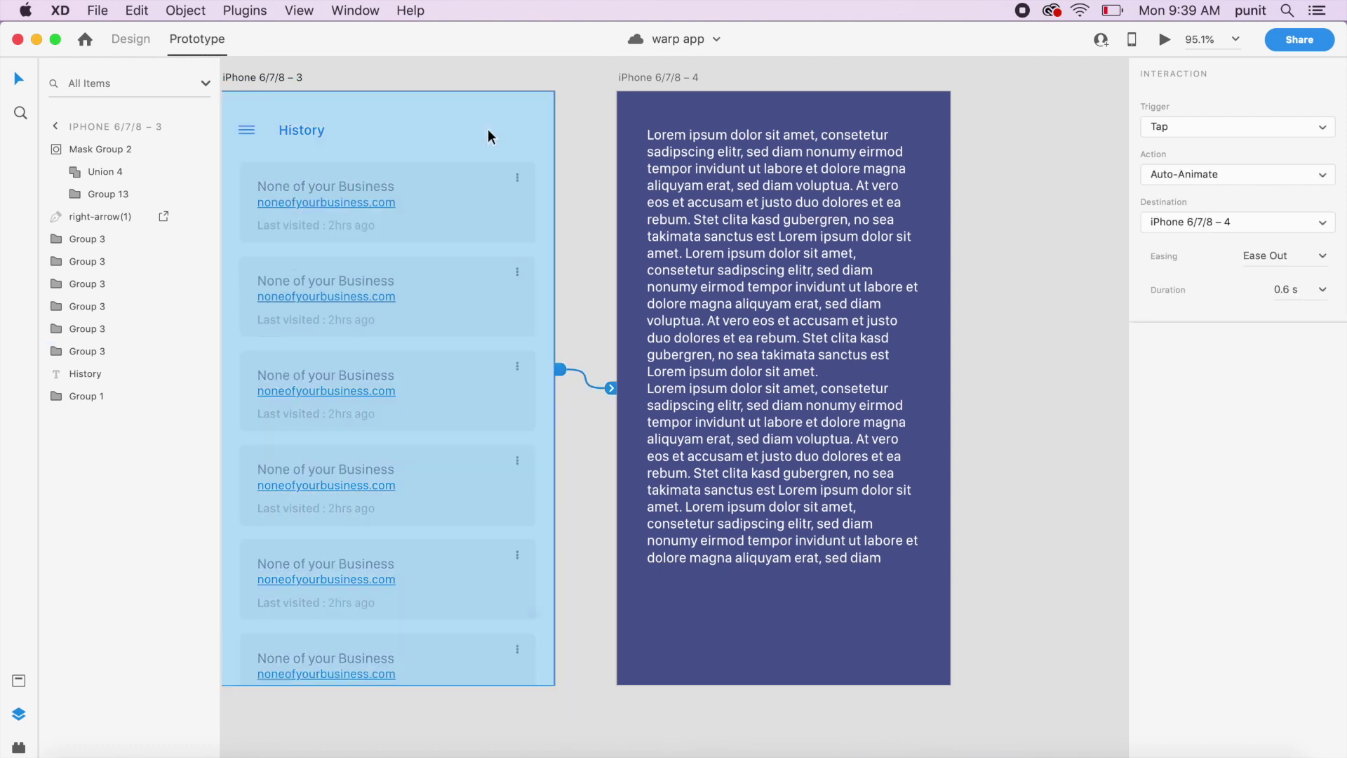
pyautogui.click(790, 214)
pyautogui.doubleClick(132, 148)
pyautogui.click(137, 149)
pyautogui.press('BackSpace')
pyautogui.press('Return')
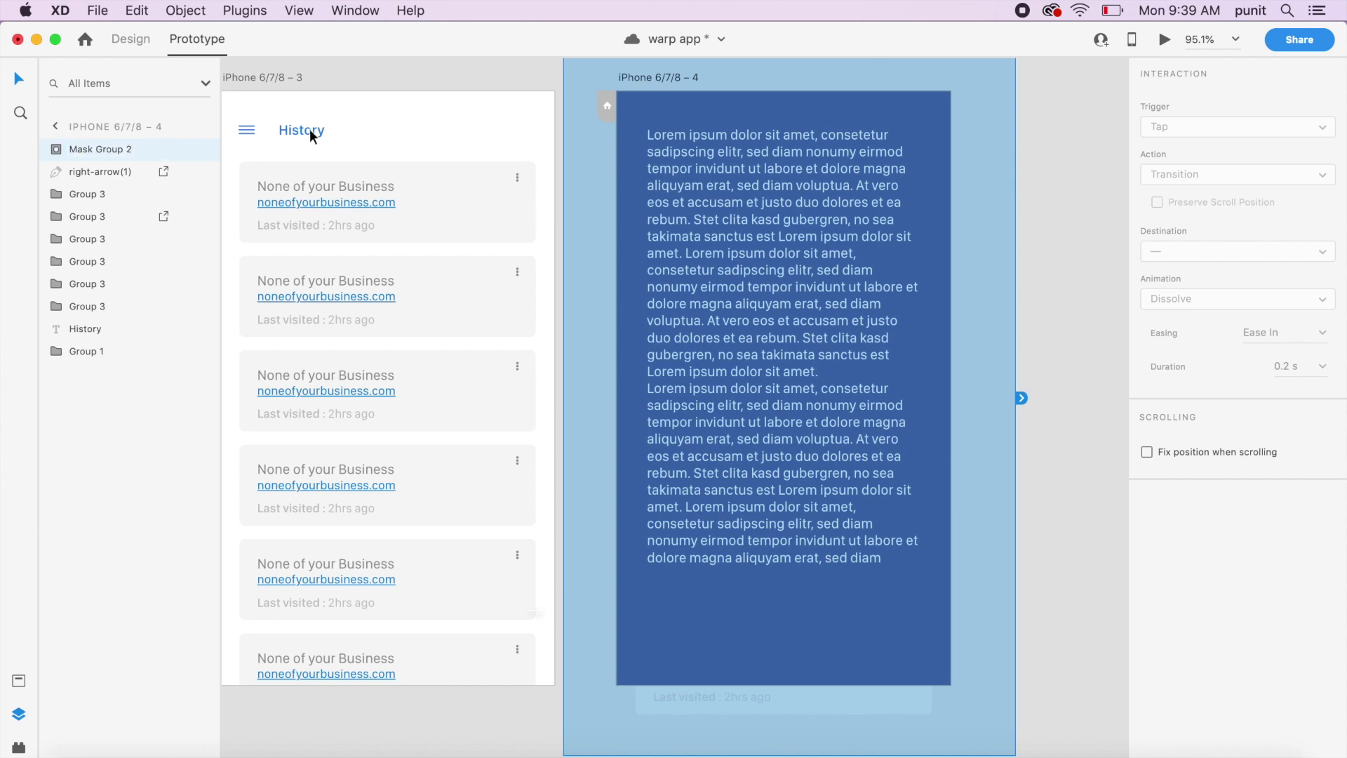
# - Preview the History screen's transition again with the matching mask group names
pyautogui.click(382, 121)
pyautogui.click(1162, 42)
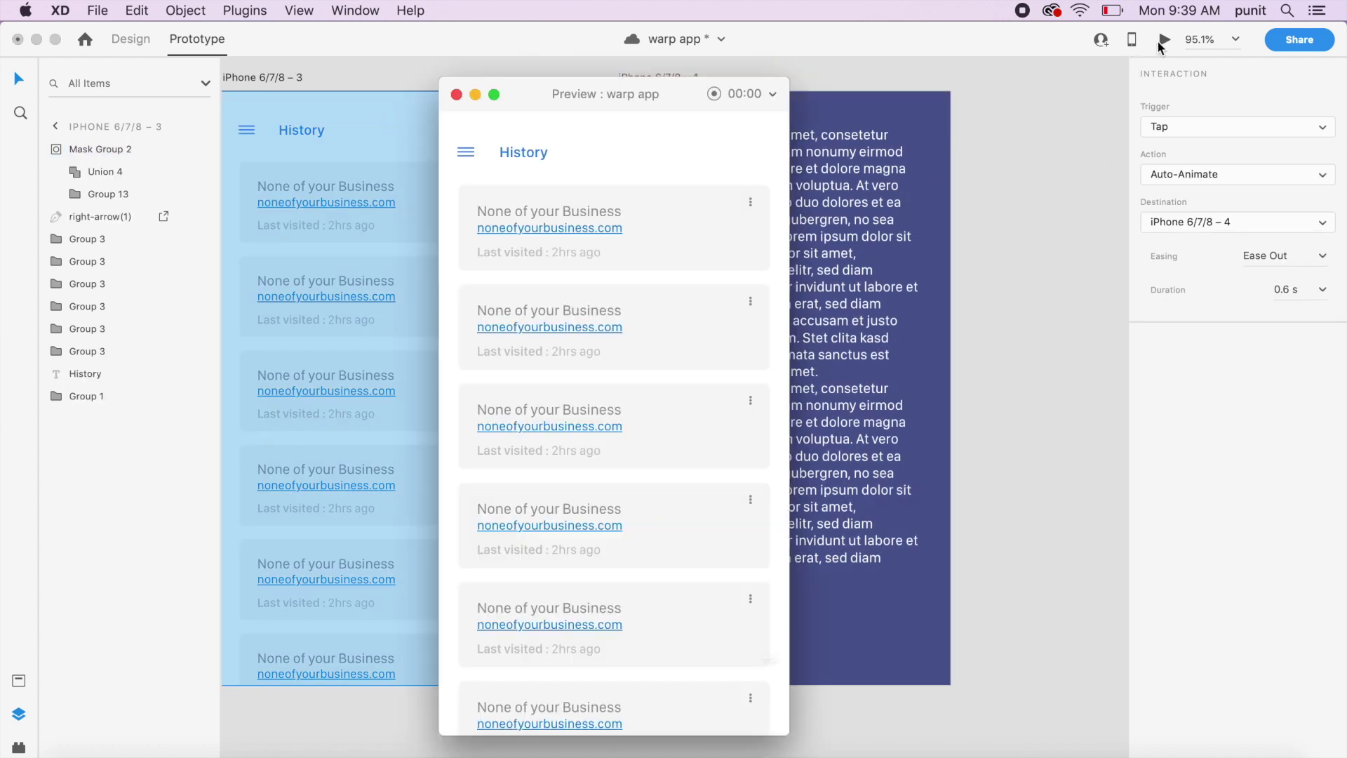
pyautogui.click(682, 329)
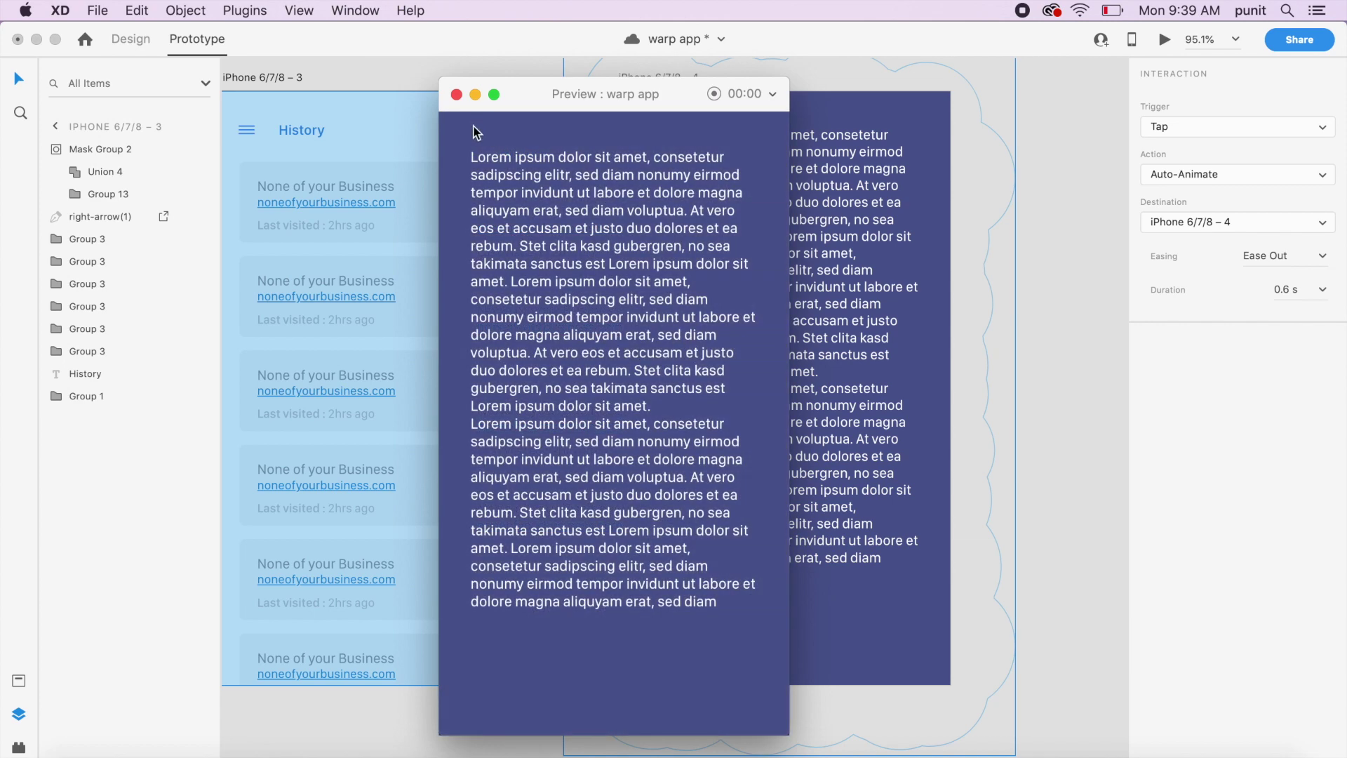
pyautogui.click(456, 94)
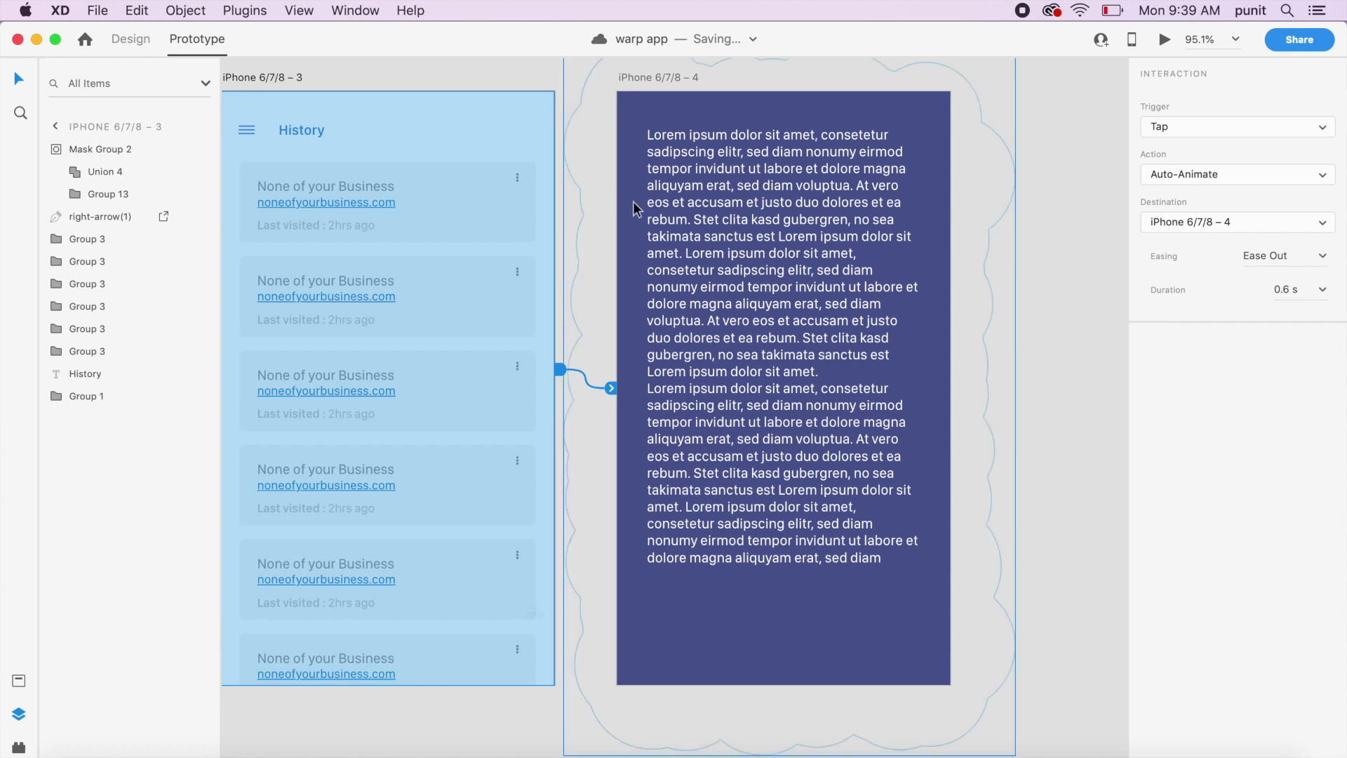
# - Compare the layers inside Mask Group 2 and Group 13 on the iPhone 6/7/8 – 4 and iPhone 6/7/8 – 3 artboards
pyautogui.click(835, 277)
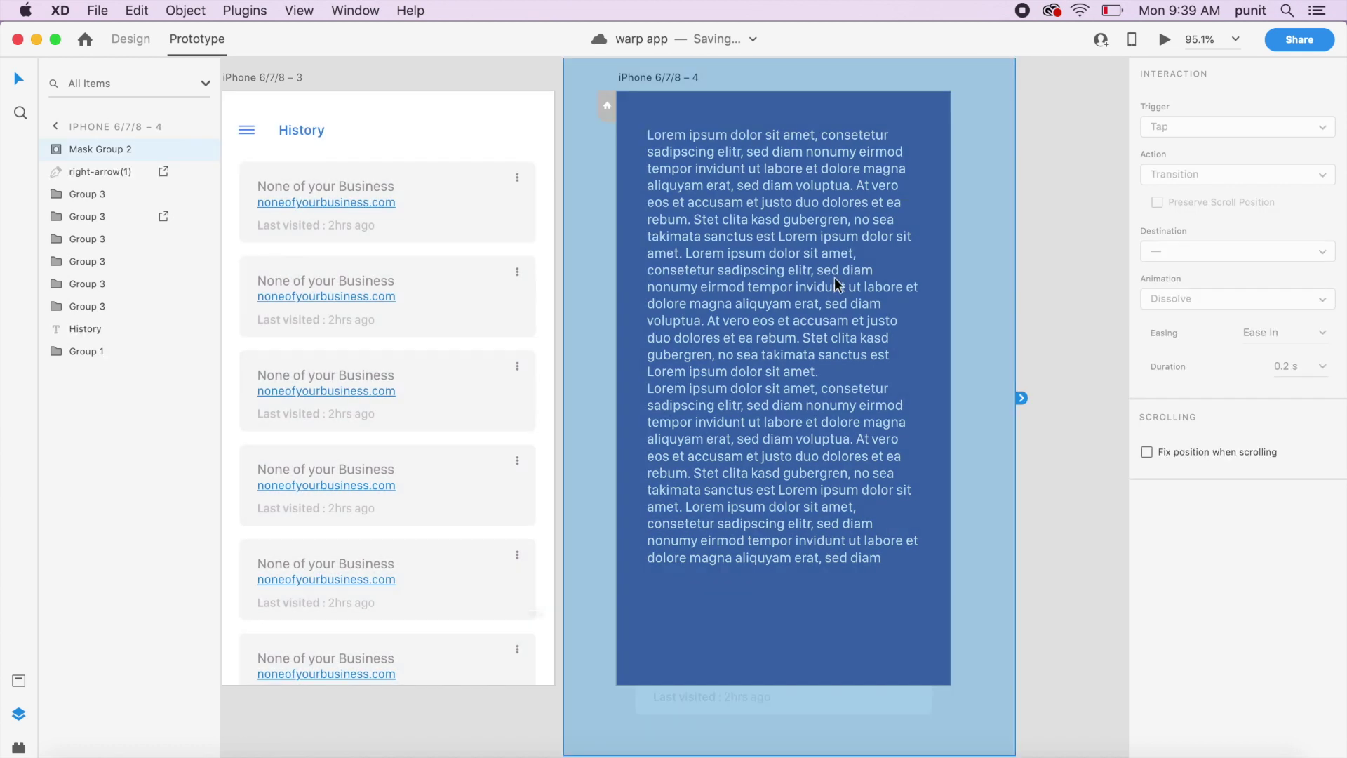
pyautogui.click(56, 150)
pyautogui.click(71, 197)
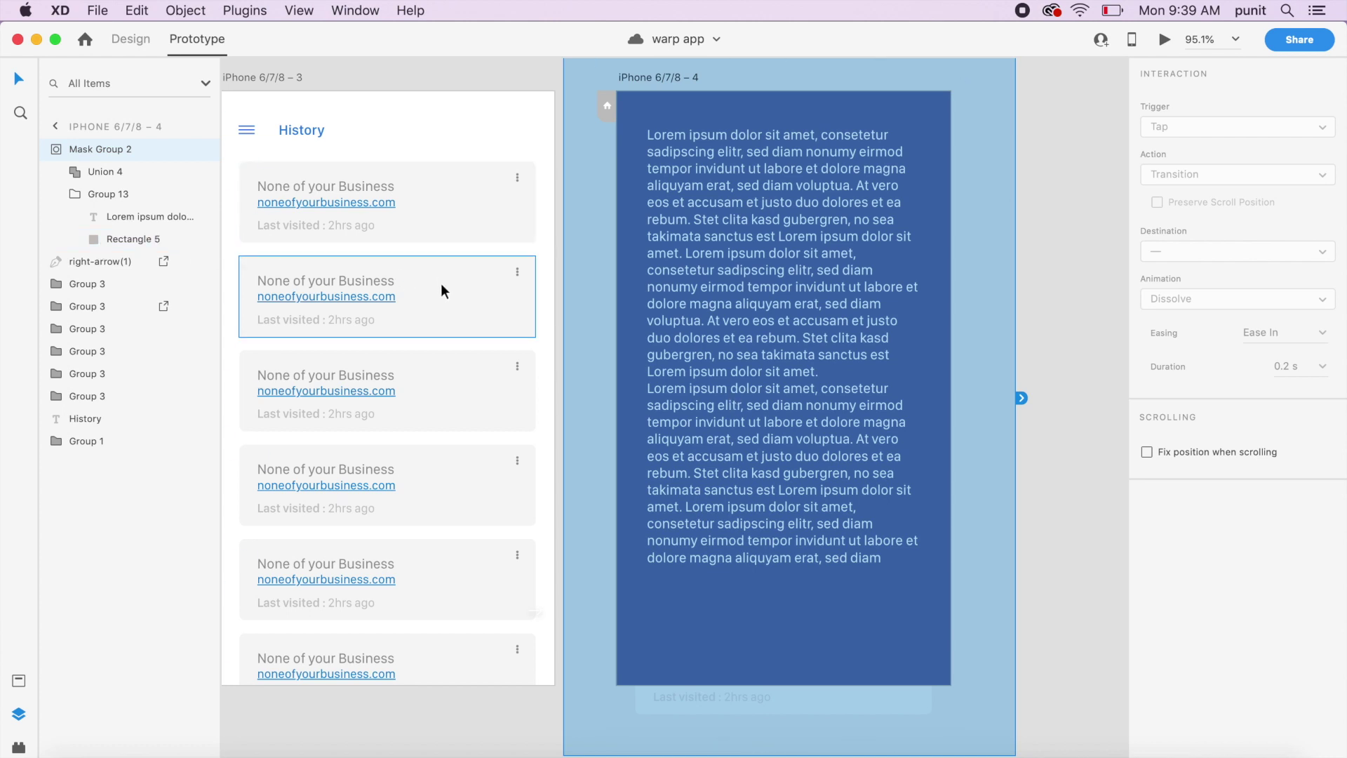
pyautogui.click(485, 297)
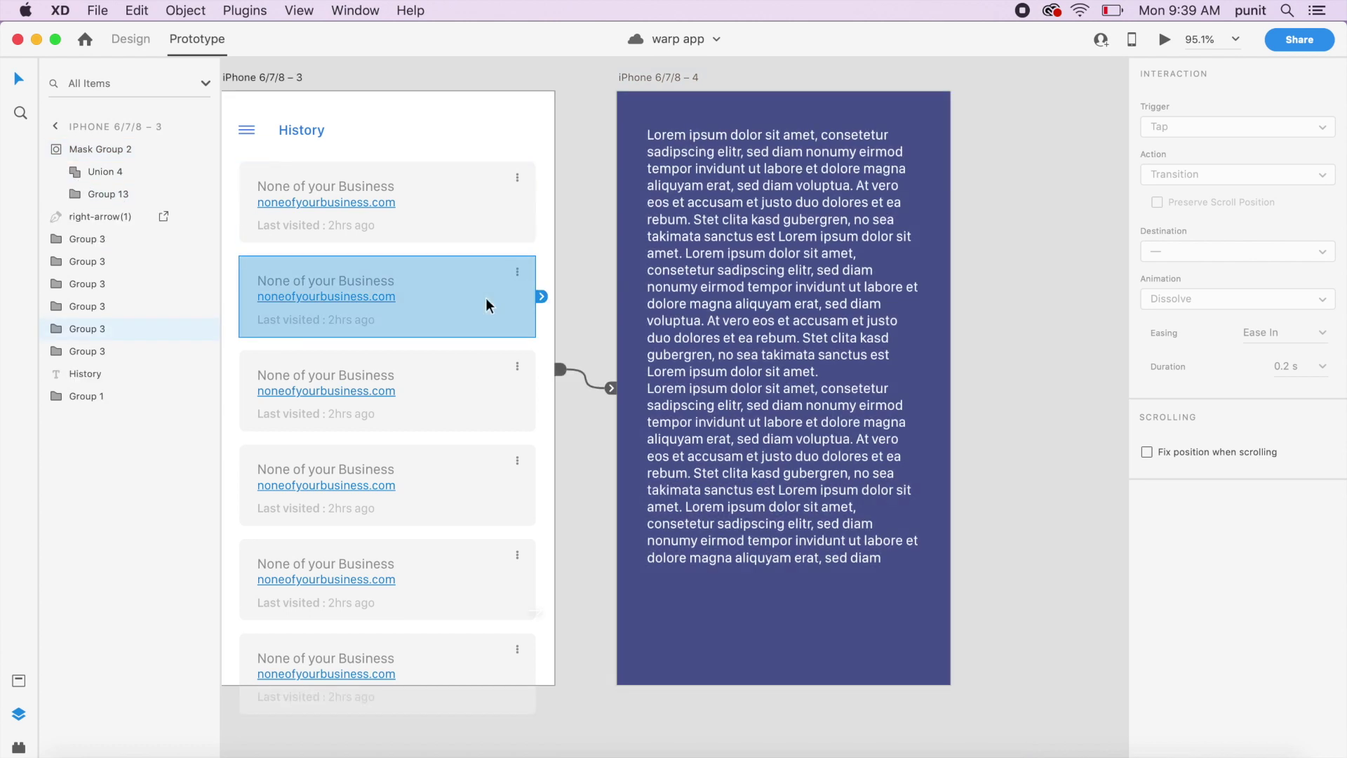
pyautogui.click(77, 192)
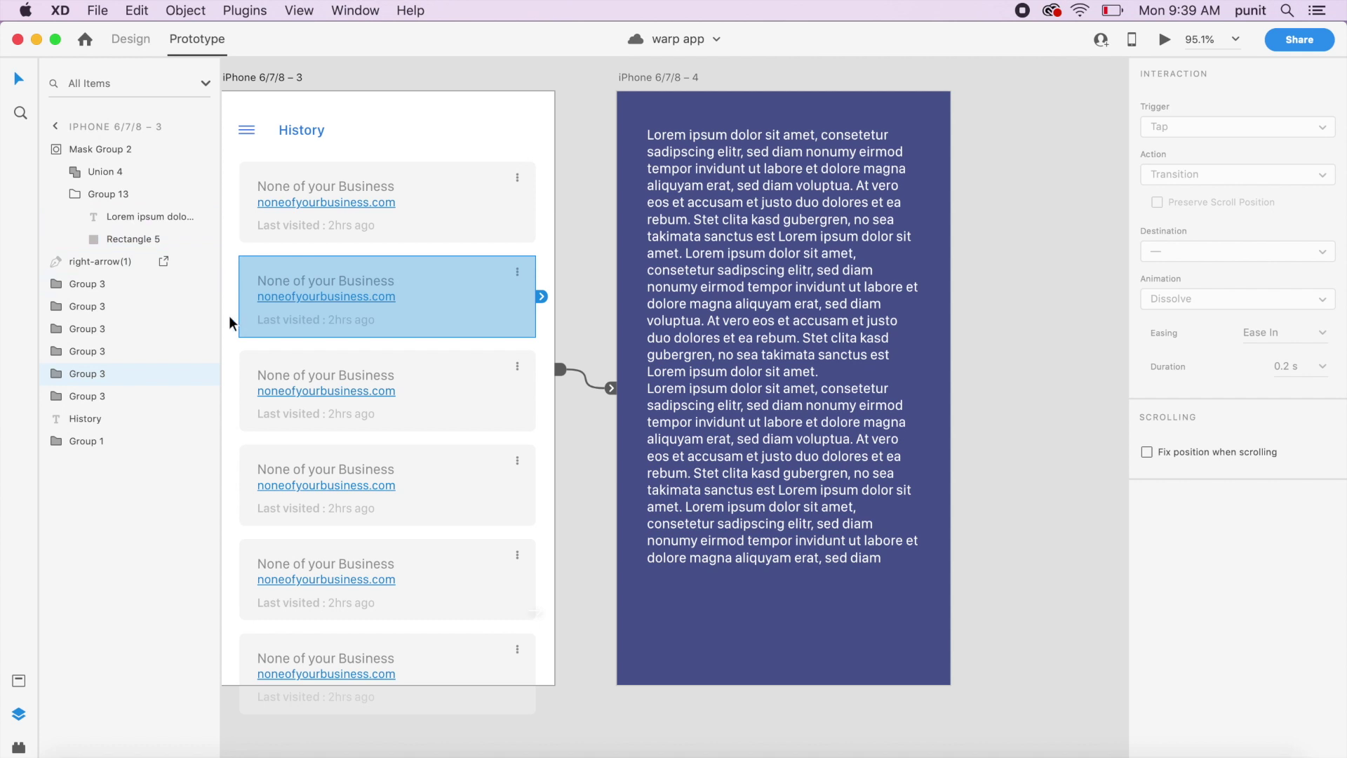
# - Link Mask Group 2 on iPhone 6/7/8 – 3 to iPhone 6/7/8 – 4 with Auto-Animate, a 1 s duration and Snap easing
pyautogui.click(439, 208)
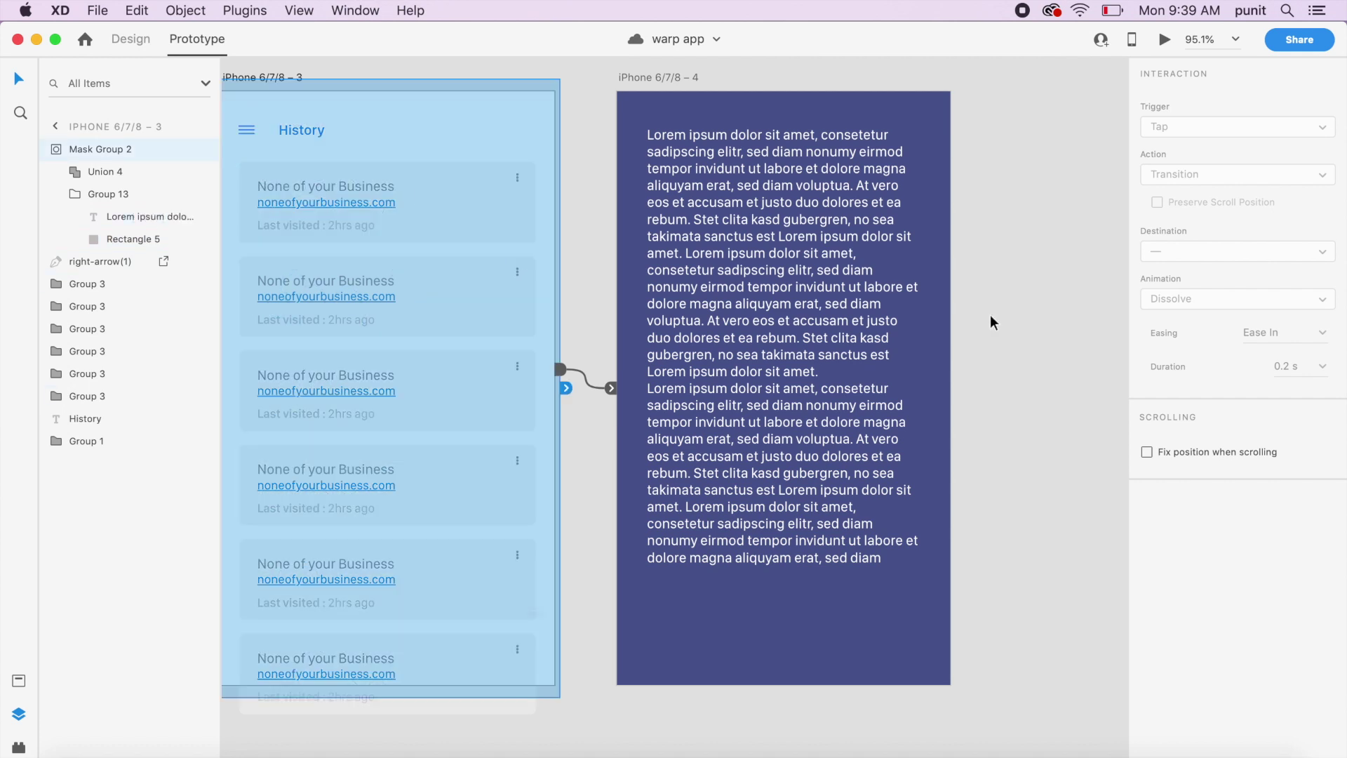
pyautogui.moveTo(566, 388); pyautogui.dragTo(667, 393)
pyautogui.click(1322, 295)
pyautogui.click(1302, 386)
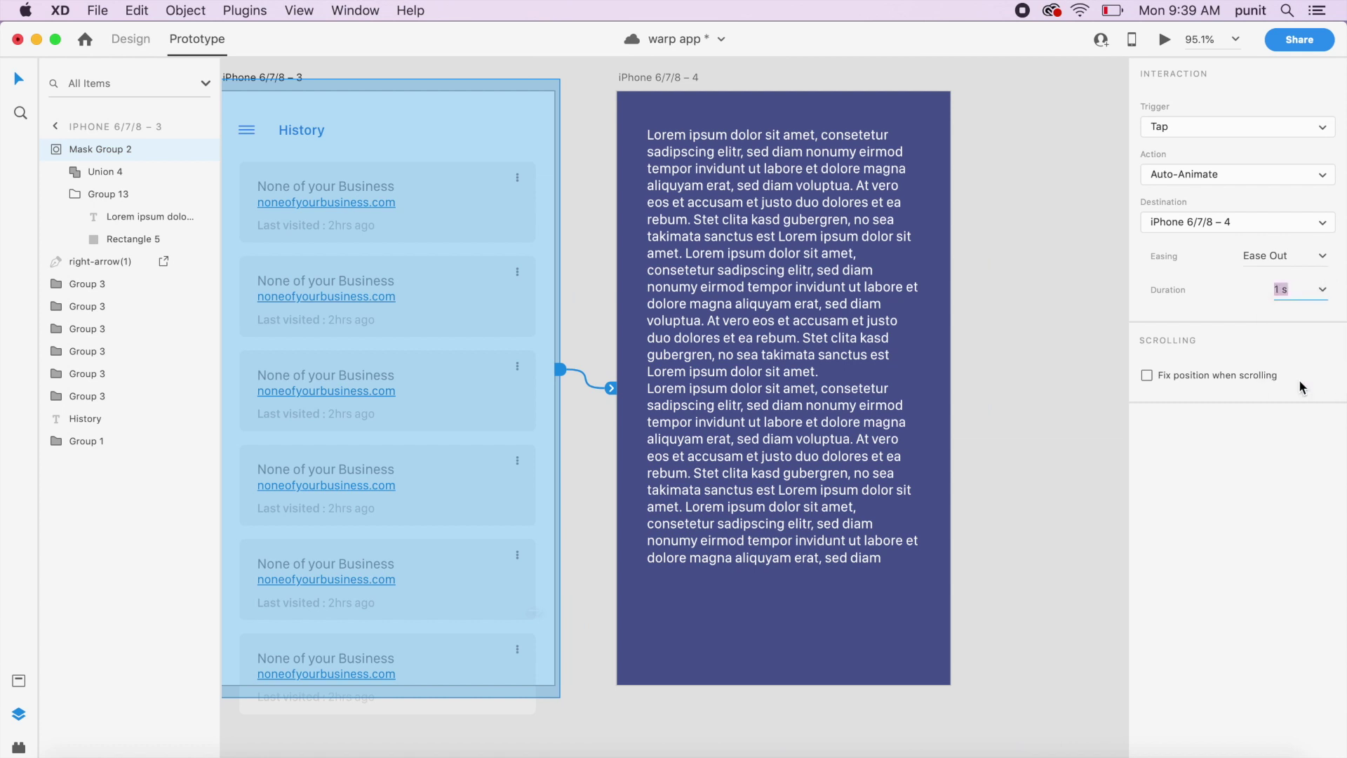
pyautogui.click(1323, 255)
pyautogui.click(1263, 346)
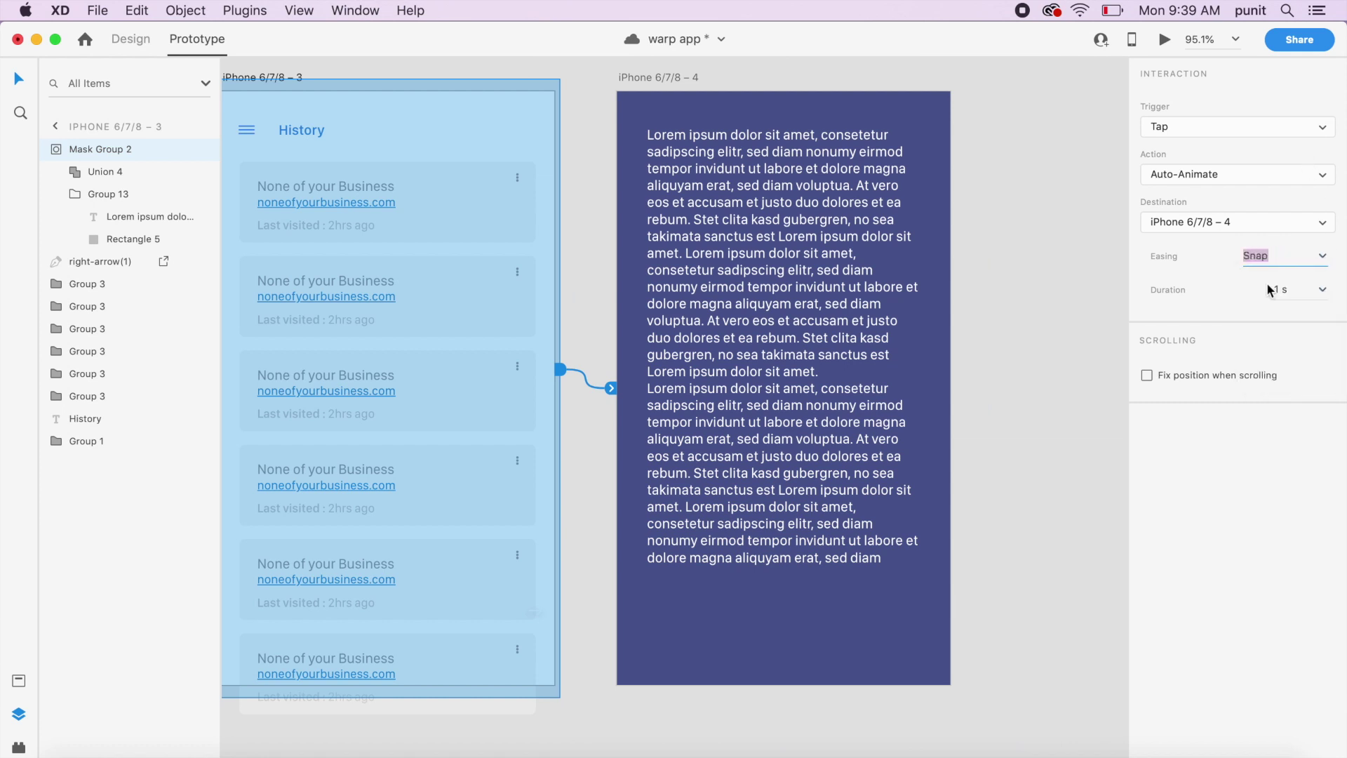
# - Preview the mask group's Snap transition to the blue text screen
pyautogui.click(1164, 40)
pyautogui.click(672, 331)
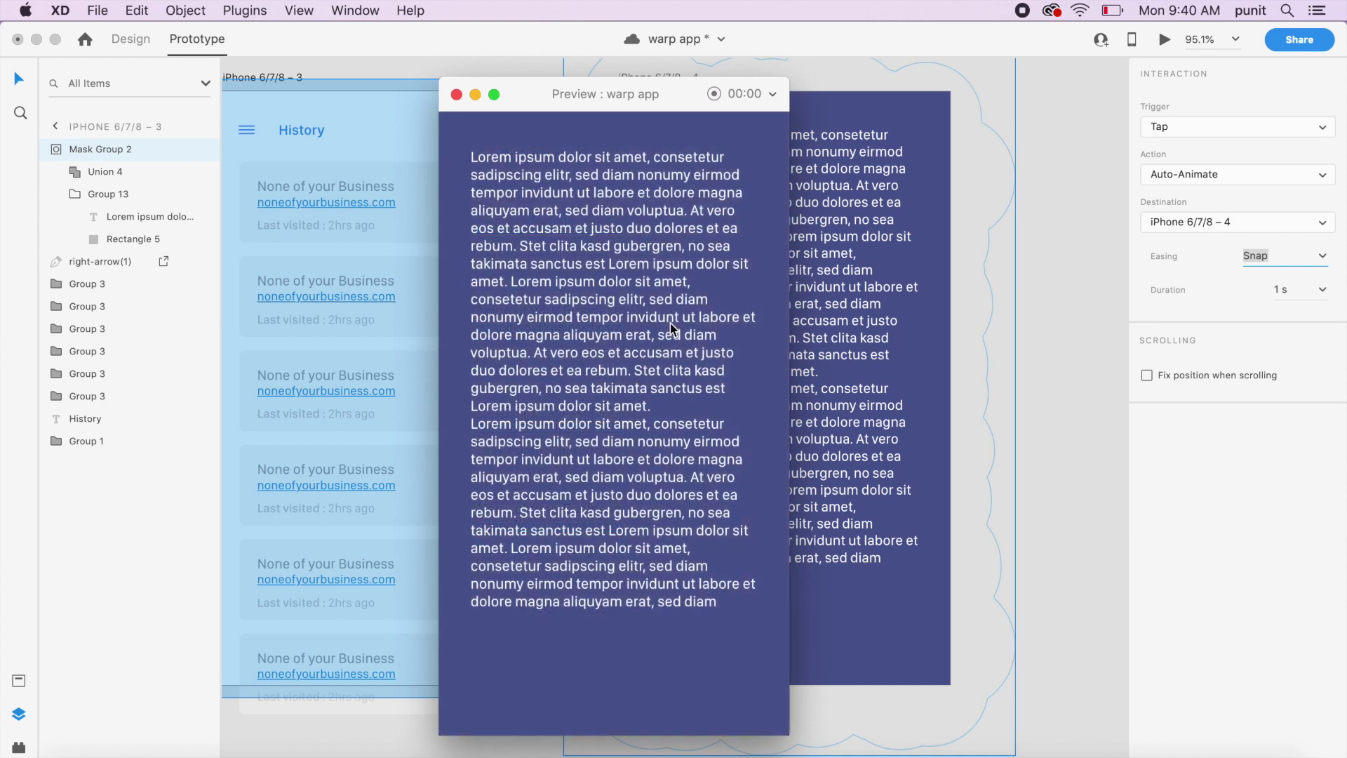
pyautogui.click(457, 95)
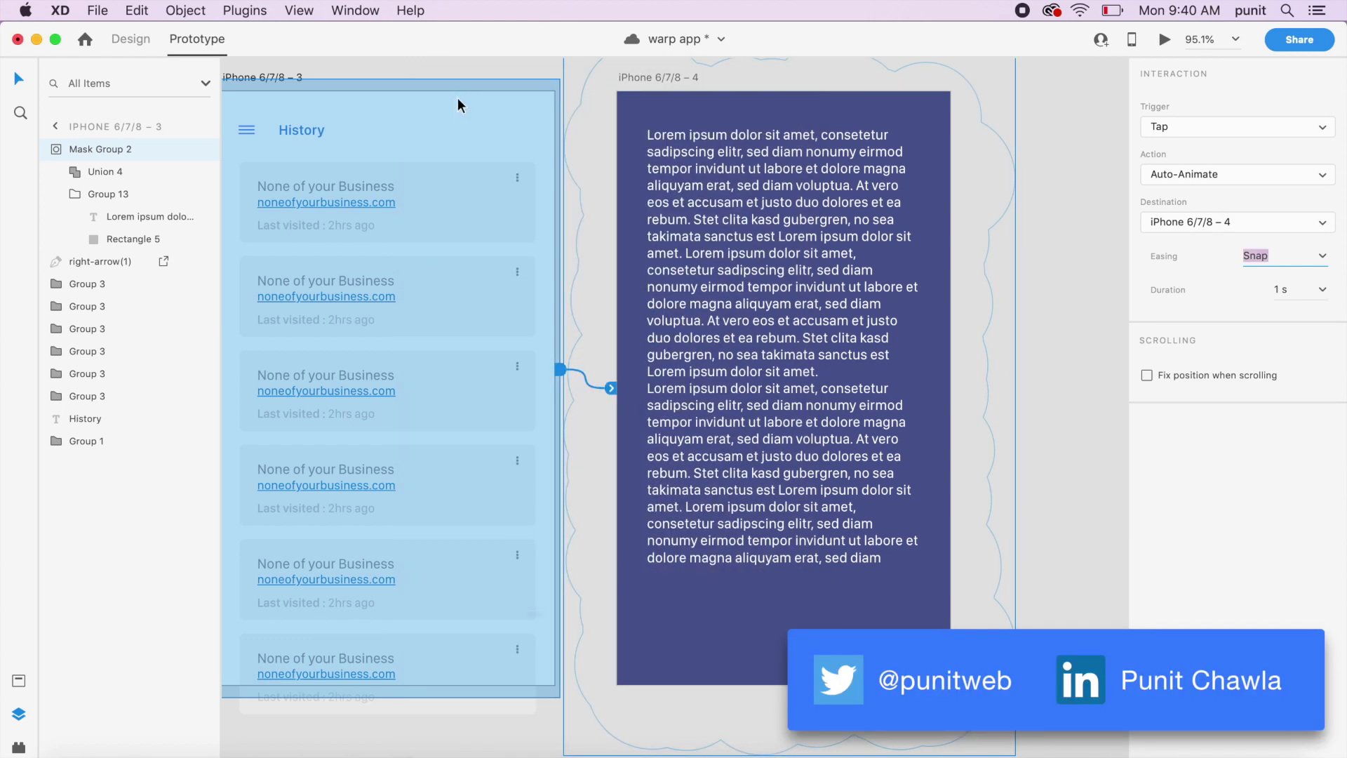
# - Set the mask group transition's duration to 4 s and preview the slower reveal
pyautogui.click(1300, 285)
pyautogui.write('4')
pyautogui.press('Return')
pyautogui.click(1164, 40)
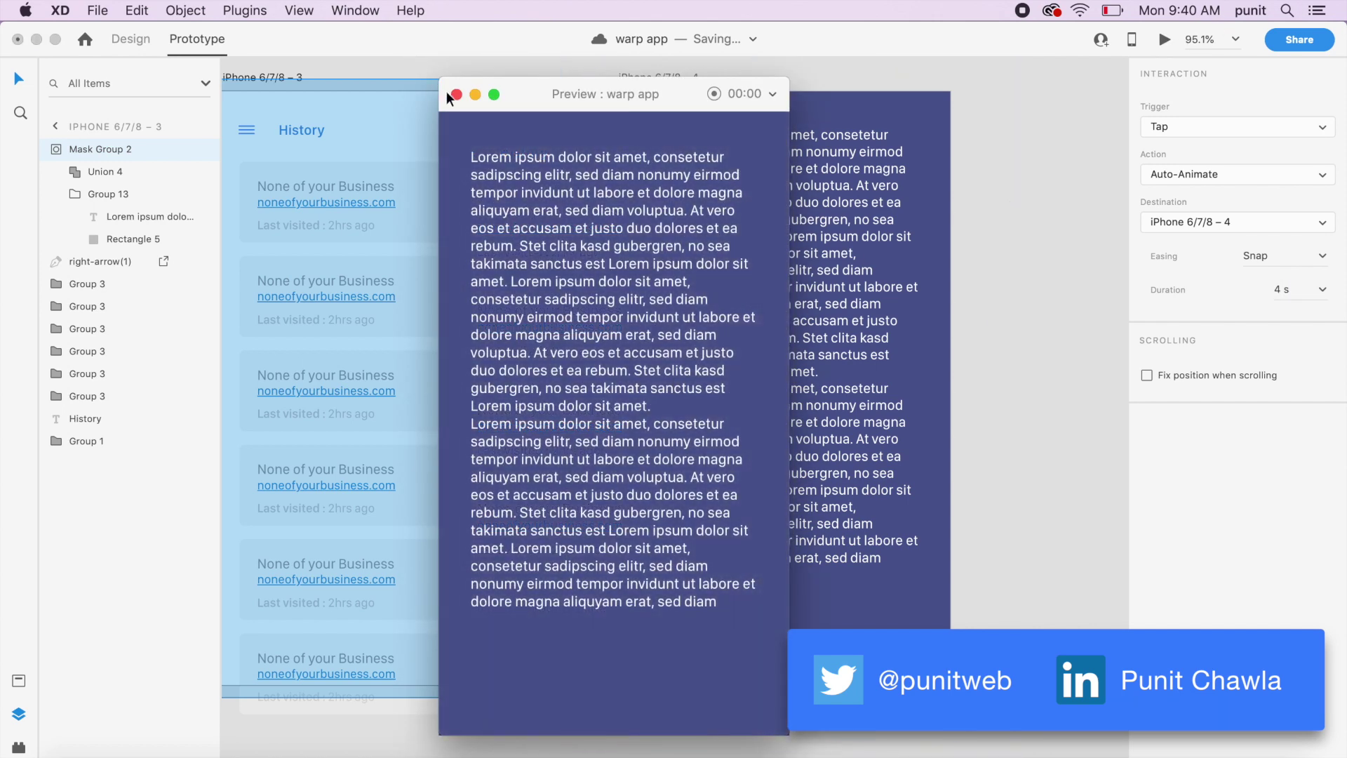
pyautogui.click(456, 95)
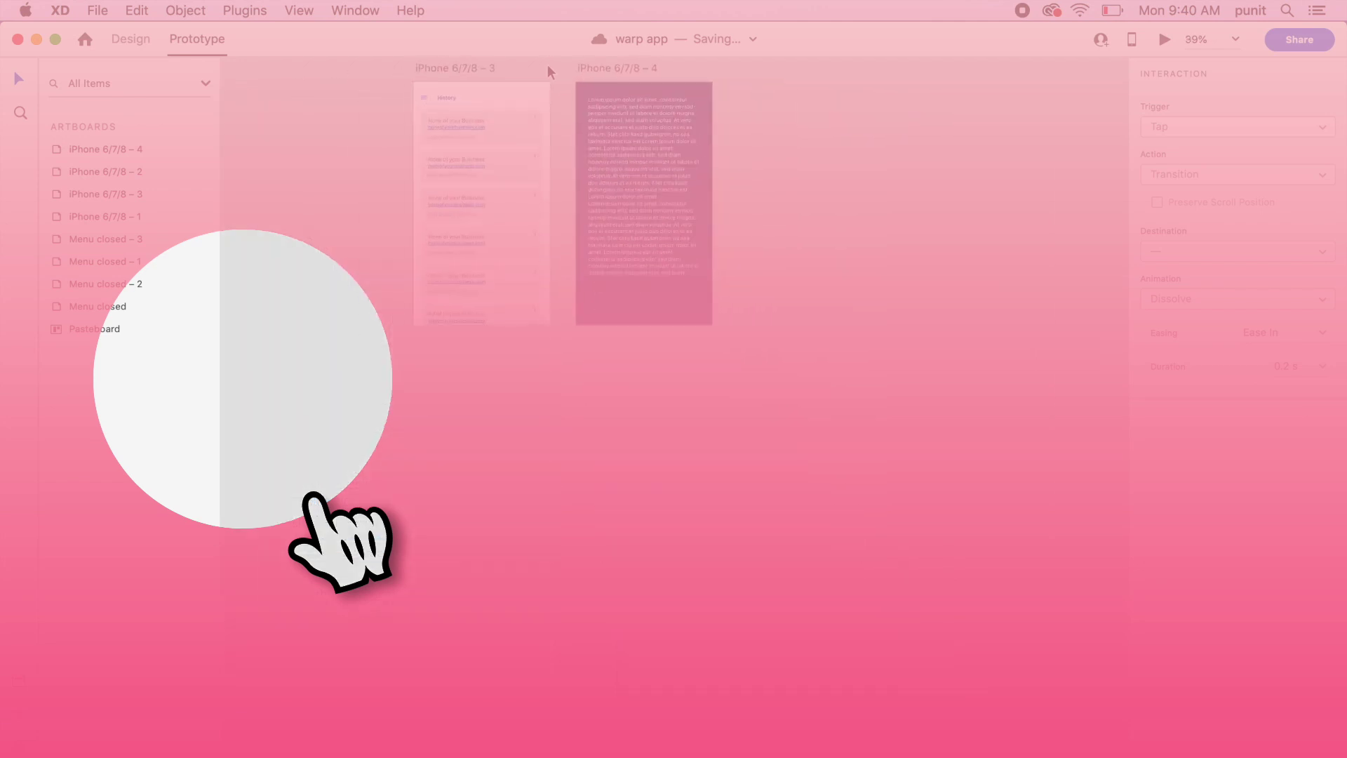